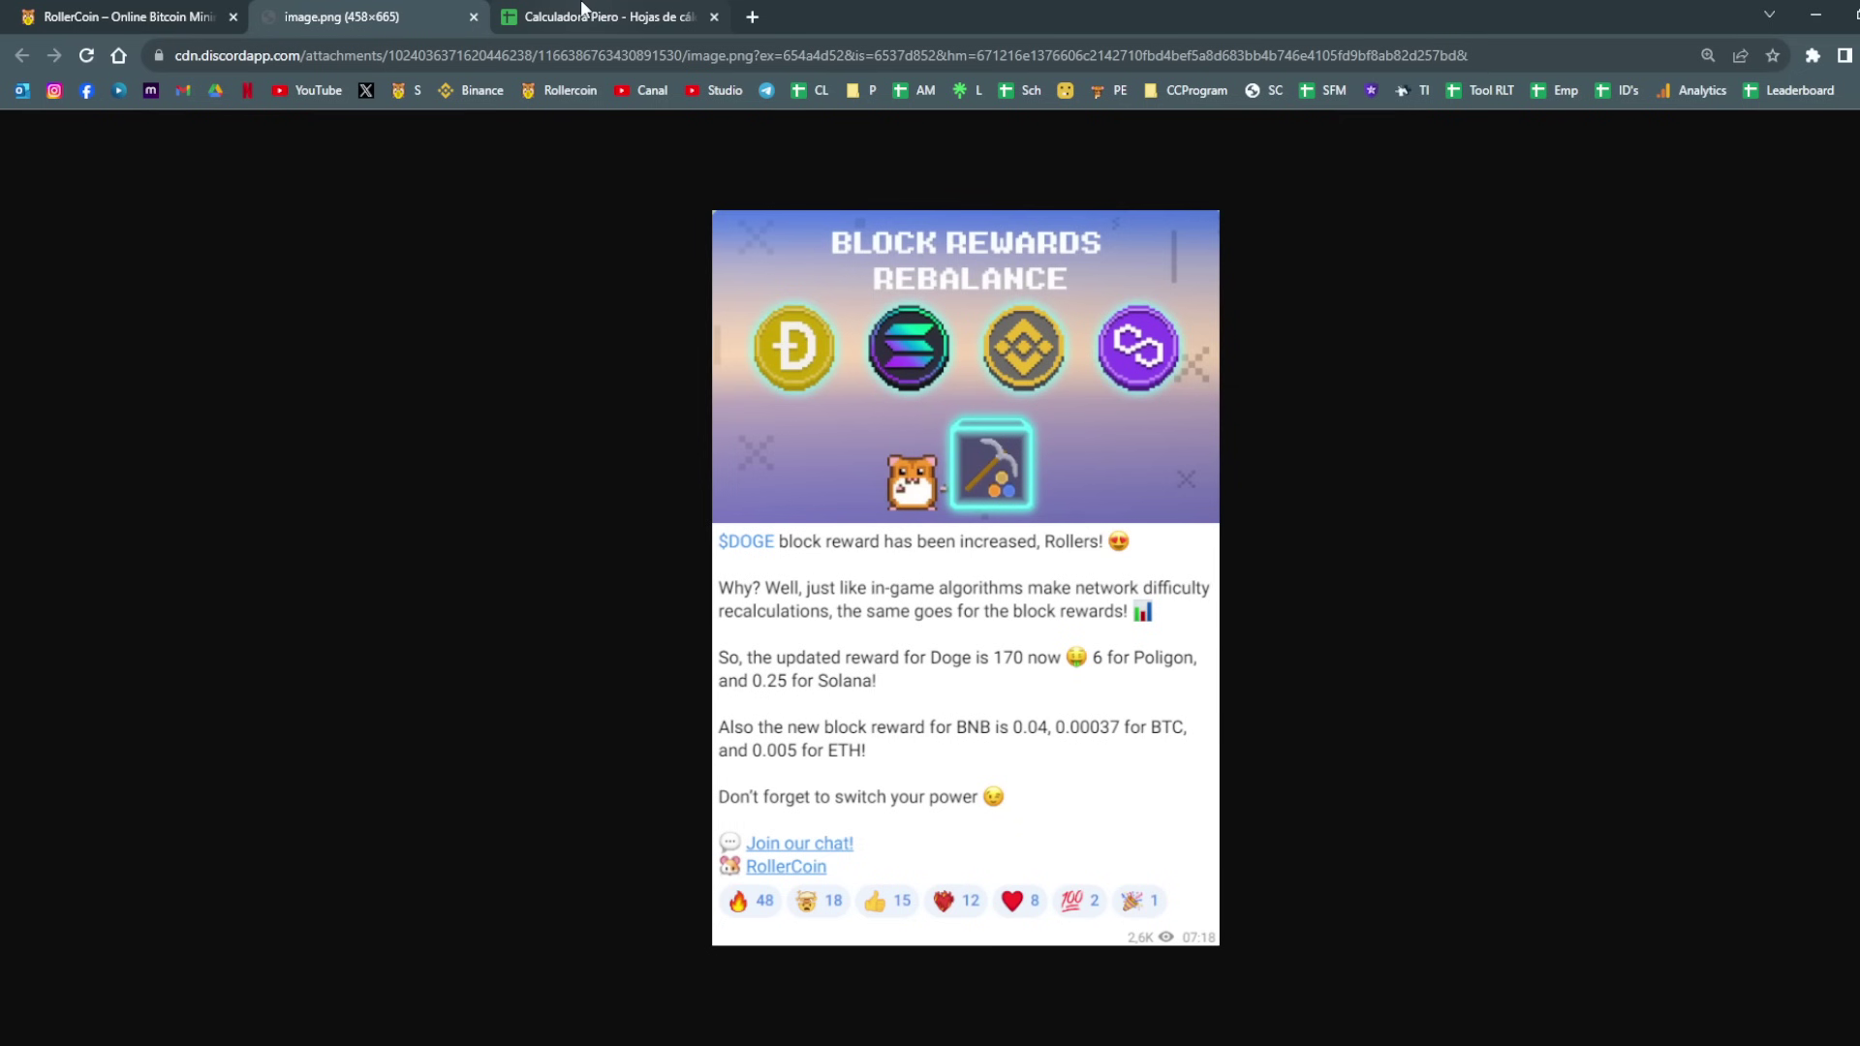
# Check the list of coin balances on the RollerCoin game page.
pyautogui.hotkey('ctrl', 'shift', 'Tab')
pyautogui.click(376, 177)
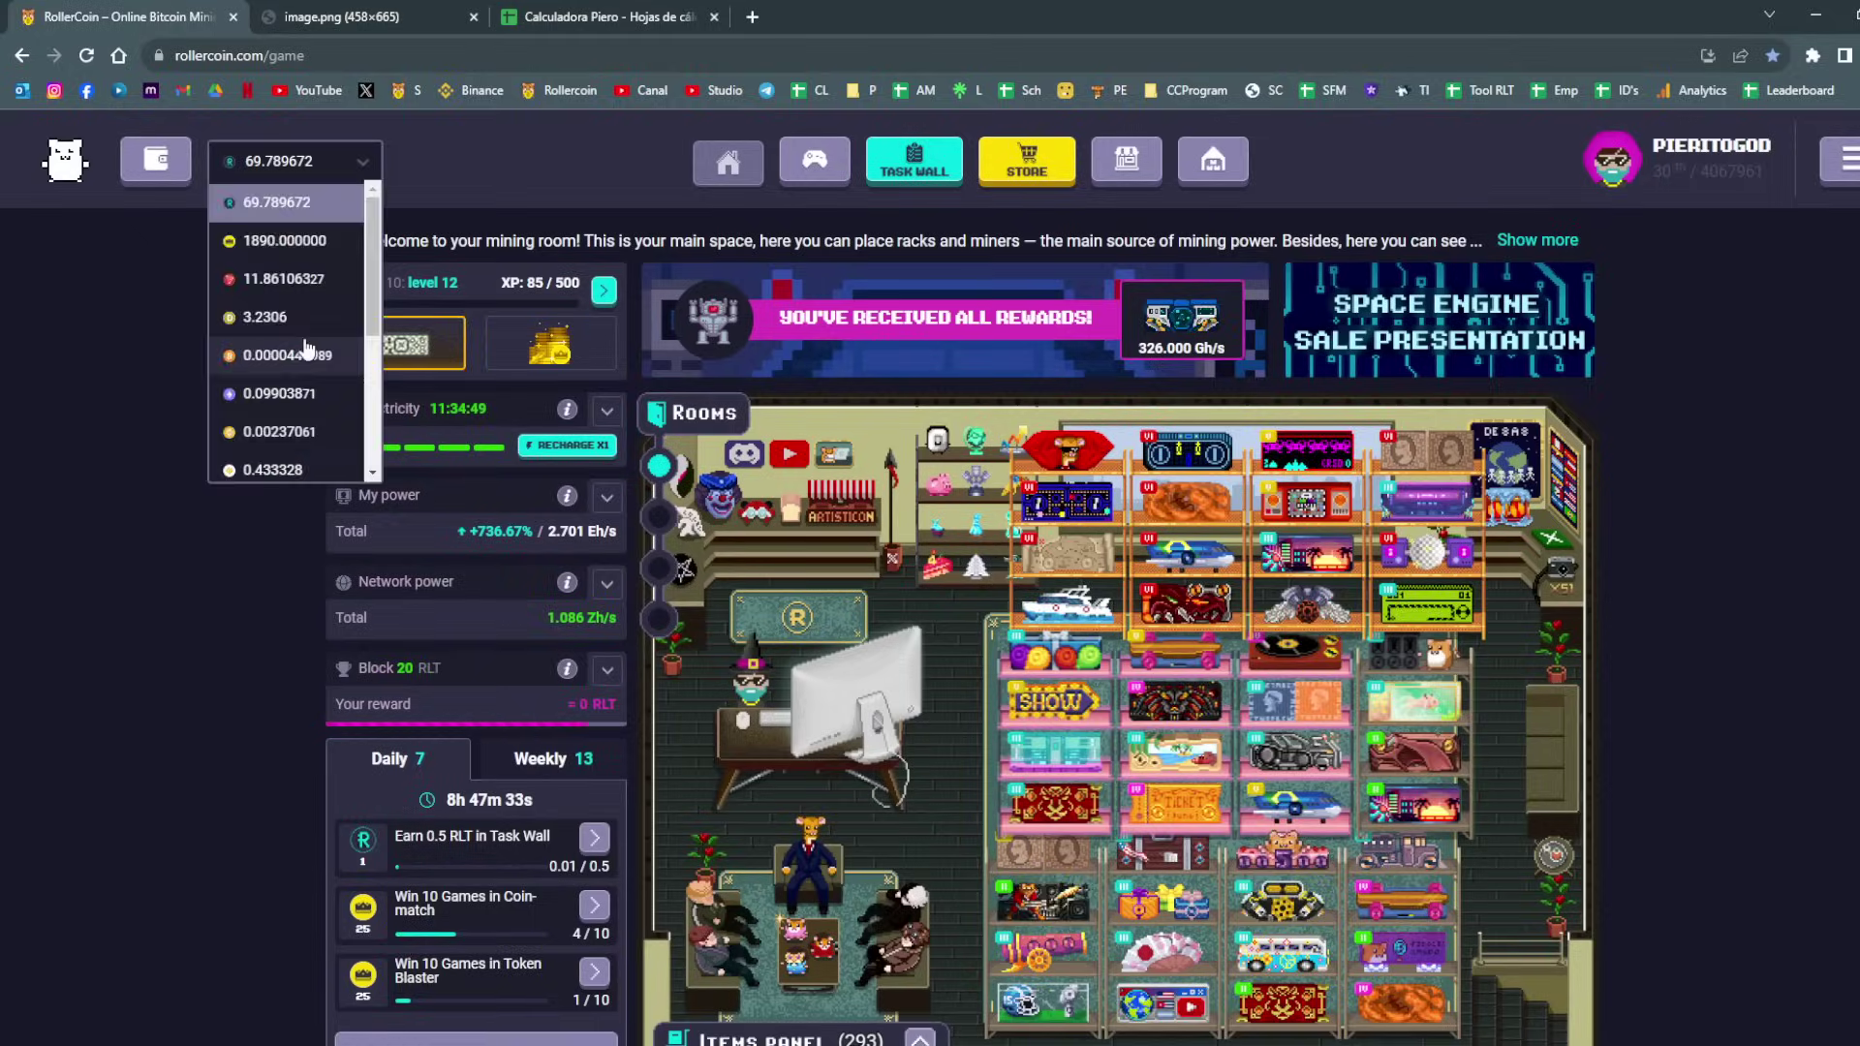
pyautogui.click(257, 311)
# In the Calculadora Piero spreadsheet, enter the new block rewards 170 for DOGE in F5 and 0.00037 for BTC in F6.
pyautogui.click(505, 12)
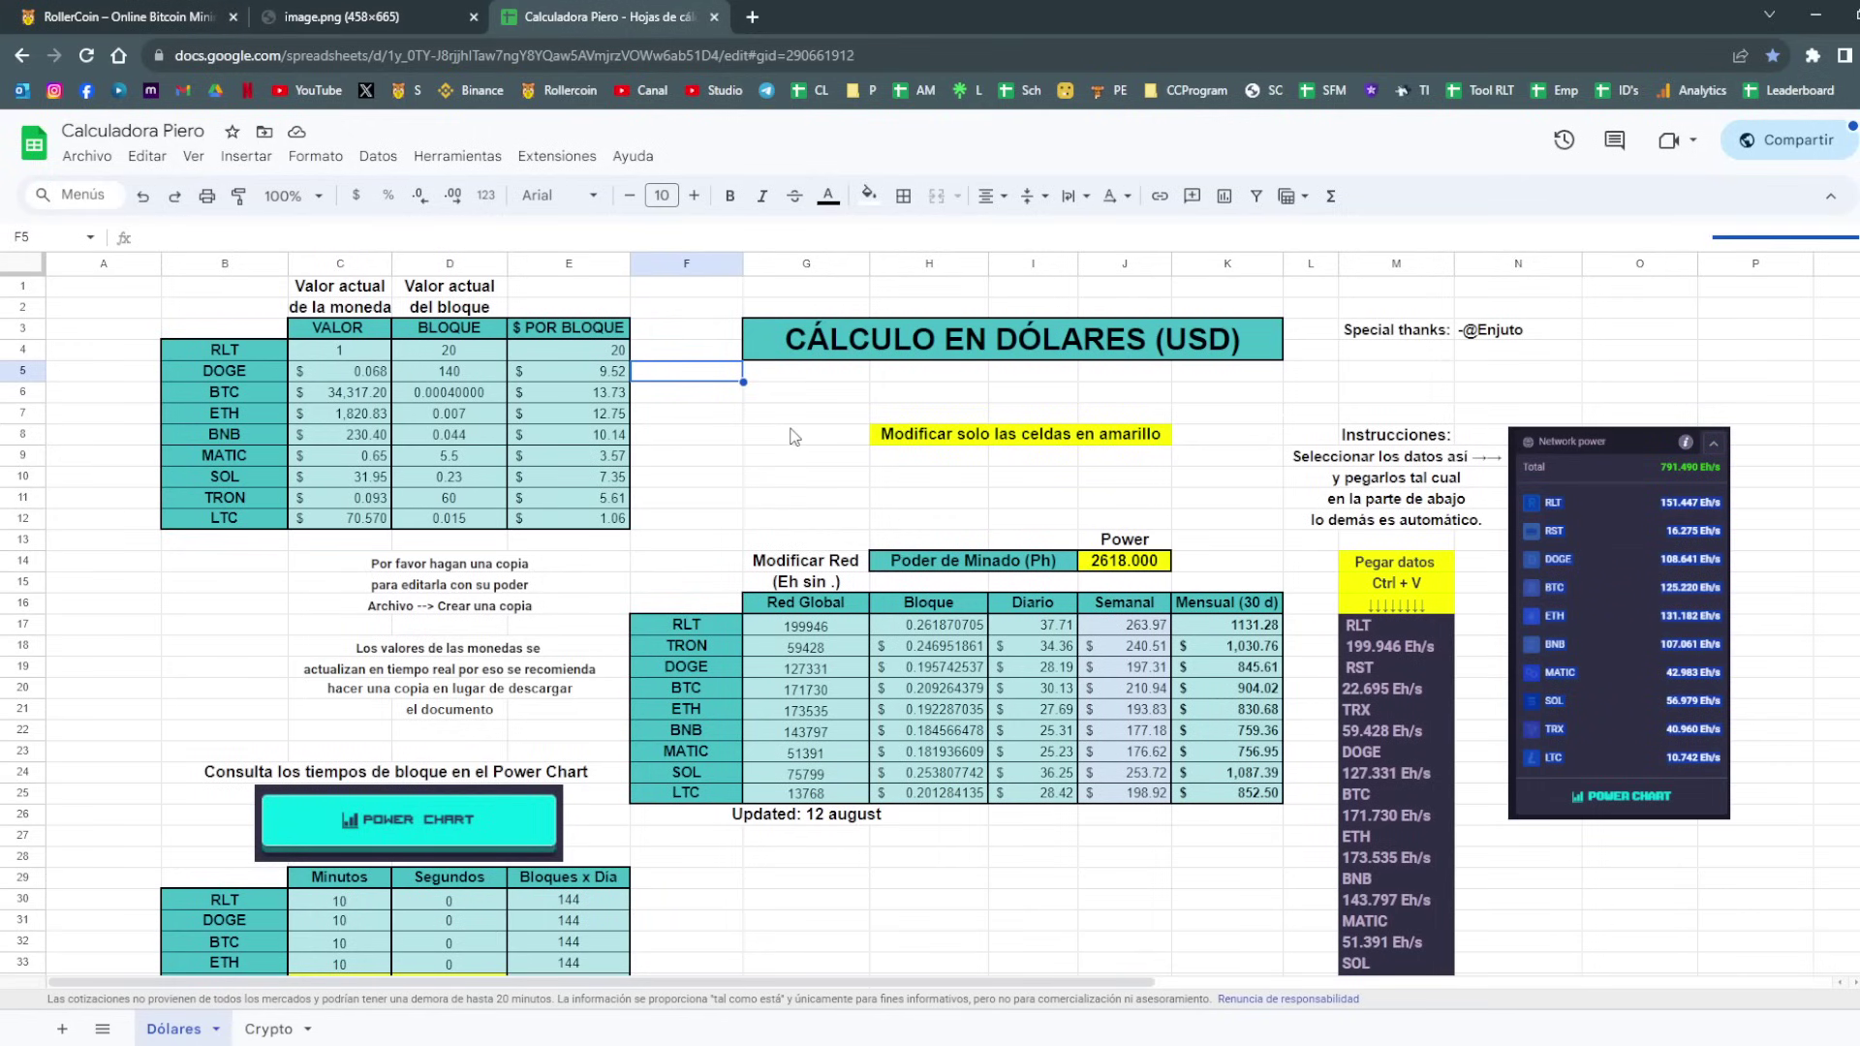
pyautogui.write('170')
pyautogui.press('Return')
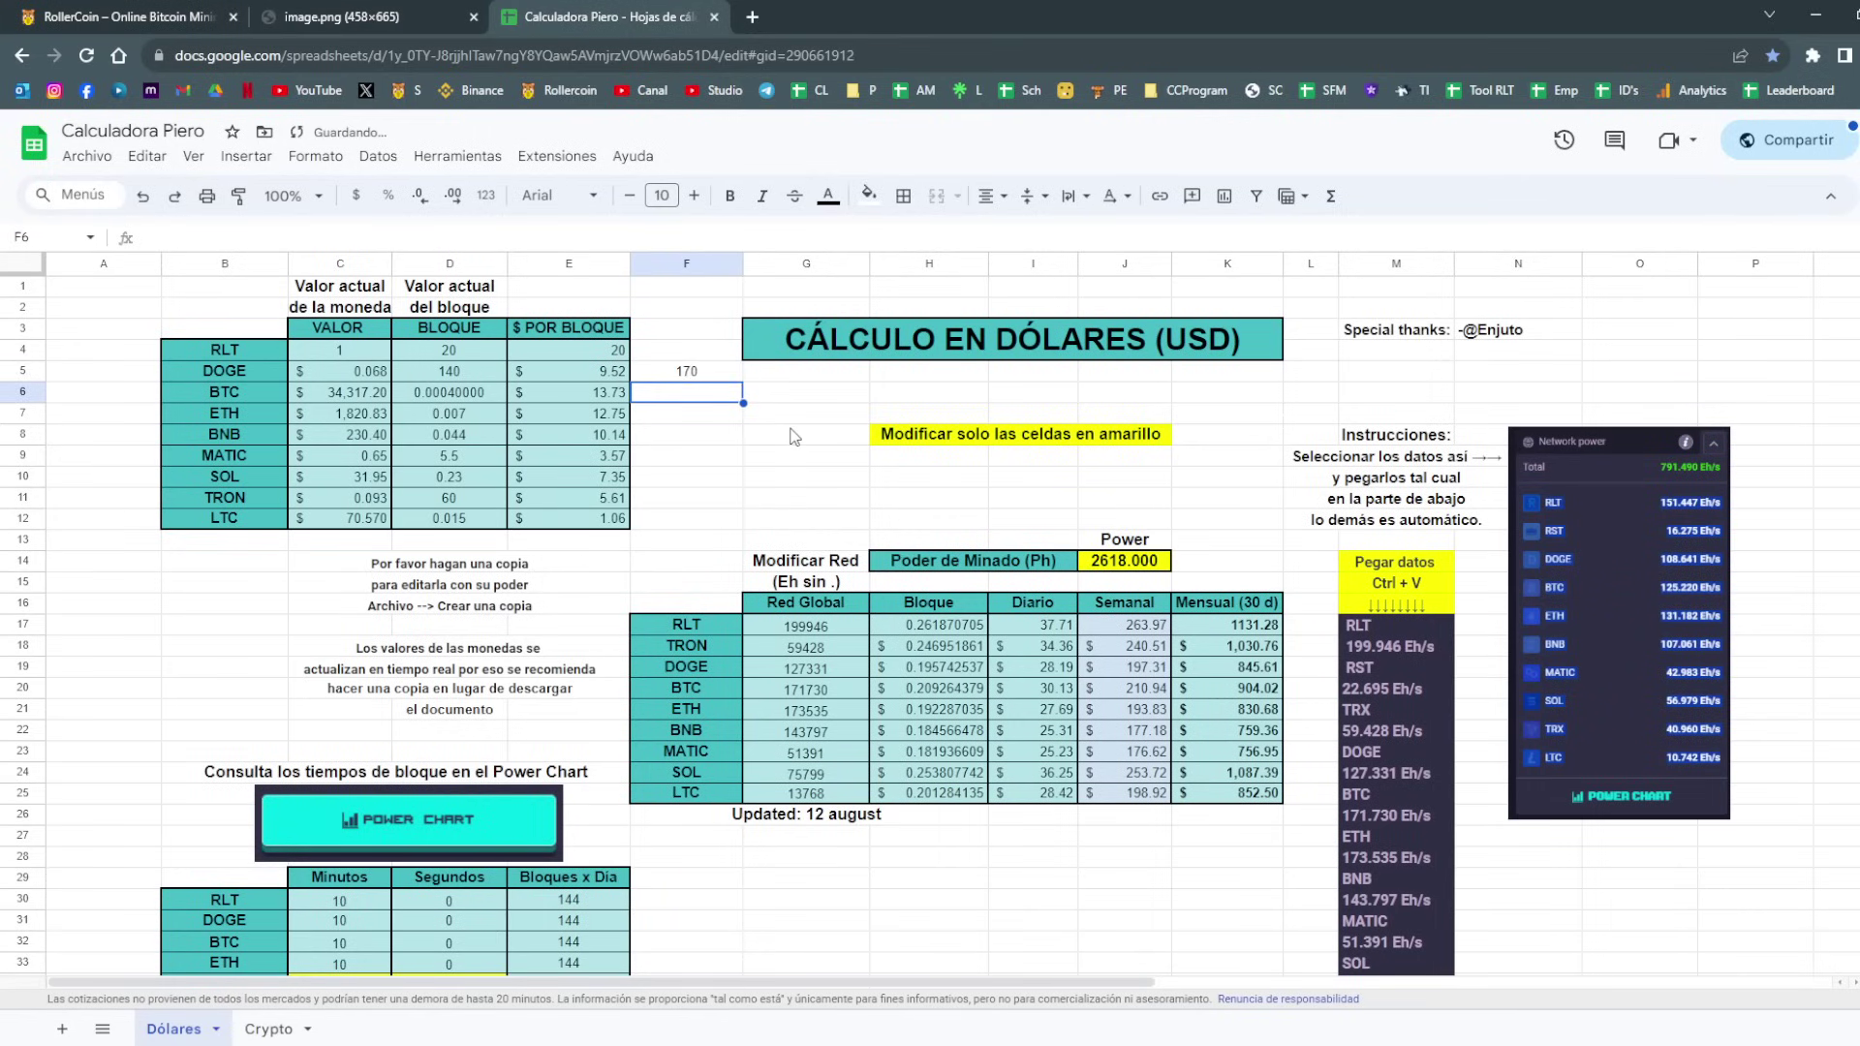
pyautogui.click(441, 12)
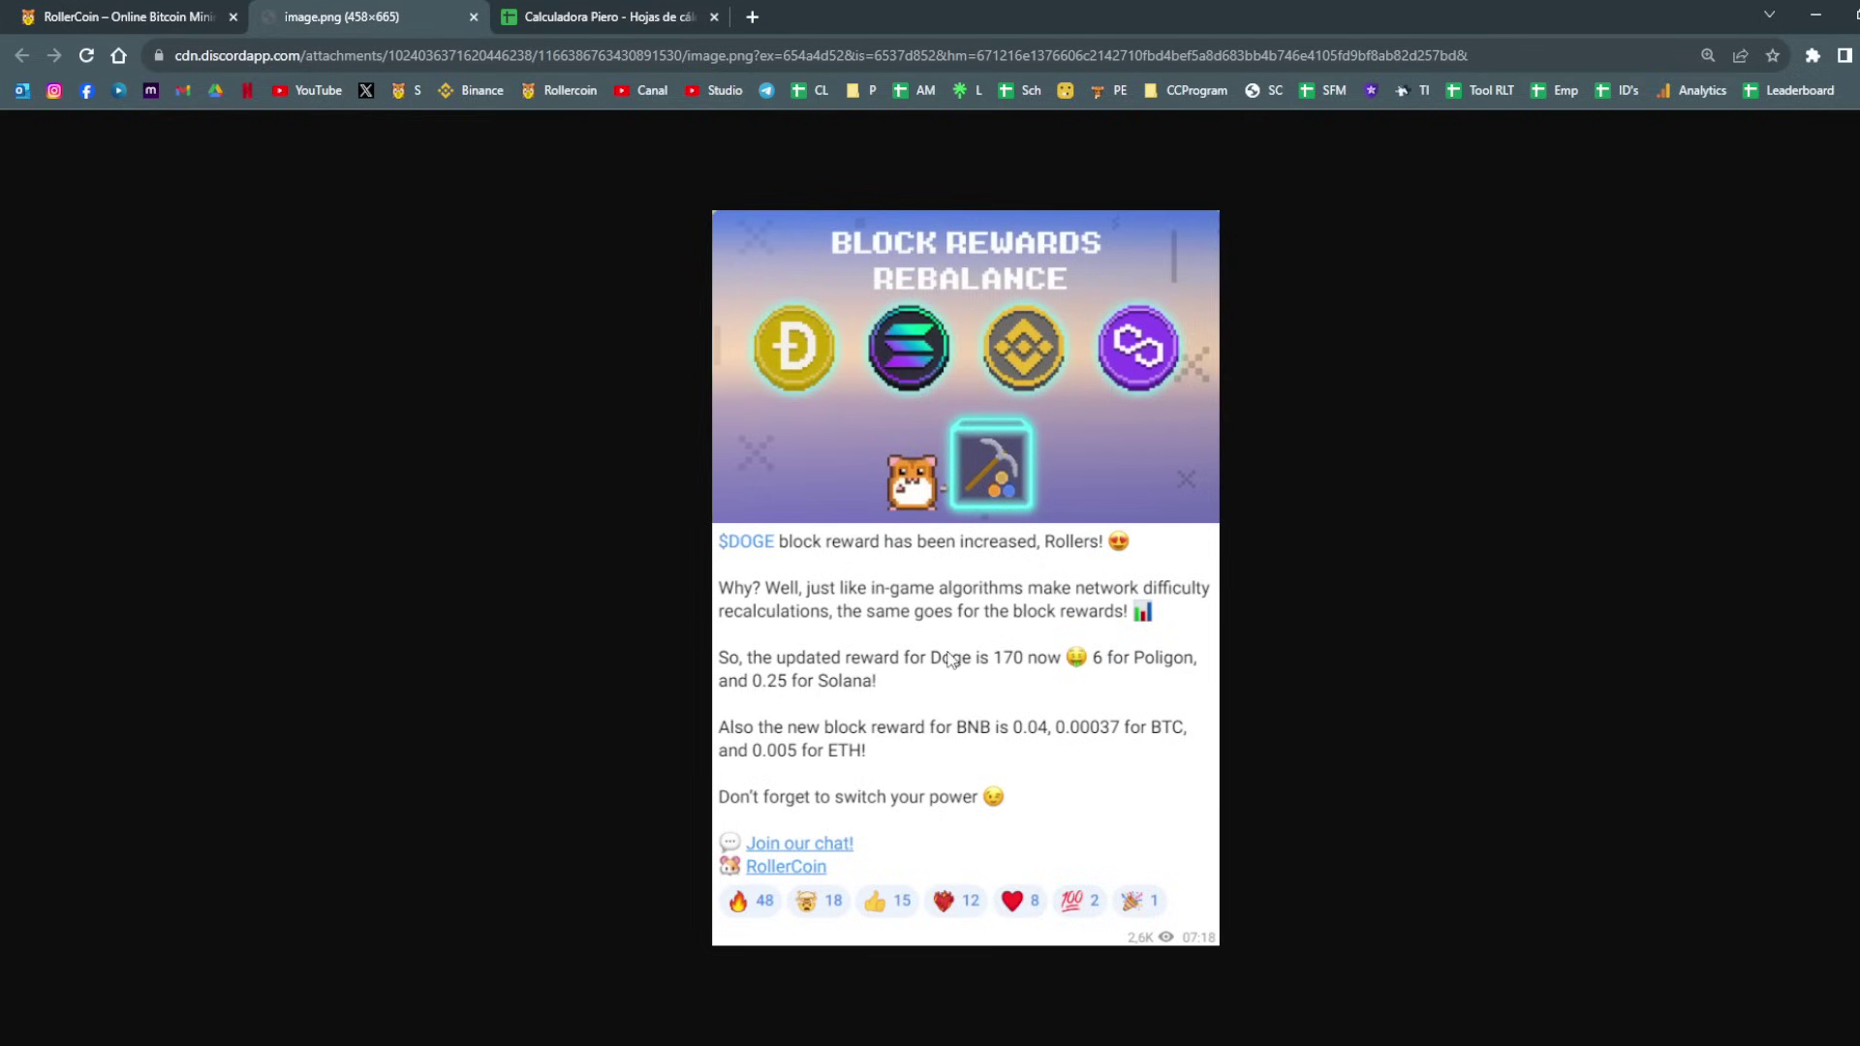
pyautogui.hotkey('ctrl', 'Tab')
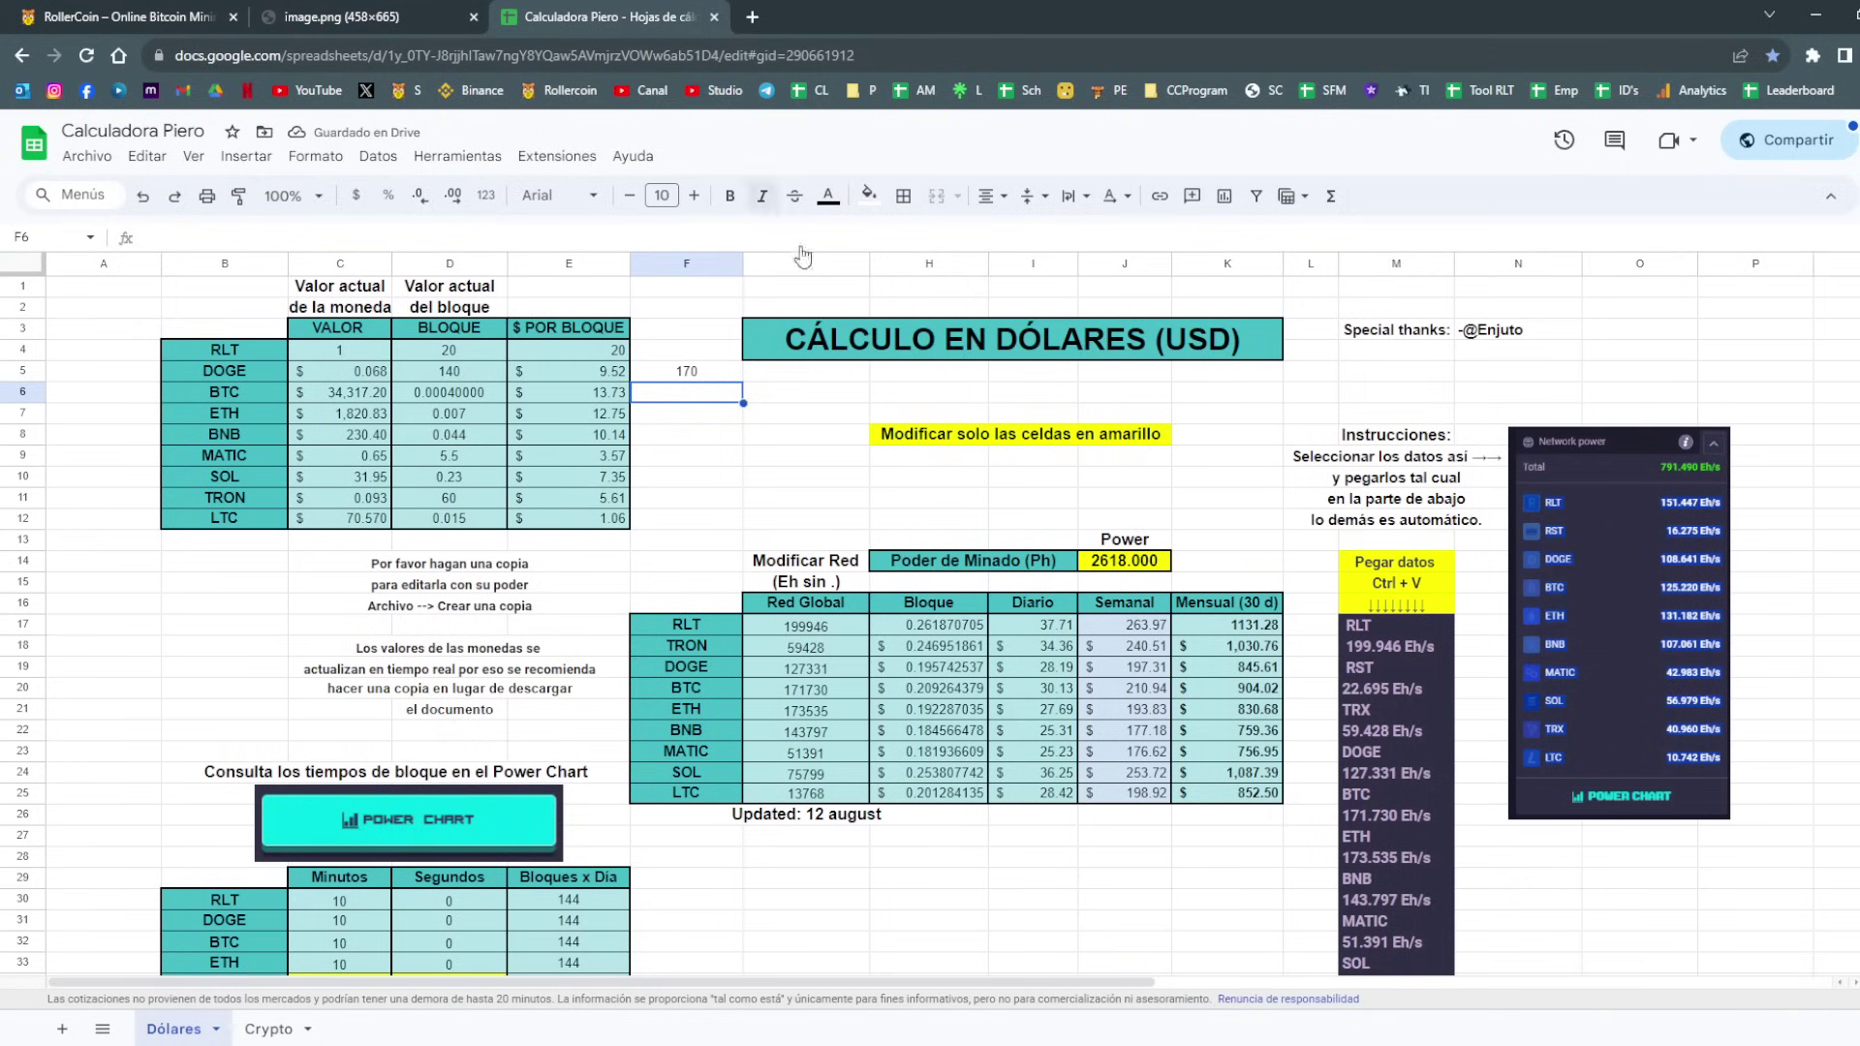
pyautogui.write('0.00037')
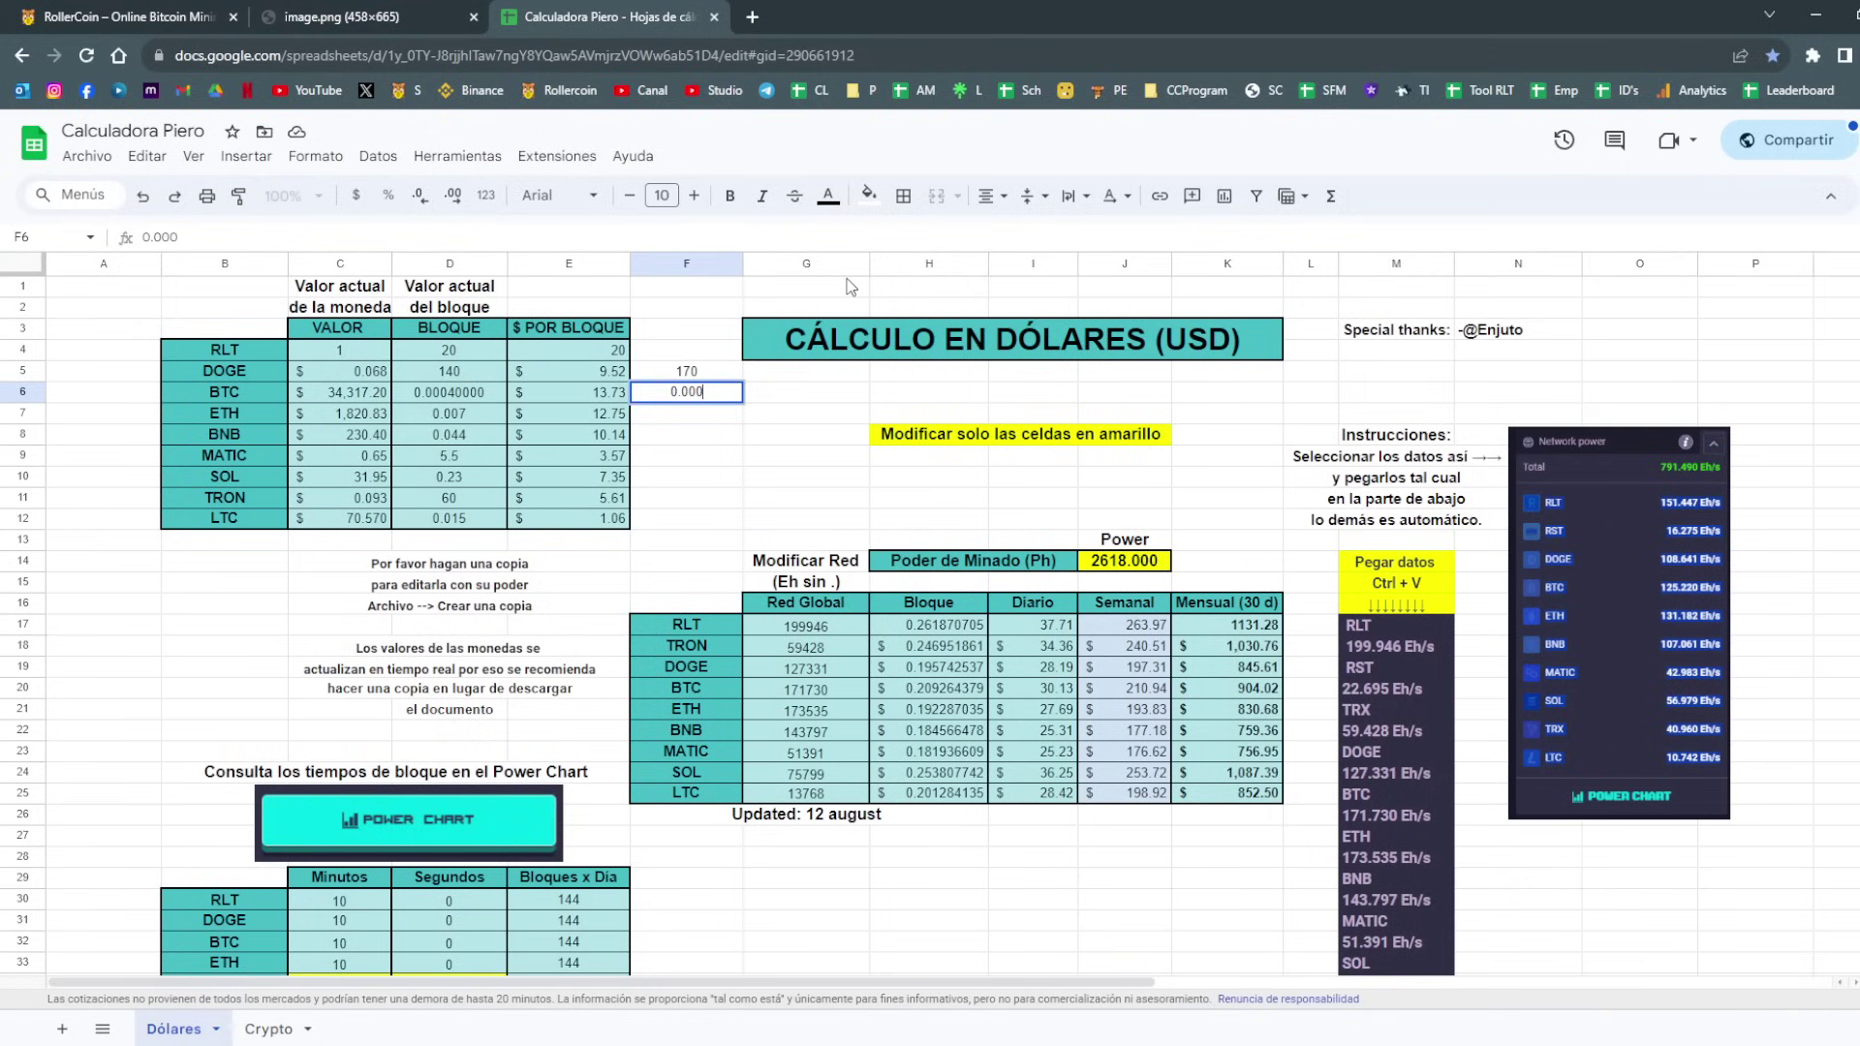
pyautogui.press('Return')
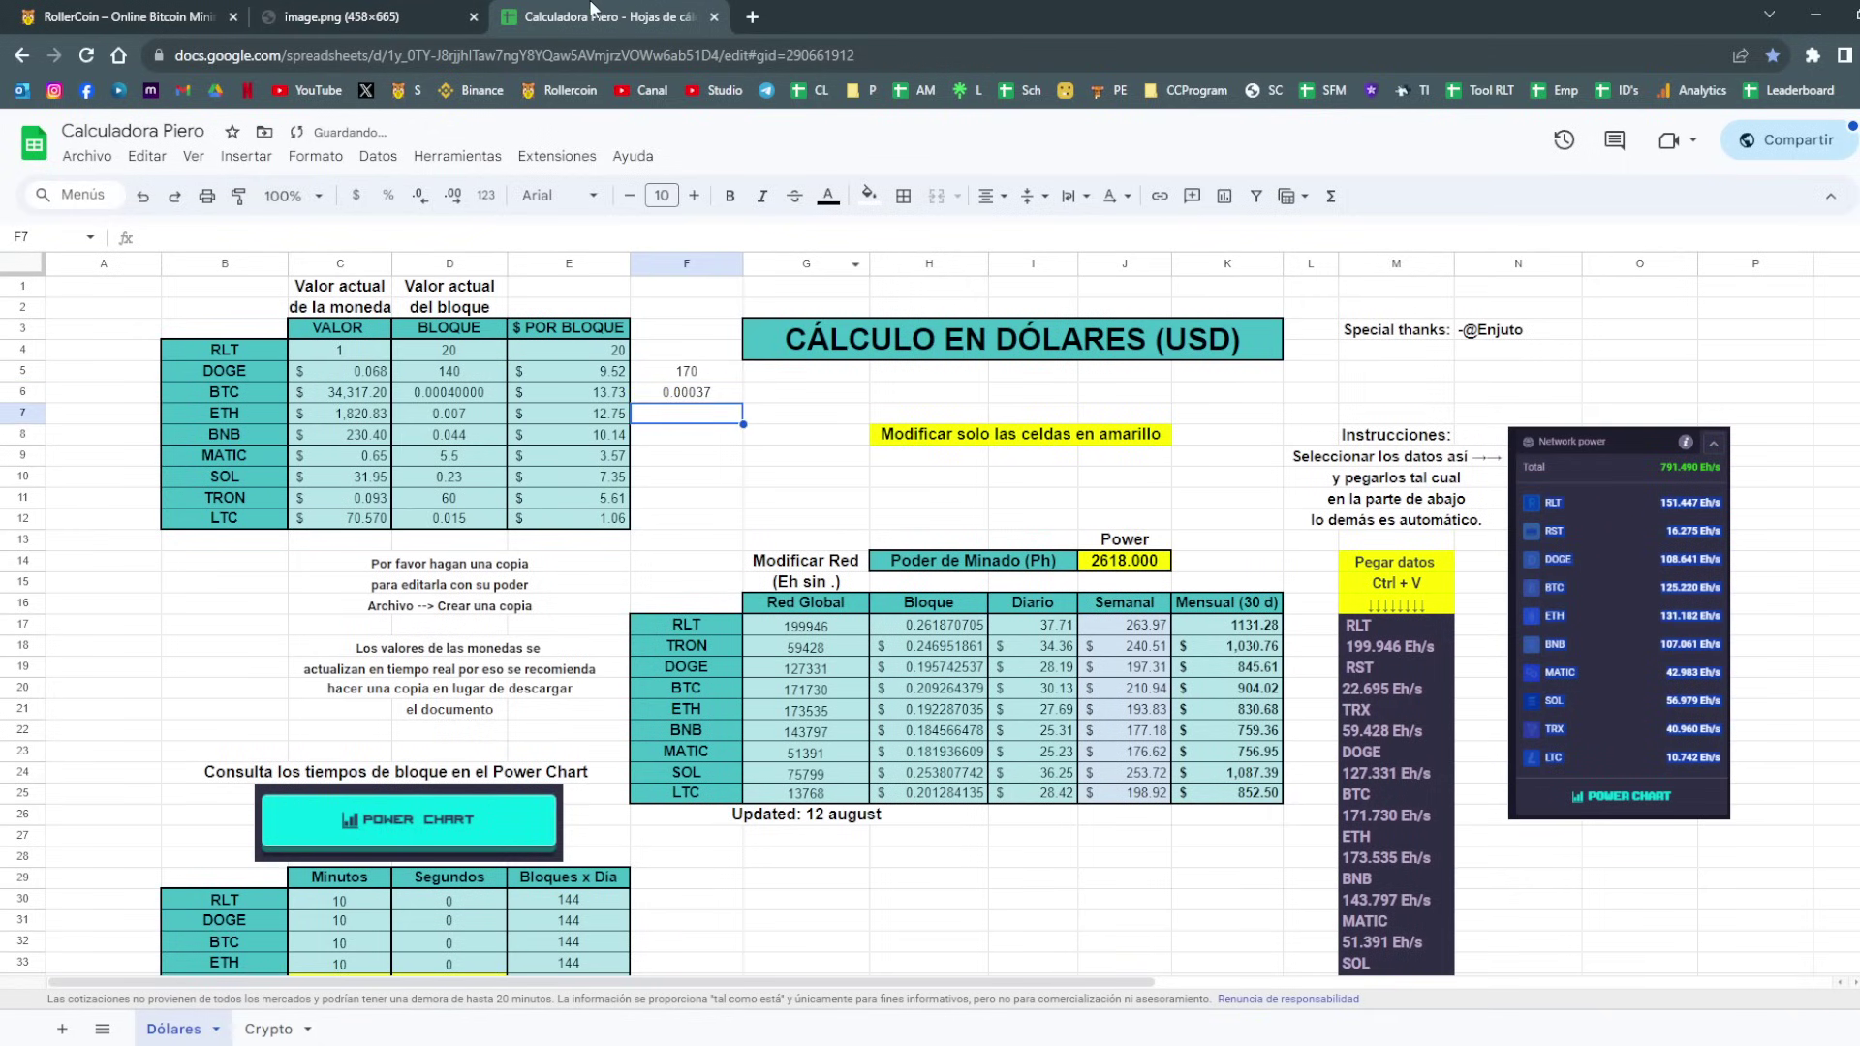
# Enter the announced block rewards 0.005 for ETH in F7 and 0.04 for BNB in F8.
pyautogui.click(431, 12)
pyautogui.click(631, 12)
pyautogui.write('0.005')
pyautogui.press('Return')
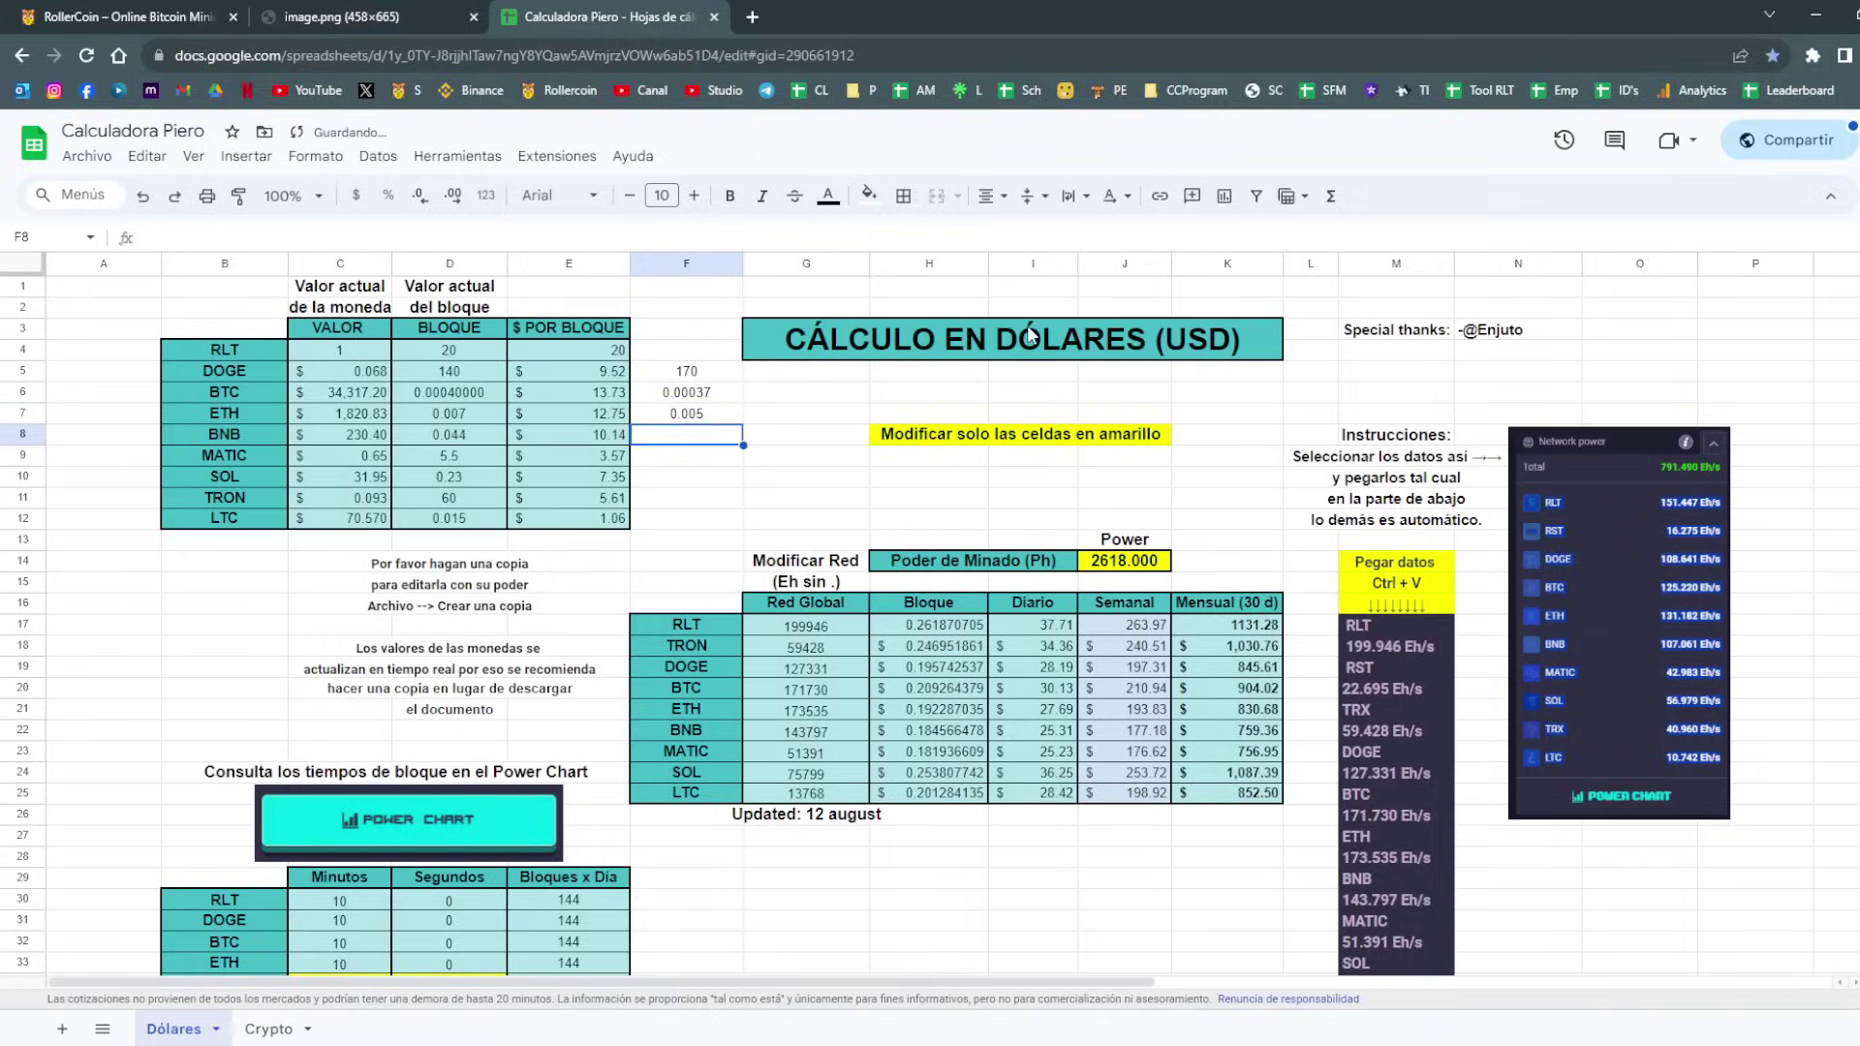
pyautogui.click(432, 14)
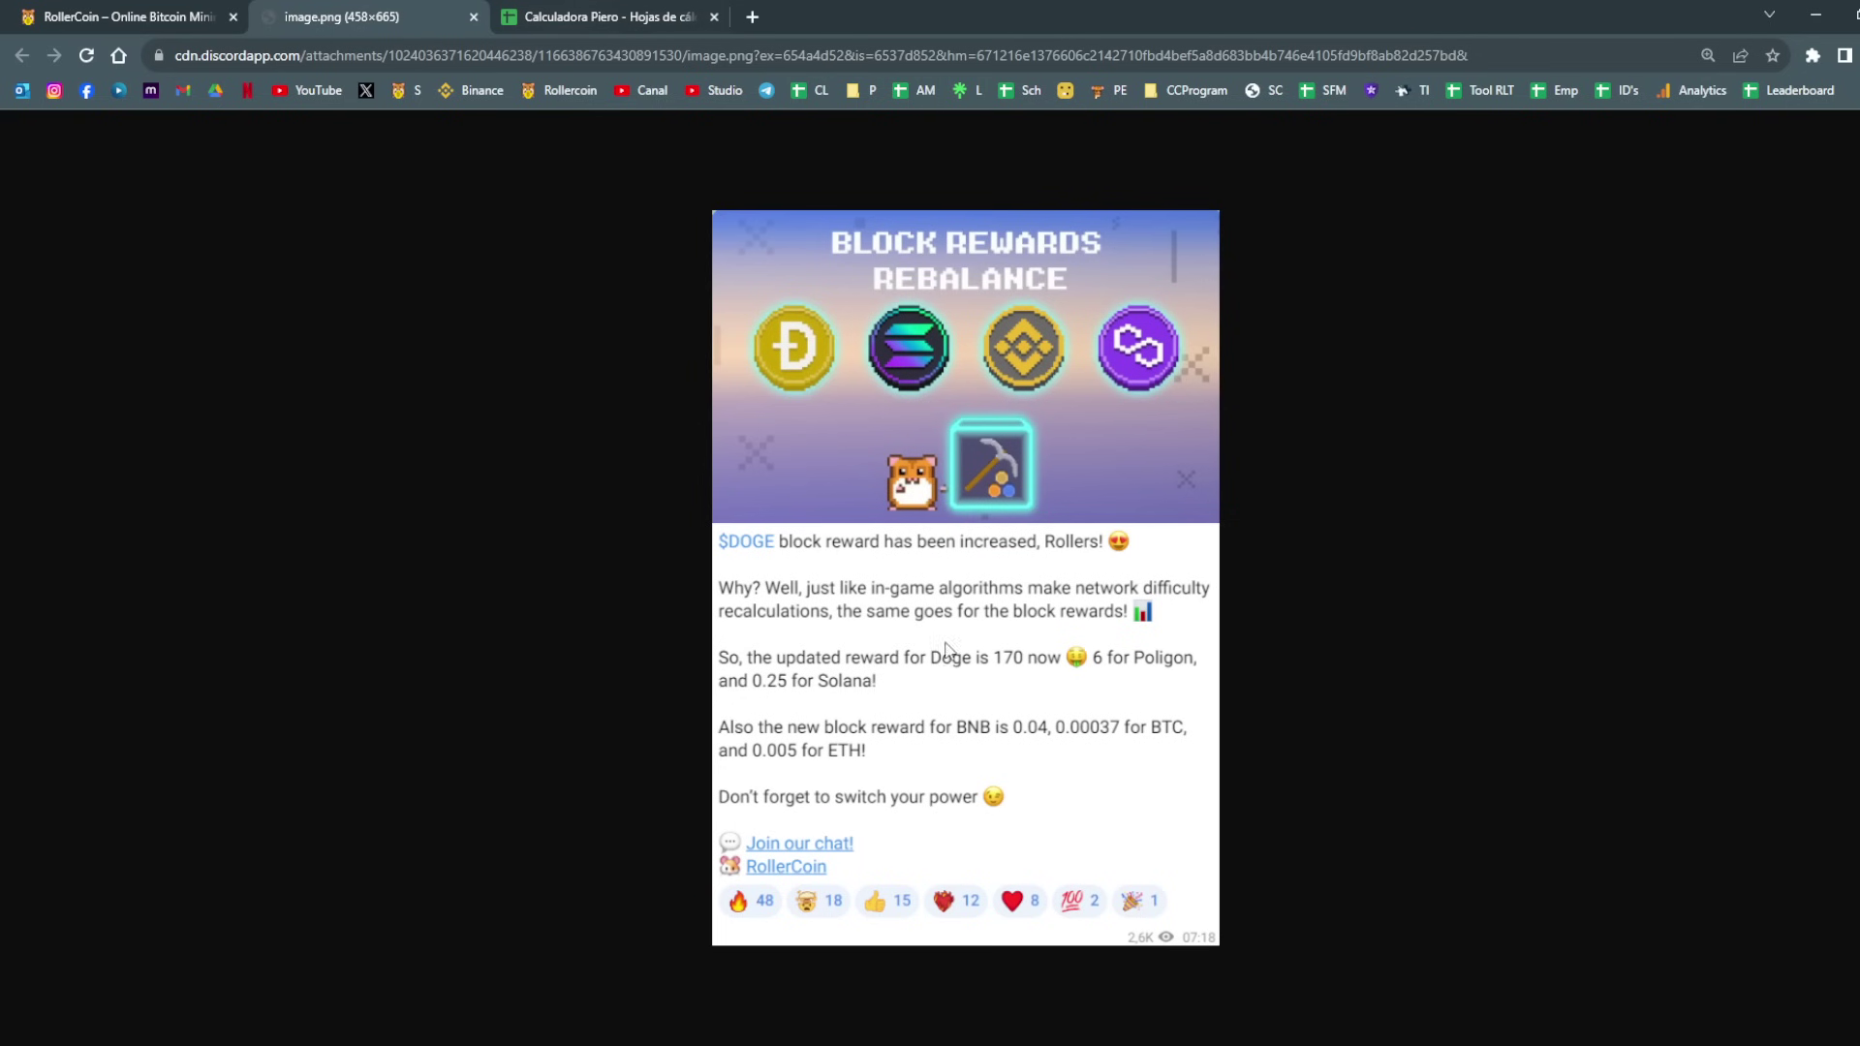
pyautogui.click(591, 15)
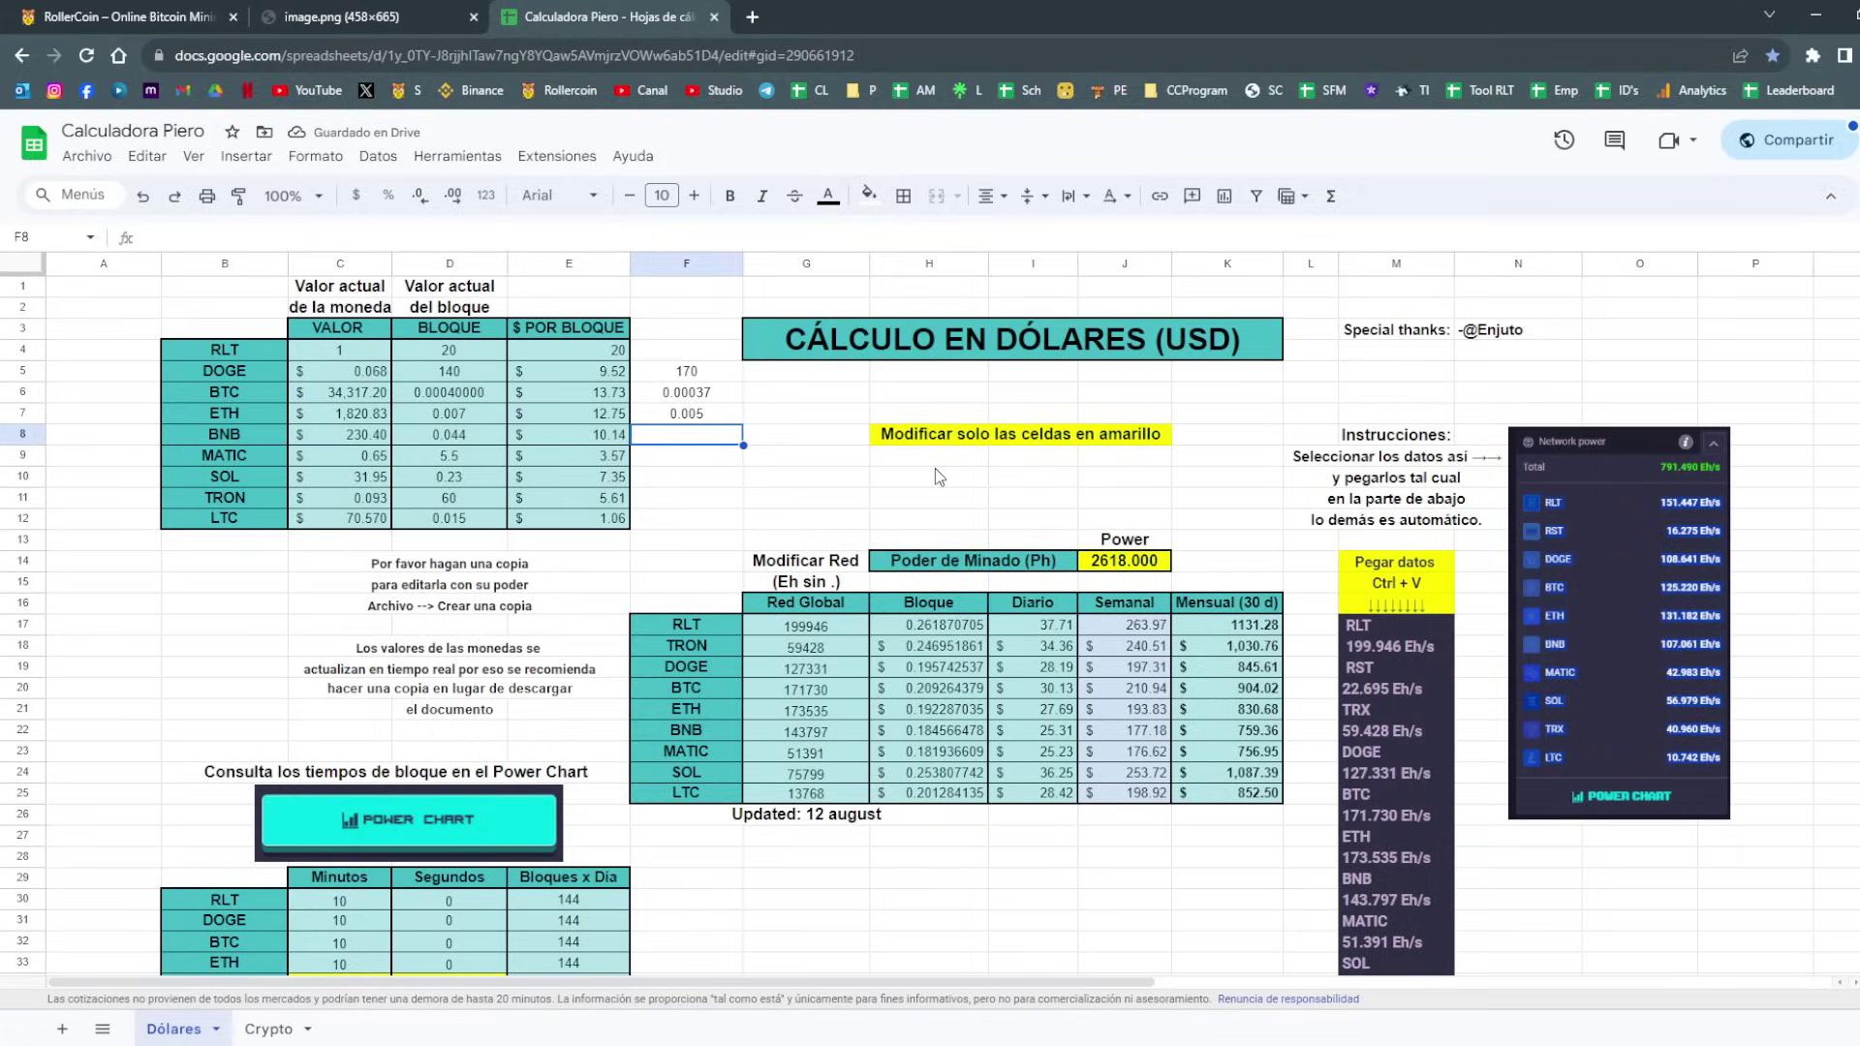
pyautogui.write('0.04')
pyautogui.press('Return')
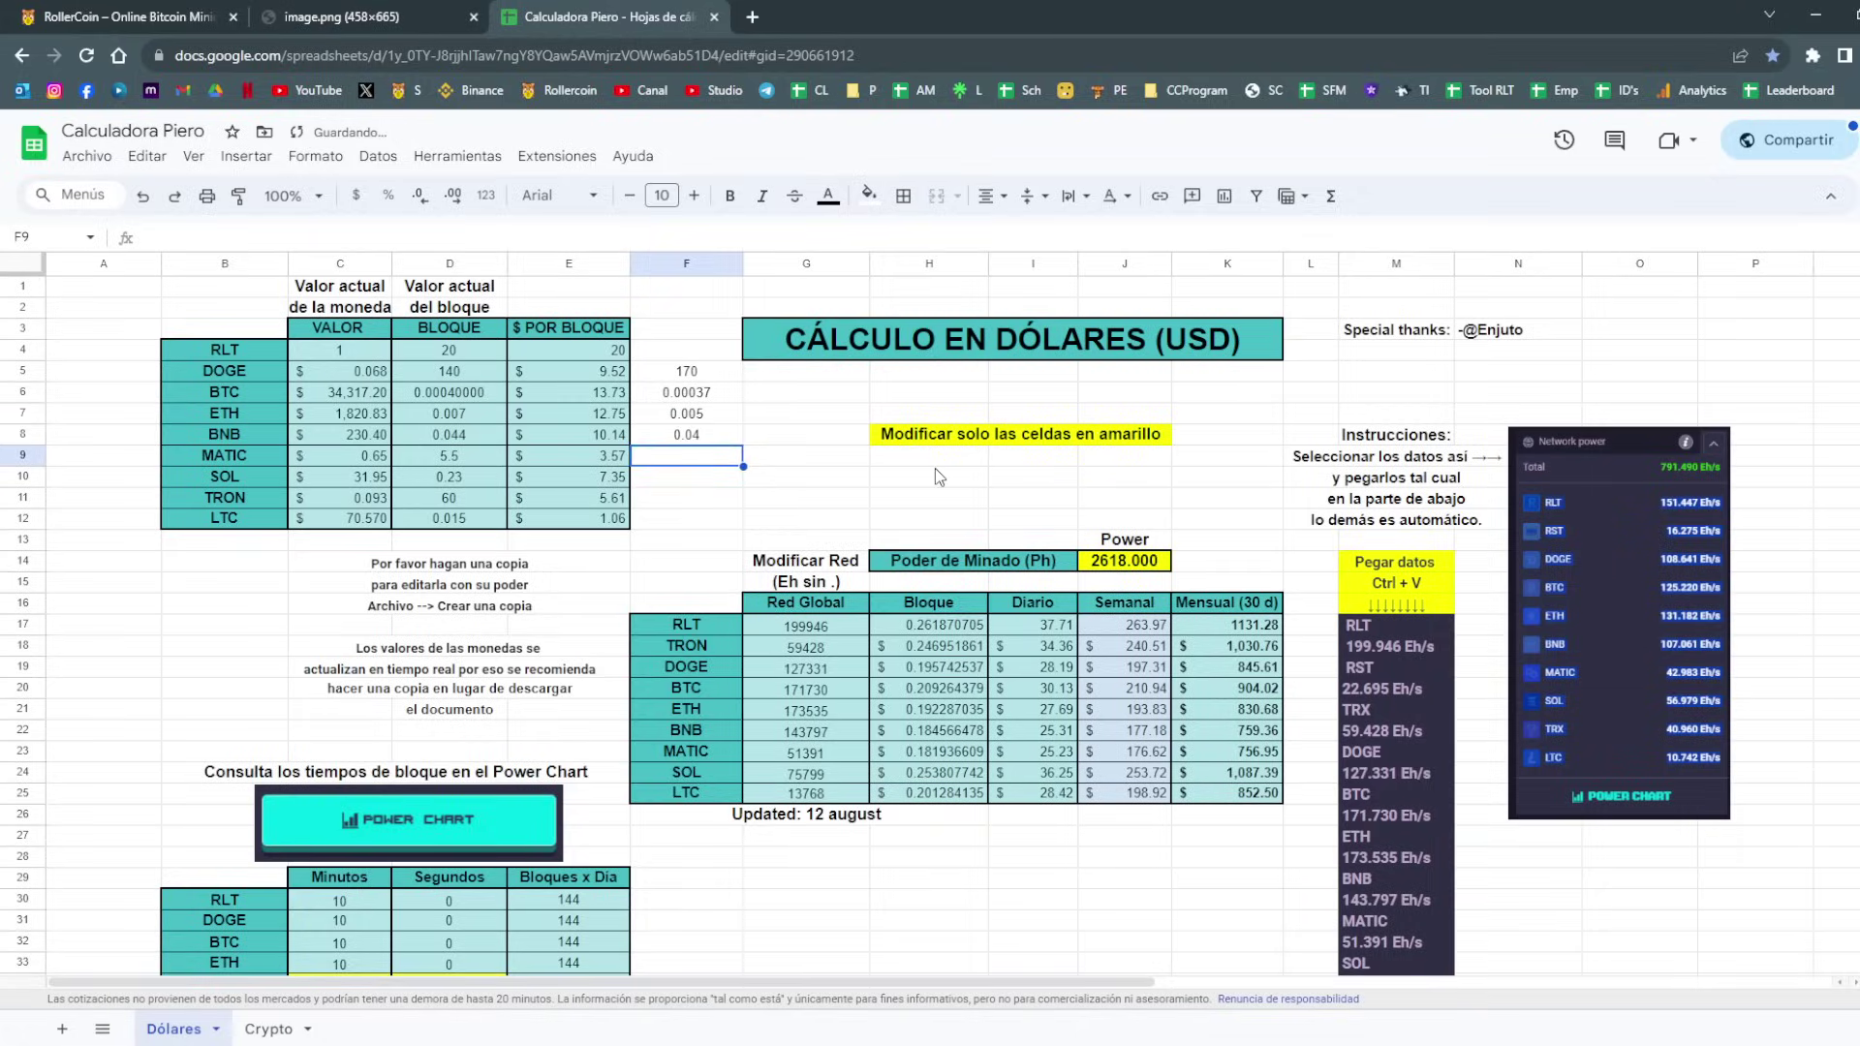
# Enter the announced block rewards 6 for MATIC in F9 and 0.25 for SOL in F10.
pyautogui.click(380, 13)
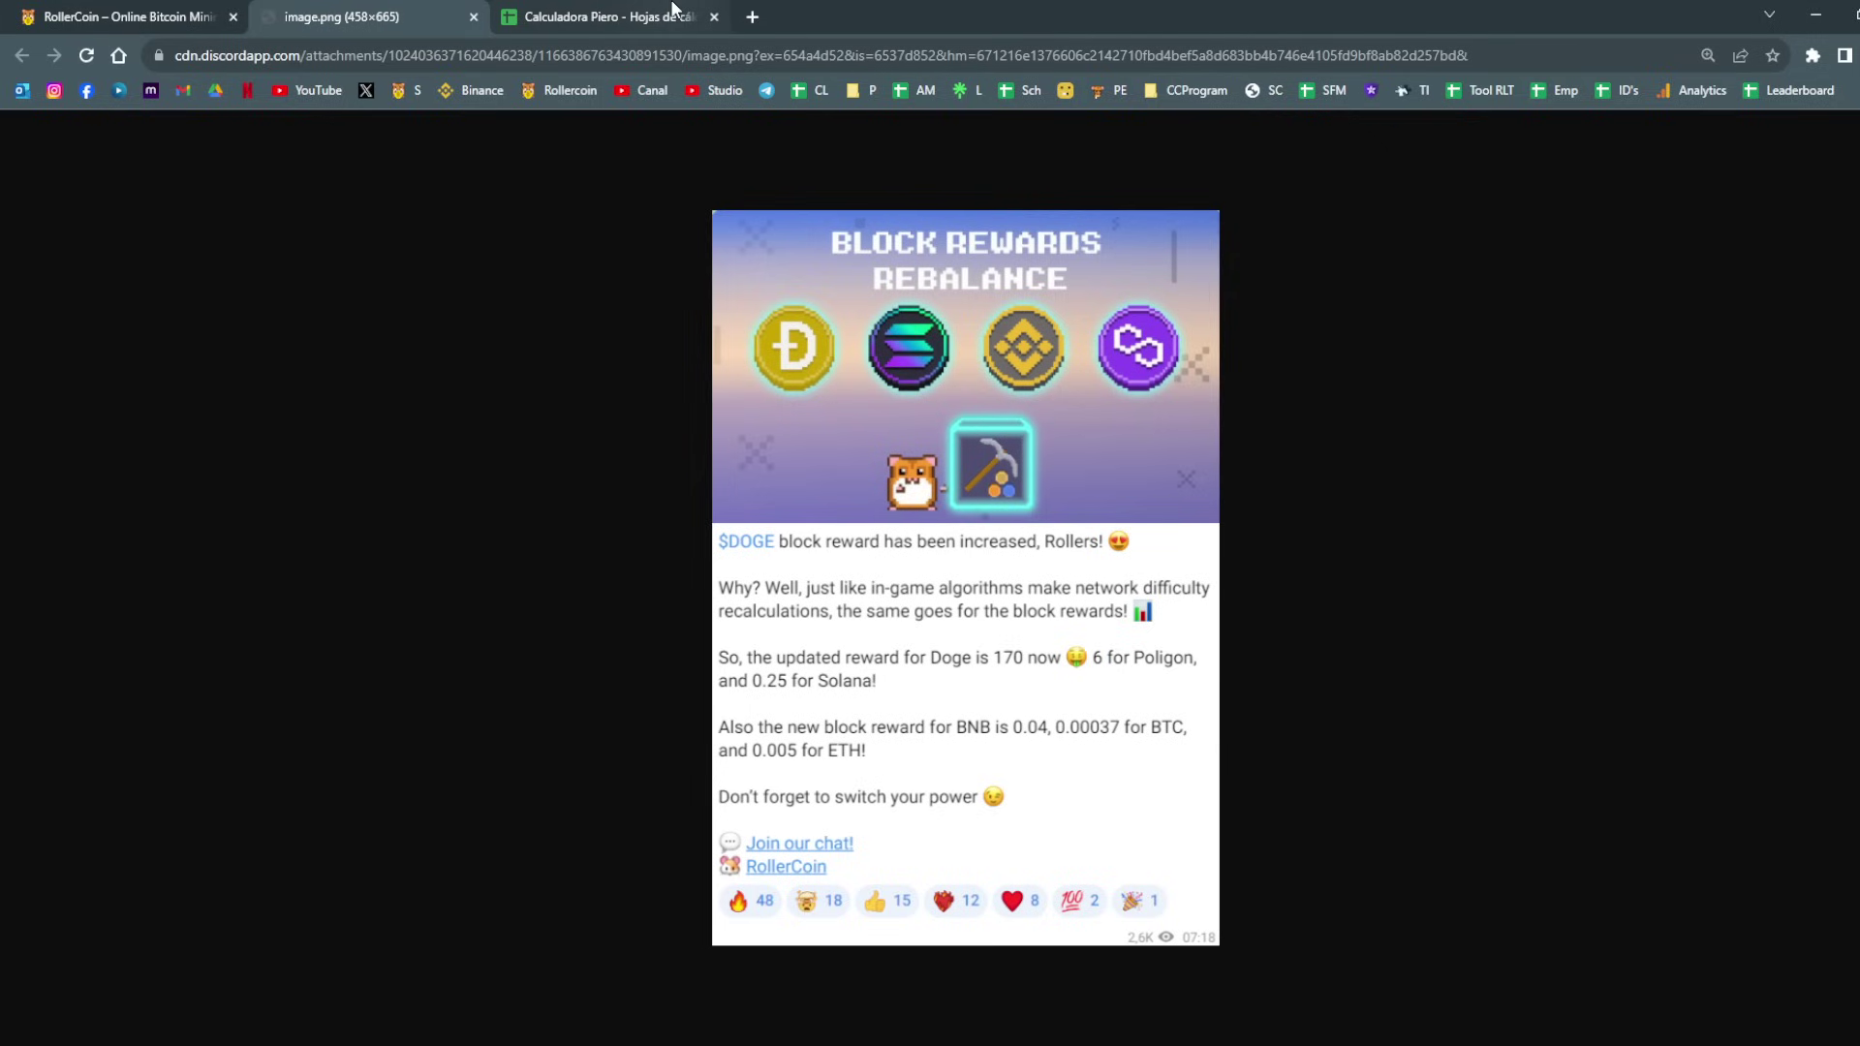
pyautogui.click(675, 12)
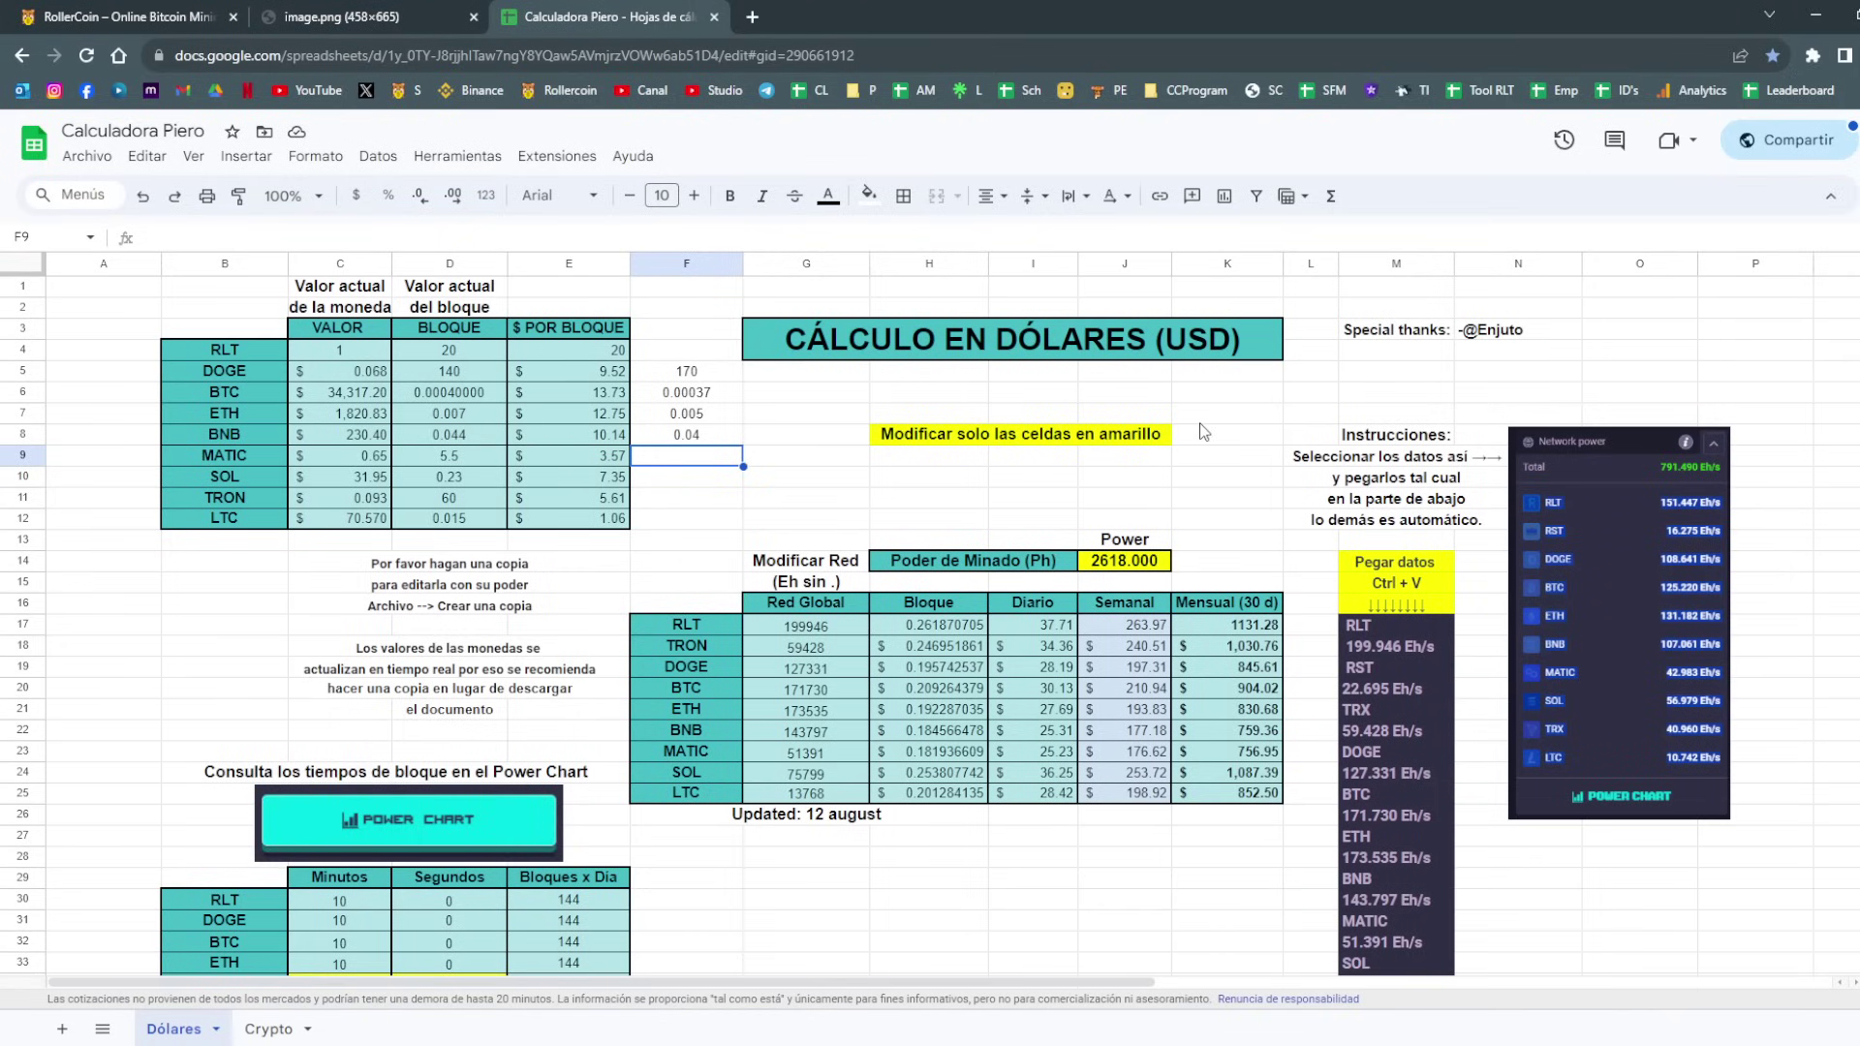
pyautogui.write('6')
pyautogui.press('Return')
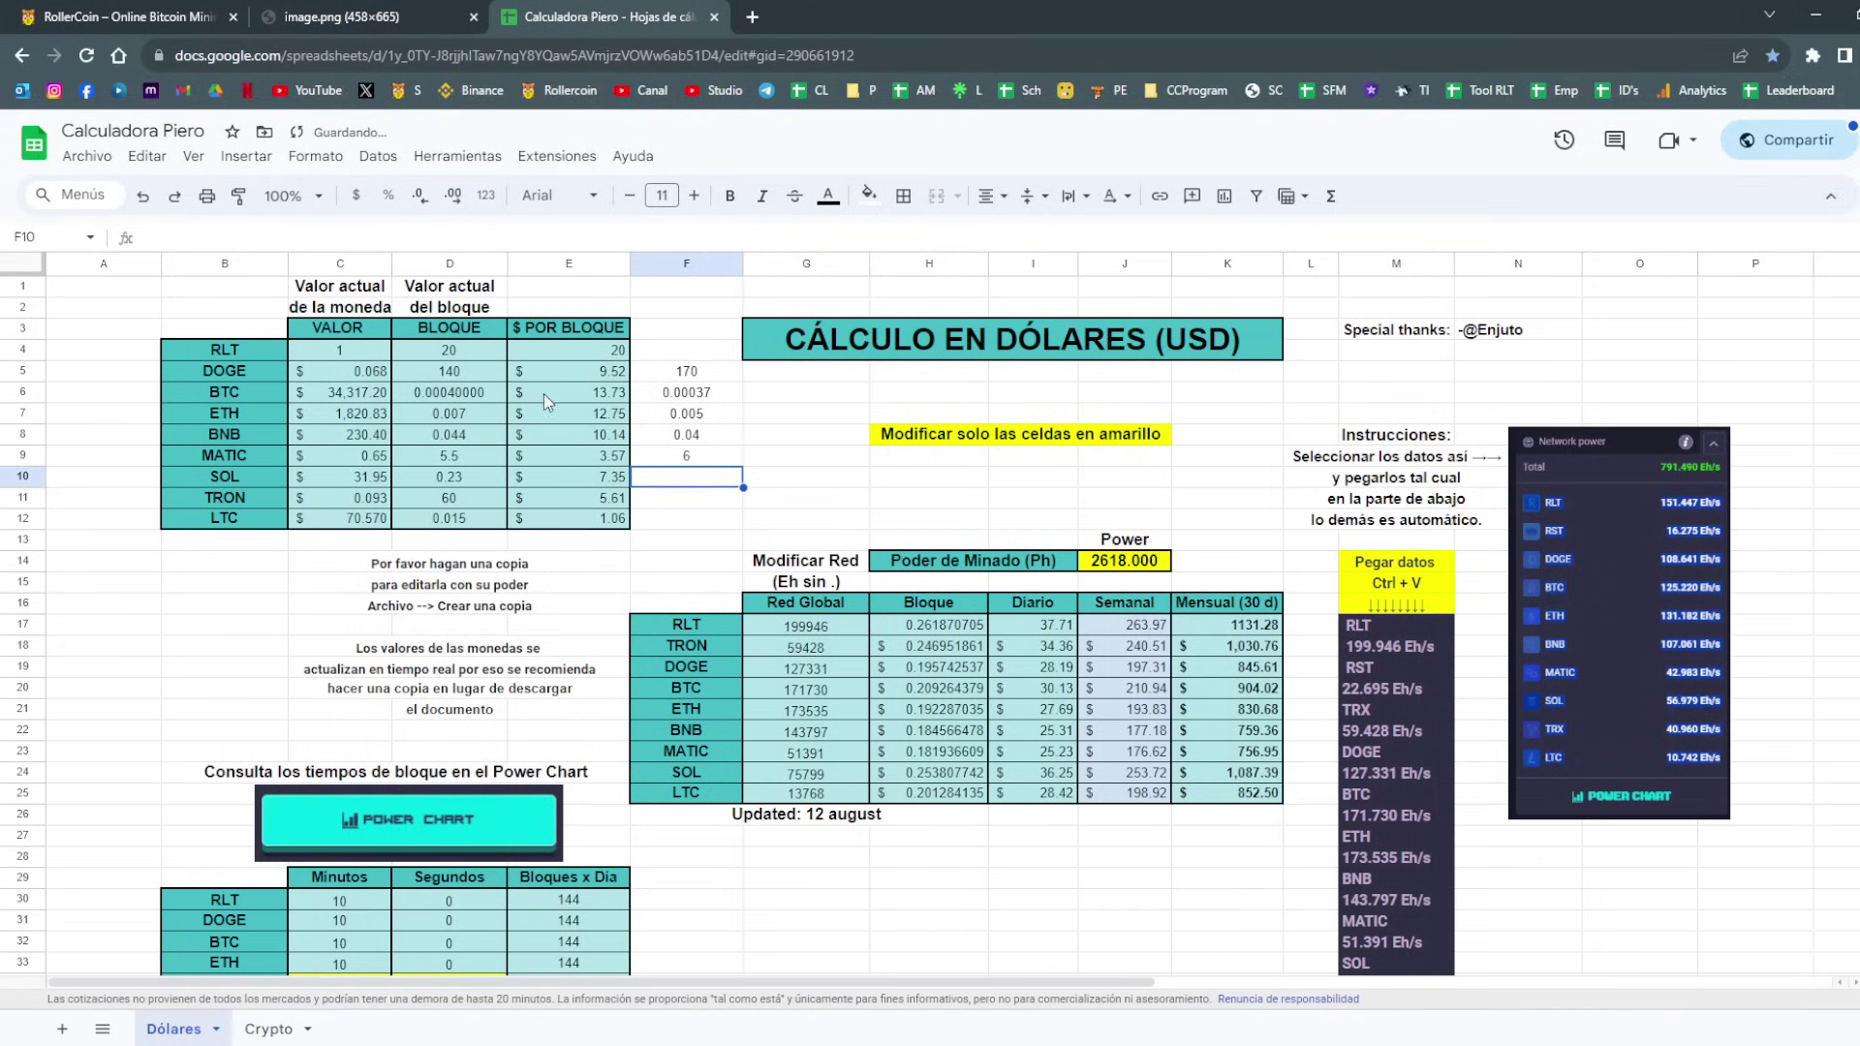
pyautogui.click(397, 14)
pyautogui.click(584, 12)
pyautogui.write('0.25')
pyautogui.press('Return')
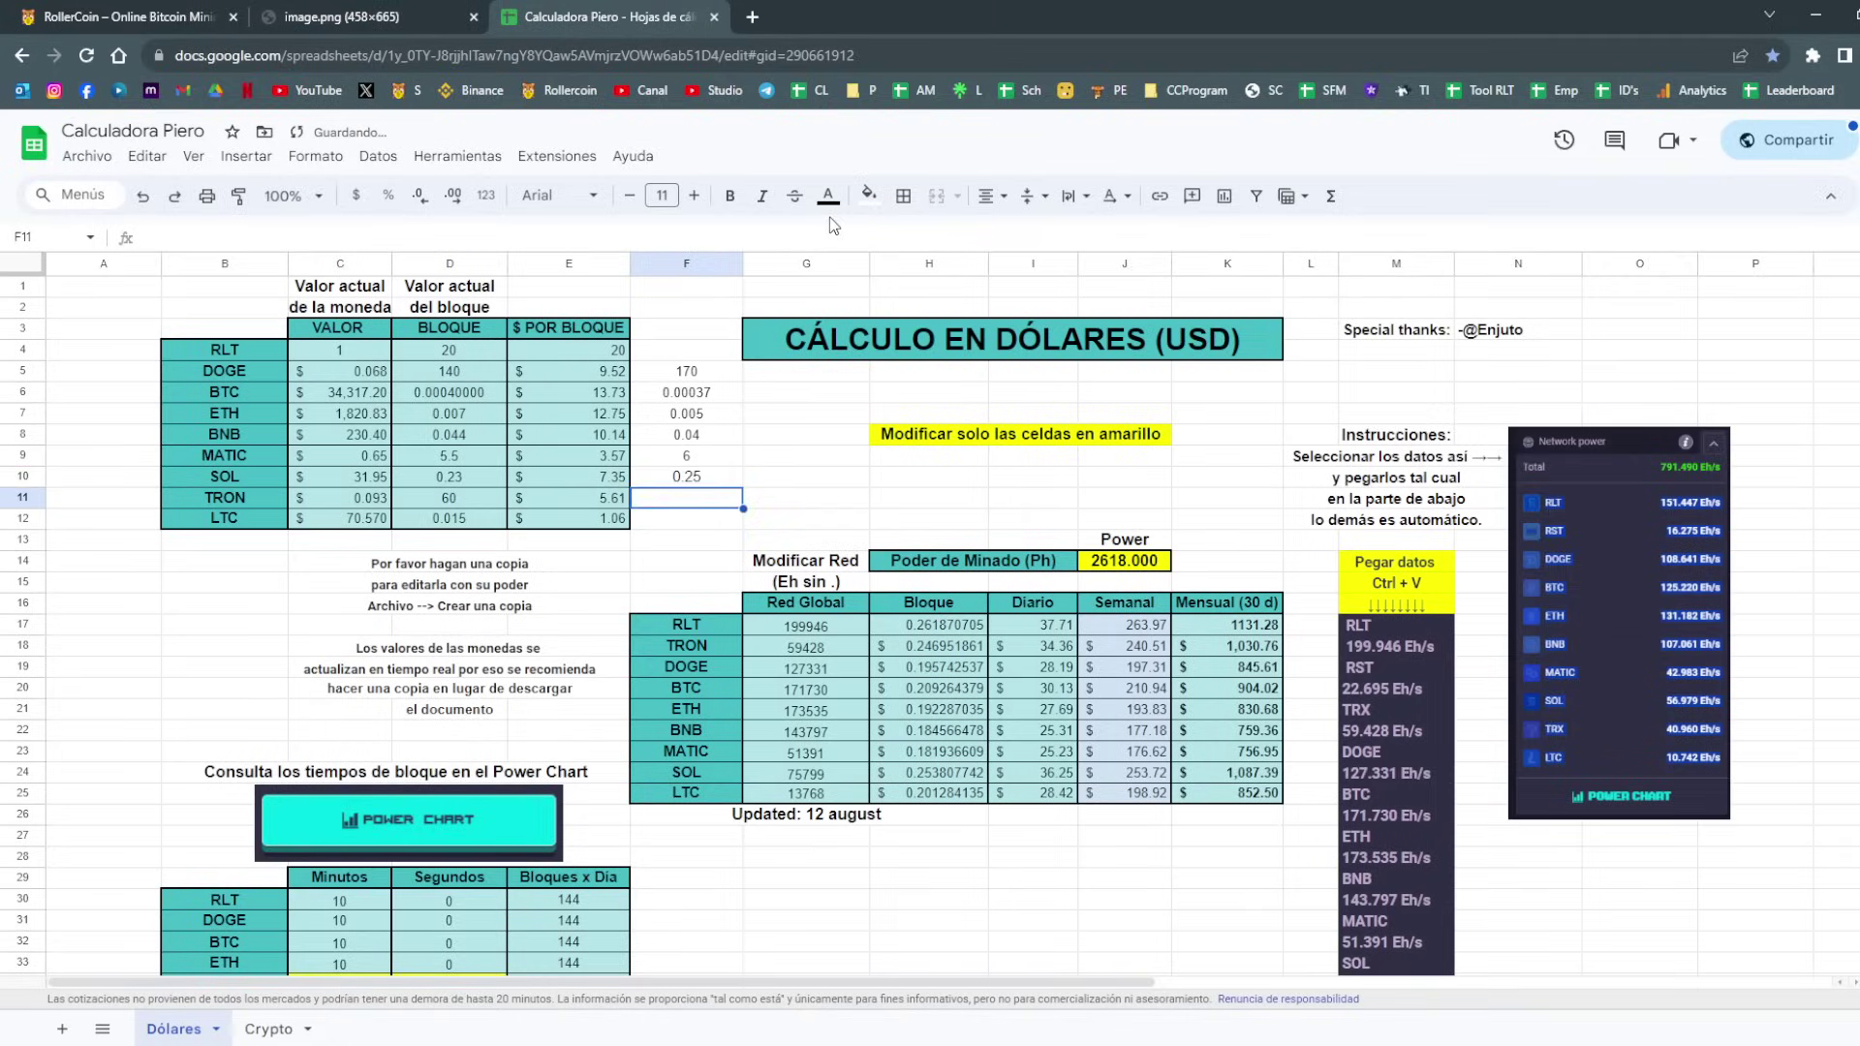
# Compare the rewards entered in column F with the block rewards announcement image.
pyautogui.click(359, 12)
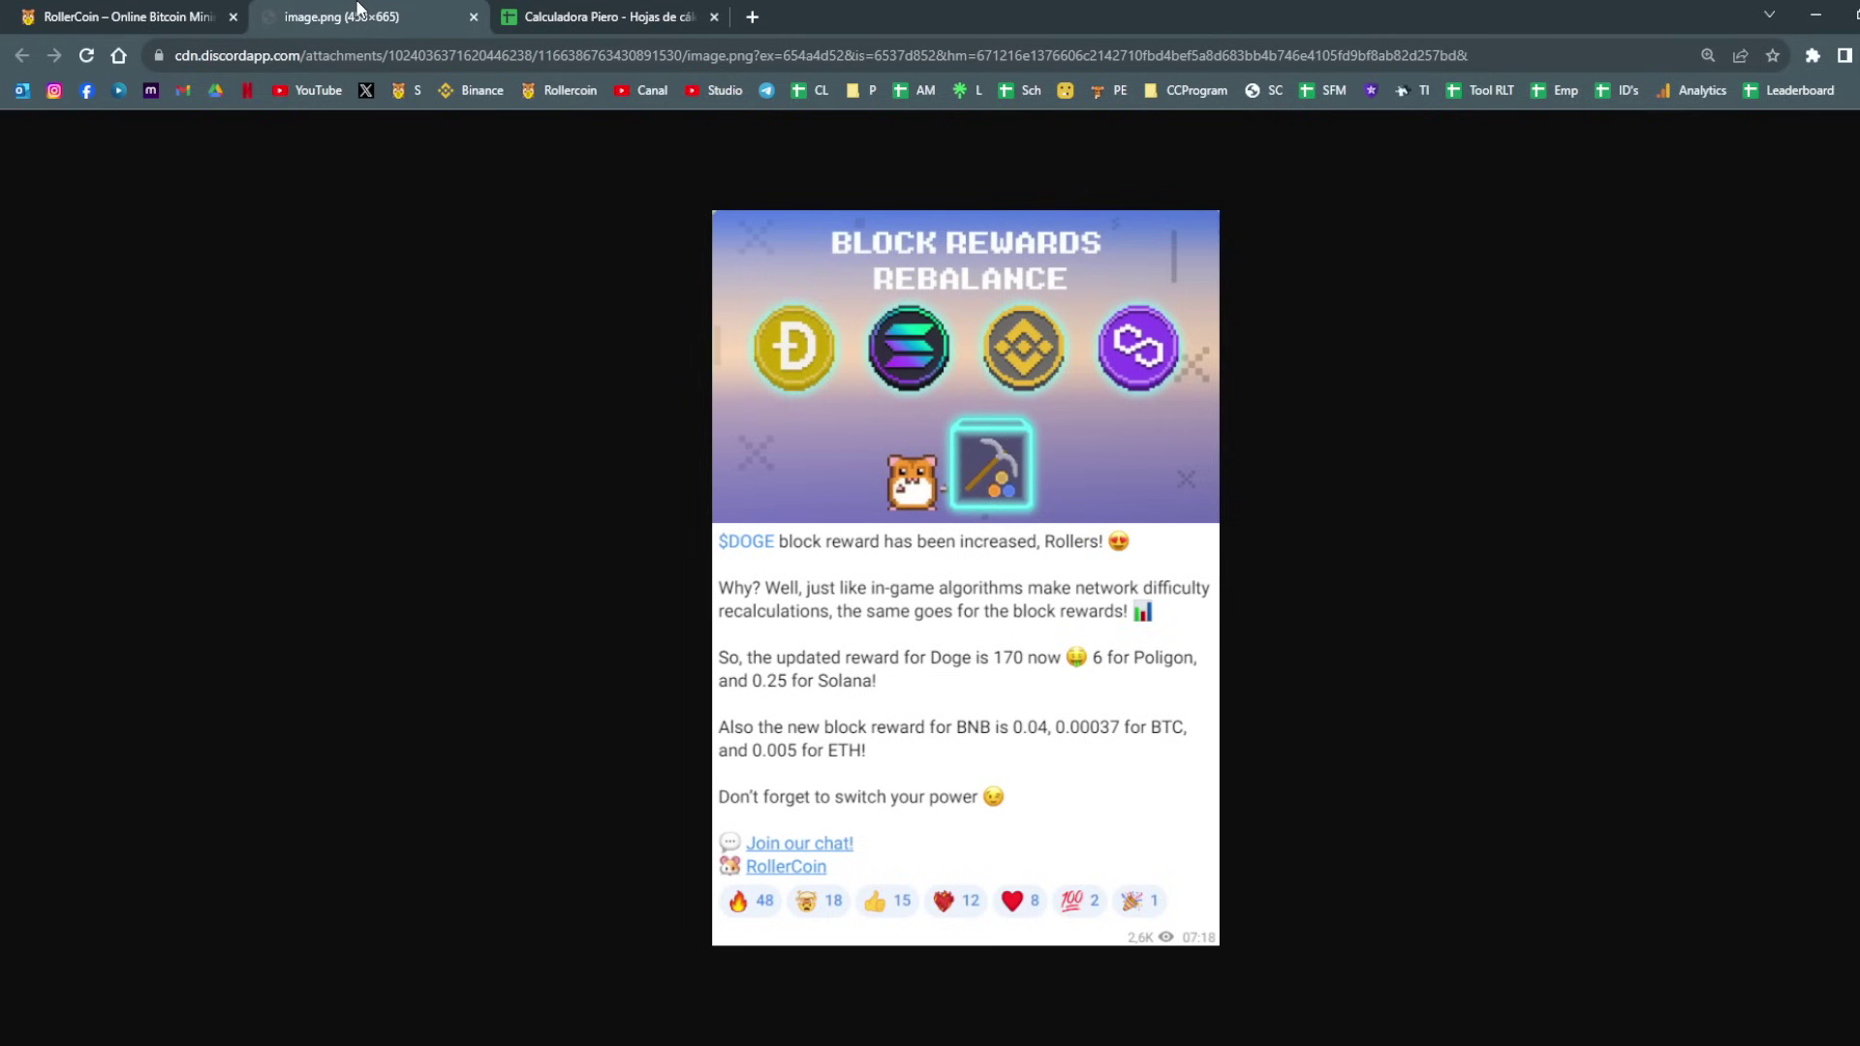
pyautogui.click(631, 14)
pyautogui.click(427, 14)
pyautogui.click(559, 14)
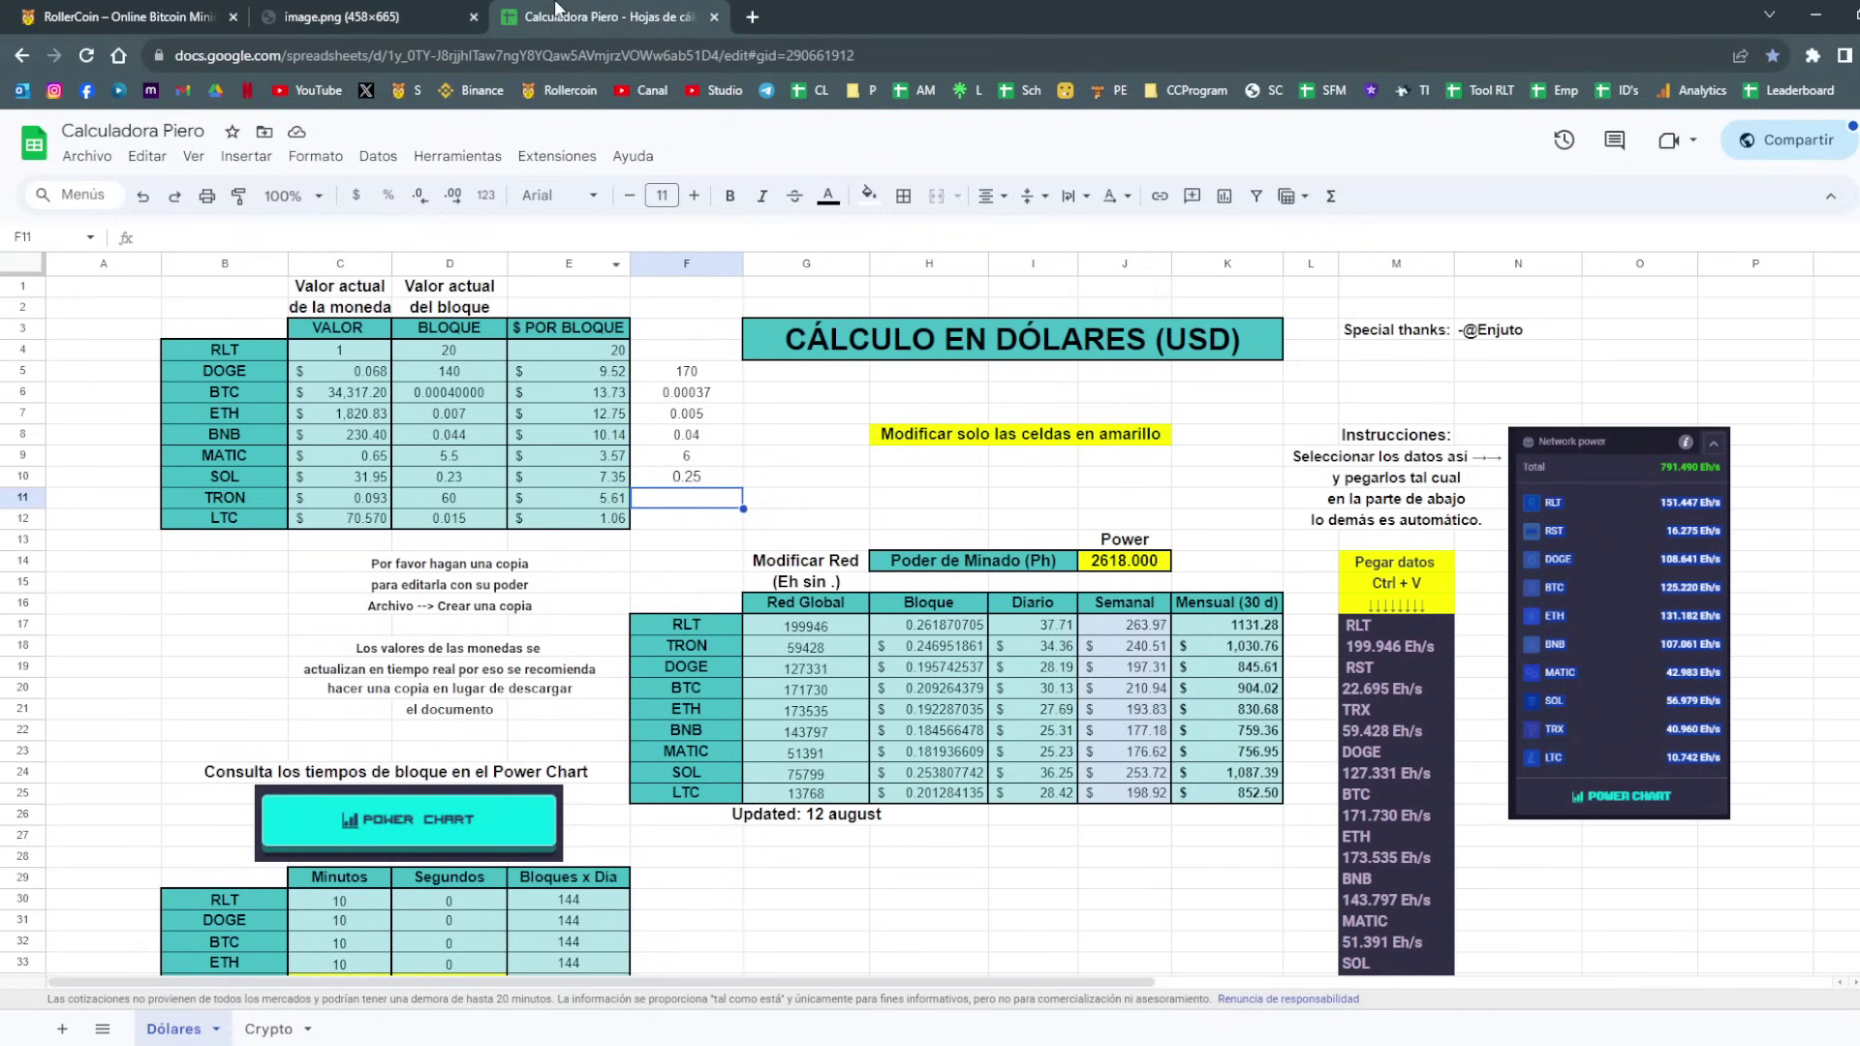
# Copy only the formatting of the MATIC reward cell F9 onto the SOL reward cell F10.
pyautogui.moveTo(703, 481); pyautogui.dragTo(715, 463)
pyautogui.hotkey('ctrl', 'c')
pyautogui.click(715, 470)
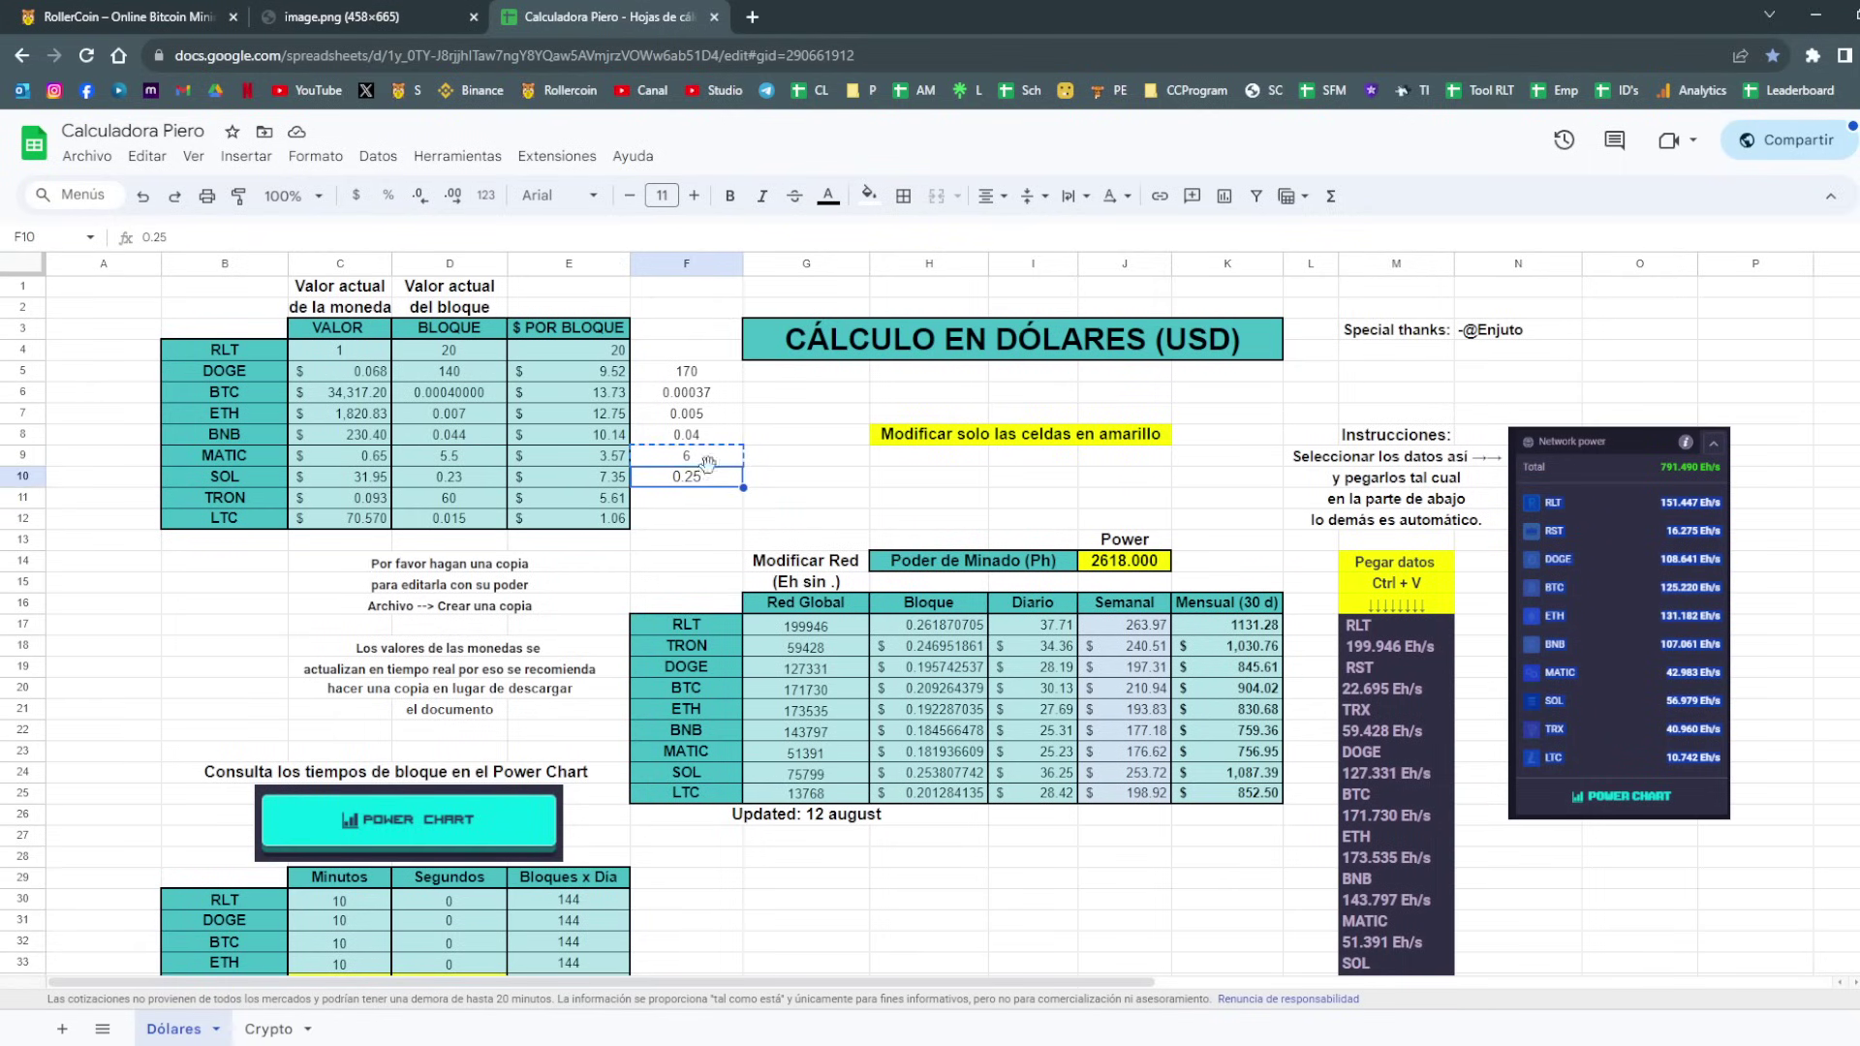
pyautogui.rightClick(695, 484)
pyautogui.moveTo(839, 437)
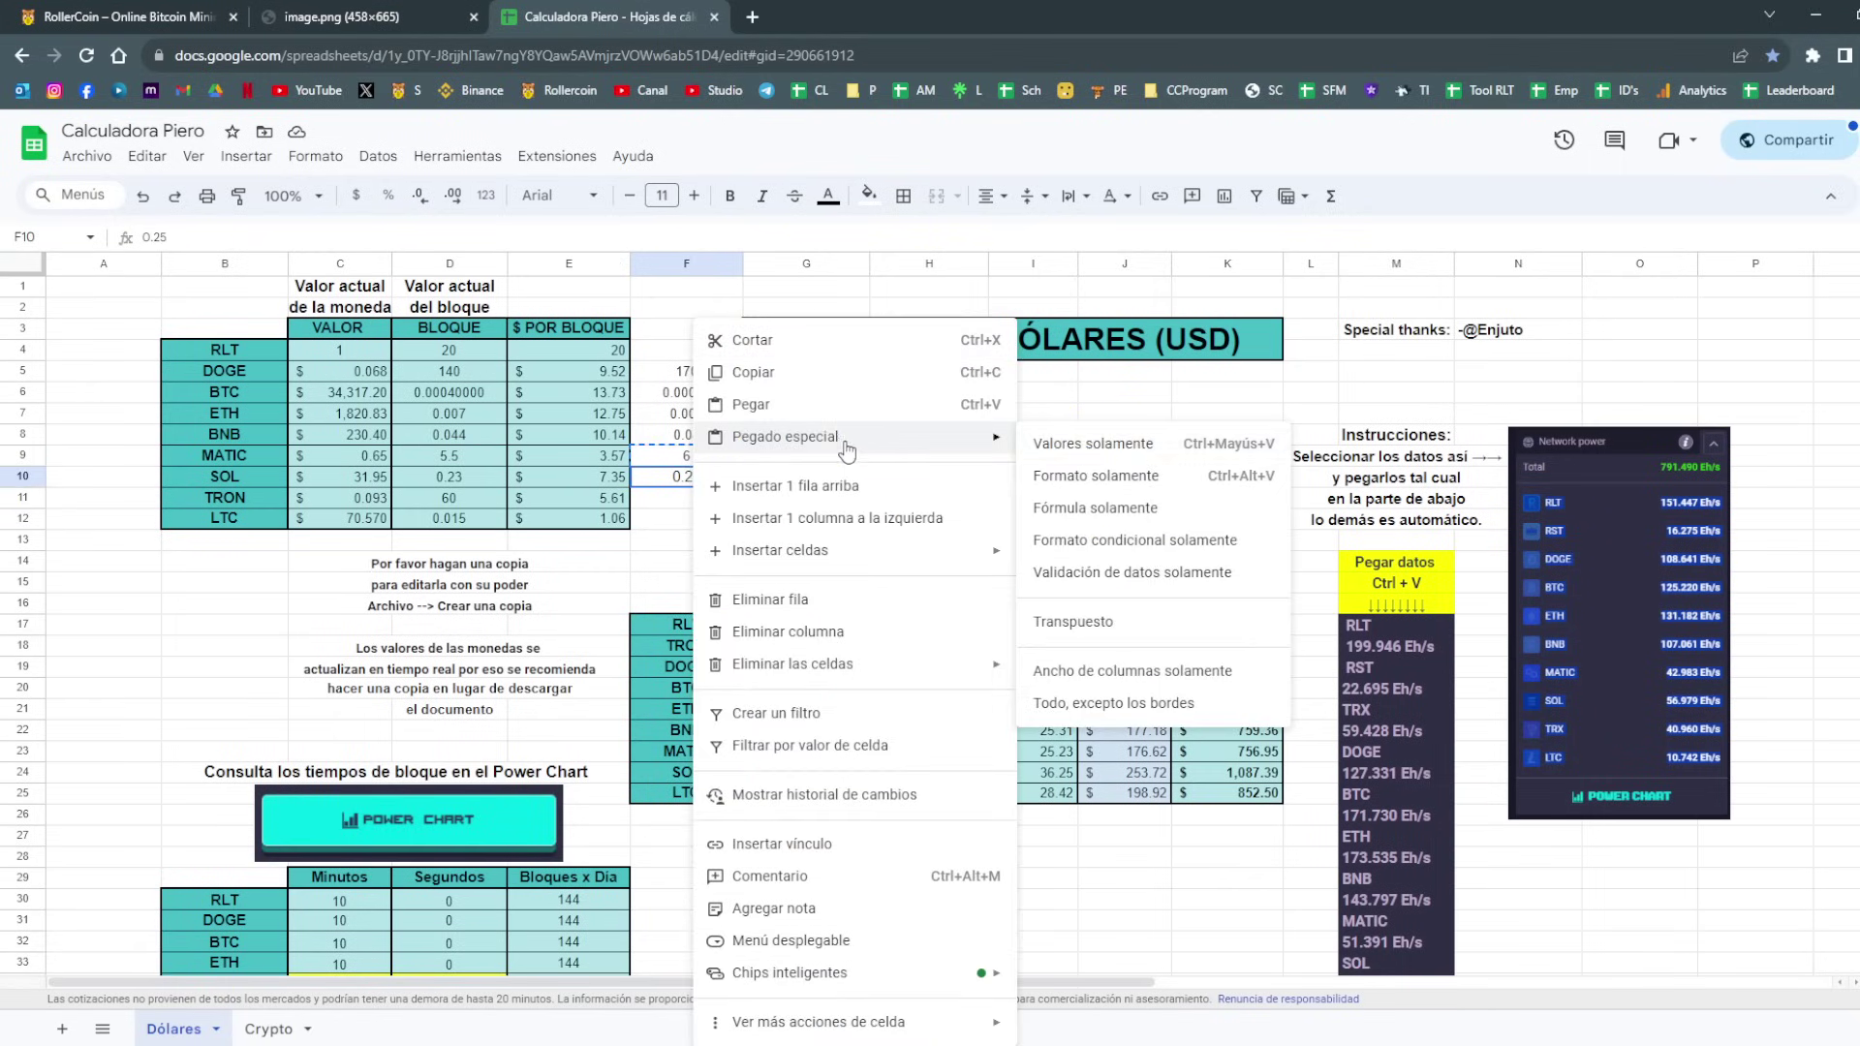
pyautogui.click(1096, 475)
pyautogui.click(717, 541)
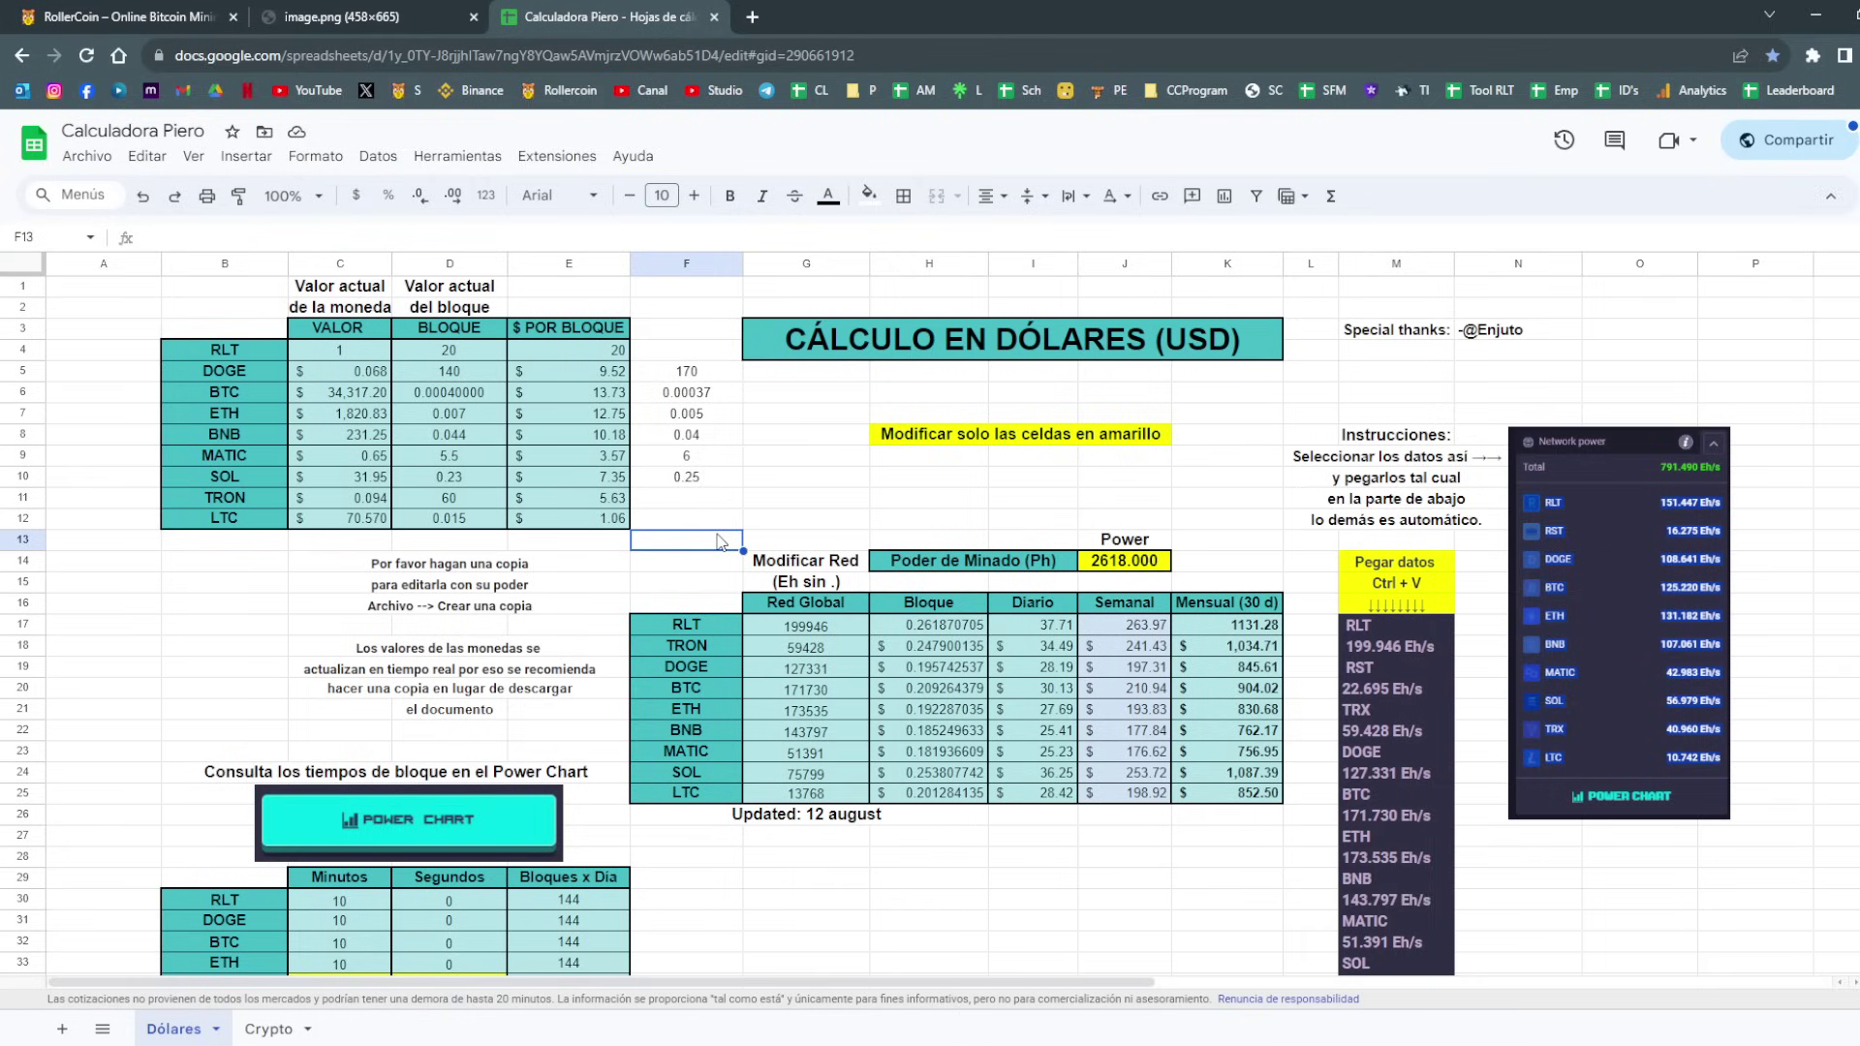
# Review the new block rewards in column F, from SOL up to DOGE.
pyautogui.press('Up')
pyautogui.press('Up')
pyautogui.press('Up')
pyautogui.press('Up')
pyautogui.press('Up')
pyautogui.press('Up')
pyautogui.press('Up')
pyautogui.press('Up')
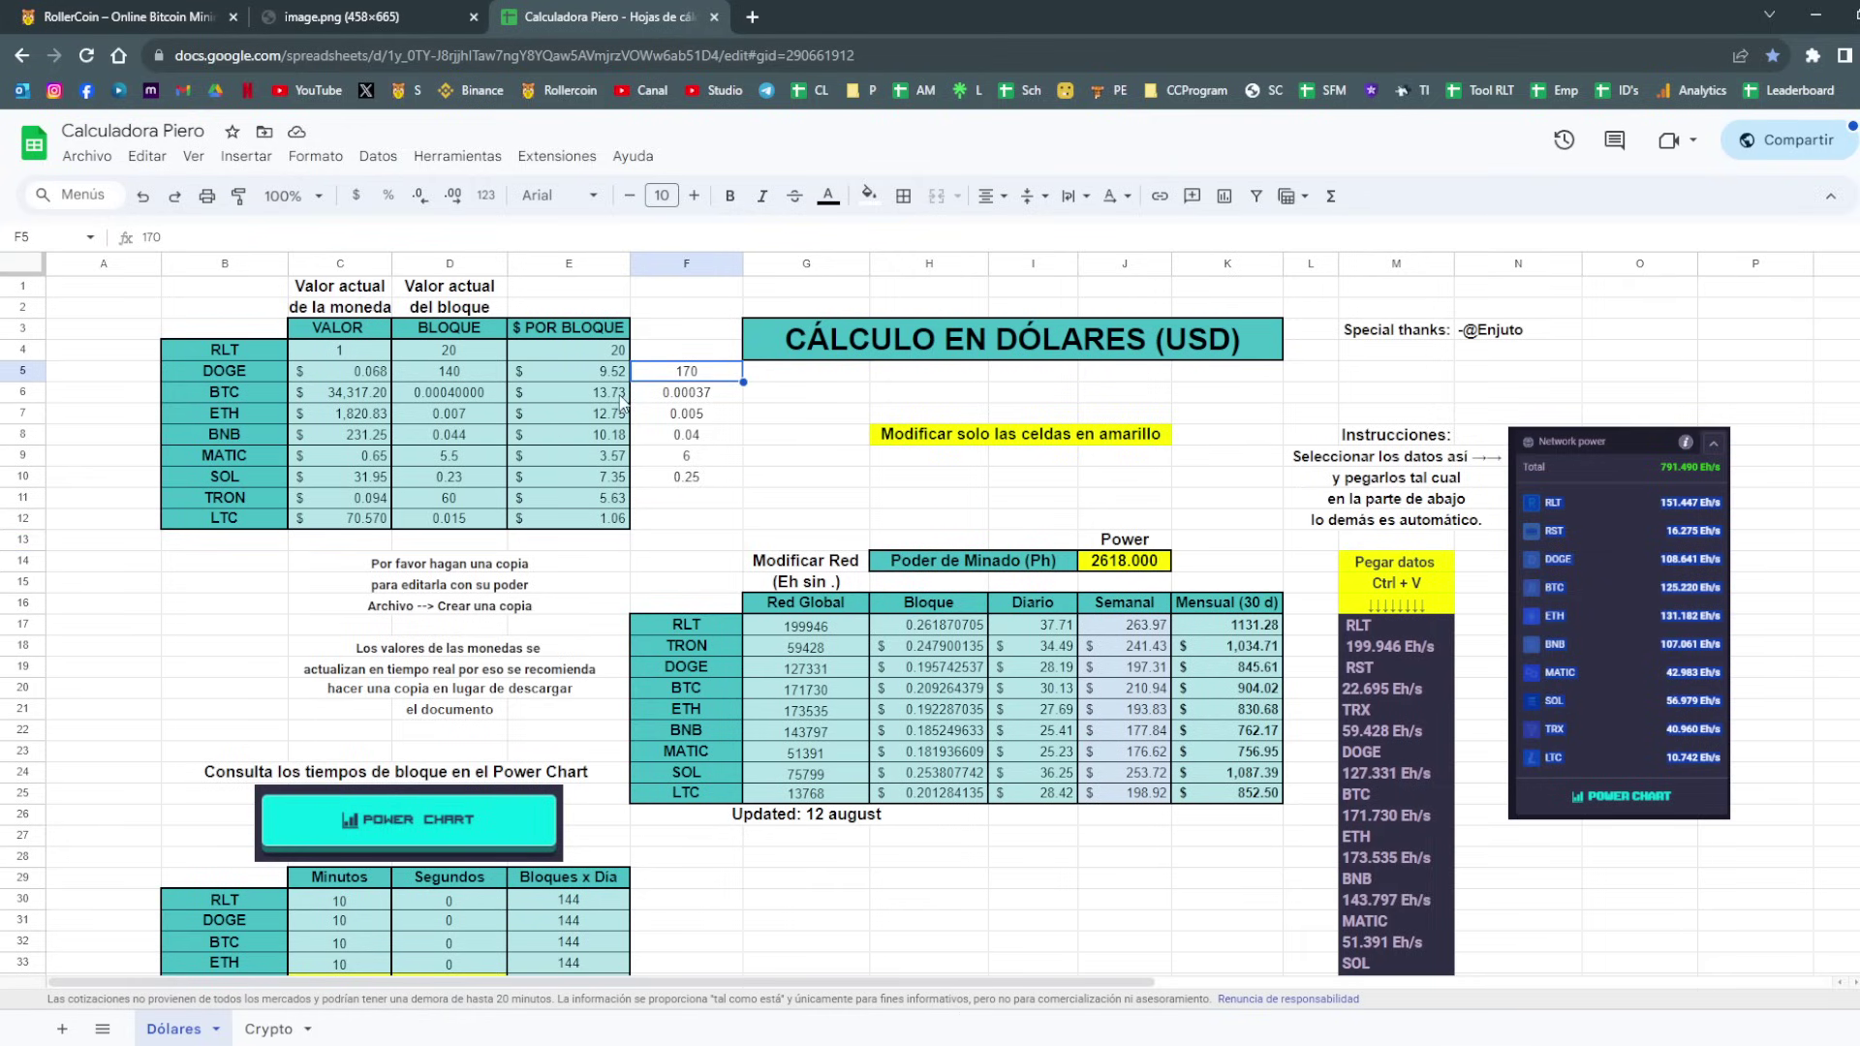
# Copy the dollars-per-block results for DOGE through SOL (E5:E10) and paste only their values starting at G5.
pyautogui.moveTo(593, 378); pyautogui.dragTo(593, 476)
pyautogui.hotkey('ctrl', 'c')
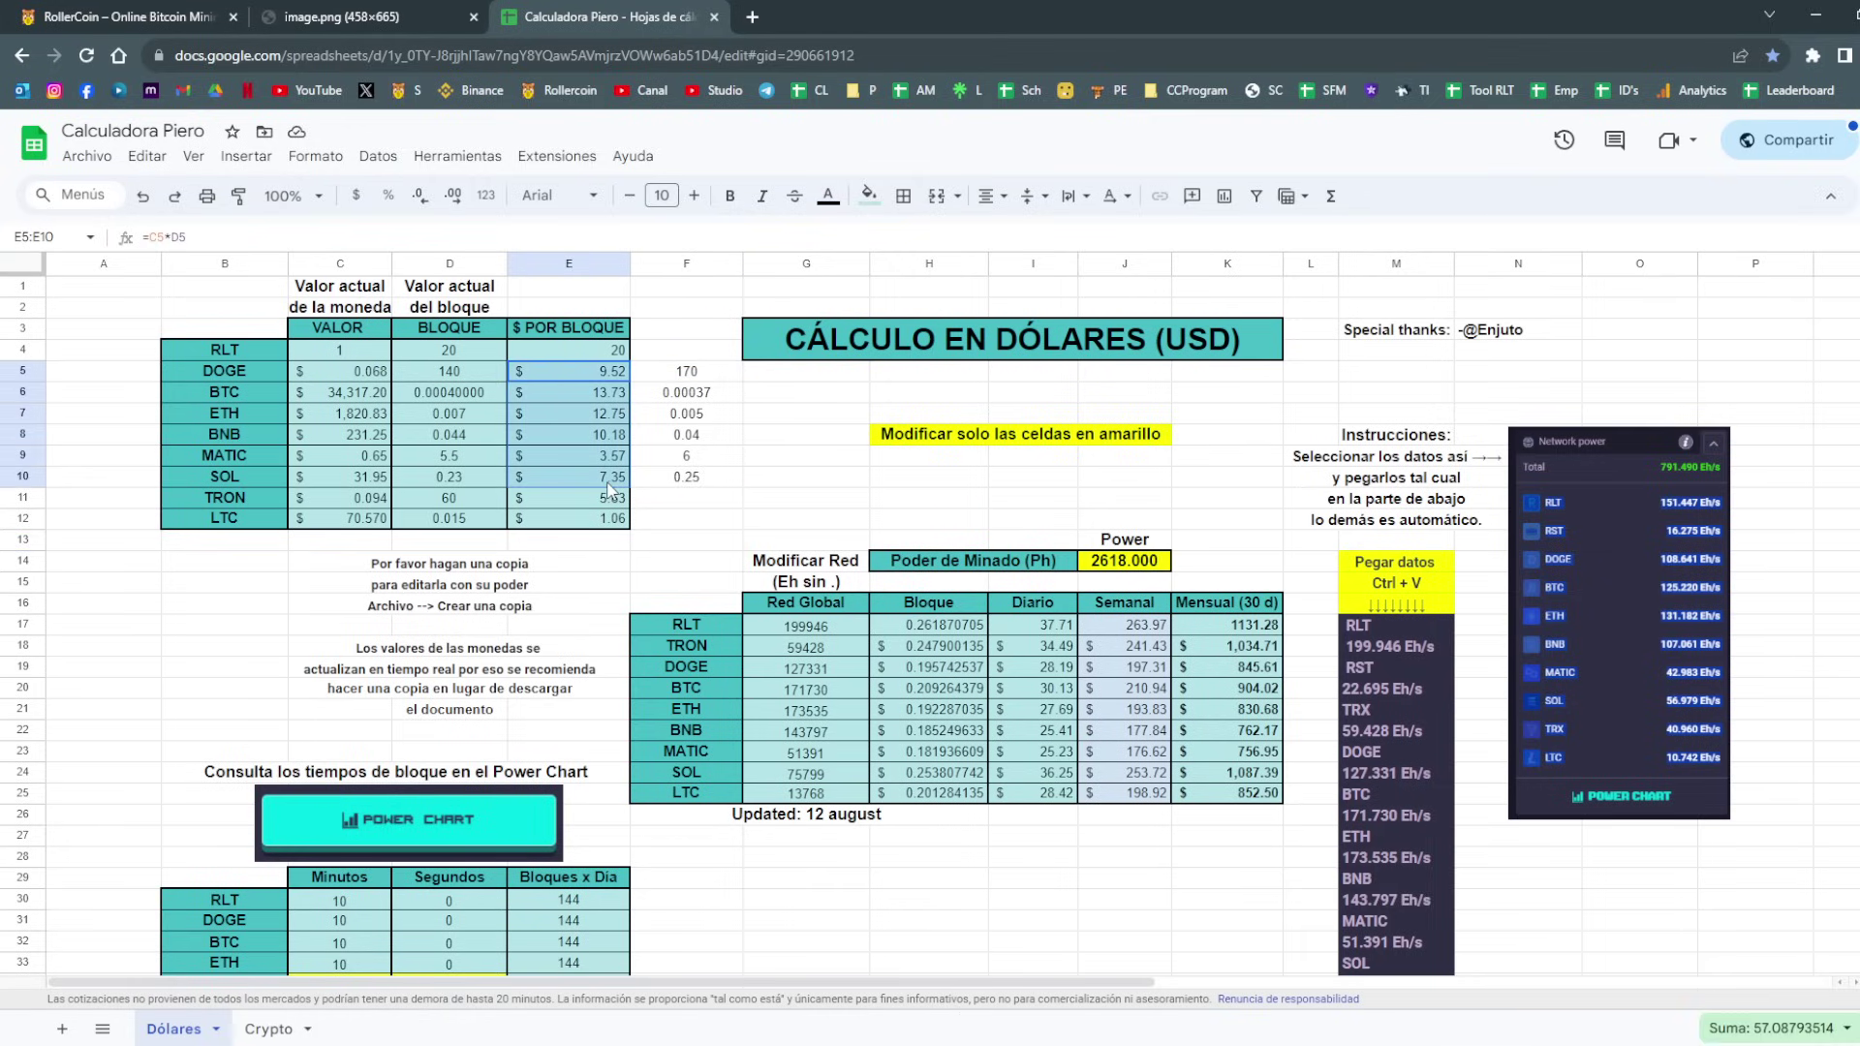
pyautogui.rightClick(789, 377)
pyautogui.moveTo(961, 434)
pyautogui.click(1175, 445)
pyautogui.click(845, 402)
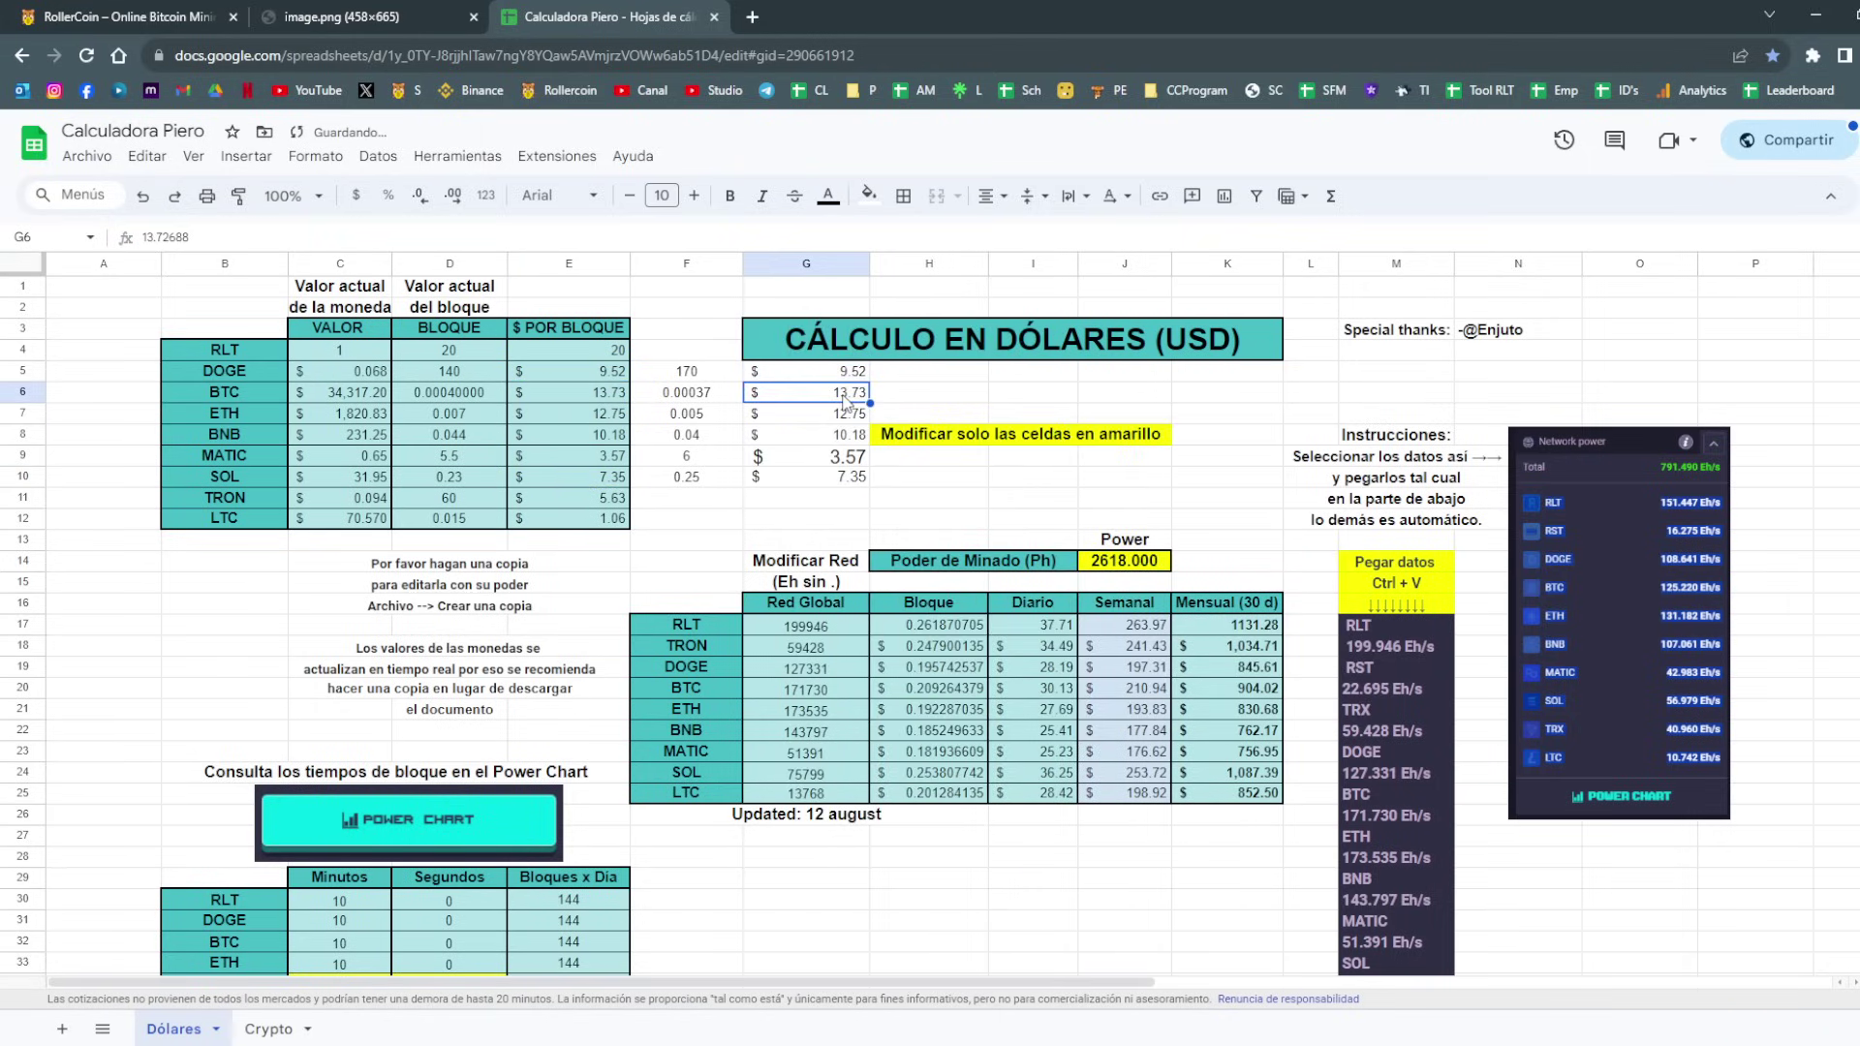
pyautogui.press('Left')
pyautogui.press('Up')
pyautogui.press('Right')
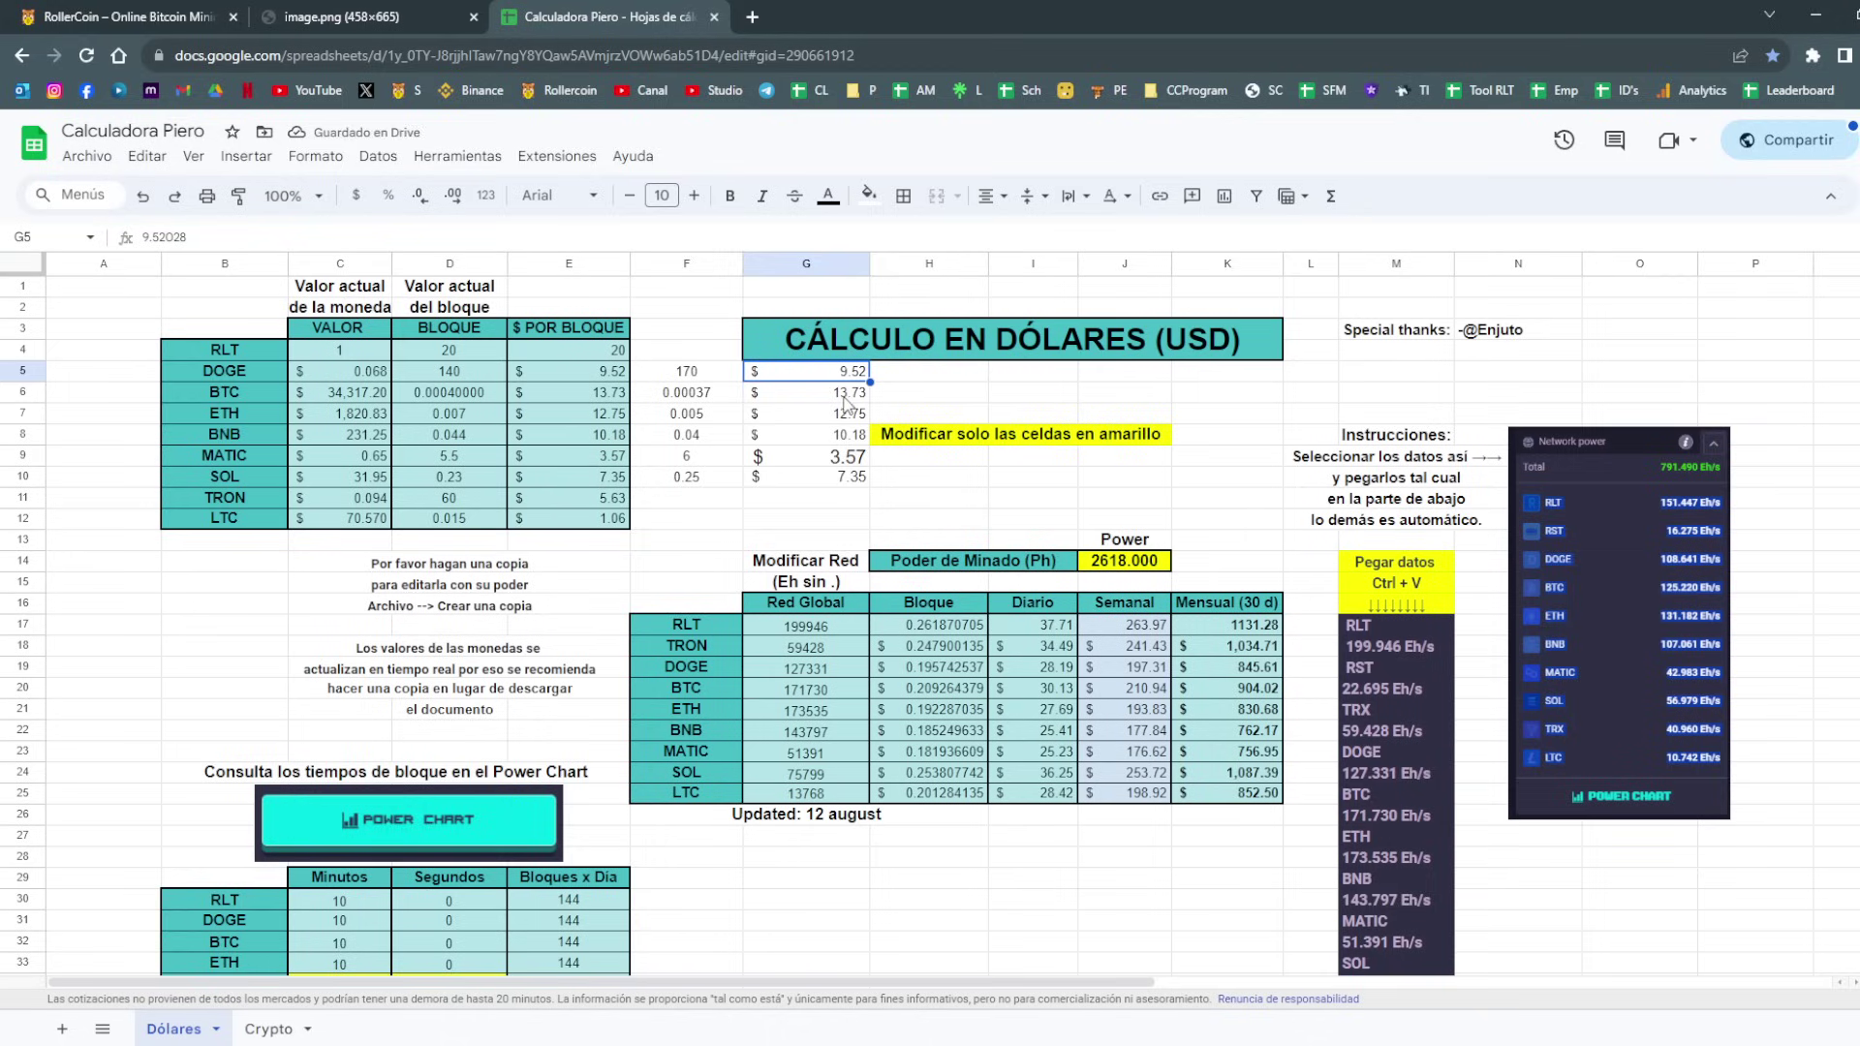
# Copy only the formatting of cell G8 onto the MATIC and SOL cells G9 and G10.
pyautogui.click(841, 436)
pyautogui.hotkey('ctrl', 'c')
pyautogui.rightClick(826, 456)
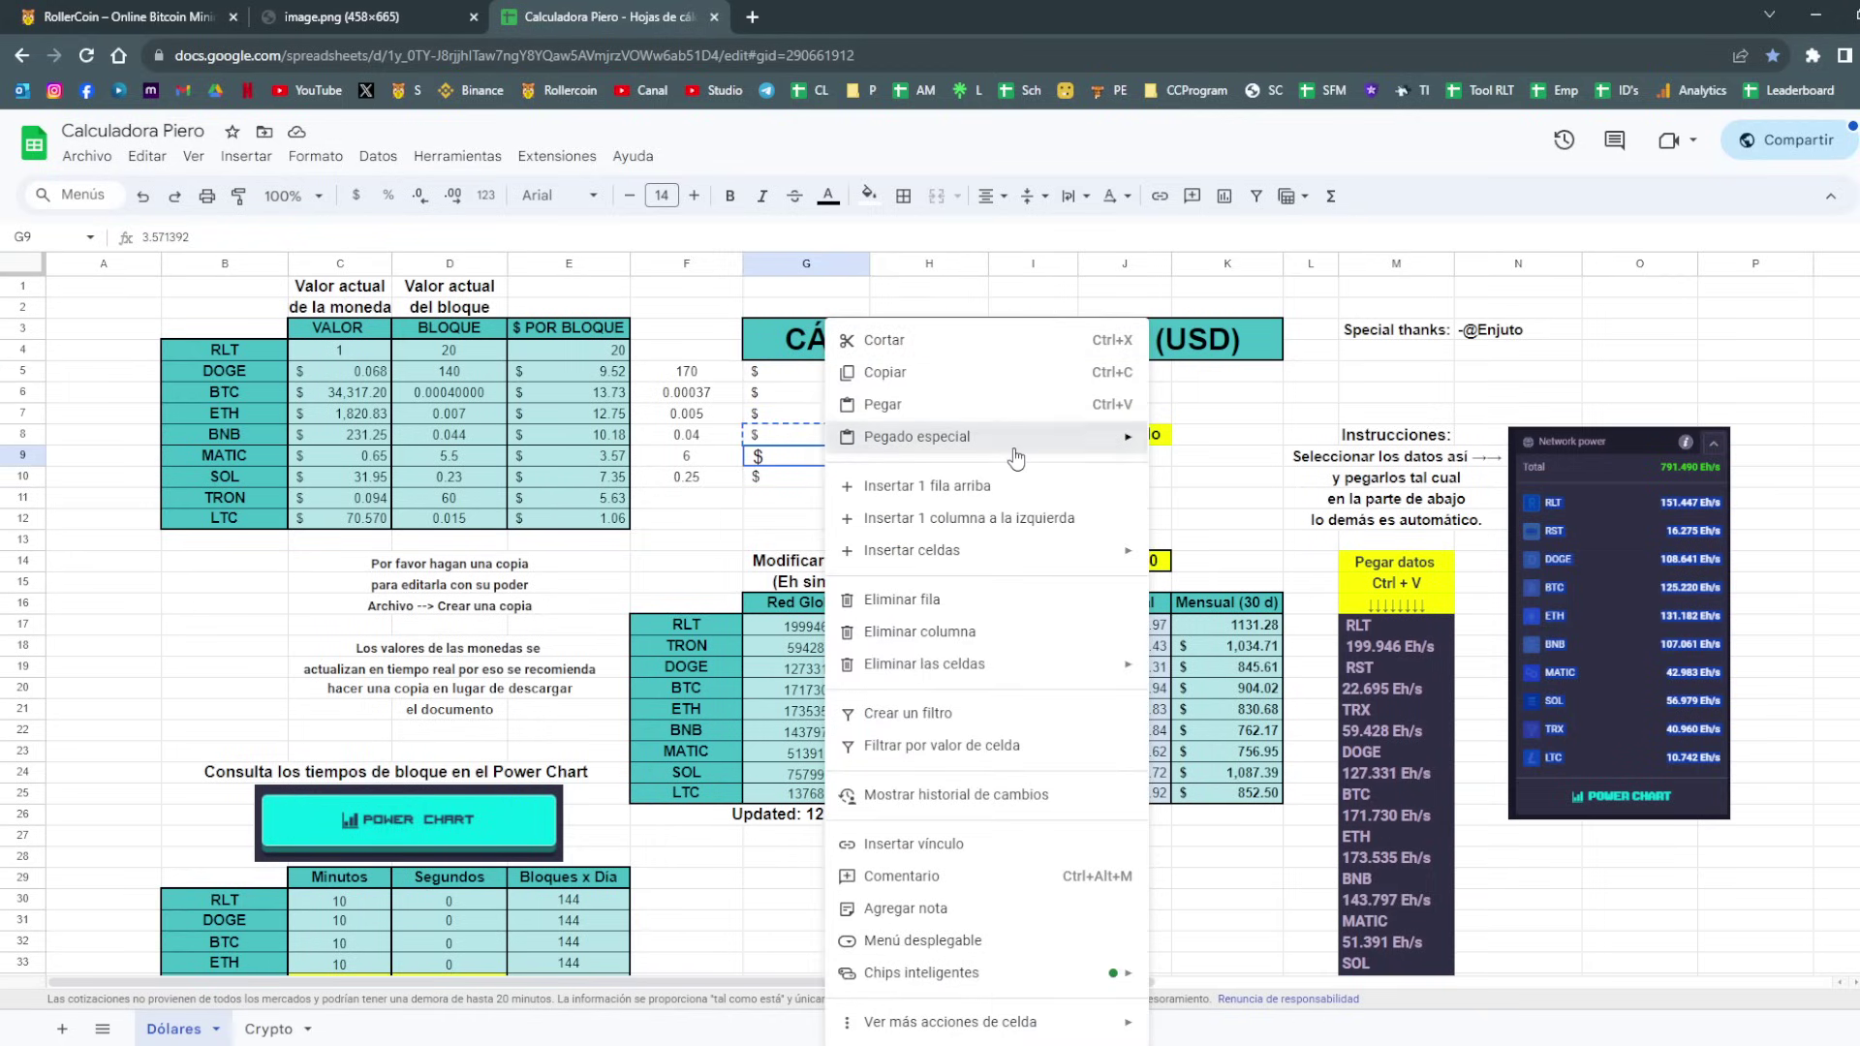
pyautogui.moveTo(1017, 455)
pyautogui.click(1235, 471)
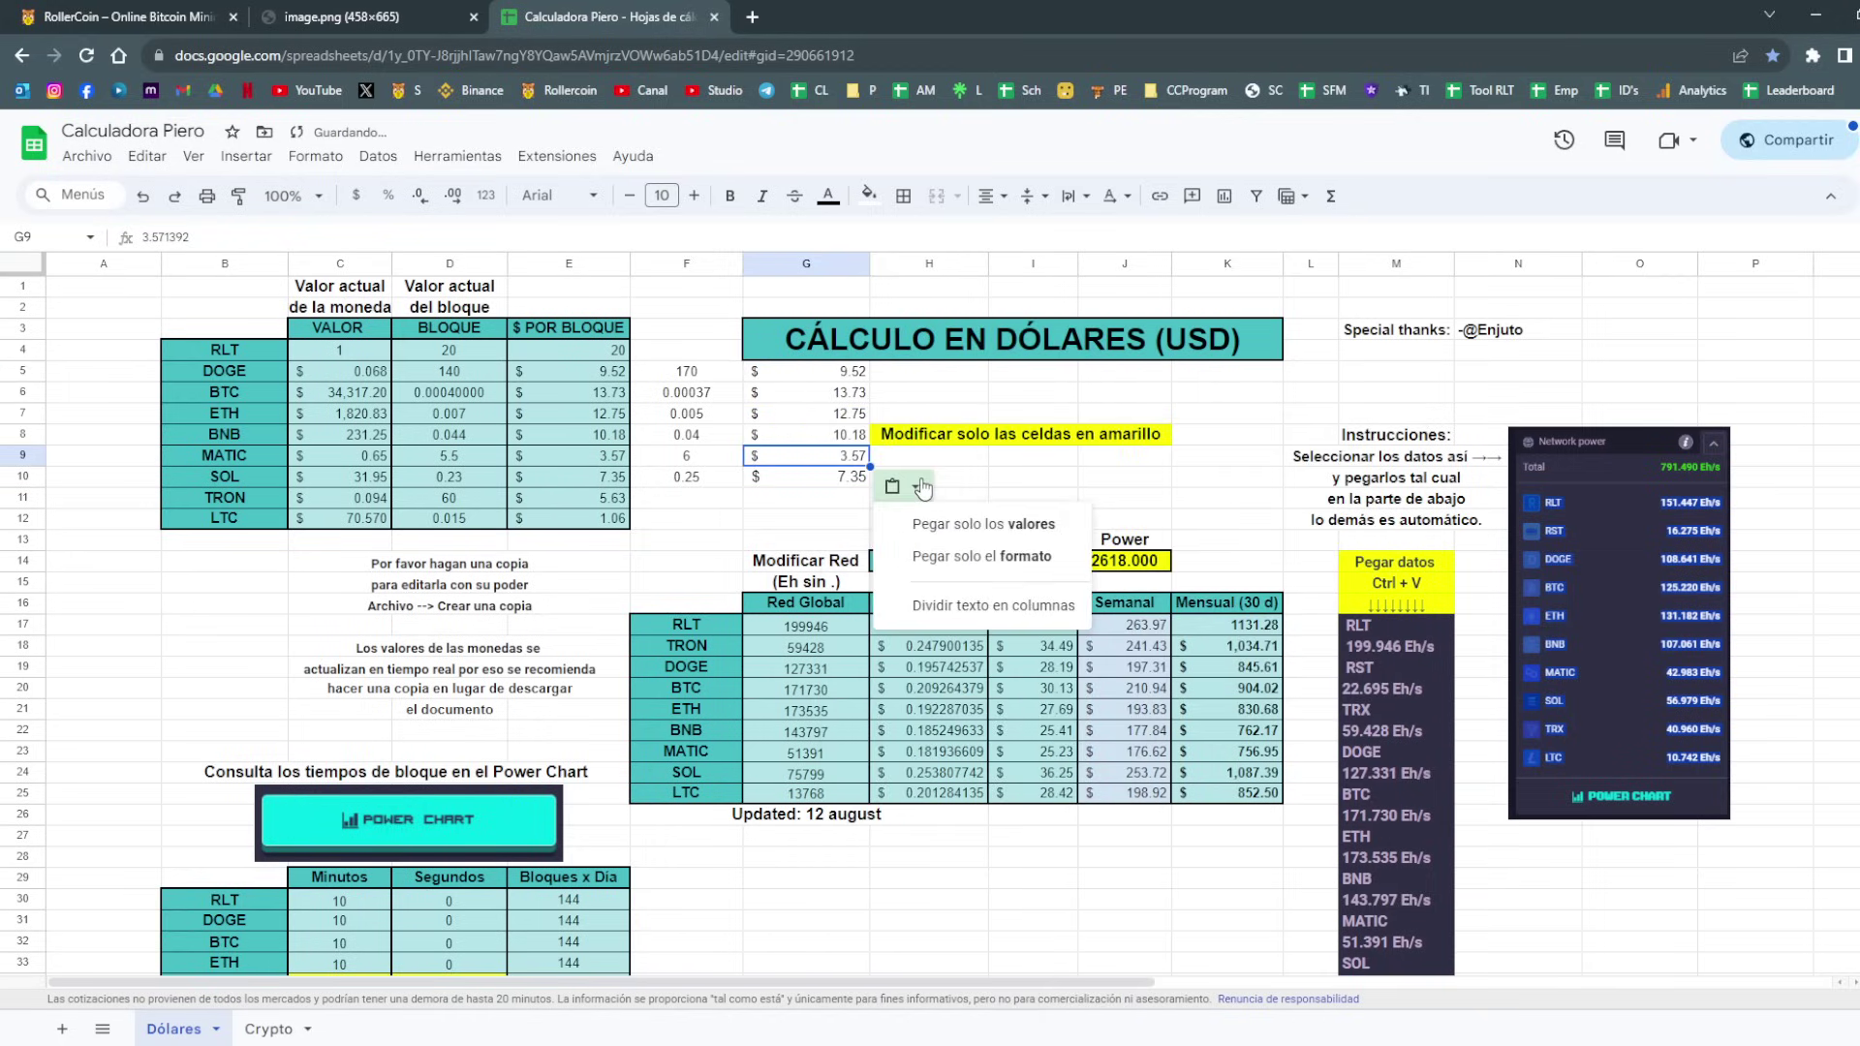
pyautogui.rightClick(823, 476)
pyautogui.moveTo(1114, 437)
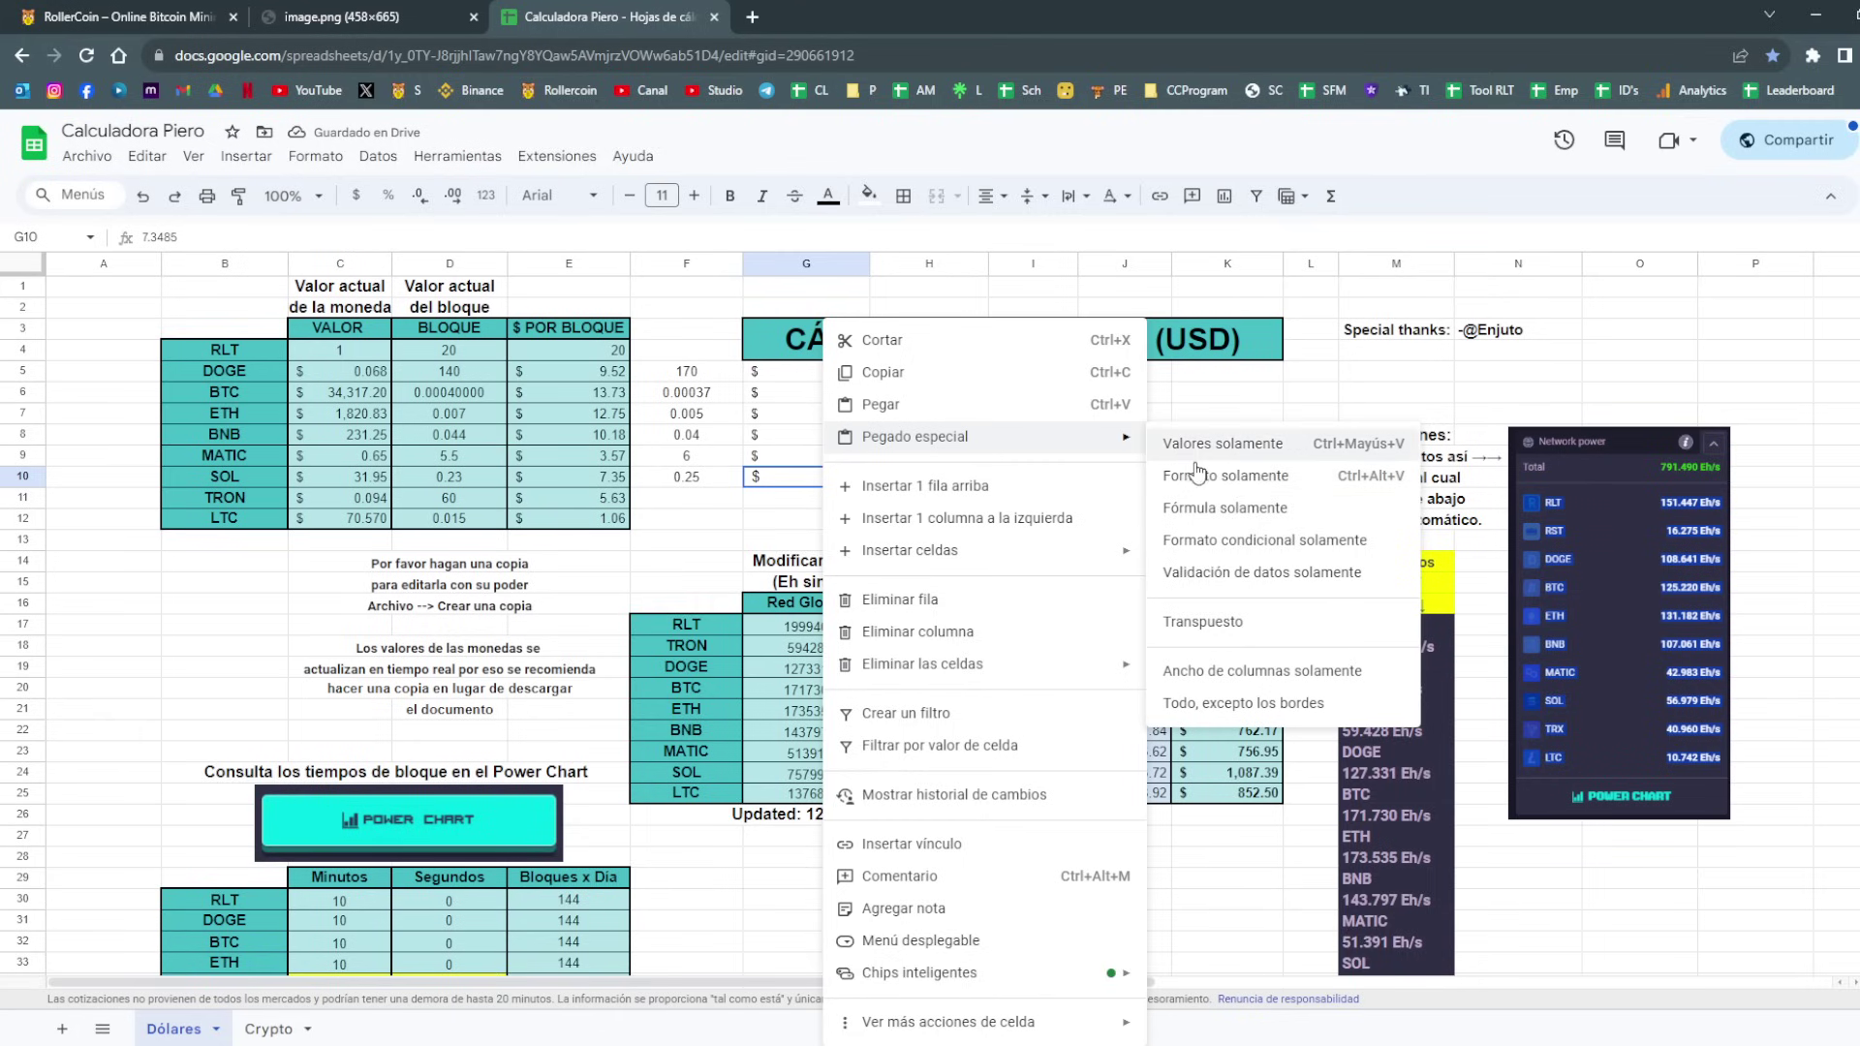
pyautogui.click(1201, 475)
pyautogui.click(1047, 489)
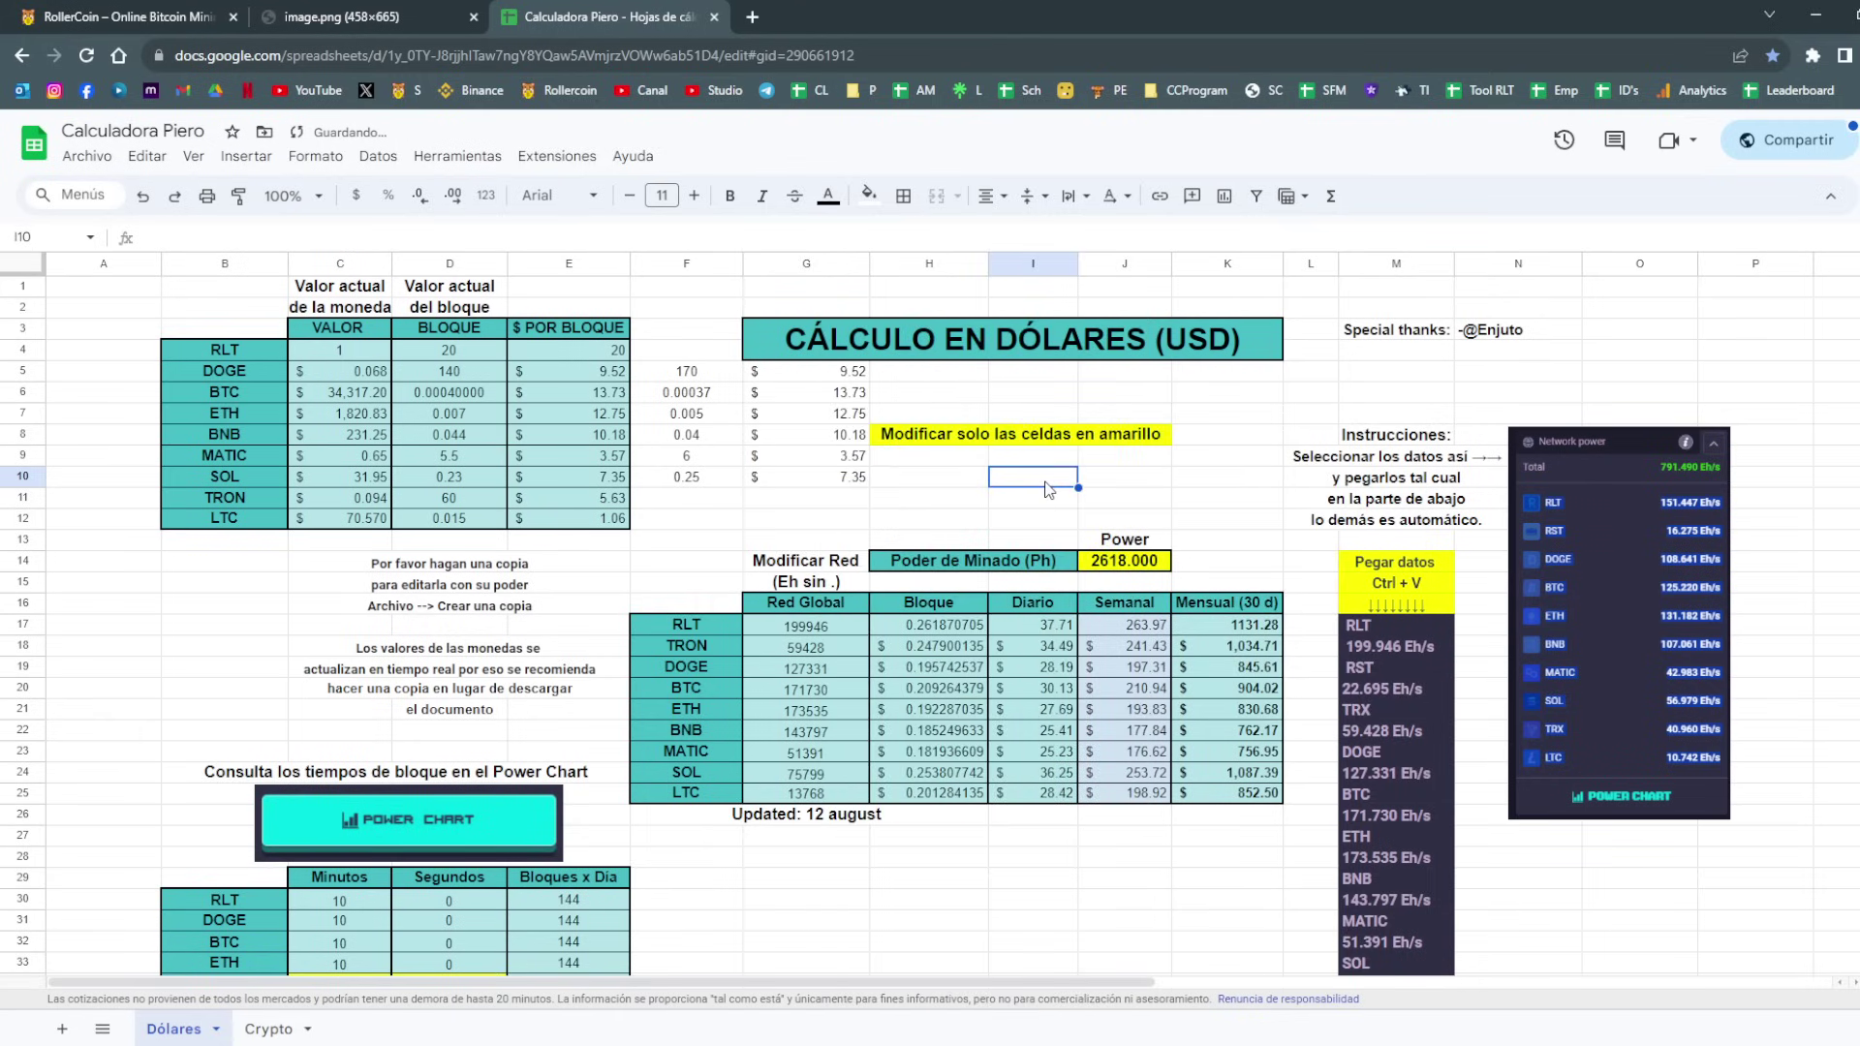
# Look over the mining earnings table and the block time table further down the sheet.
pyautogui.scroll(-3, 581, 514)
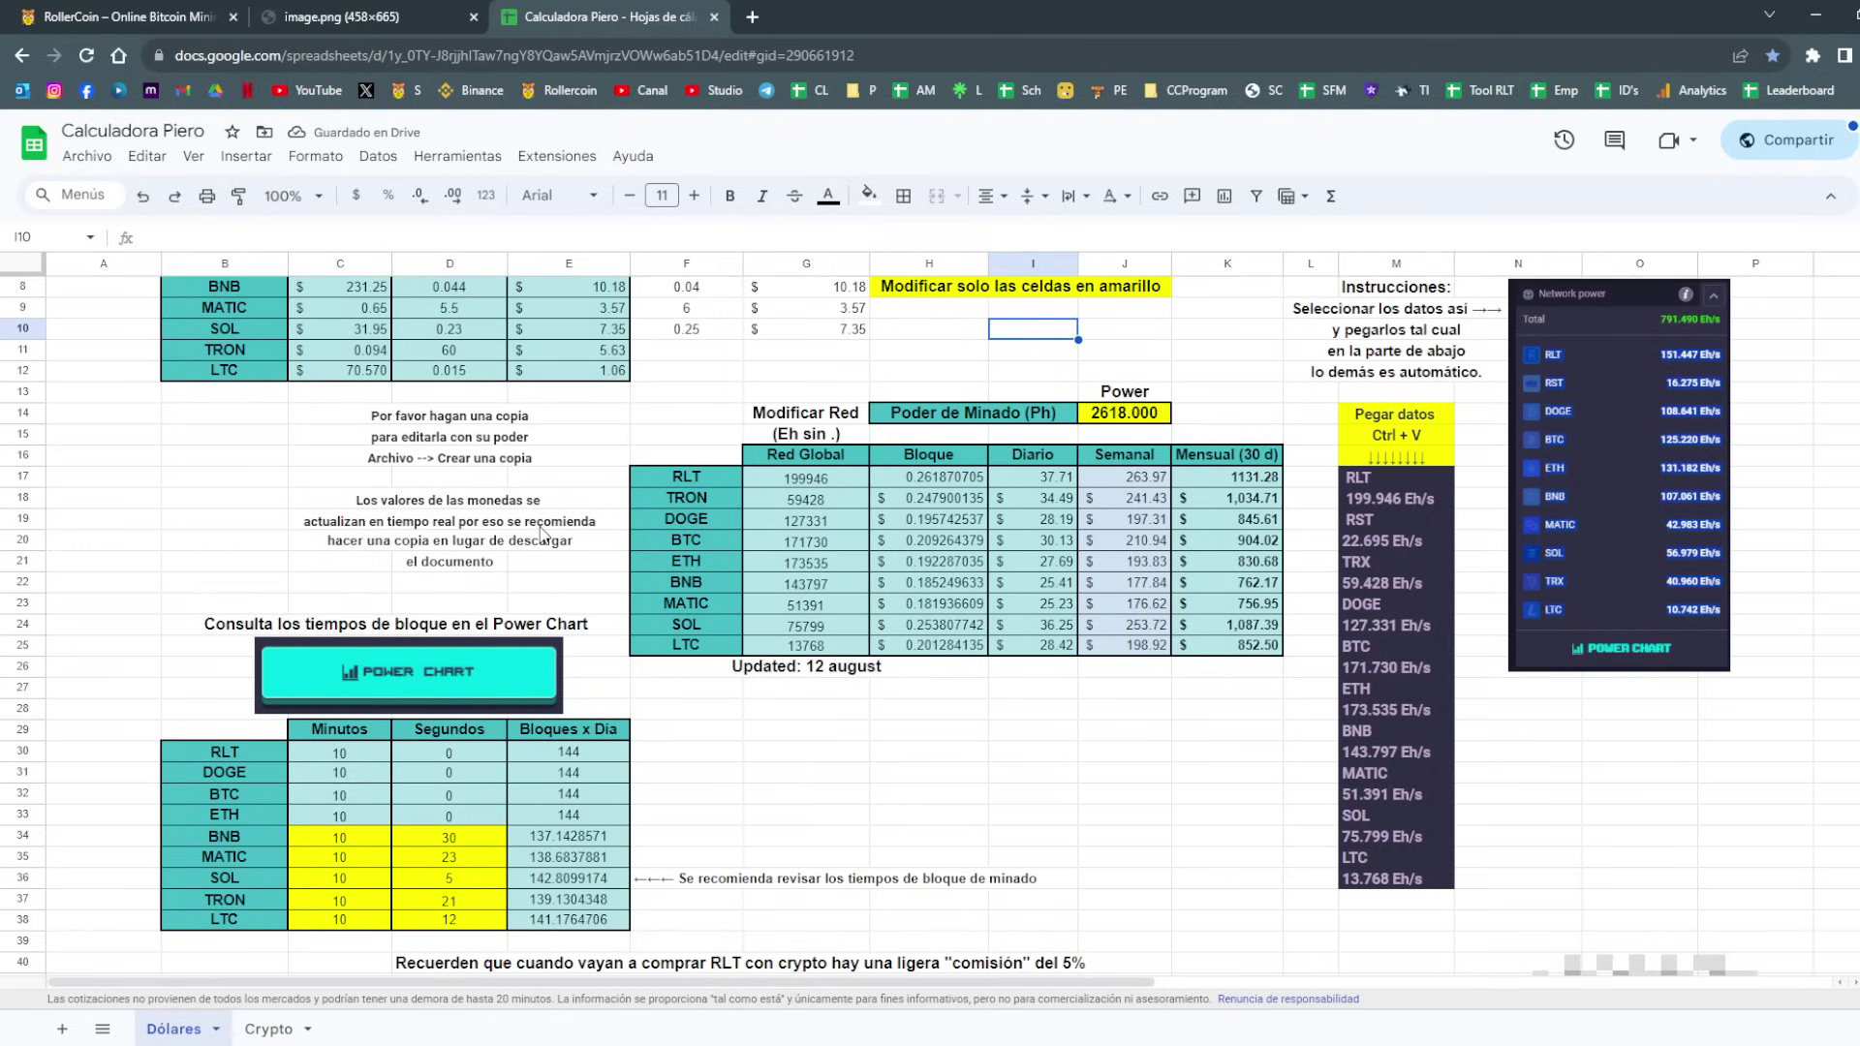
pyautogui.scroll(-3, 543, 532)
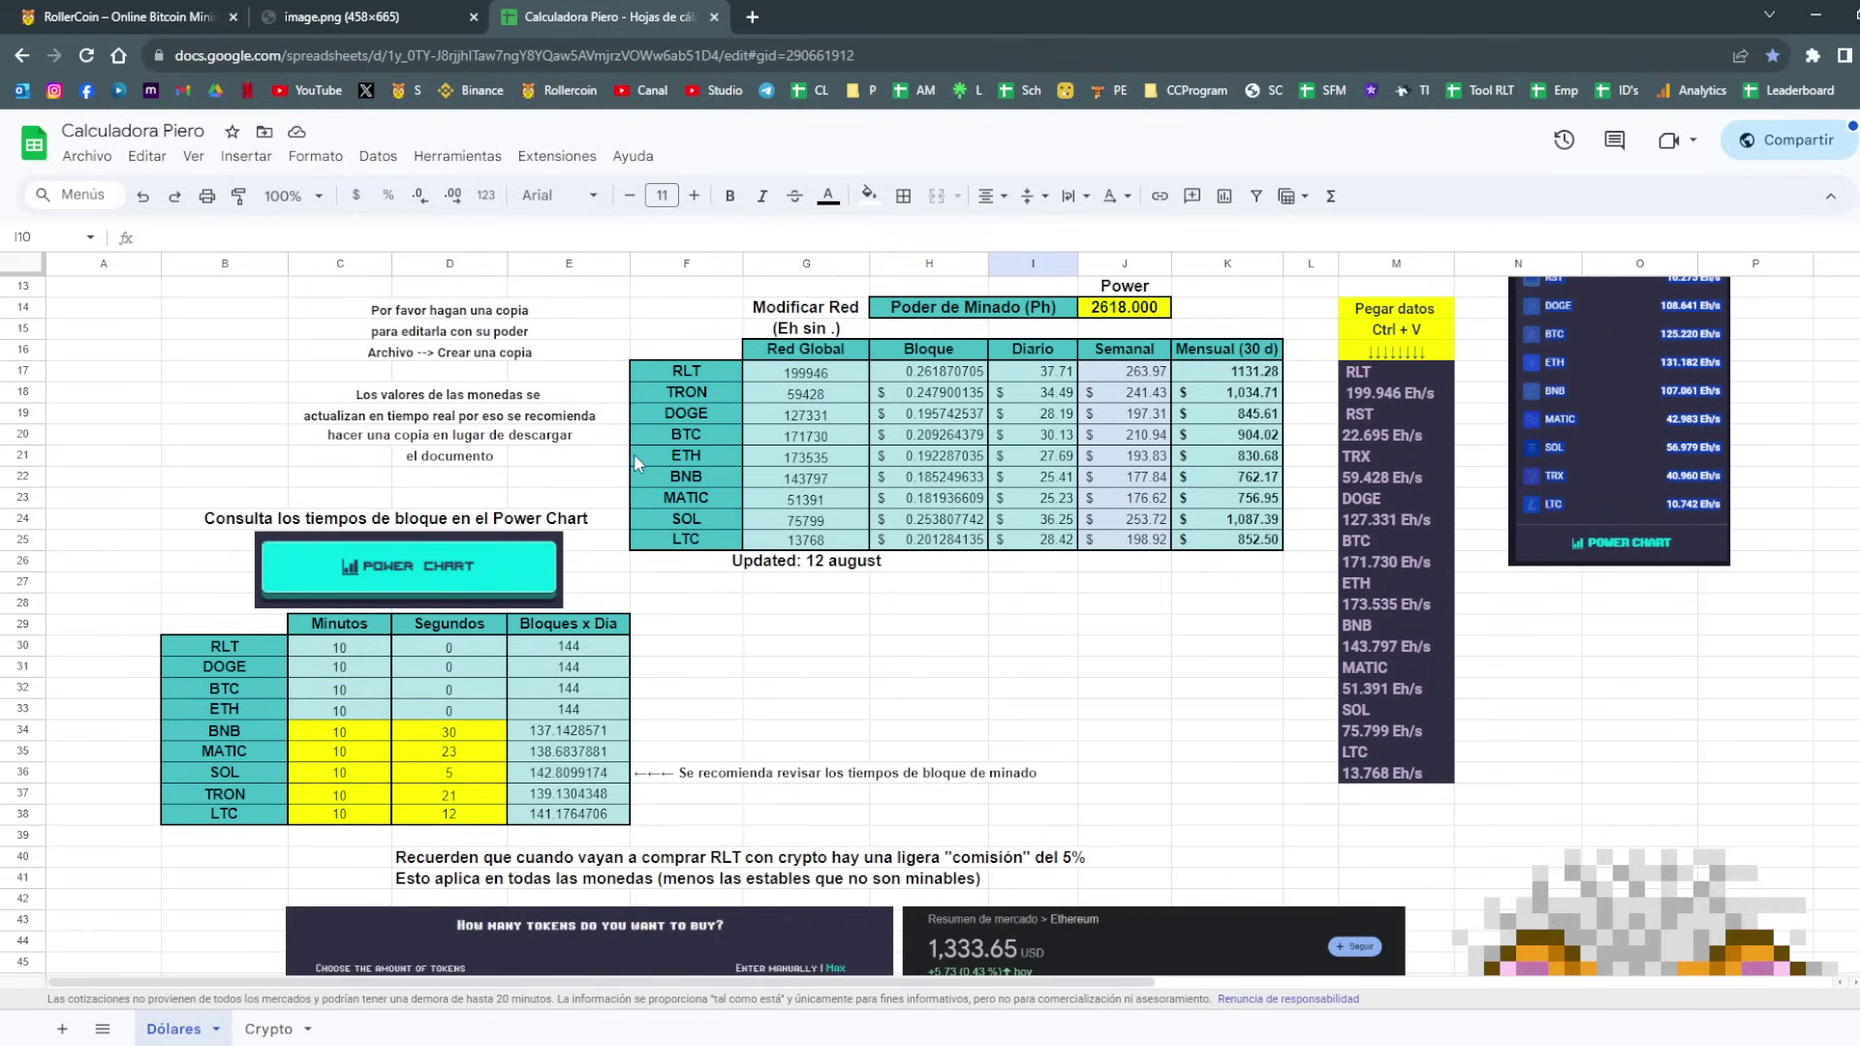
pyautogui.click(679, 308)
pyautogui.scroll(2, 814, 499)
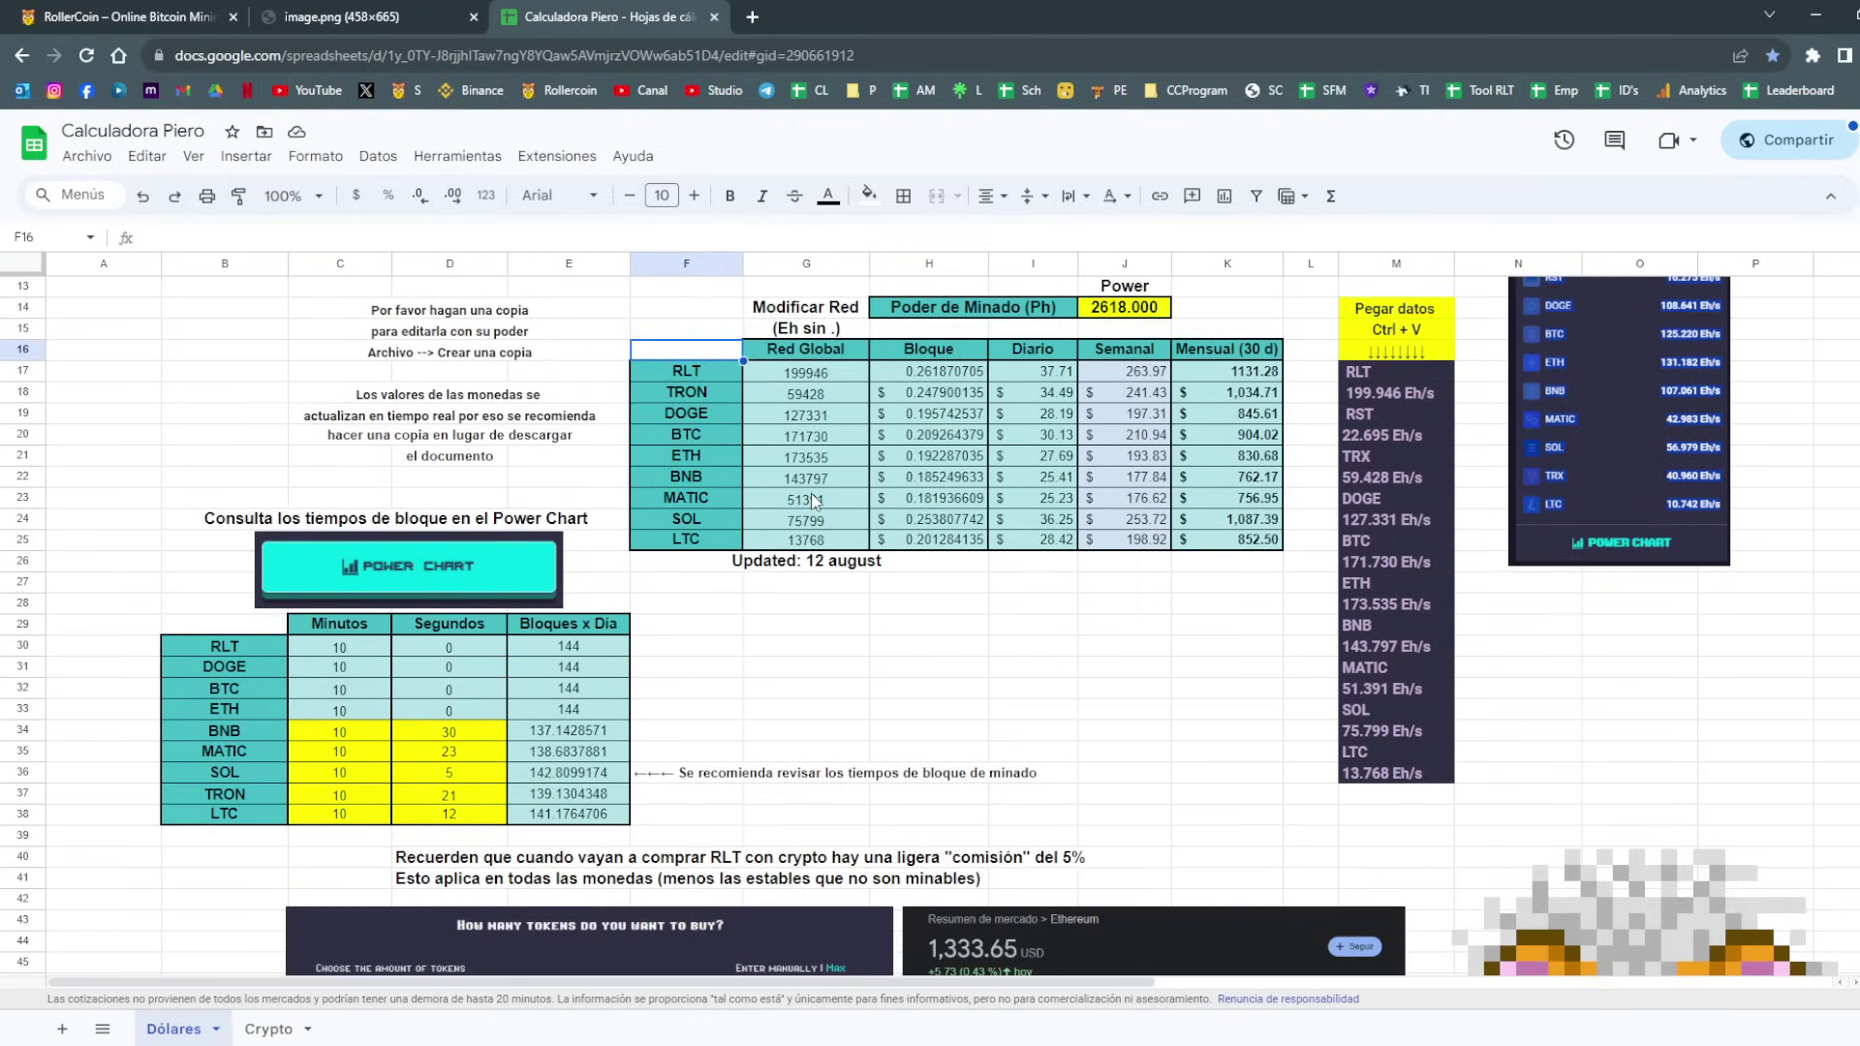
pyautogui.scroll(2, 814, 498)
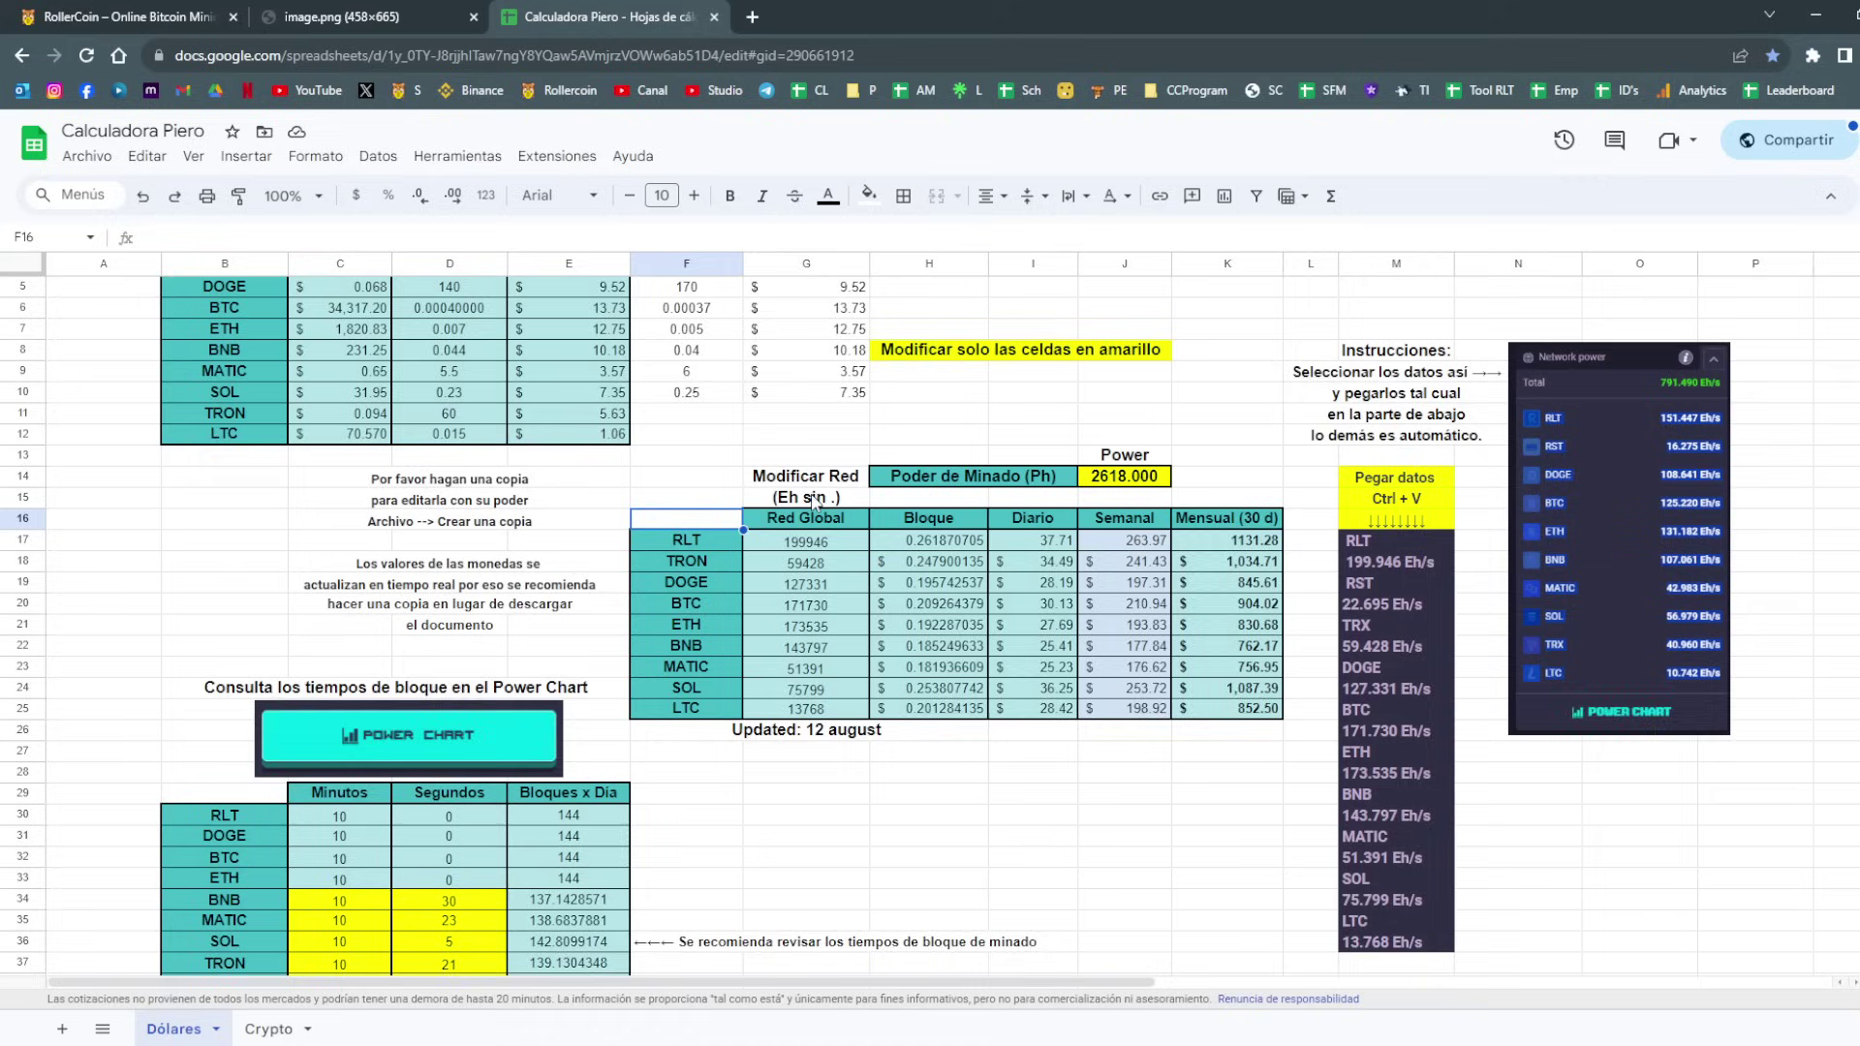
pyautogui.scroll(-2, 814, 499)
pyautogui.scroll(-1, 843, 417)
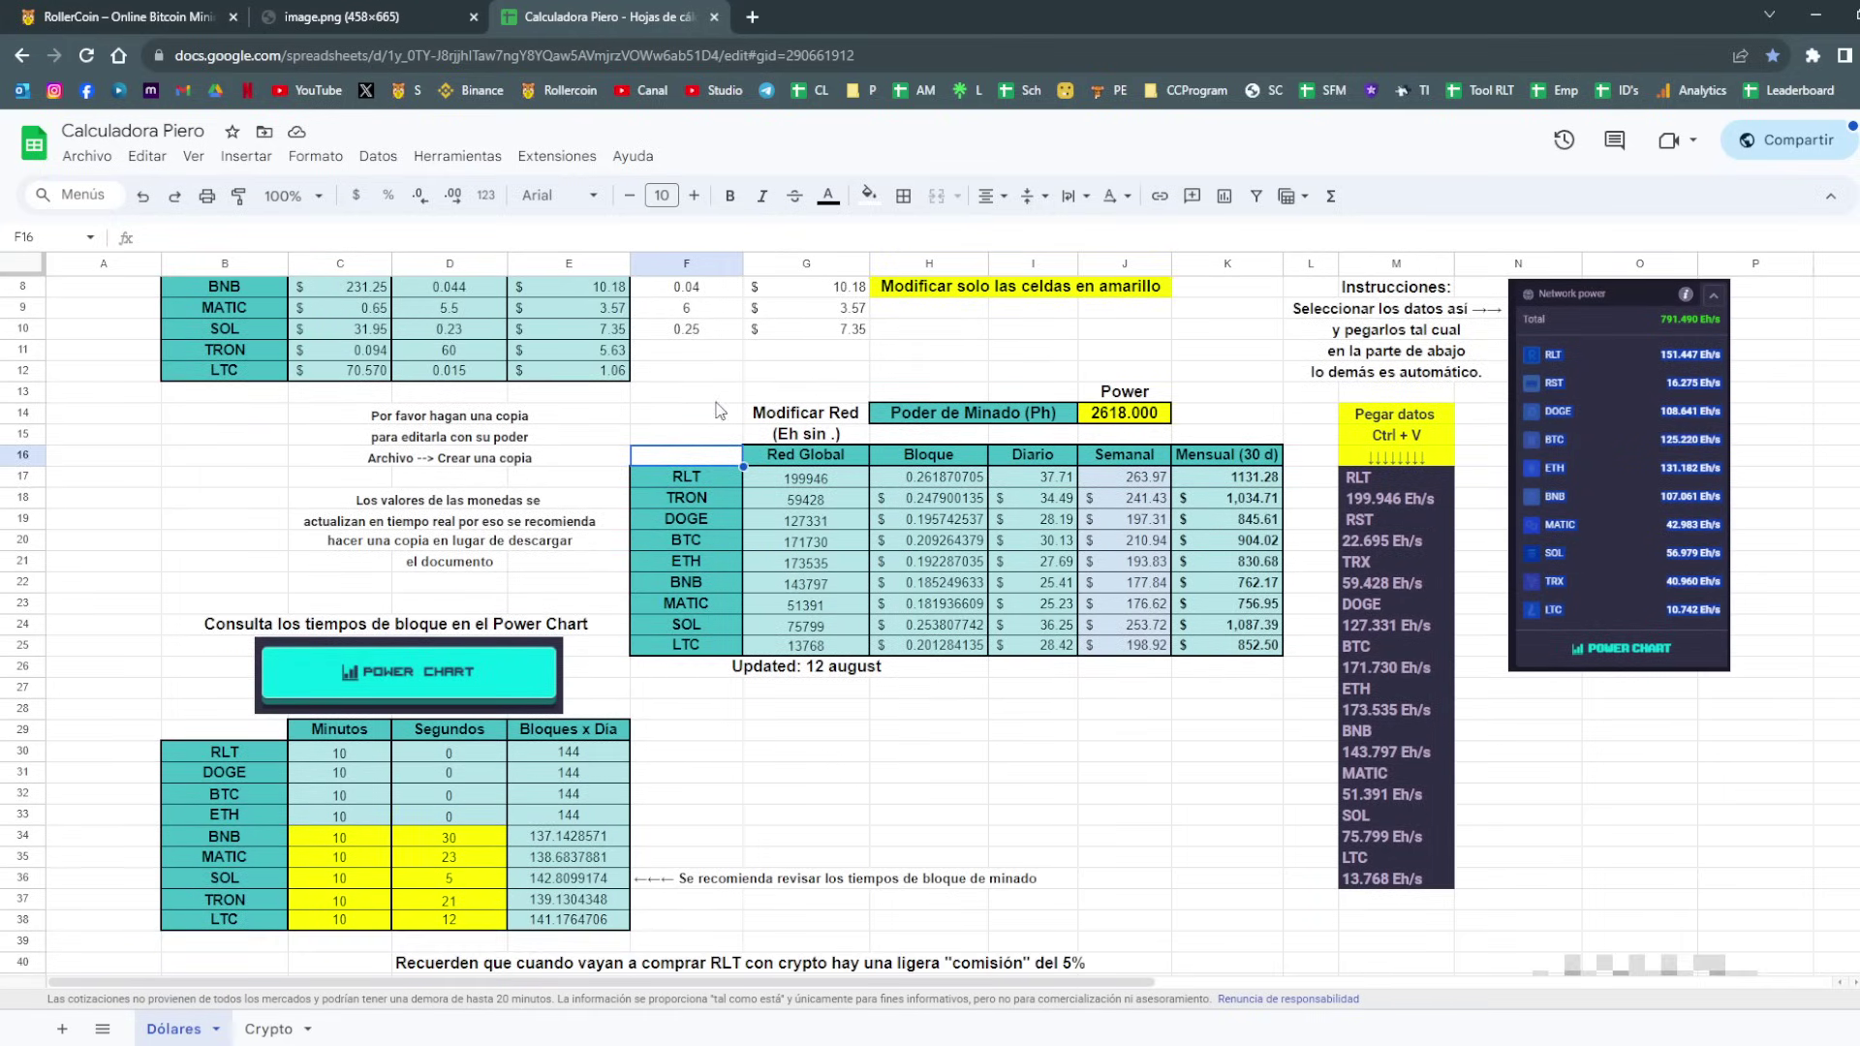
pyautogui.click(729, 401)
pyautogui.scroll(2, 728, 414)
pyautogui.scroll(2, 728, 415)
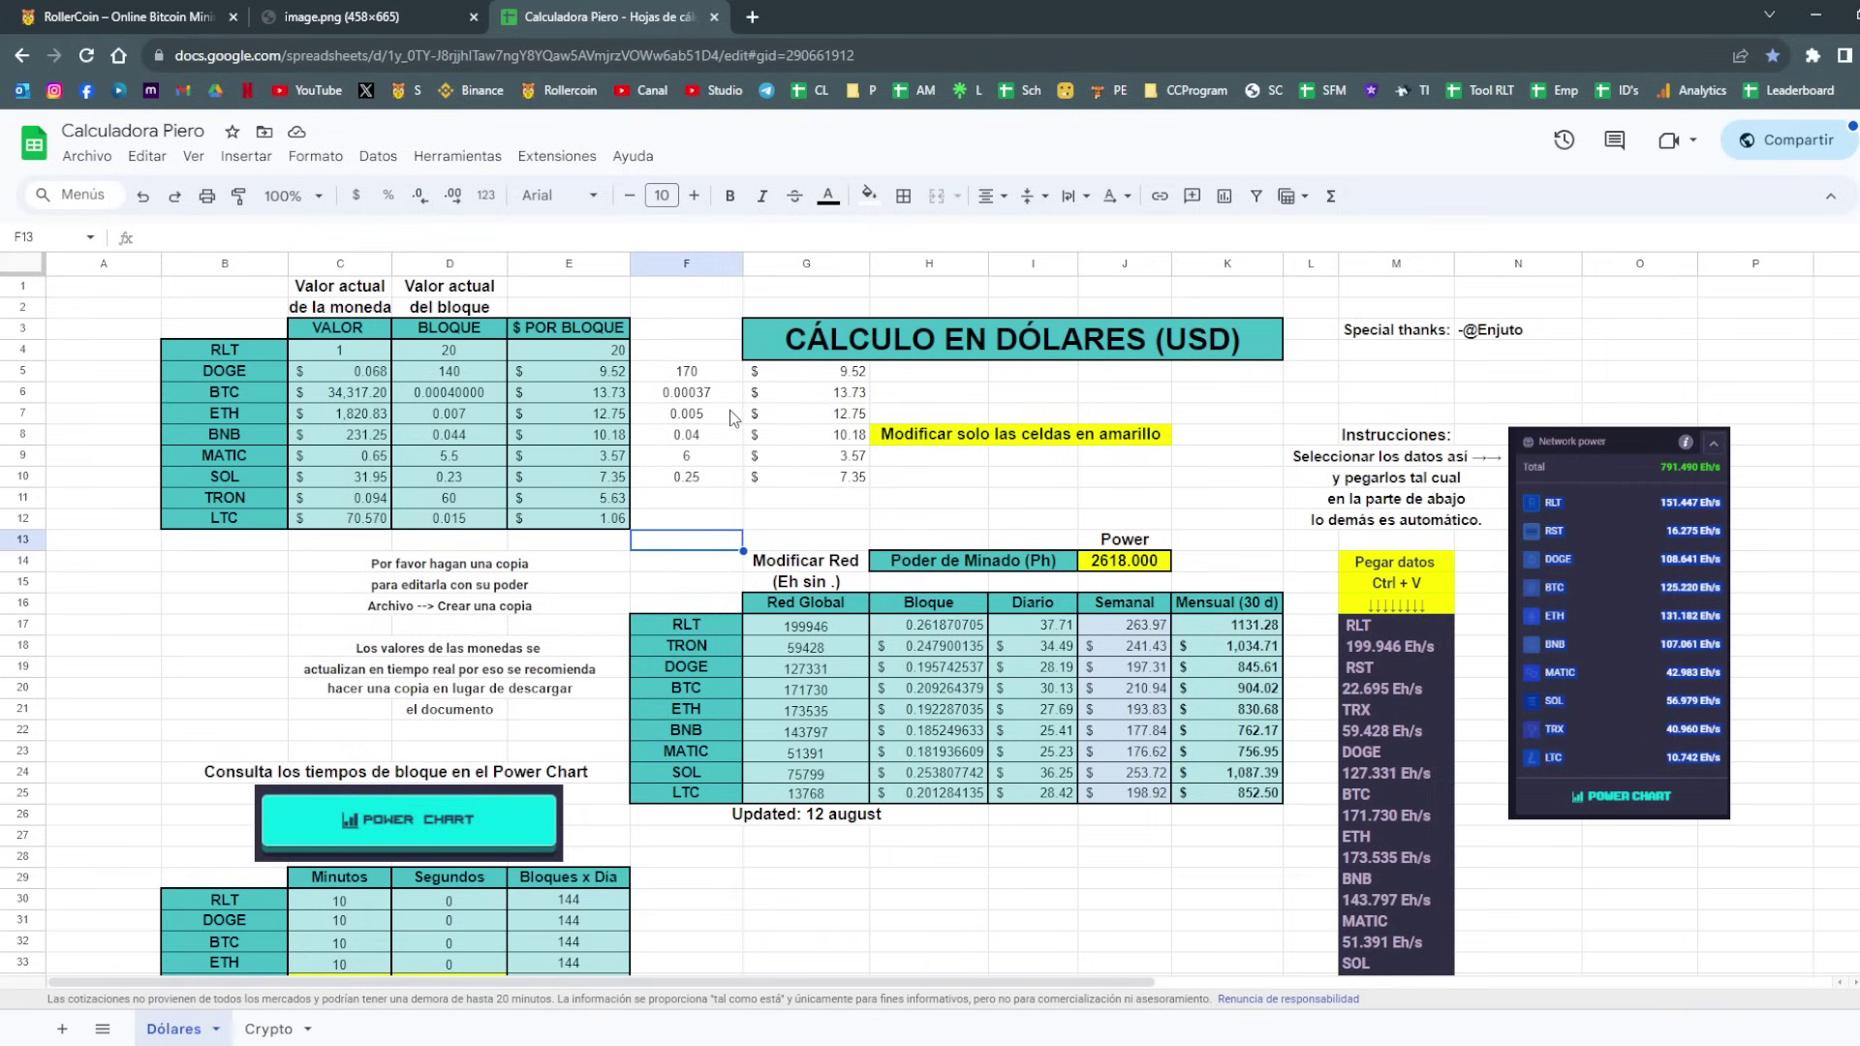
# Examine the dollars-per-block column E, from the LTC row up to the DOGE row.
pyautogui.press('Left')
pyautogui.press('Left')
pyautogui.press('Up')
pyautogui.press('Right')
pyautogui.press('Up')
pyautogui.press('Up')
pyautogui.press('Up')
pyautogui.press('Up')
pyautogui.press('Up')
pyautogui.press('Up')
pyautogui.press('Up')
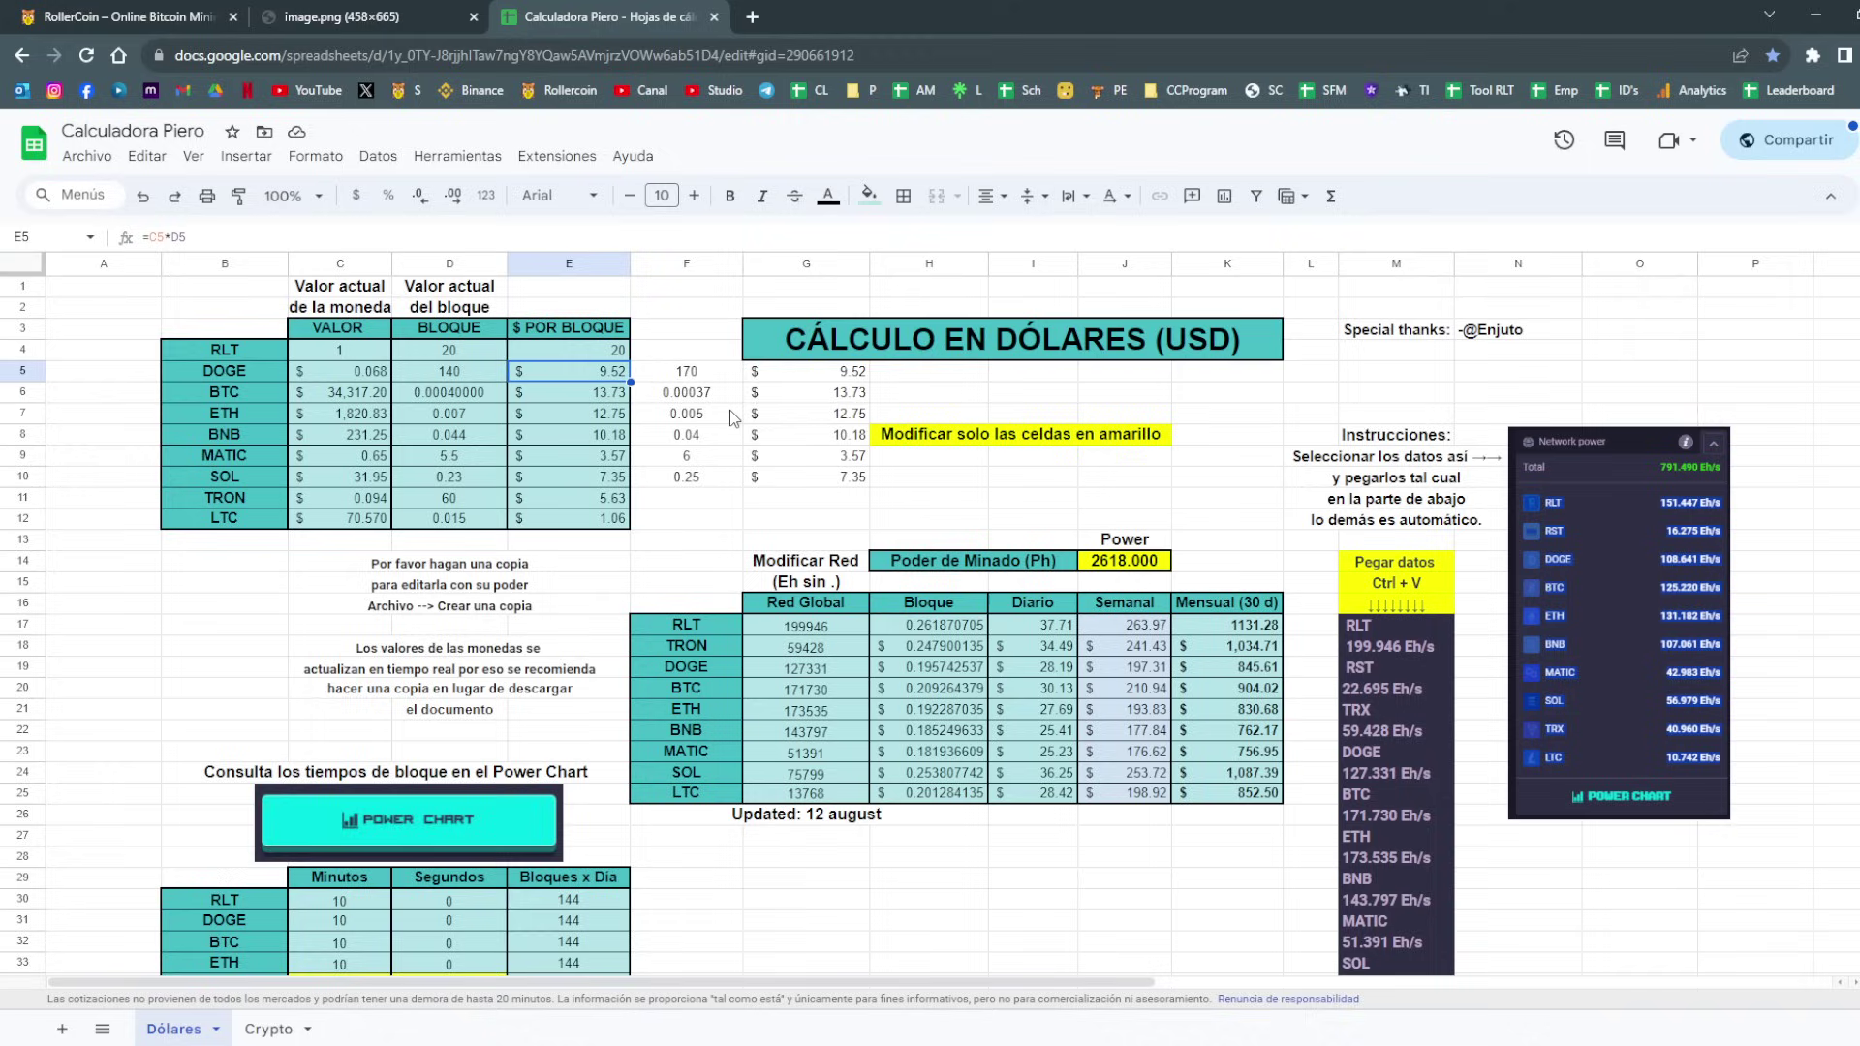
# Examine the dollars-per-block results from the DOGE row down to SOL and back up.
pyautogui.press('Down')
pyautogui.press('Down')
pyautogui.press('Down')
pyautogui.press('Down')
pyautogui.press('Down')
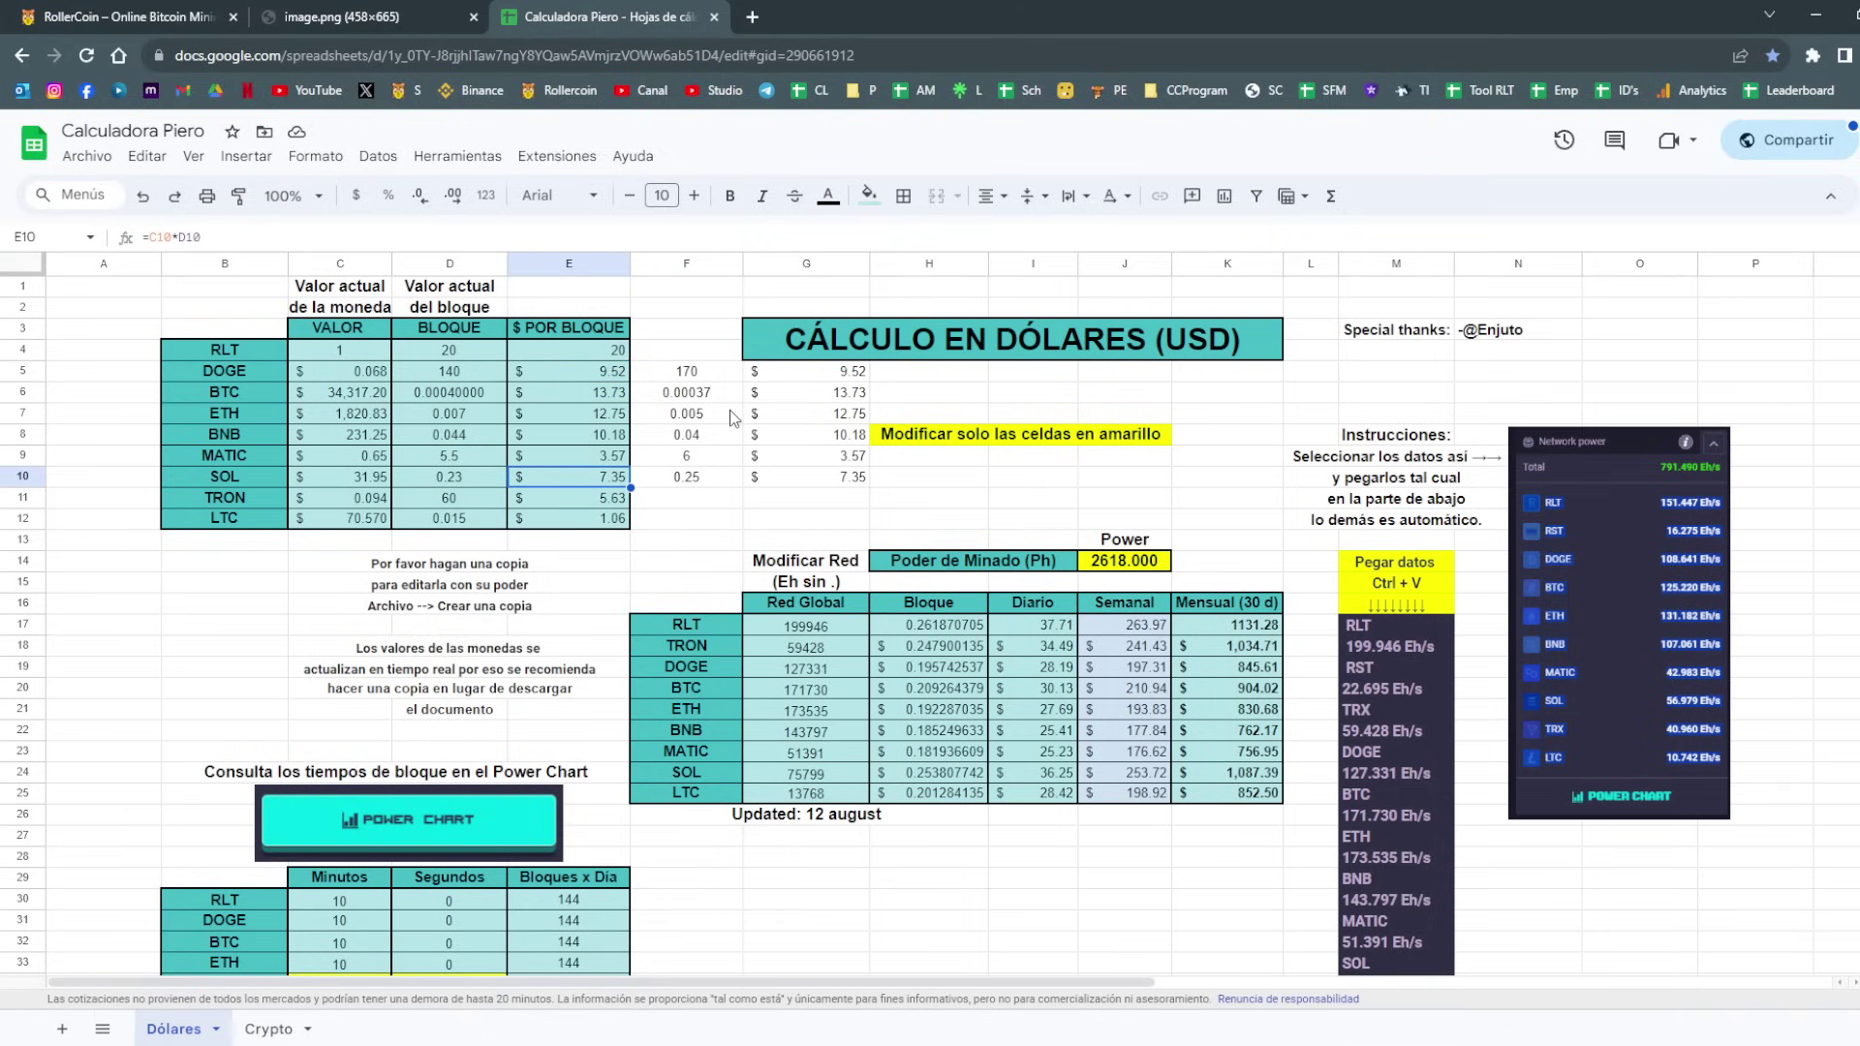
pyautogui.press('Up')
pyautogui.press('Up')
pyautogui.press('Up')
pyautogui.press('Up')
pyautogui.press('Up')
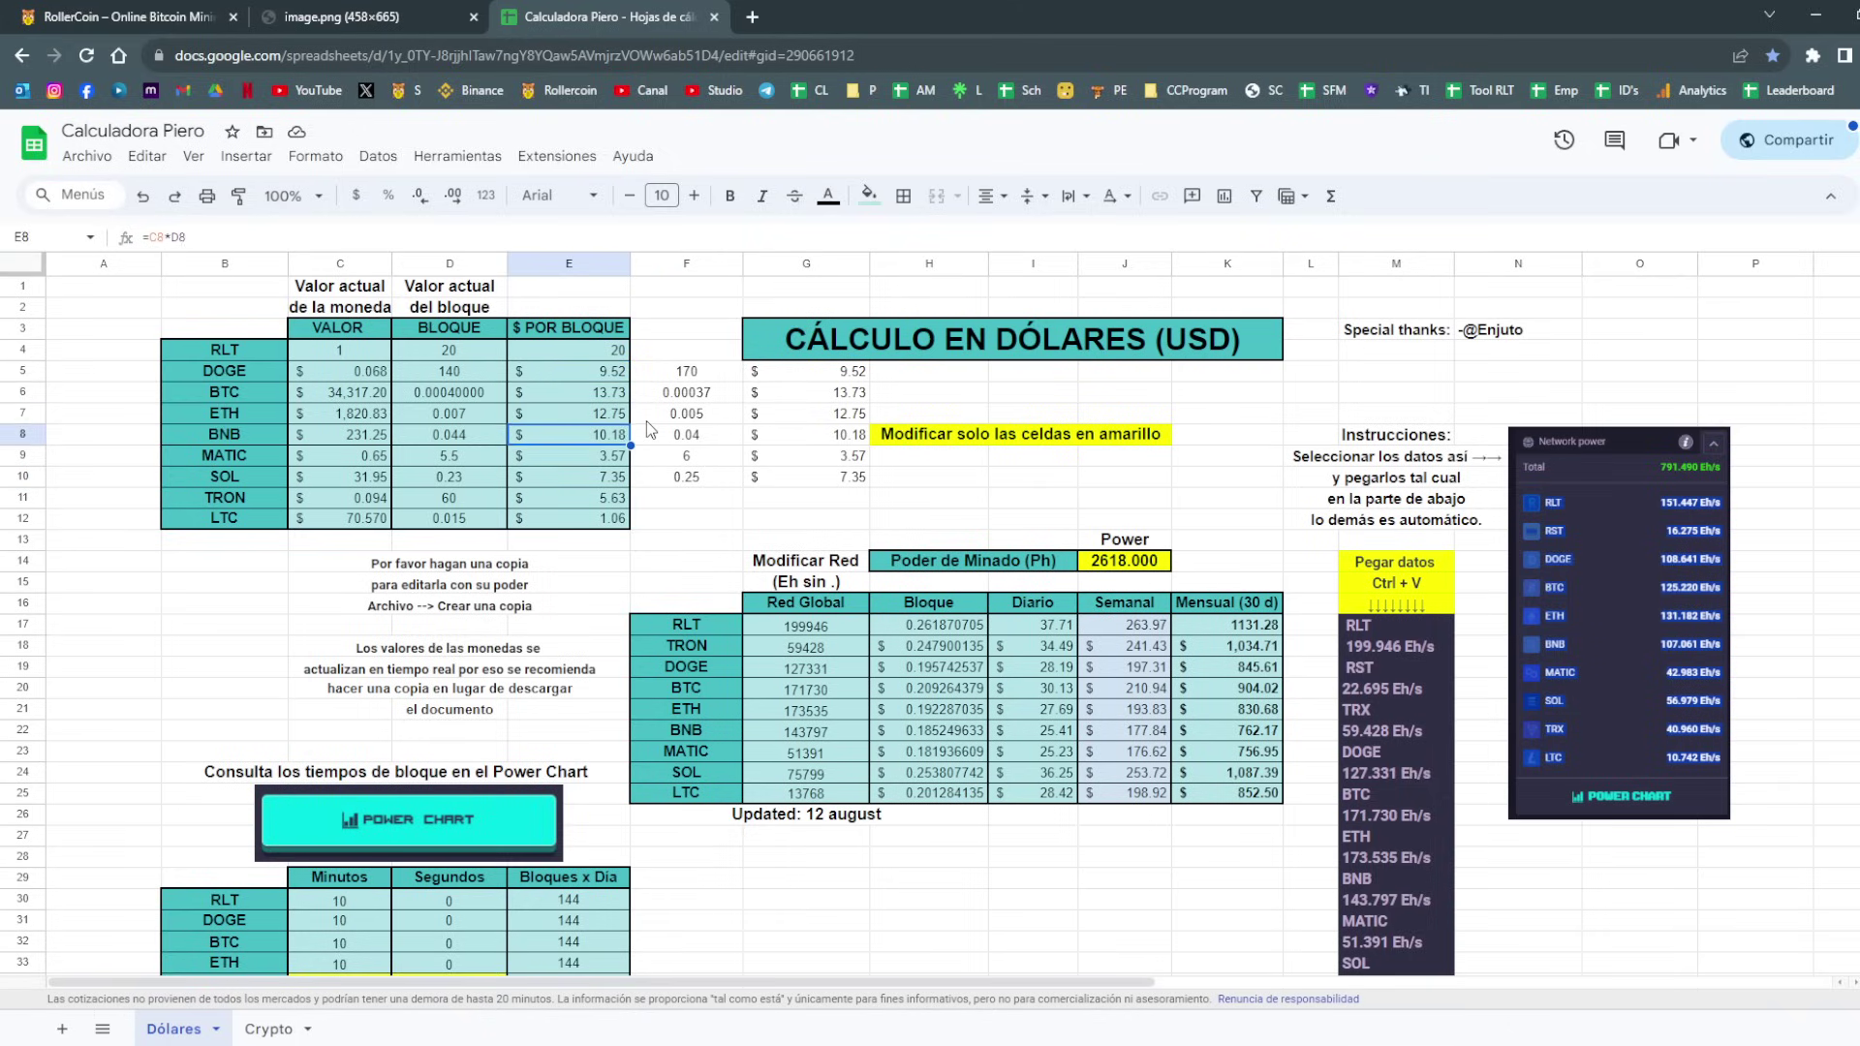
# Examine the block reward and coin price columns that feed the dollars-per-block results, between the MATIC and BTC rows.
pyautogui.press('Left')
pyautogui.press('Down')
pyautogui.press('Down')
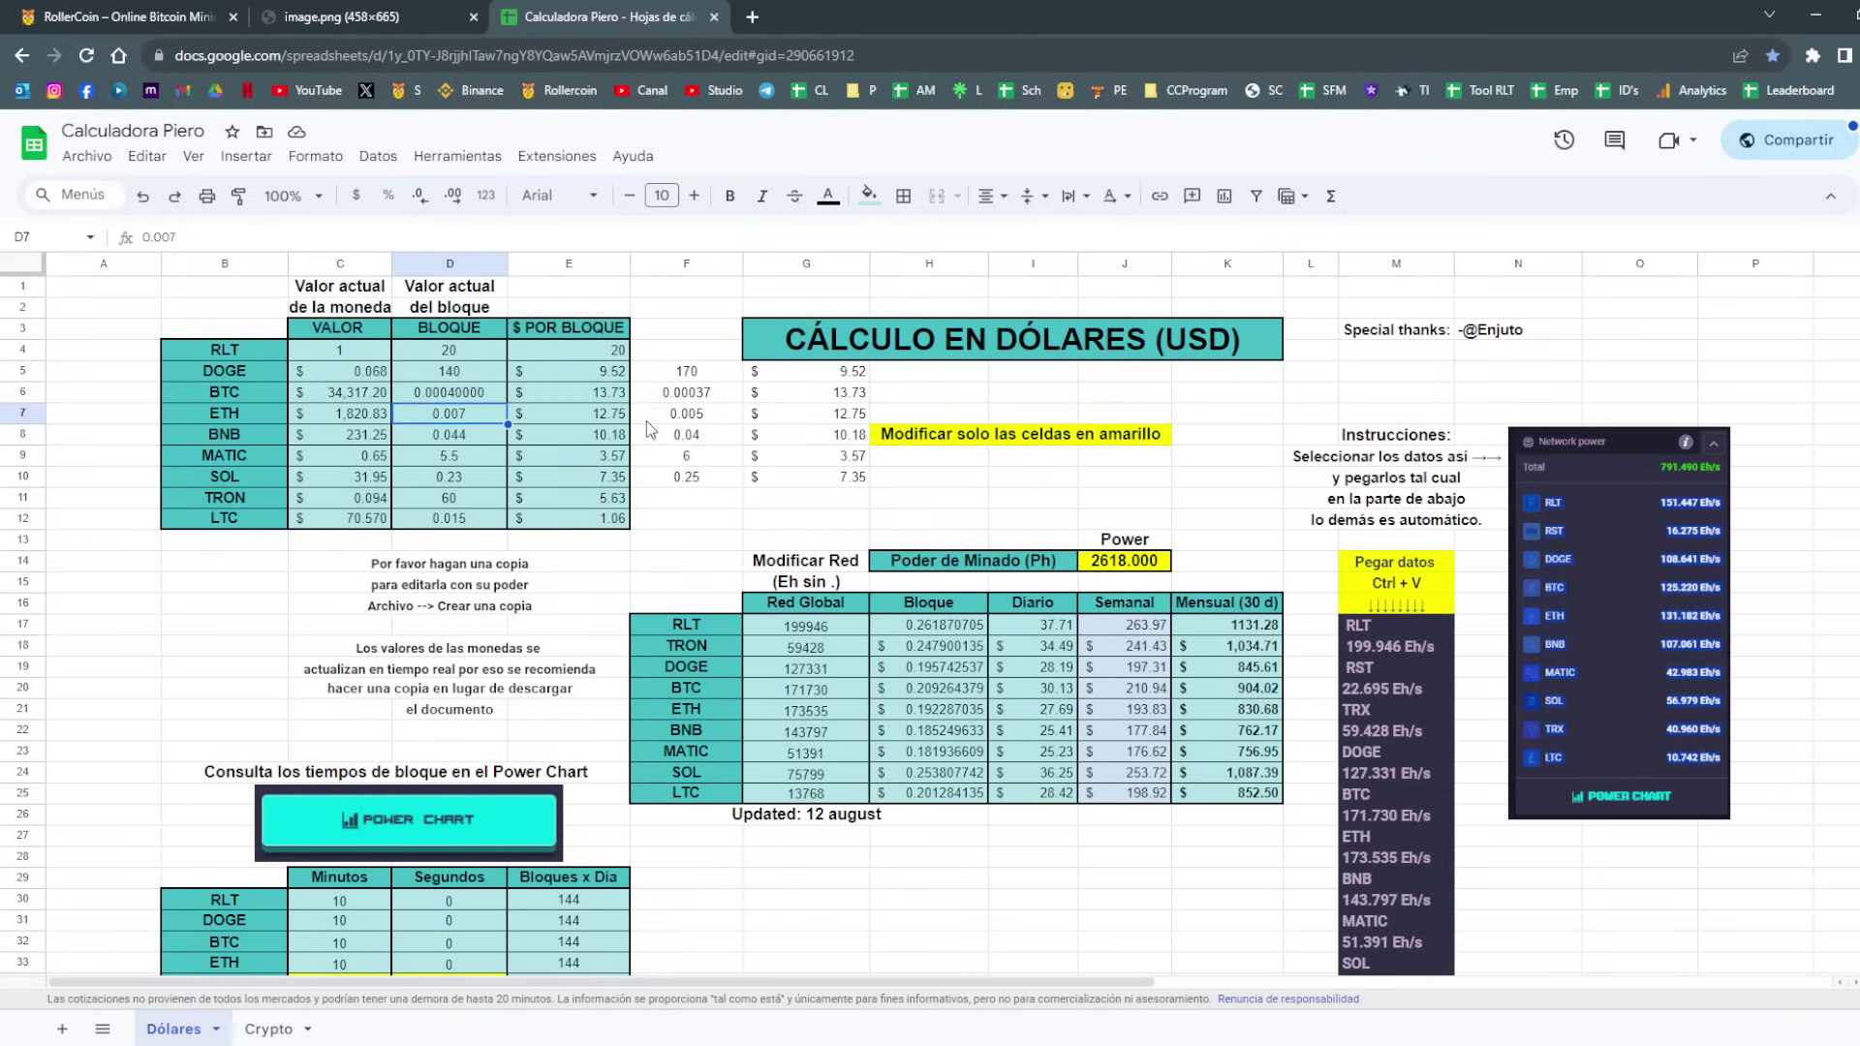
pyautogui.press('Left')
pyautogui.press('Down')
pyautogui.press('Down')
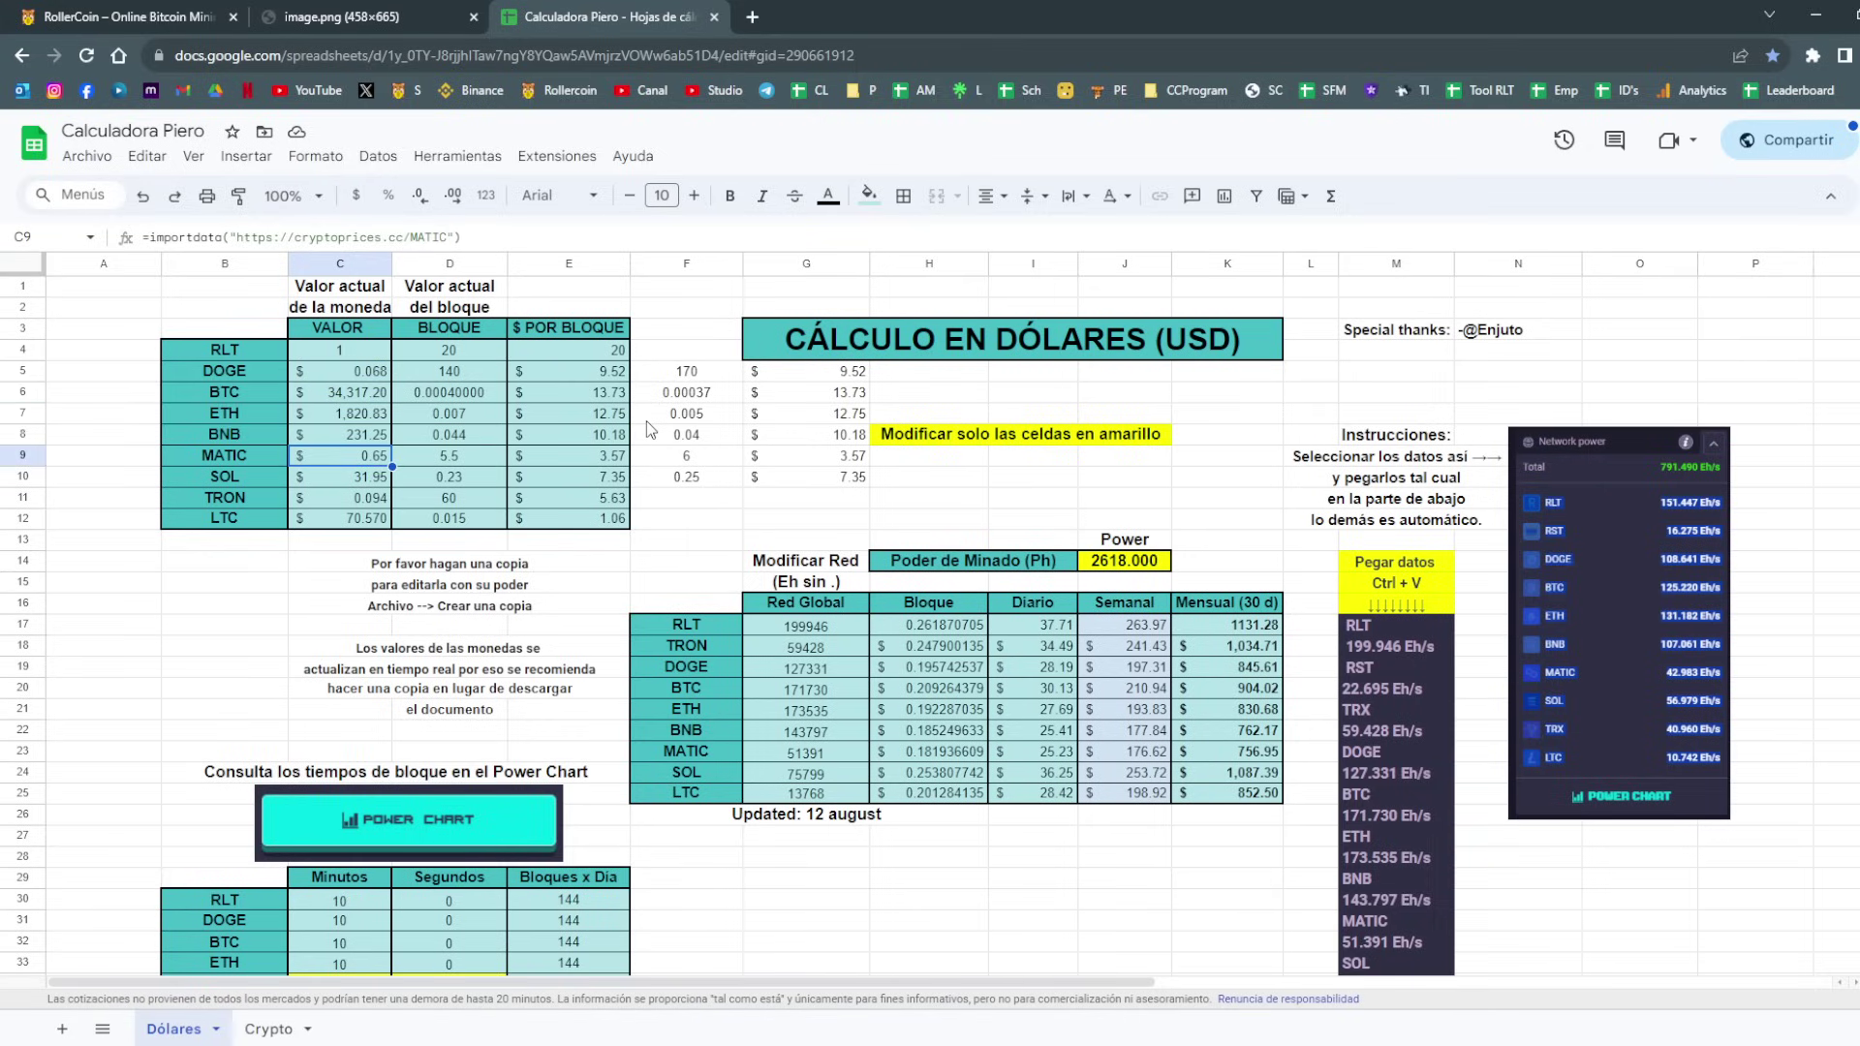
pyautogui.press('Up')
pyautogui.press('Up')
pyautogui.press('Up')
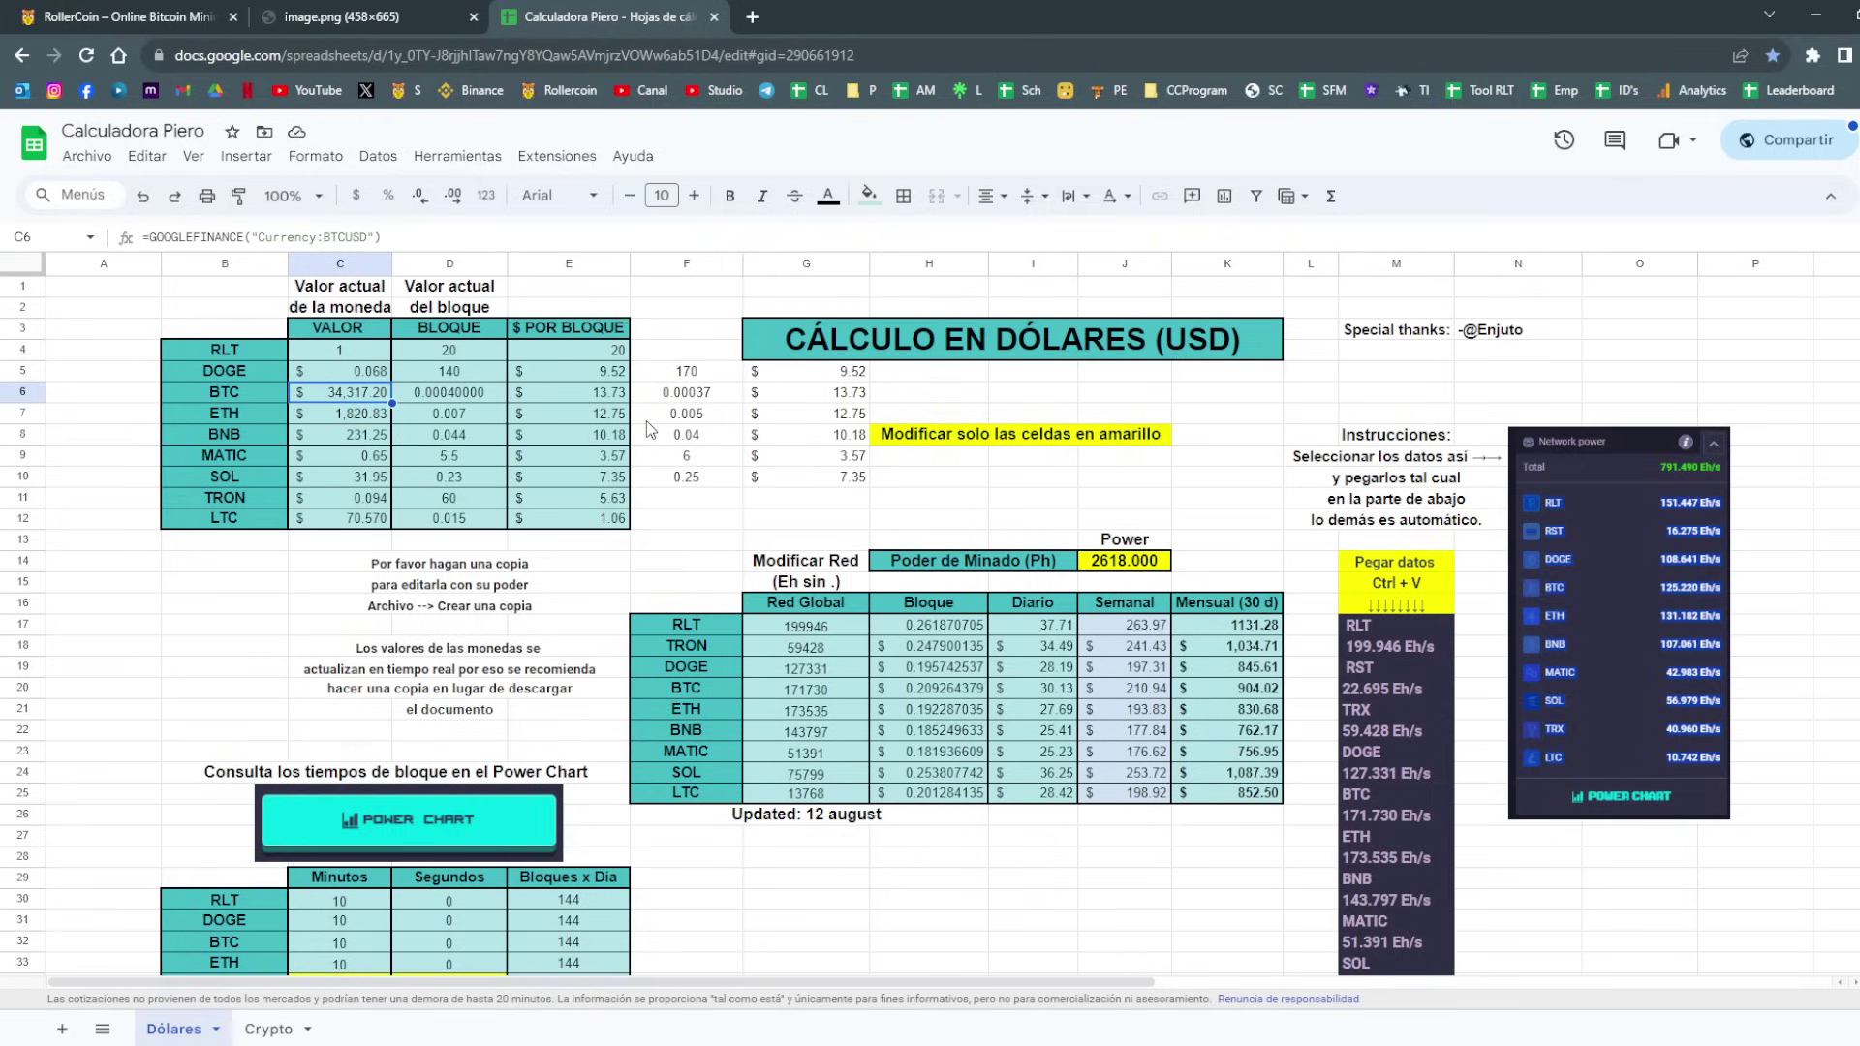
pyautogui.press('Right')
pyautogui.press('Right')
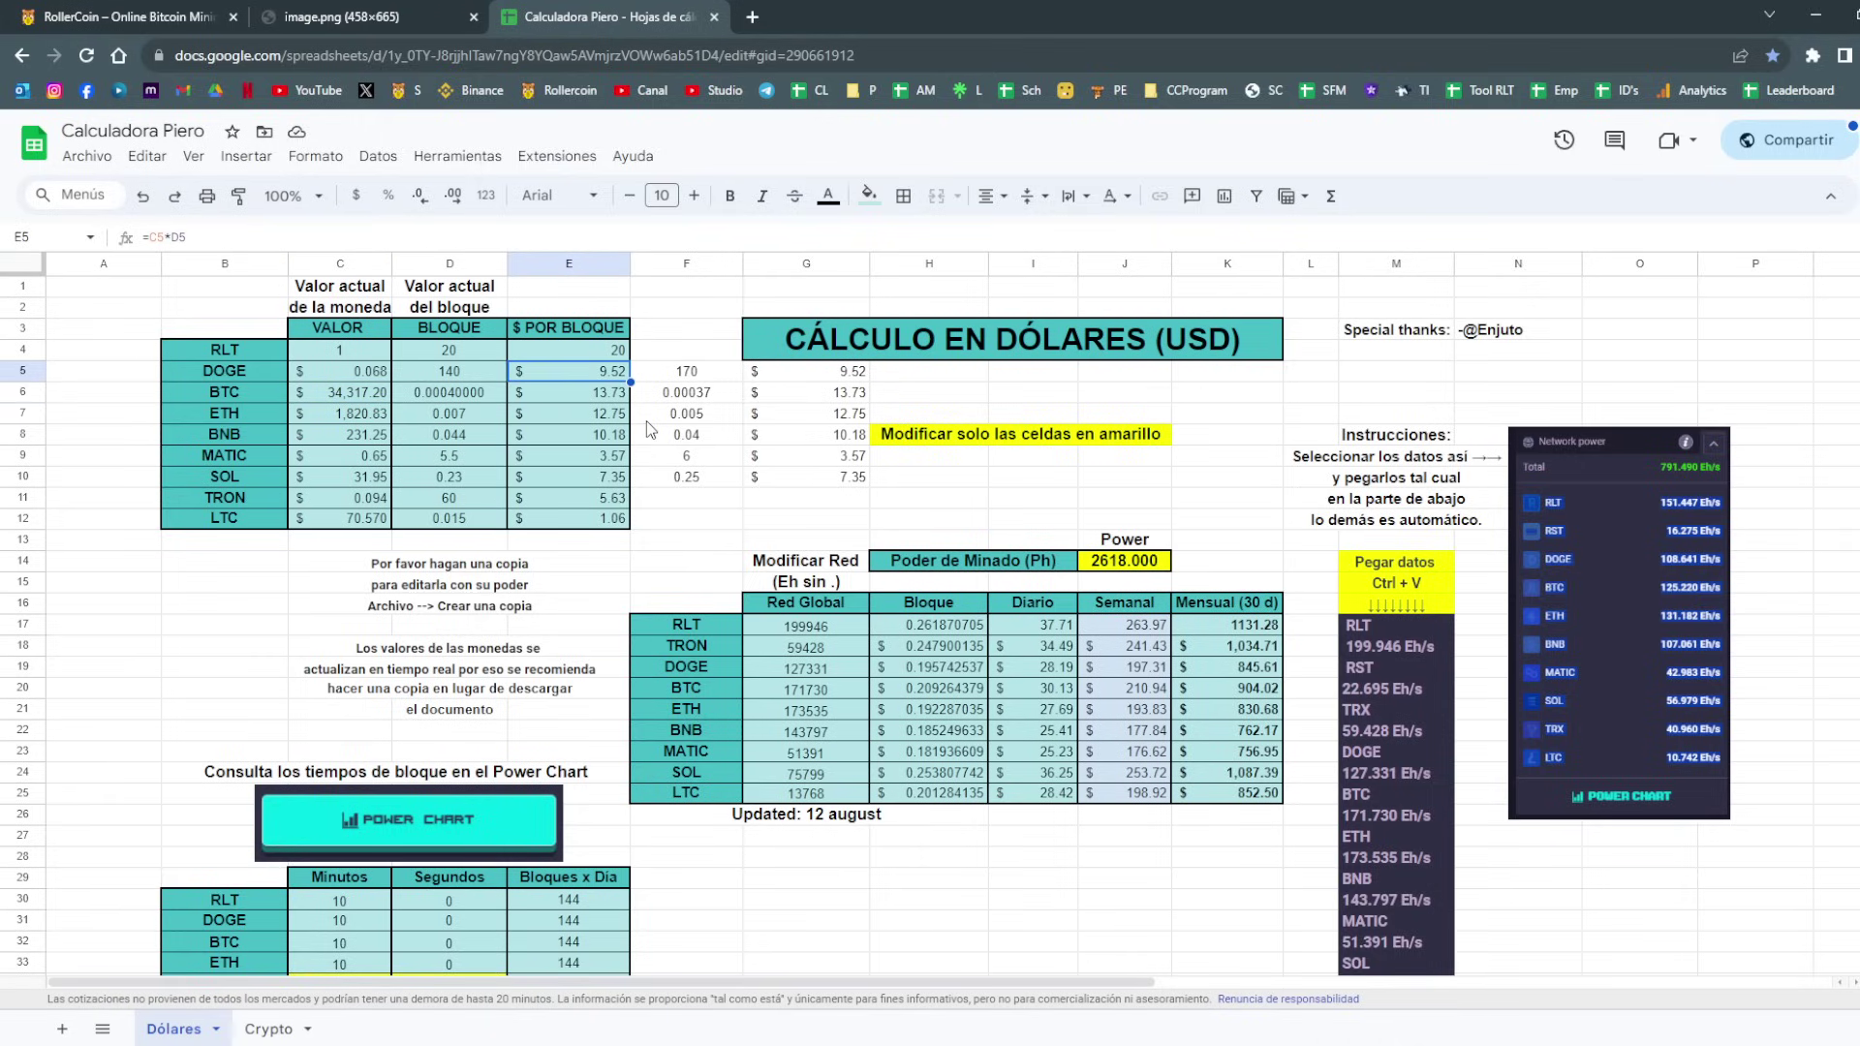
# Compare the dollars-per-block formulas in column E with the preserved values in G5:G8.
pyautogui.press('Down')
pyautogui.press('Down')
pyautogui.press('Right')
pyautogui.press('Right')
pyautogui.press('Up')
pyautogui.press('Up')
pyautogui.press('Up')
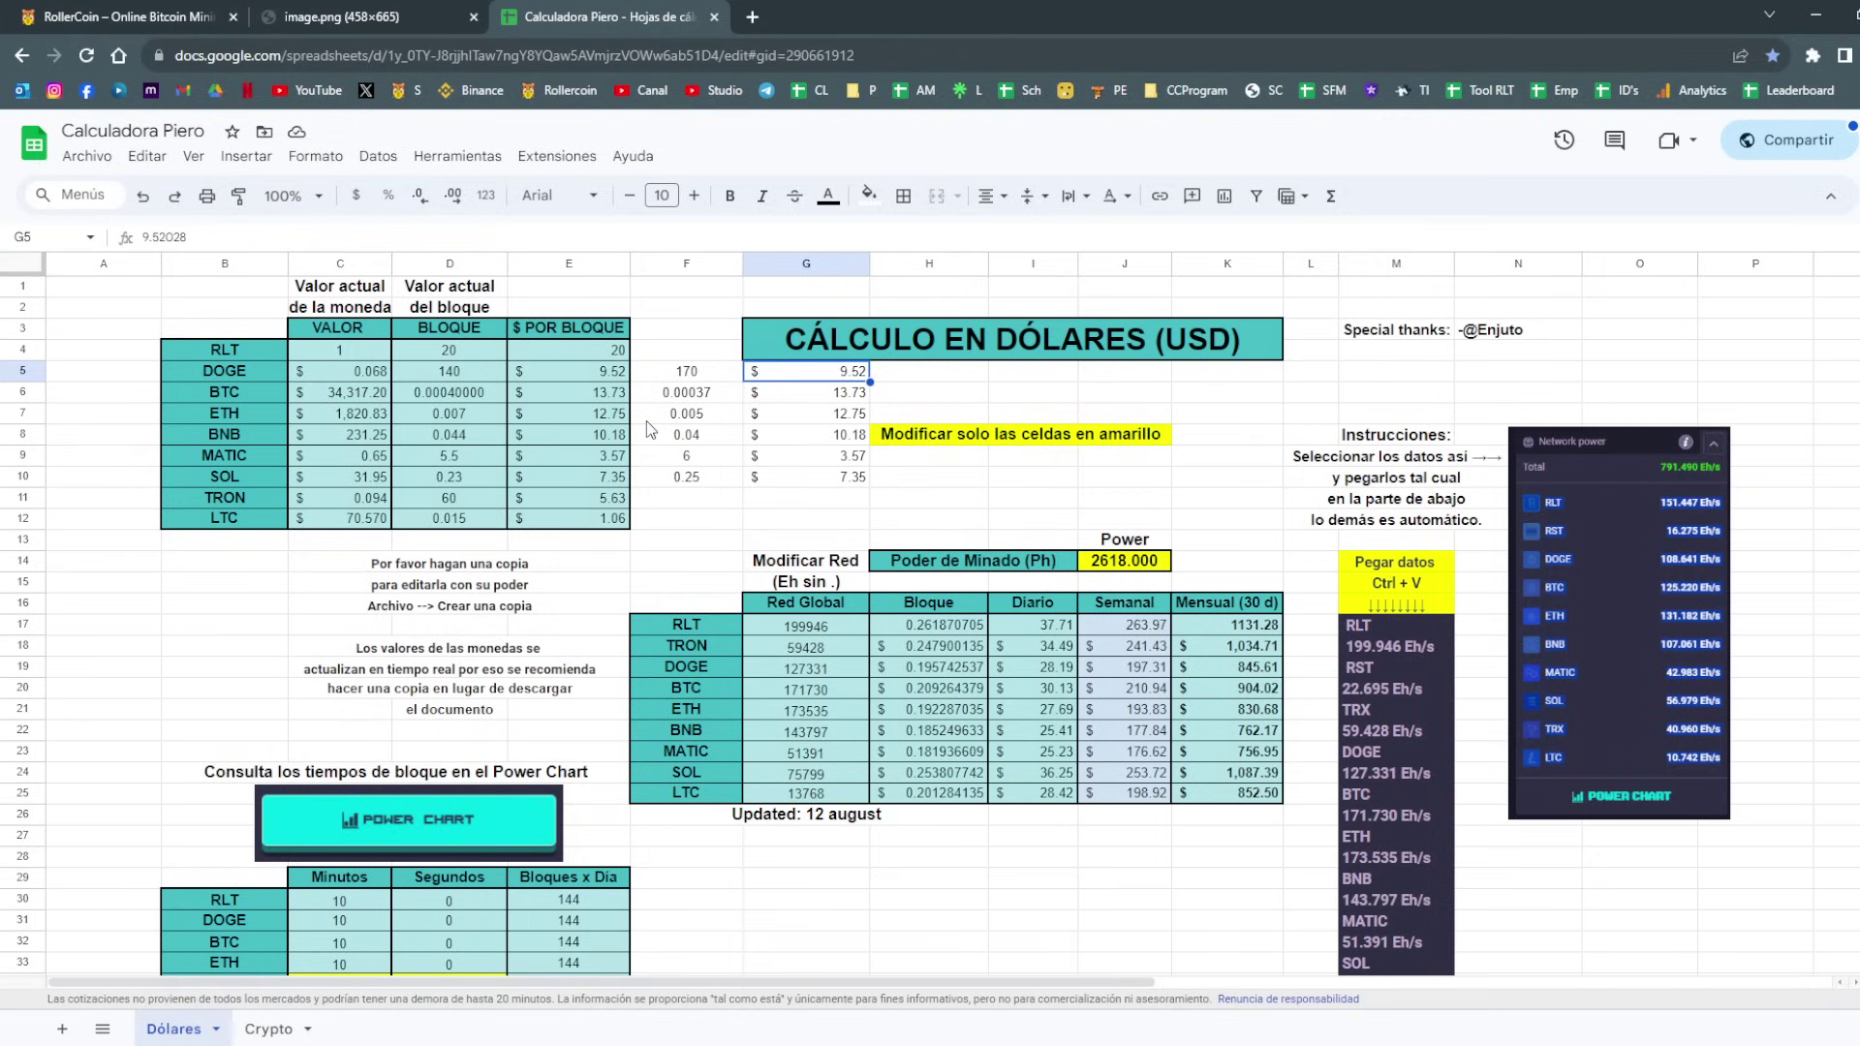
pyautogui.press('Down')
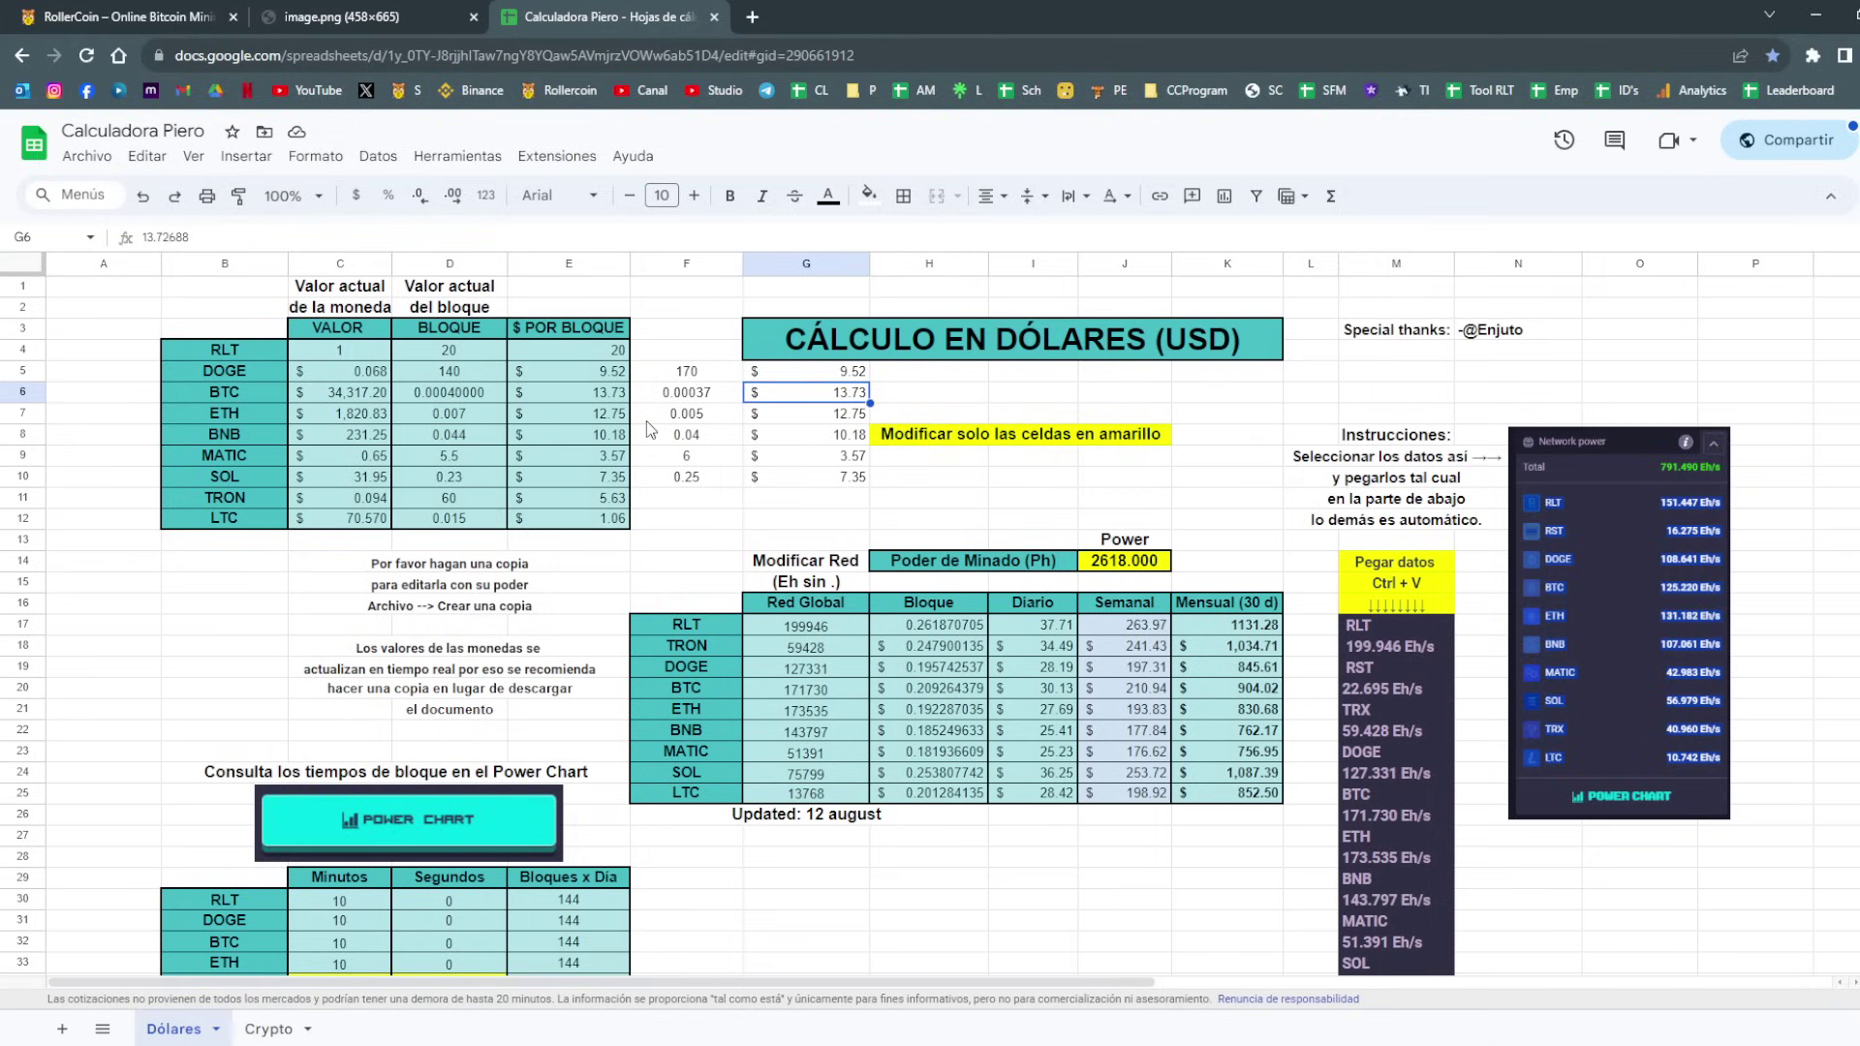
pyautogui.press('Down')
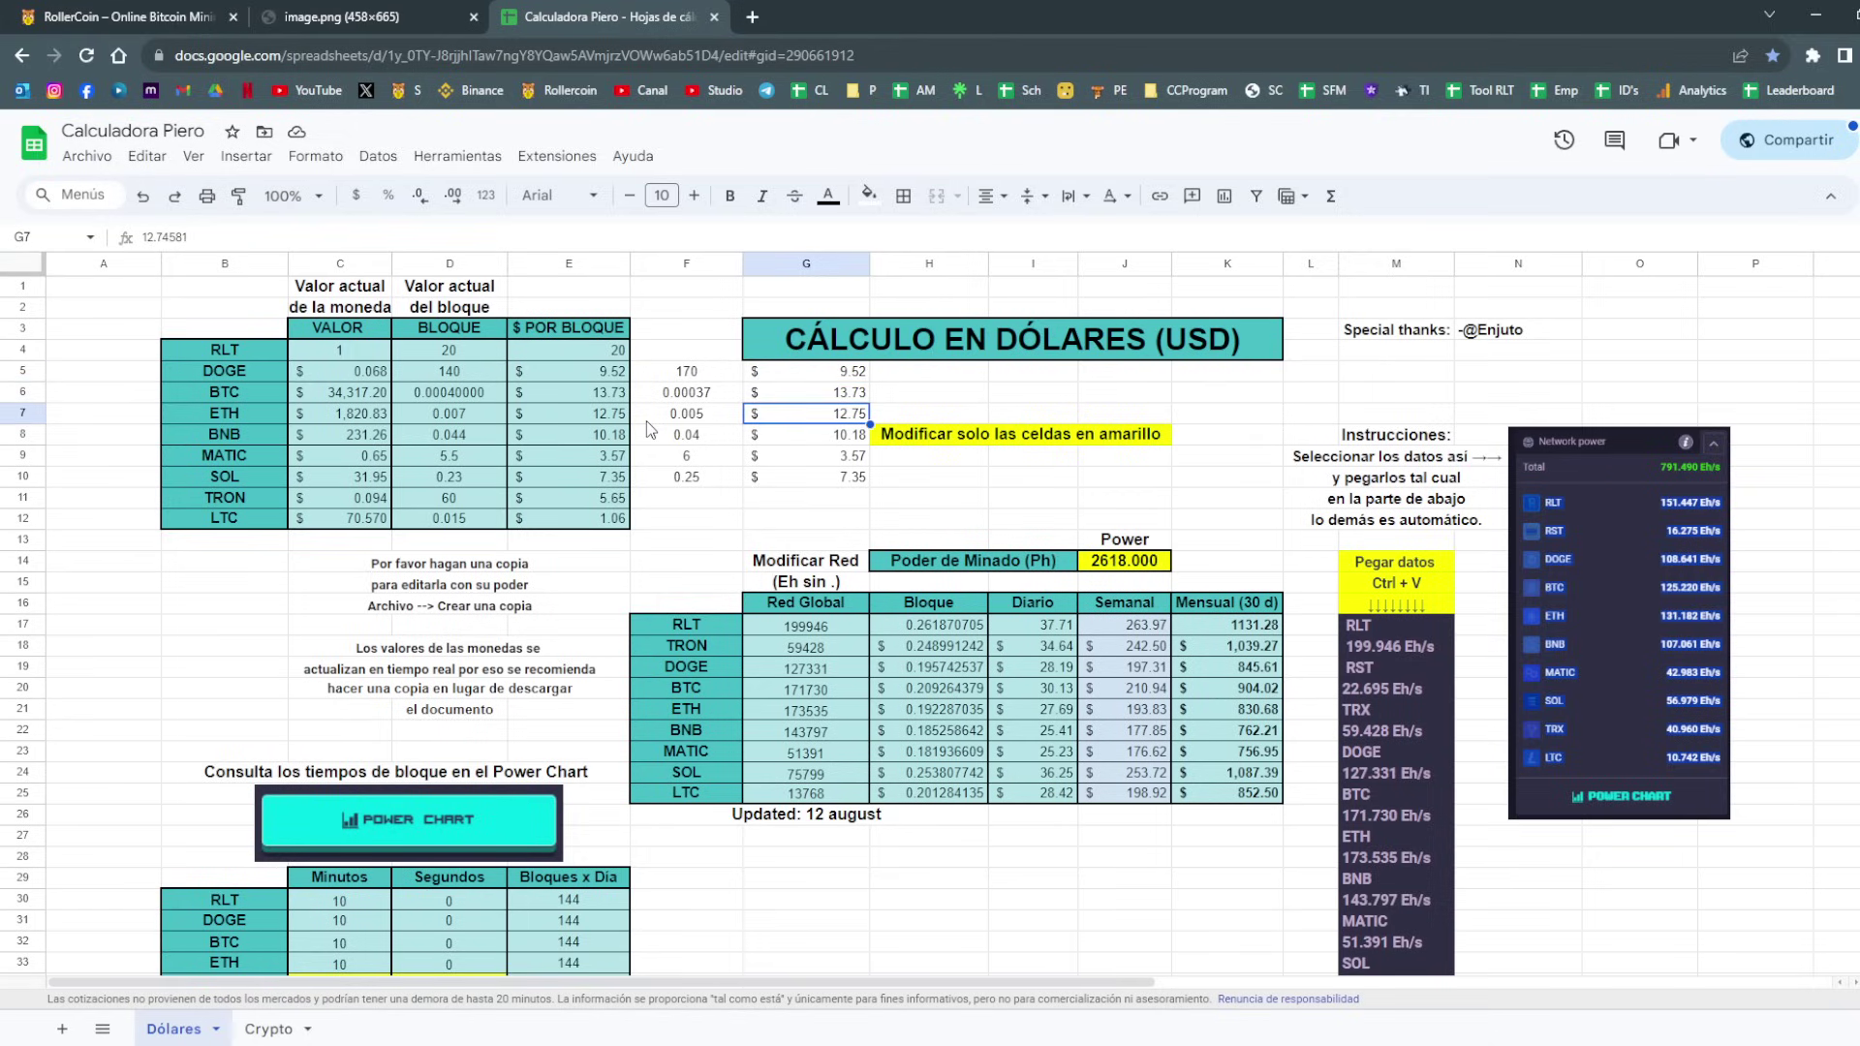
pyautogui.press('Down')
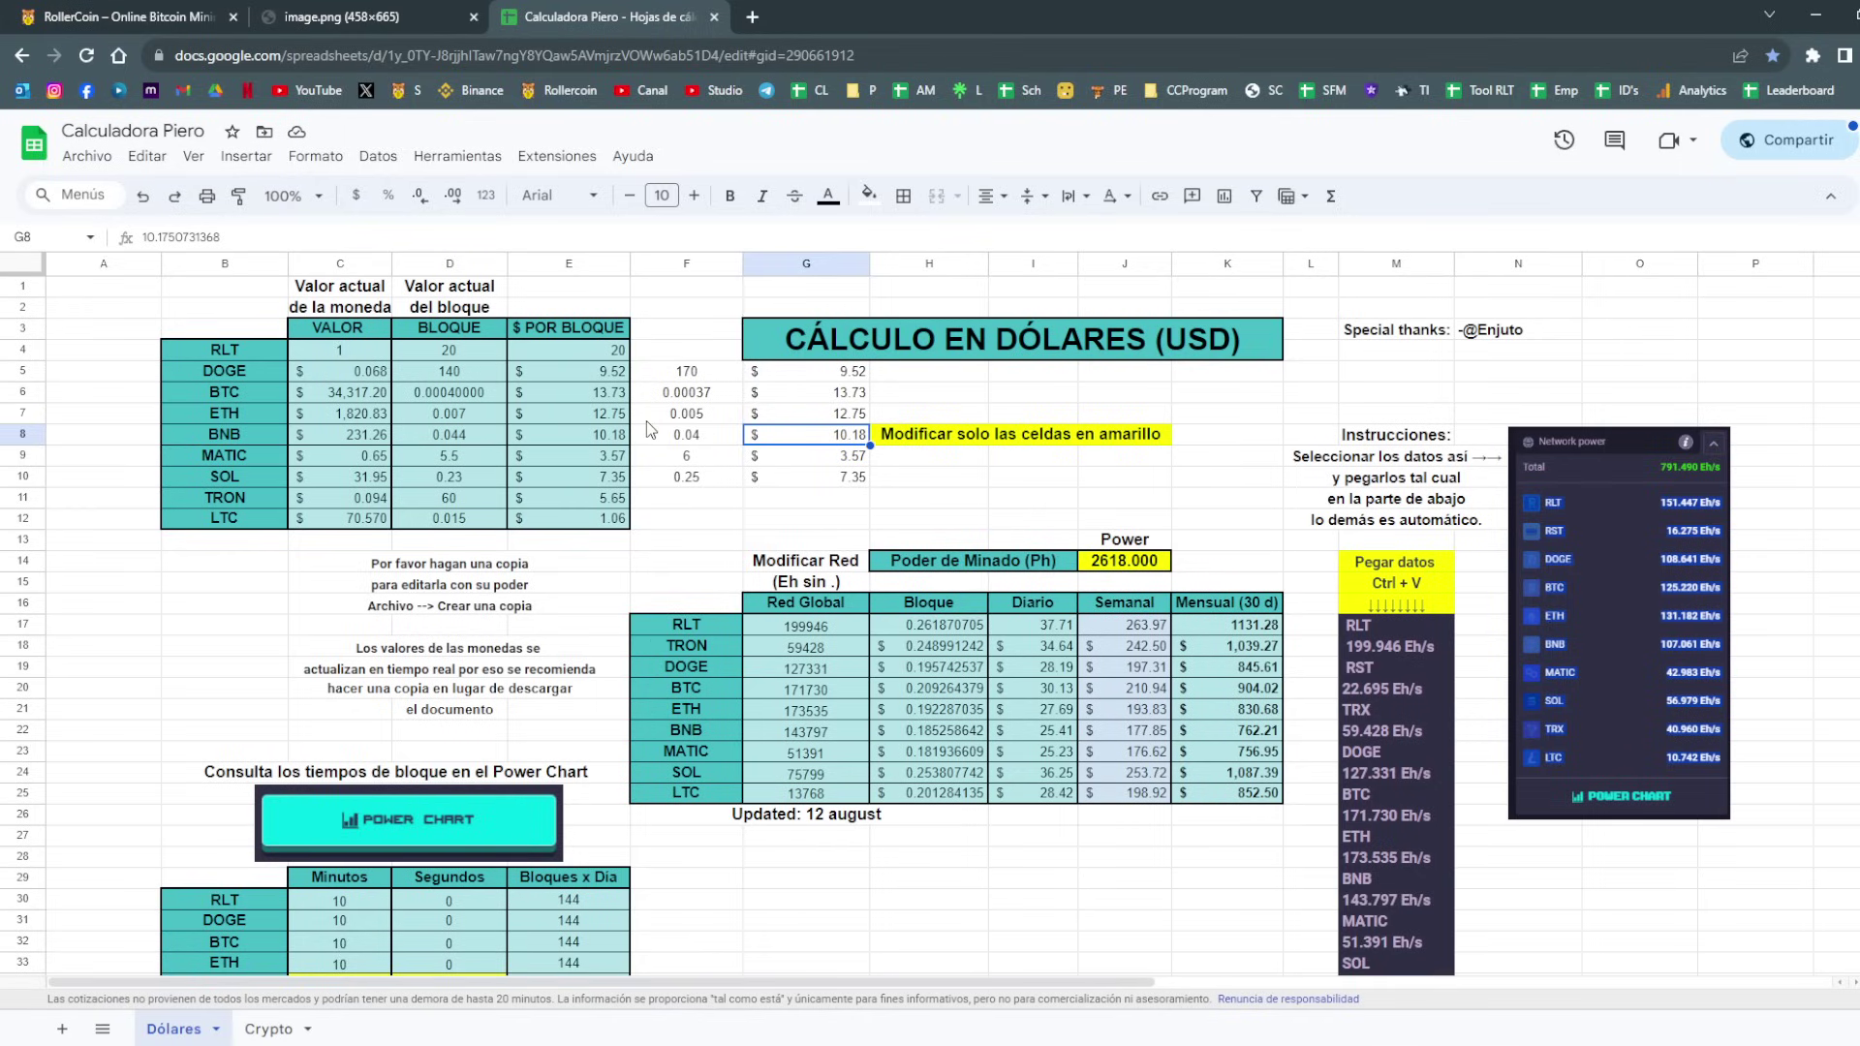
# Examine the global network power column of the mining earnings table, row by row.
pyautogui.press('Down')
pyautogui.press('Down')
pyautogui.press('Down')
pyautogui.press('Down')
pyautogui.press('Down')
pyautogui.press('Down')
pyautogui.press('Down')
pyautogui.press('Down')
pyautogui.press('Down')
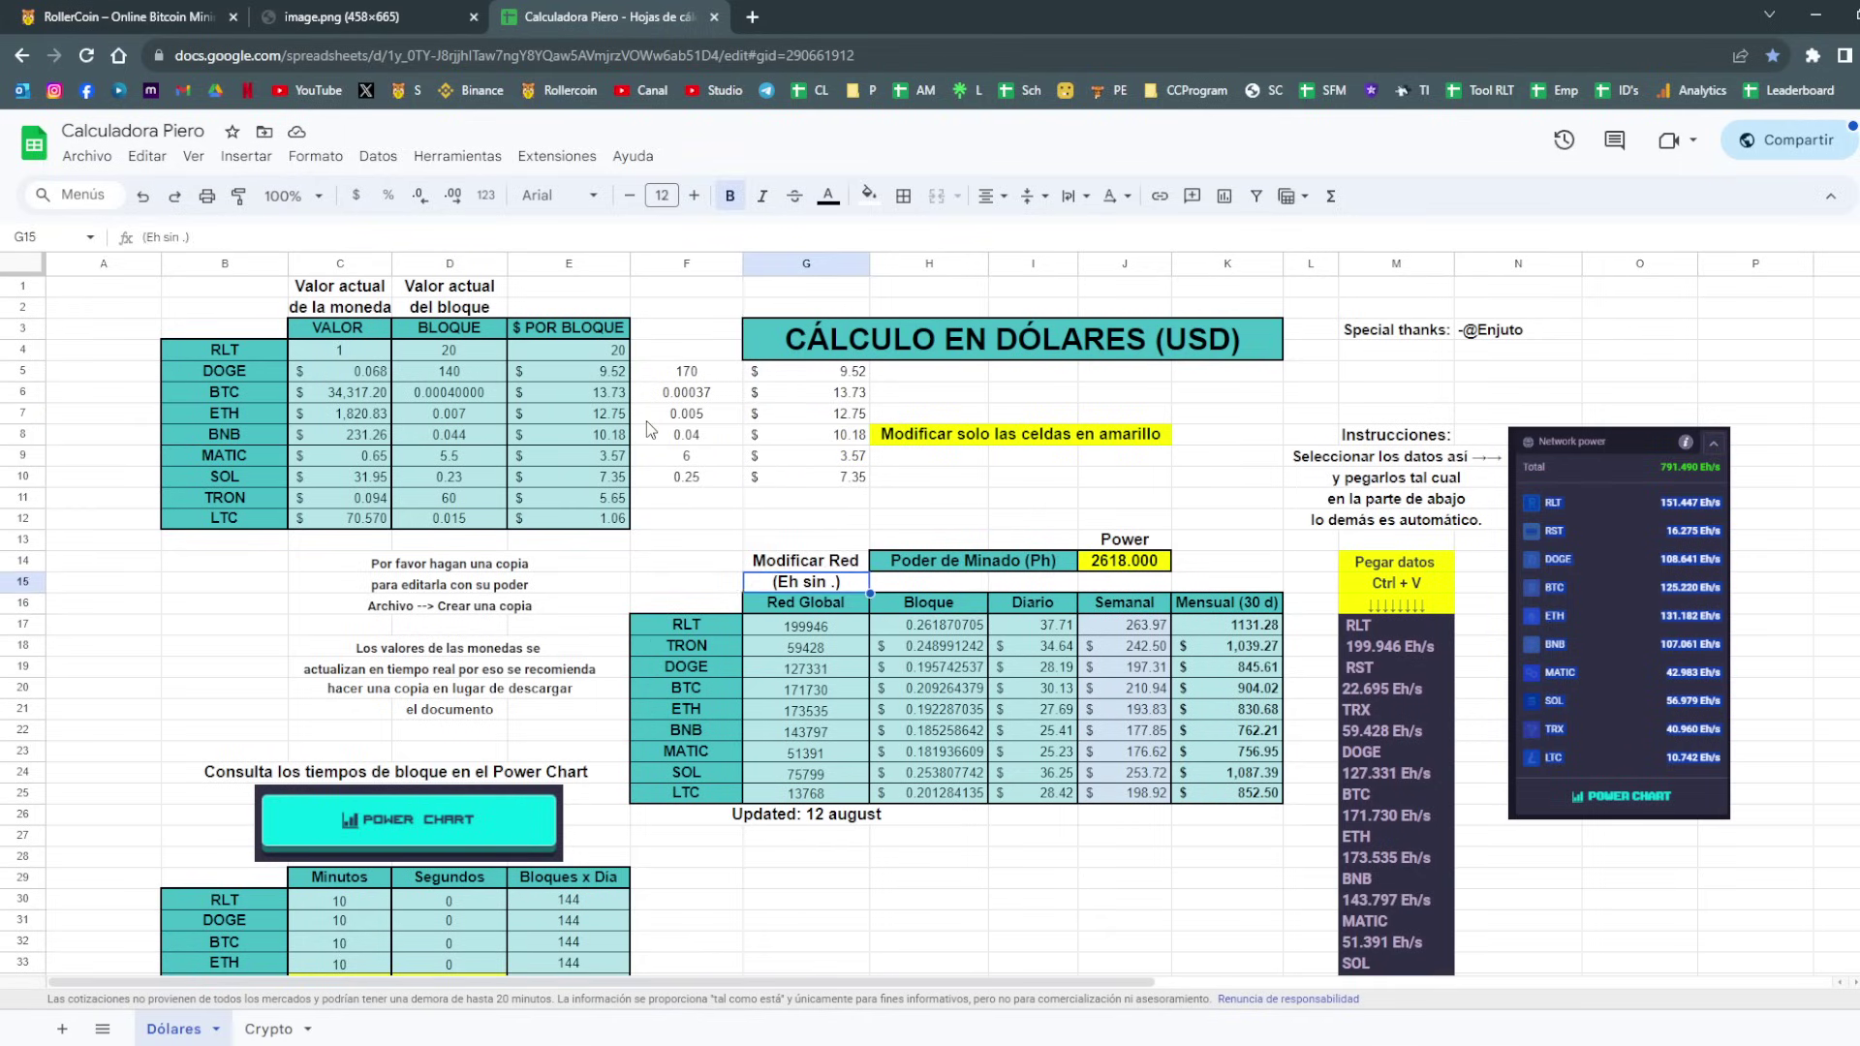
pyautogui.press('Down')
pyautogui.press('Down')
pyautogui.press('Down')
pyautogui.press('Up')
pyautogui.press('Up')
pyautogui.press('Down')
pyautogui.press('Down')
pyautogui.press('Down')
pyautogui.press('Down')
pyautogui.press('Down')
pyautogui.press('Down')
pyautogui.press('Down')
pyautogui.press('Up')
pyautogui.press('Up')
pyautogui.press('Up')
pyautogui.press('Up')
pyautogui.press('Up')
pyautogui.press('Up')
pyautogui.press('Up')
pyautogui.press('Up')
pyautogui.press('Up')
pyautogui.press('Up')
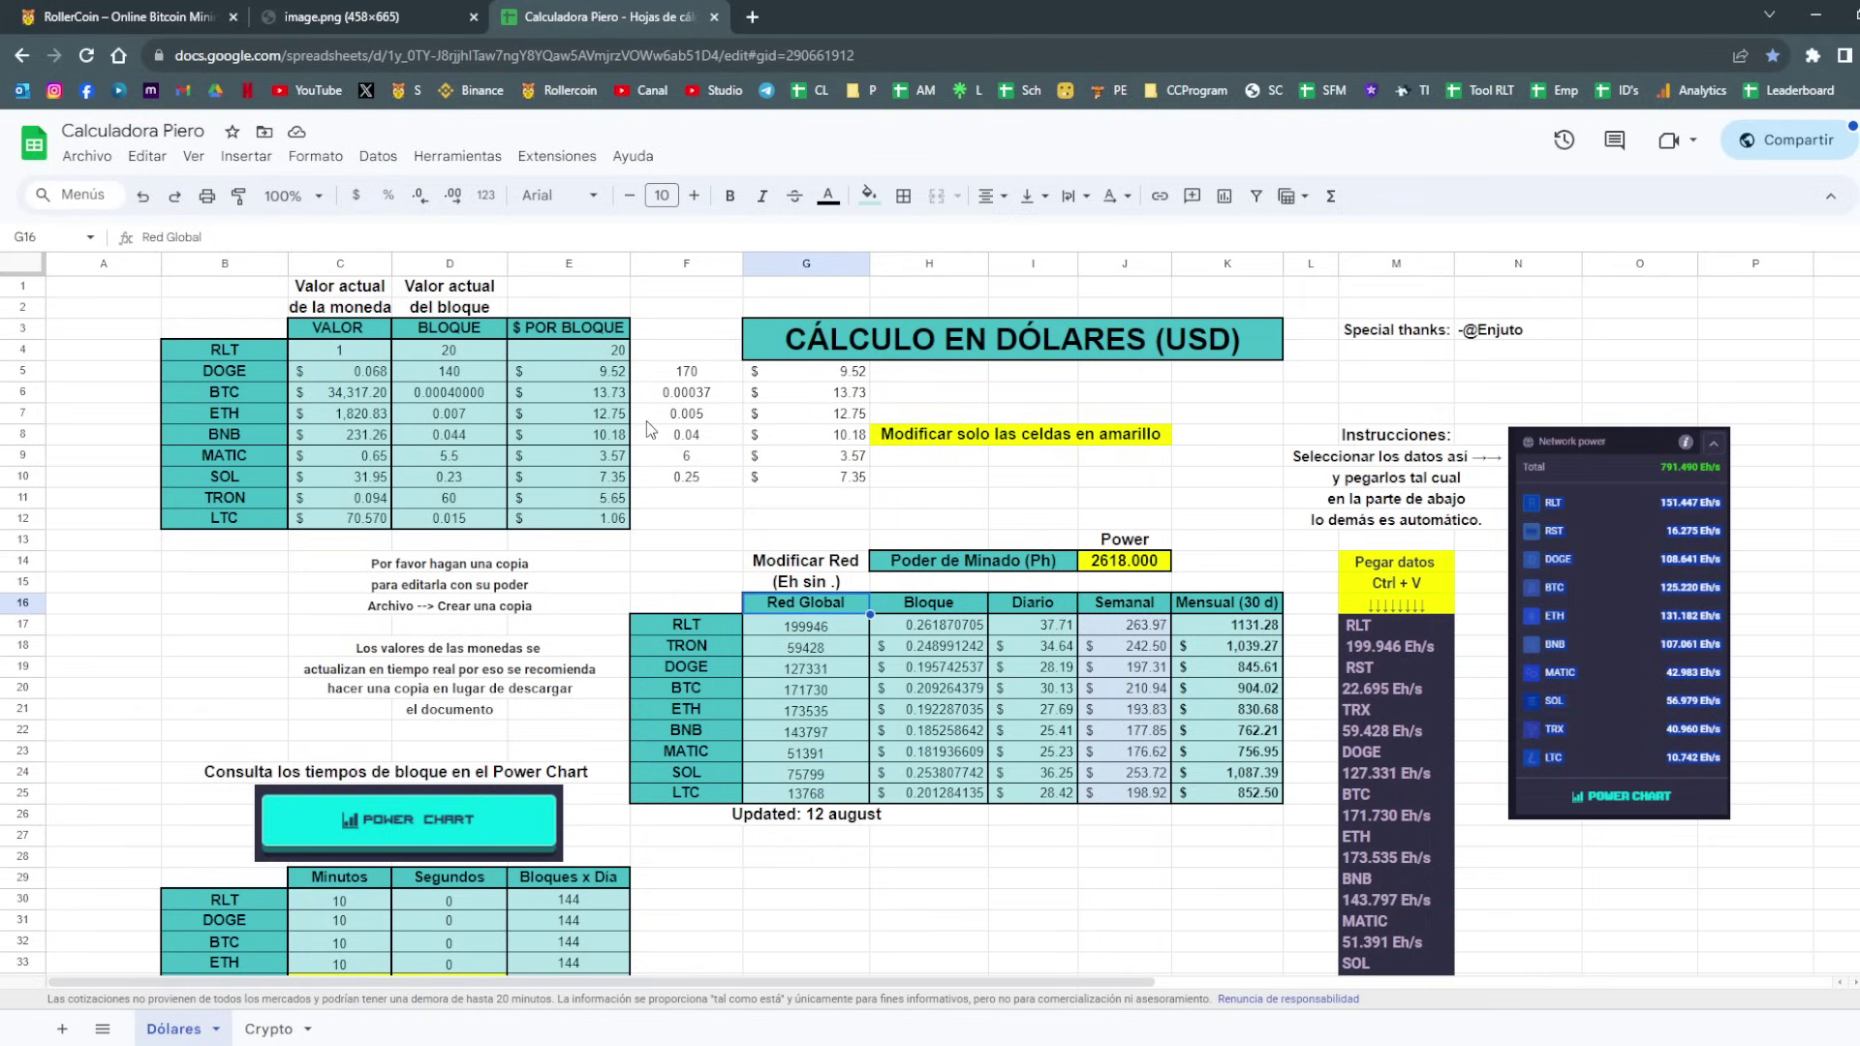
# Review column G from the preserved BTC value in G6 down to the network power header.
pyautogui.click(794, 399)
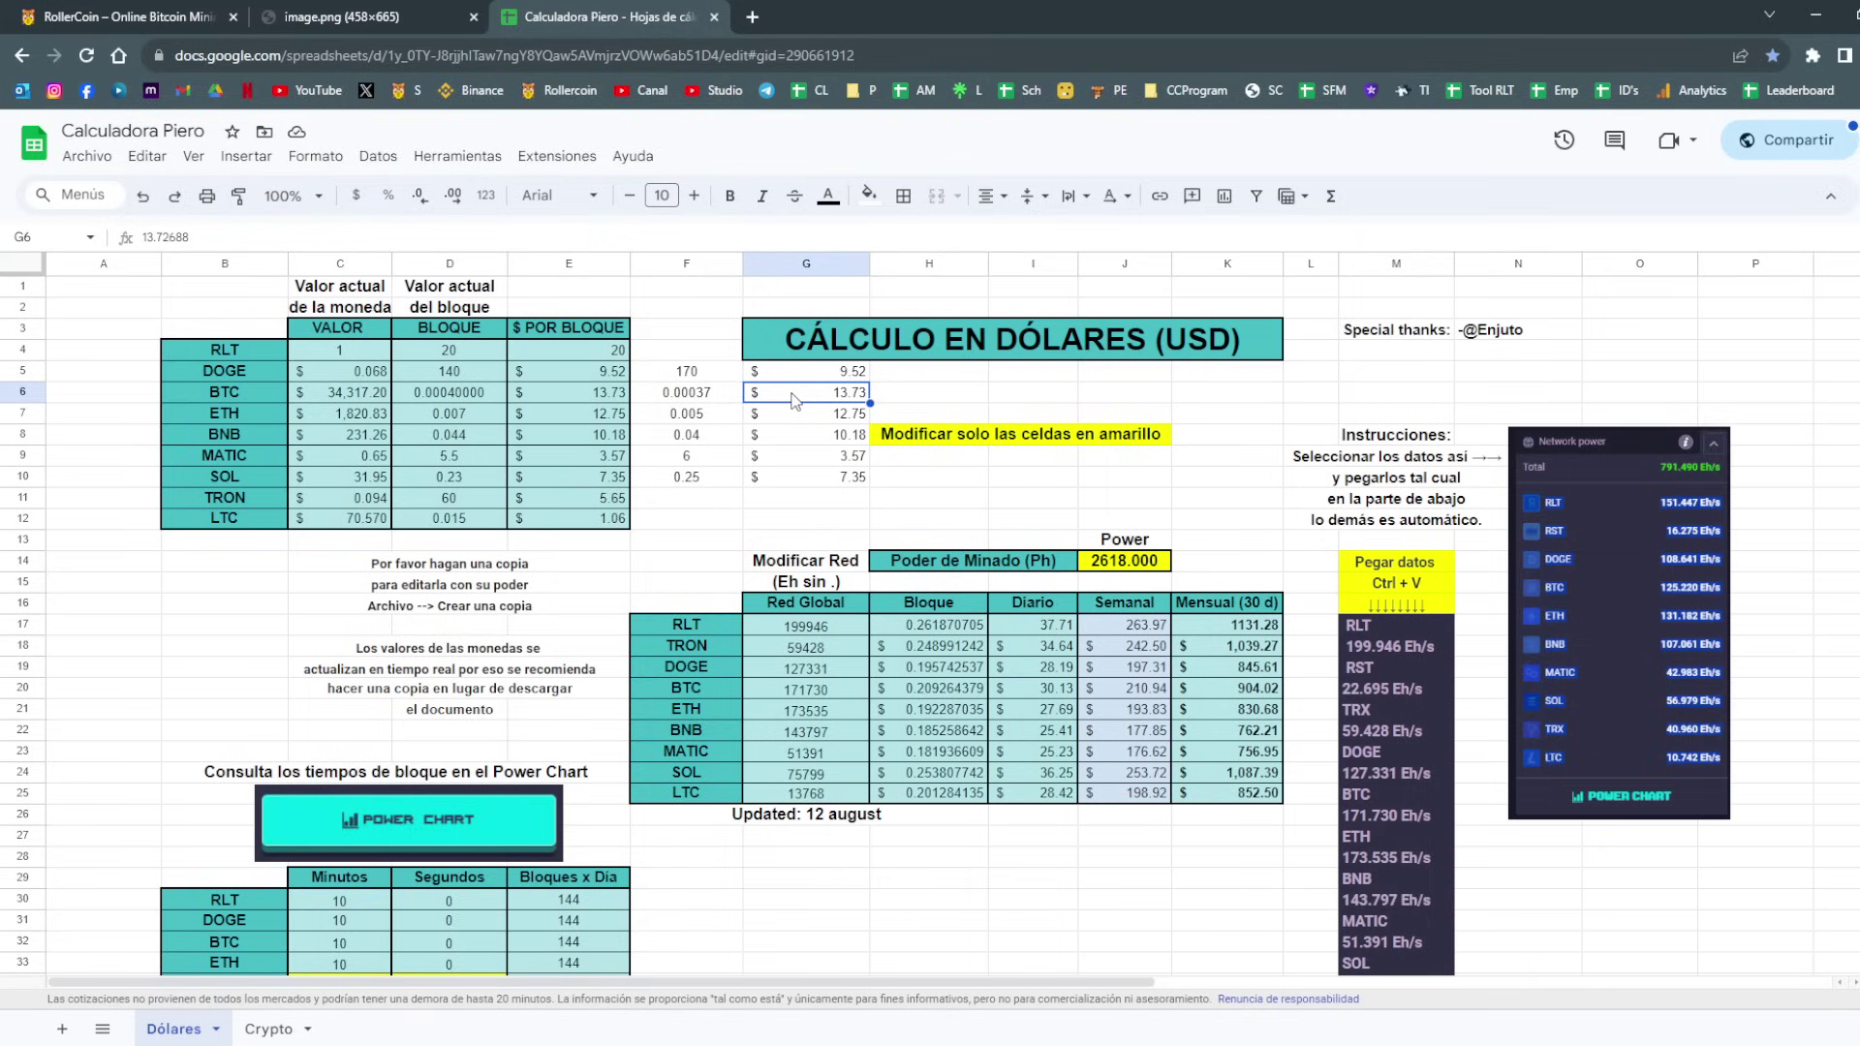
pyautogui.press('Down')
pyautogui.press('Down')
pyautogui.press('Down')
pyautogui.press('Down')
pyautogui.press('Down')
pyautogui.press('Down')
pyautogui.press('Down')
pyautogui.press('Down')
pyautogui.press('Down')
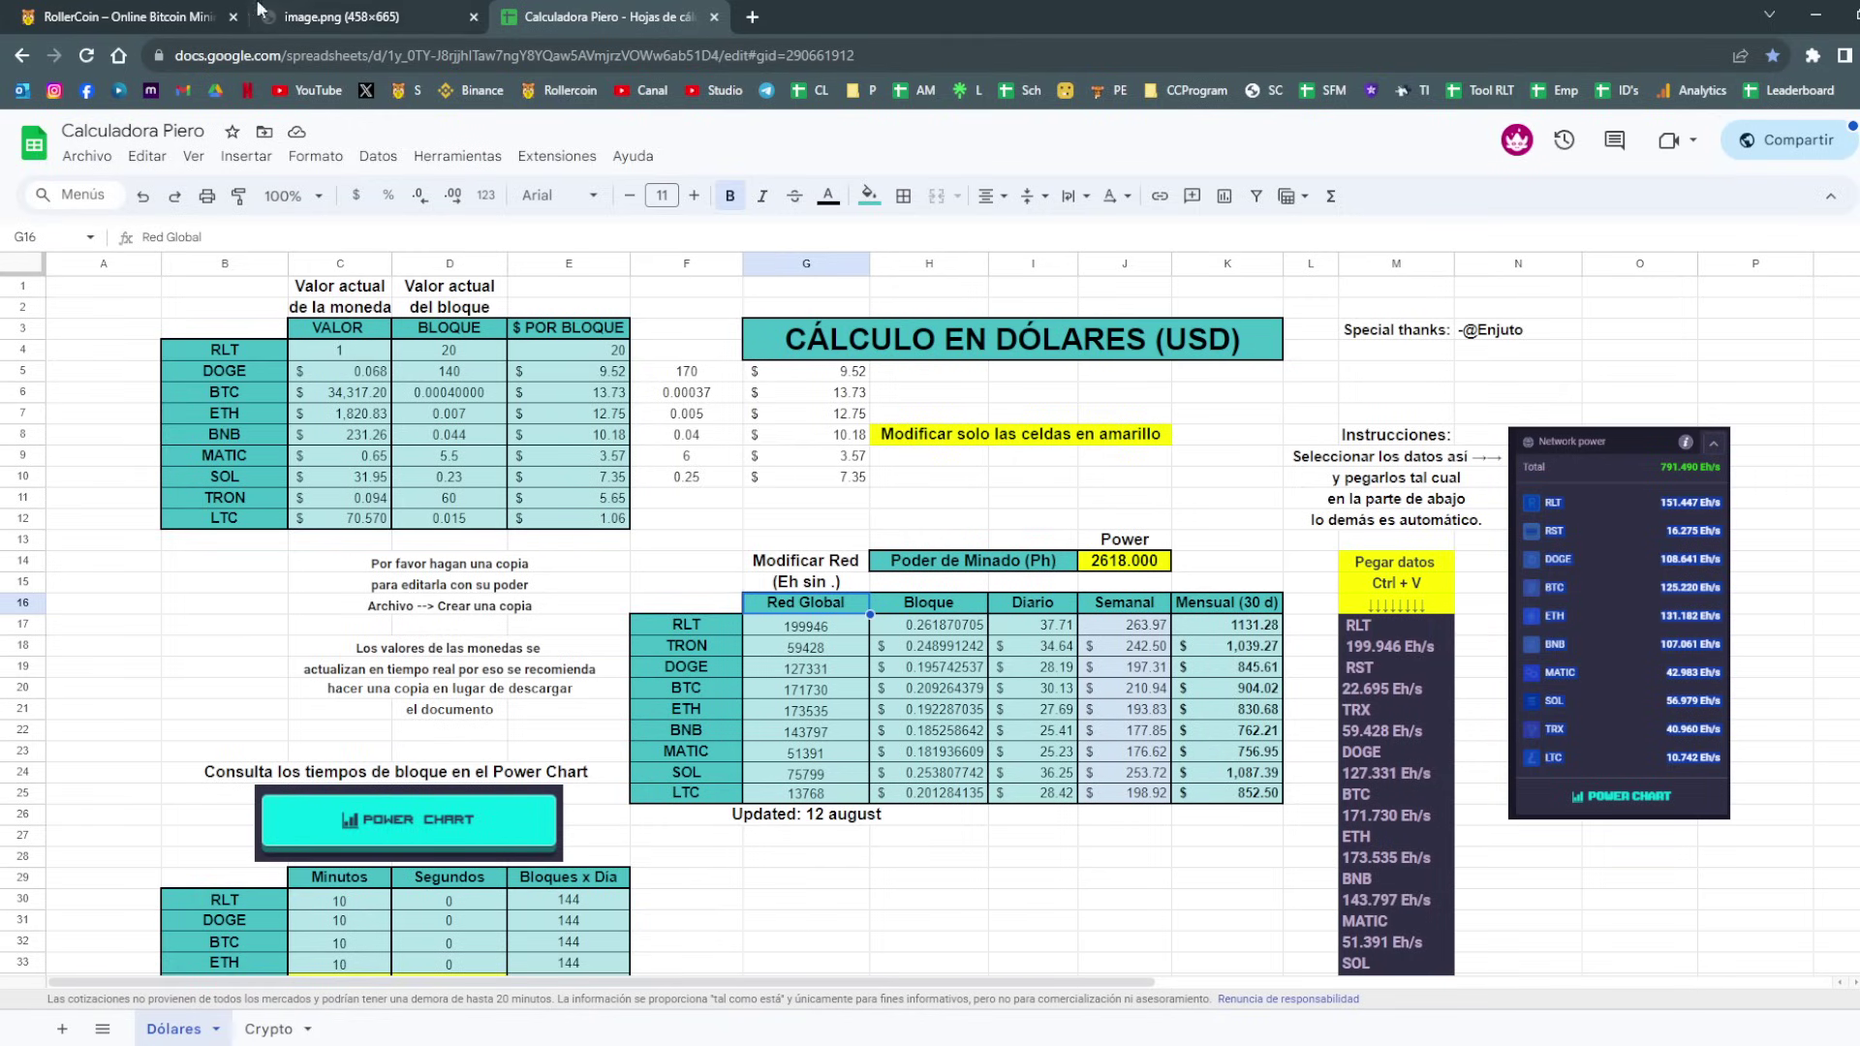
# Switch to RollerCoin and expand the network power breakdown by coin.
pyautogui.hotkey('ctrl', '1')
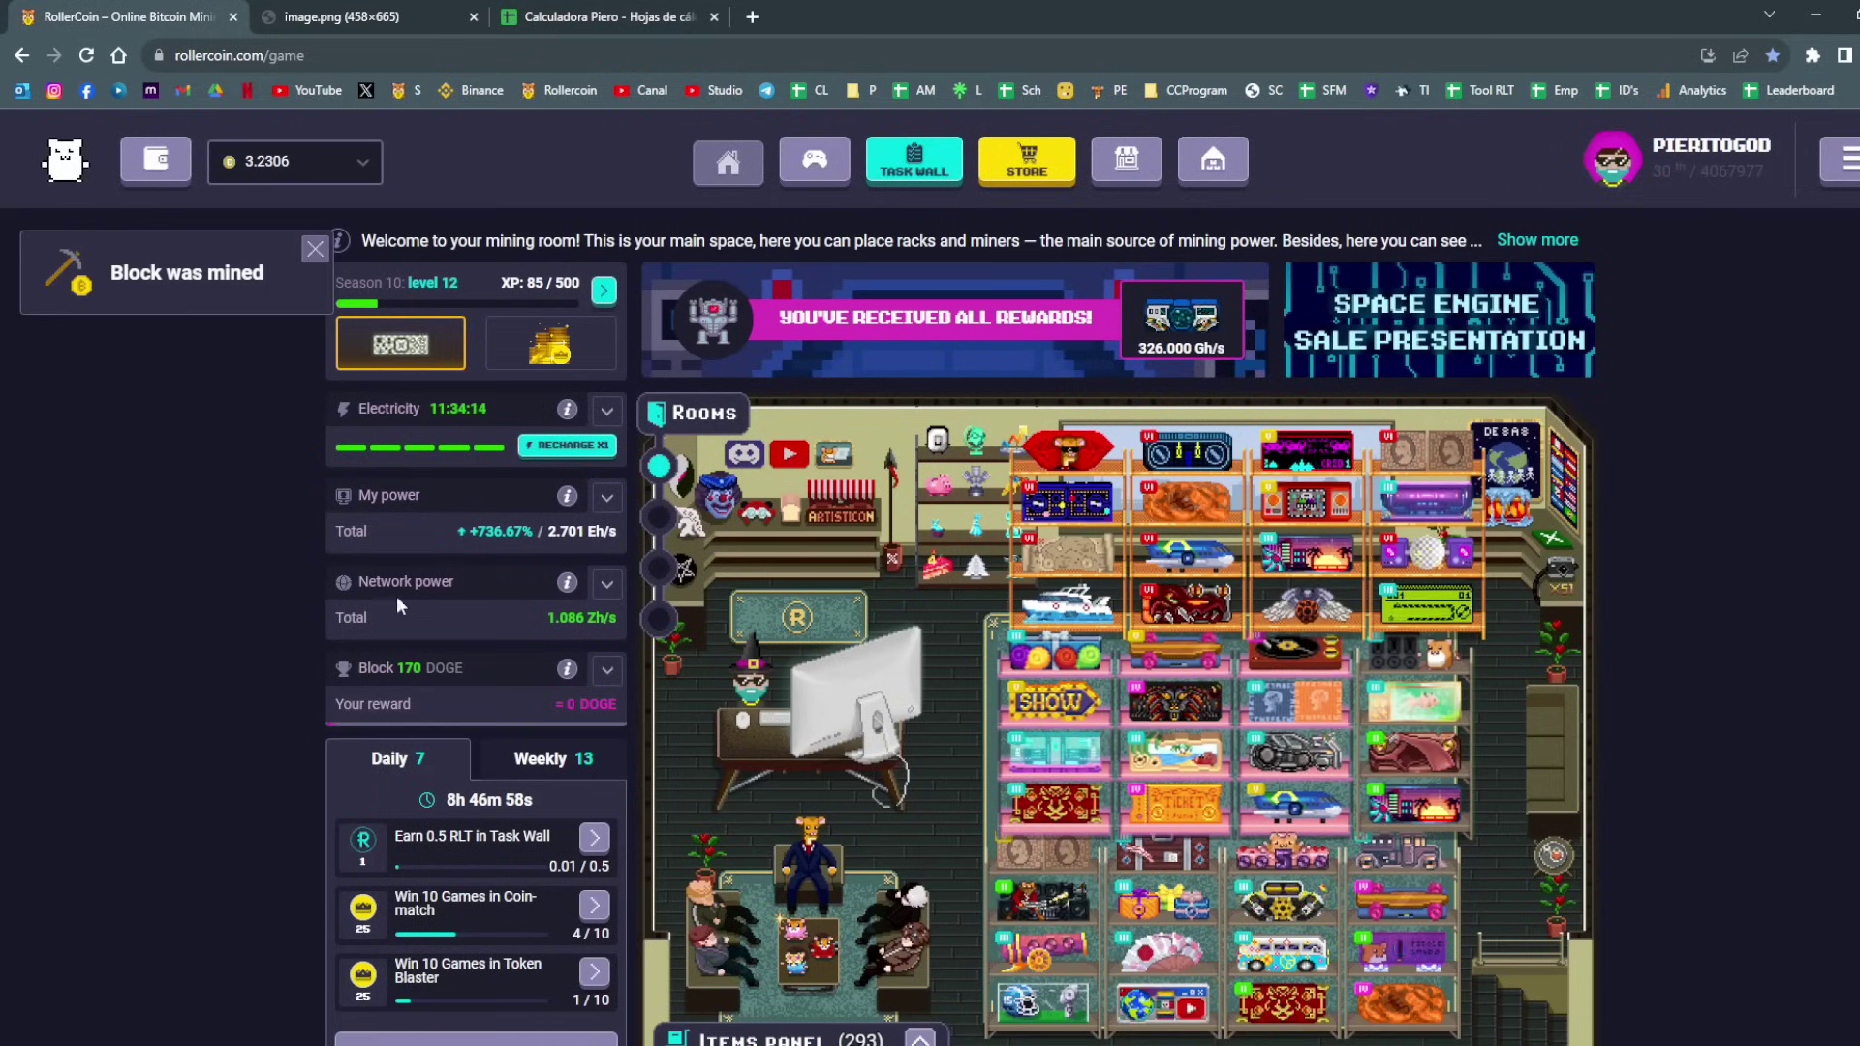
pyautogui.scroll(-1, 442, 600)
pyautogui.click(608, 488)
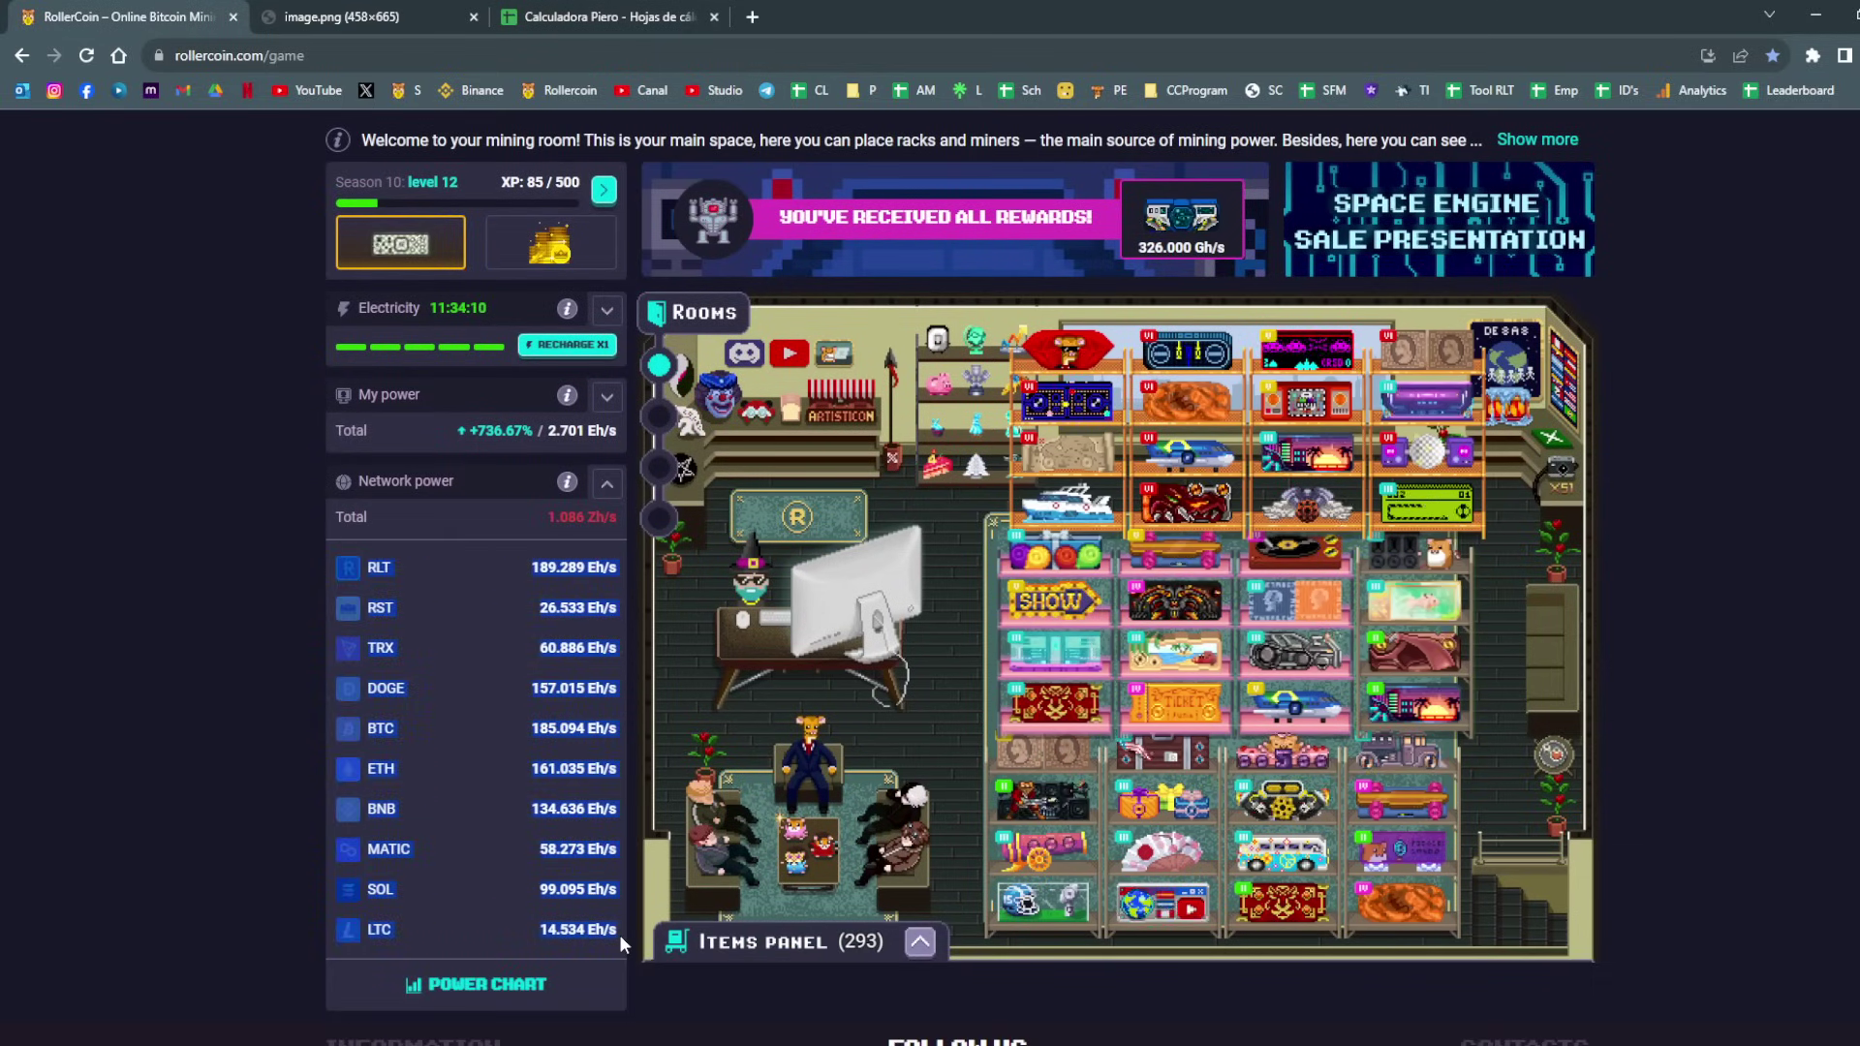
# Copy RollerCoin's network power list from RLT to LTC and paste it into the spreadsheet's data column starting at M17.
pyautogui.click(460, 10)
pyautogui.click(573, 10)
pyautogui.click(1389, 545)
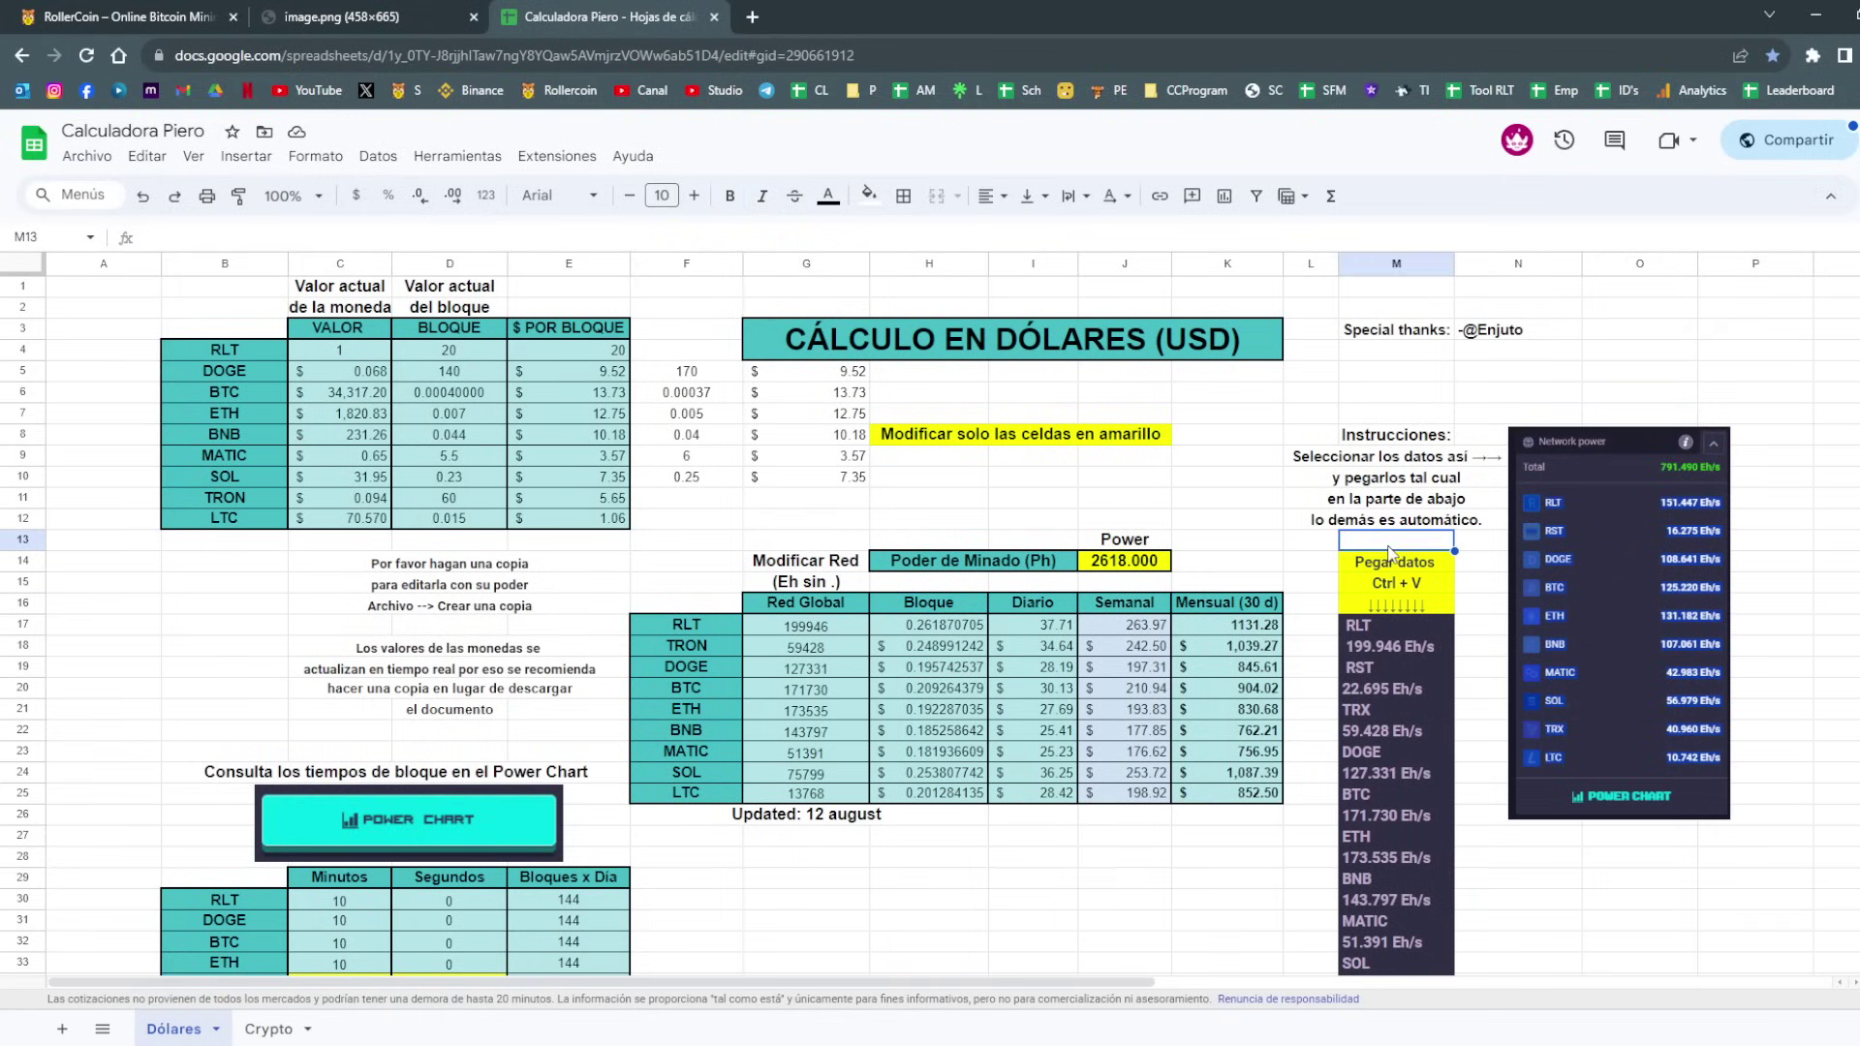
pyautogui.press('Down')
pyautogui.press('Down')
pyautogui.hotkey('ctrl', 'v')
# Examine the updated global network power values in the mining earnings table down to the BNB row.
pyautogui.press('Left')
pyautogui.press('Up')
pyautogui.press('Up')
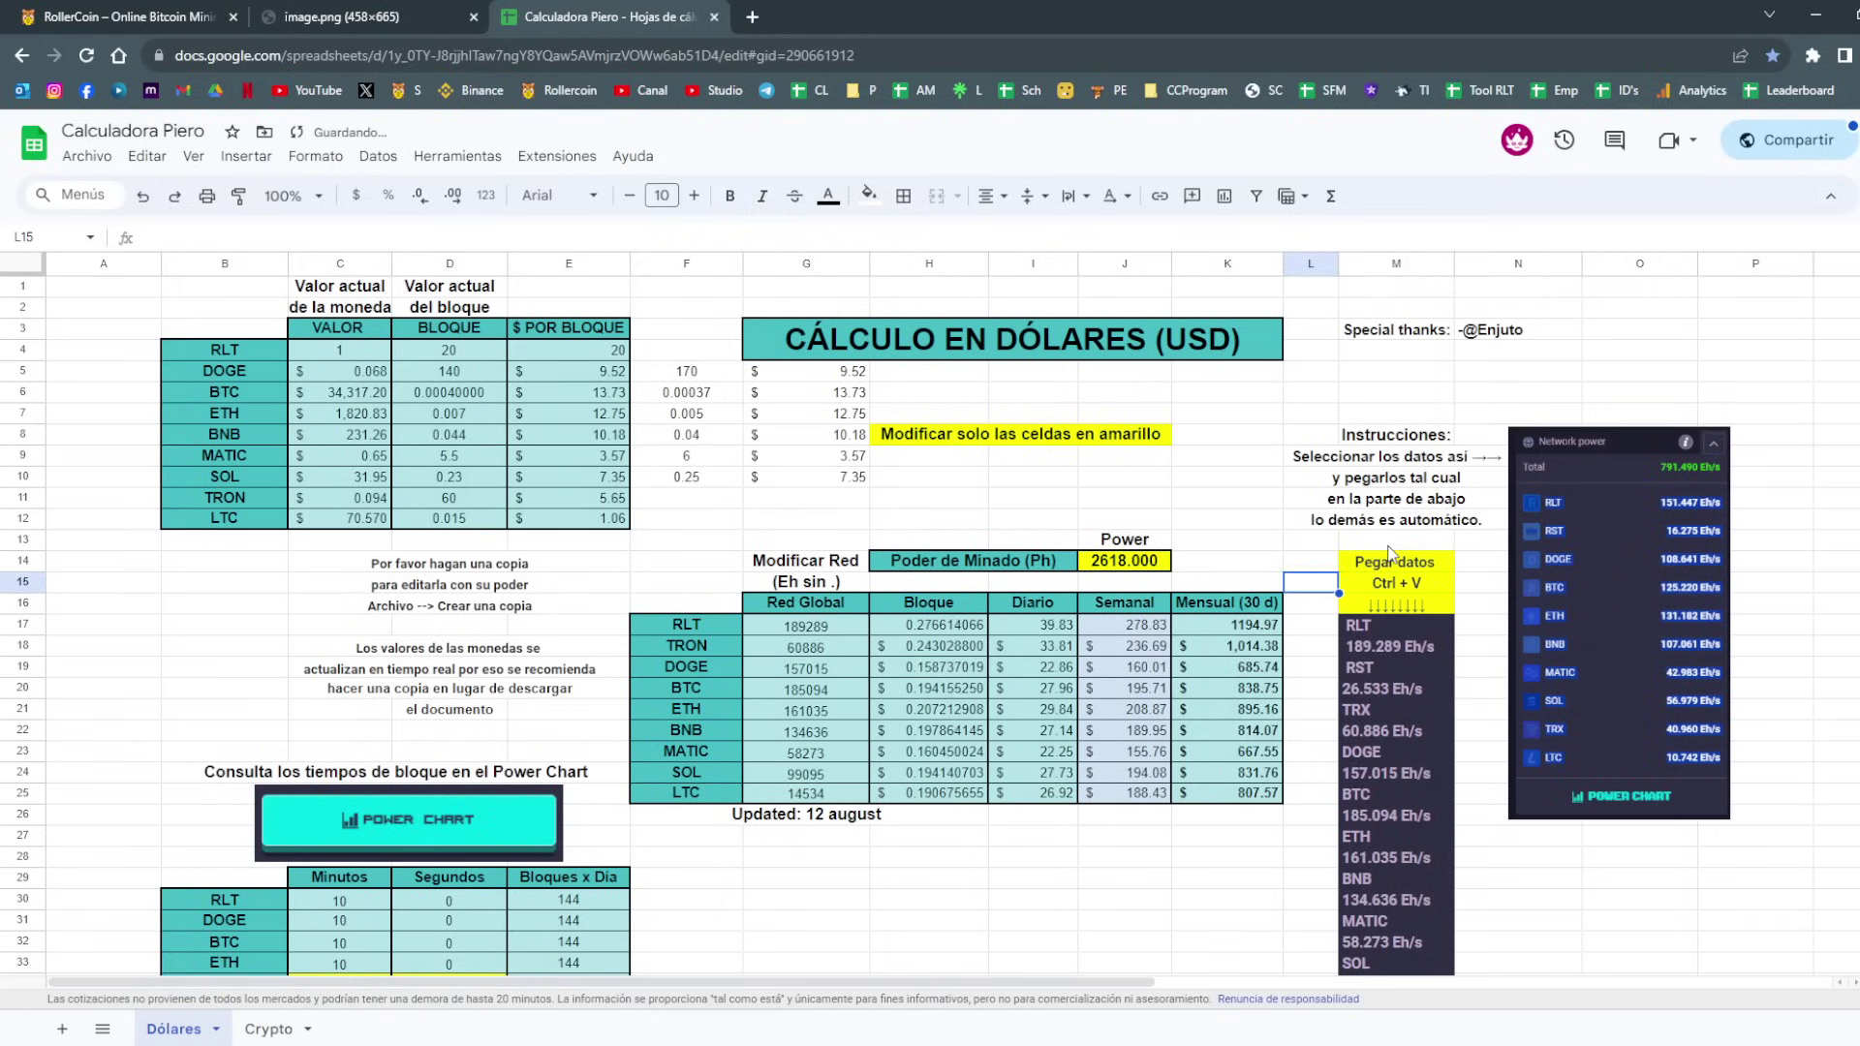
pyautogui.press('Left')
pyautogui.press('Left')
pyautogui.press('Left')
pyautogui.press('Left')
pyautogui.press('Left')
pyautogui.press('Down')
pyautogui.press('Down')
pyautogui.press('Down')
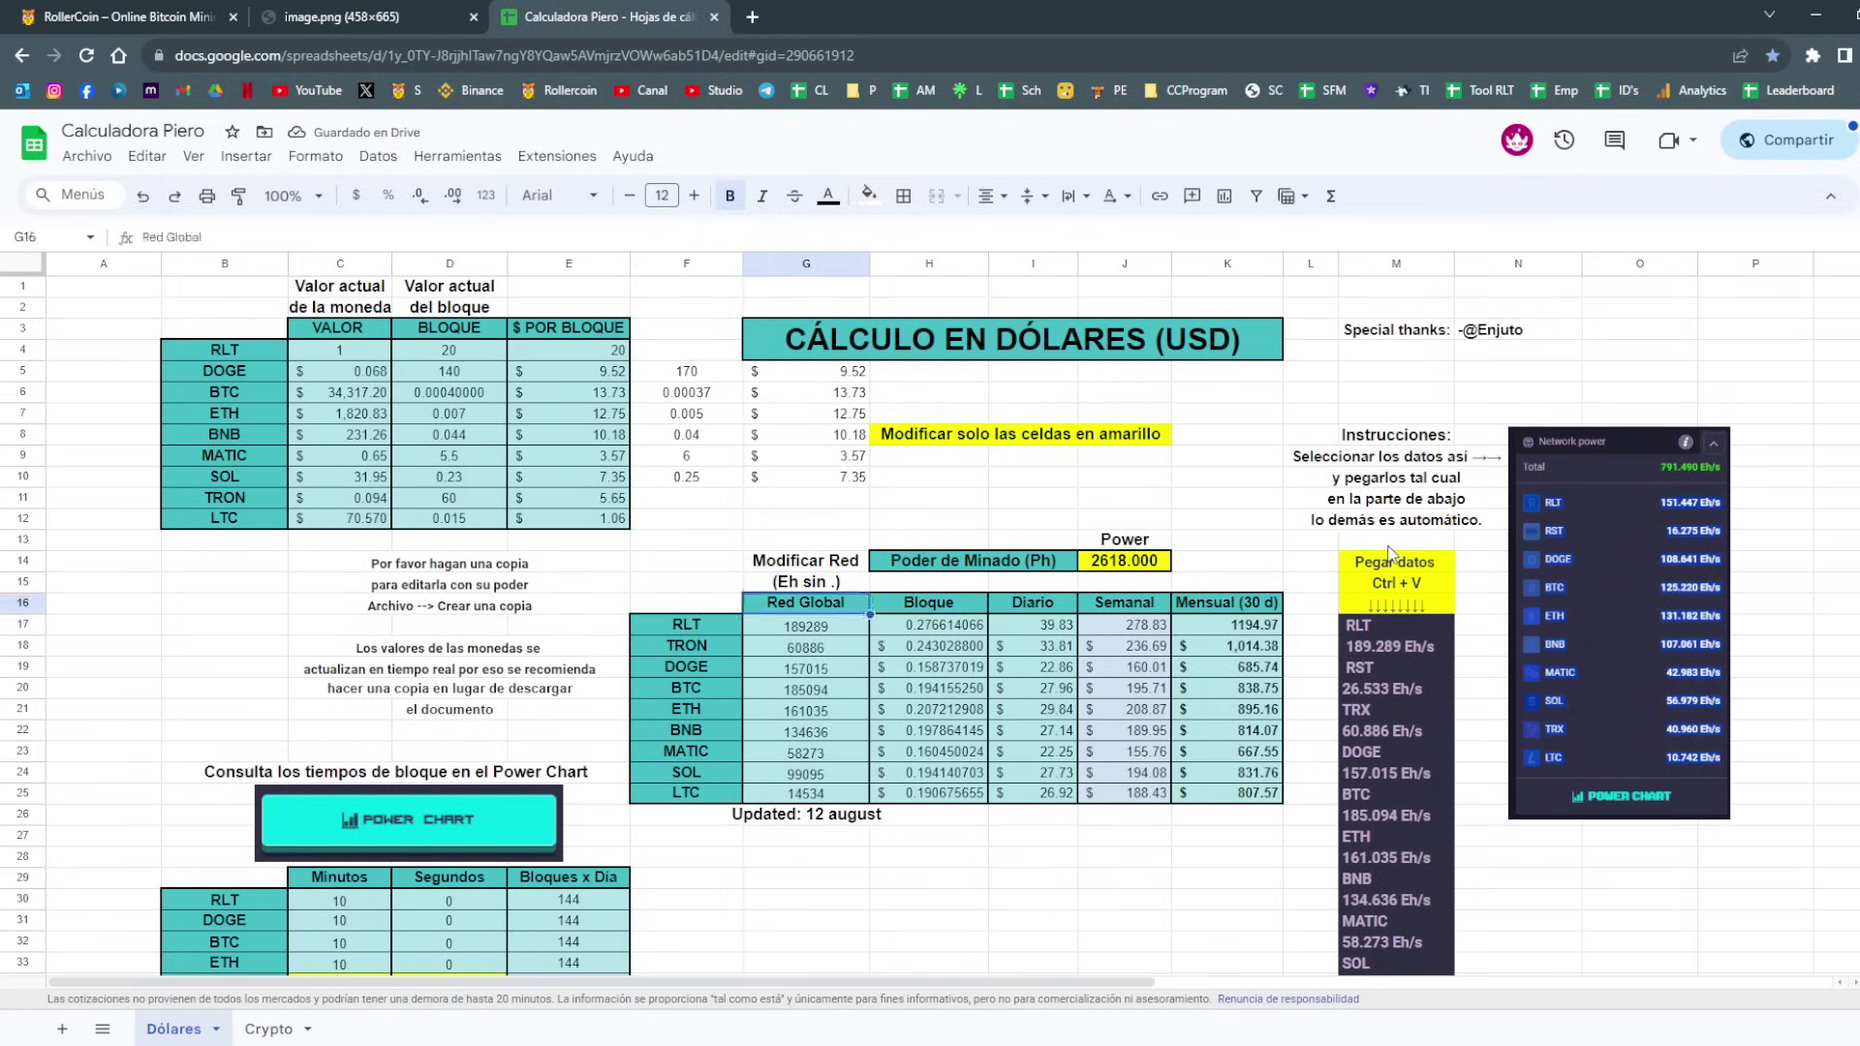
pyautogui.press('Down')
pyautogui.press('Down')
pyautogui.press('Down')
pyautogui.press('Down')
pyautogui.press('Down')
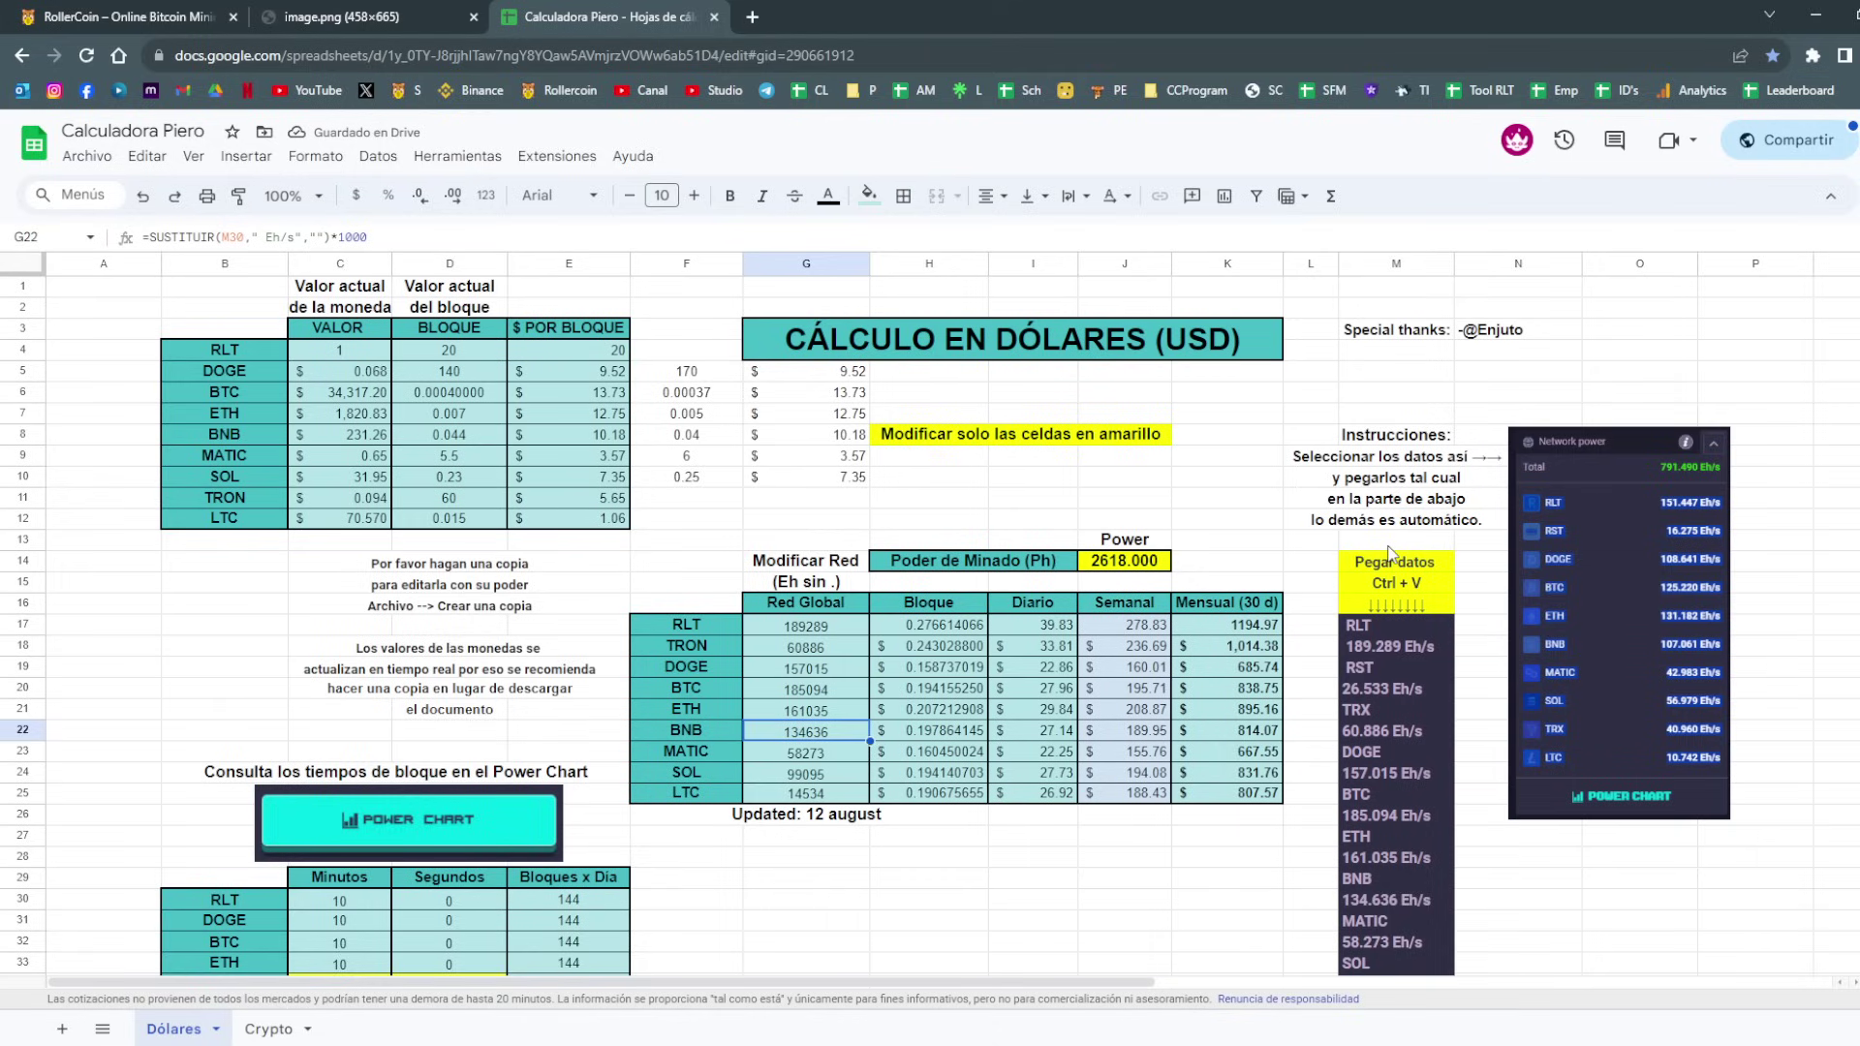
pyautogui.press('Up')
pyautogui.press('Up')
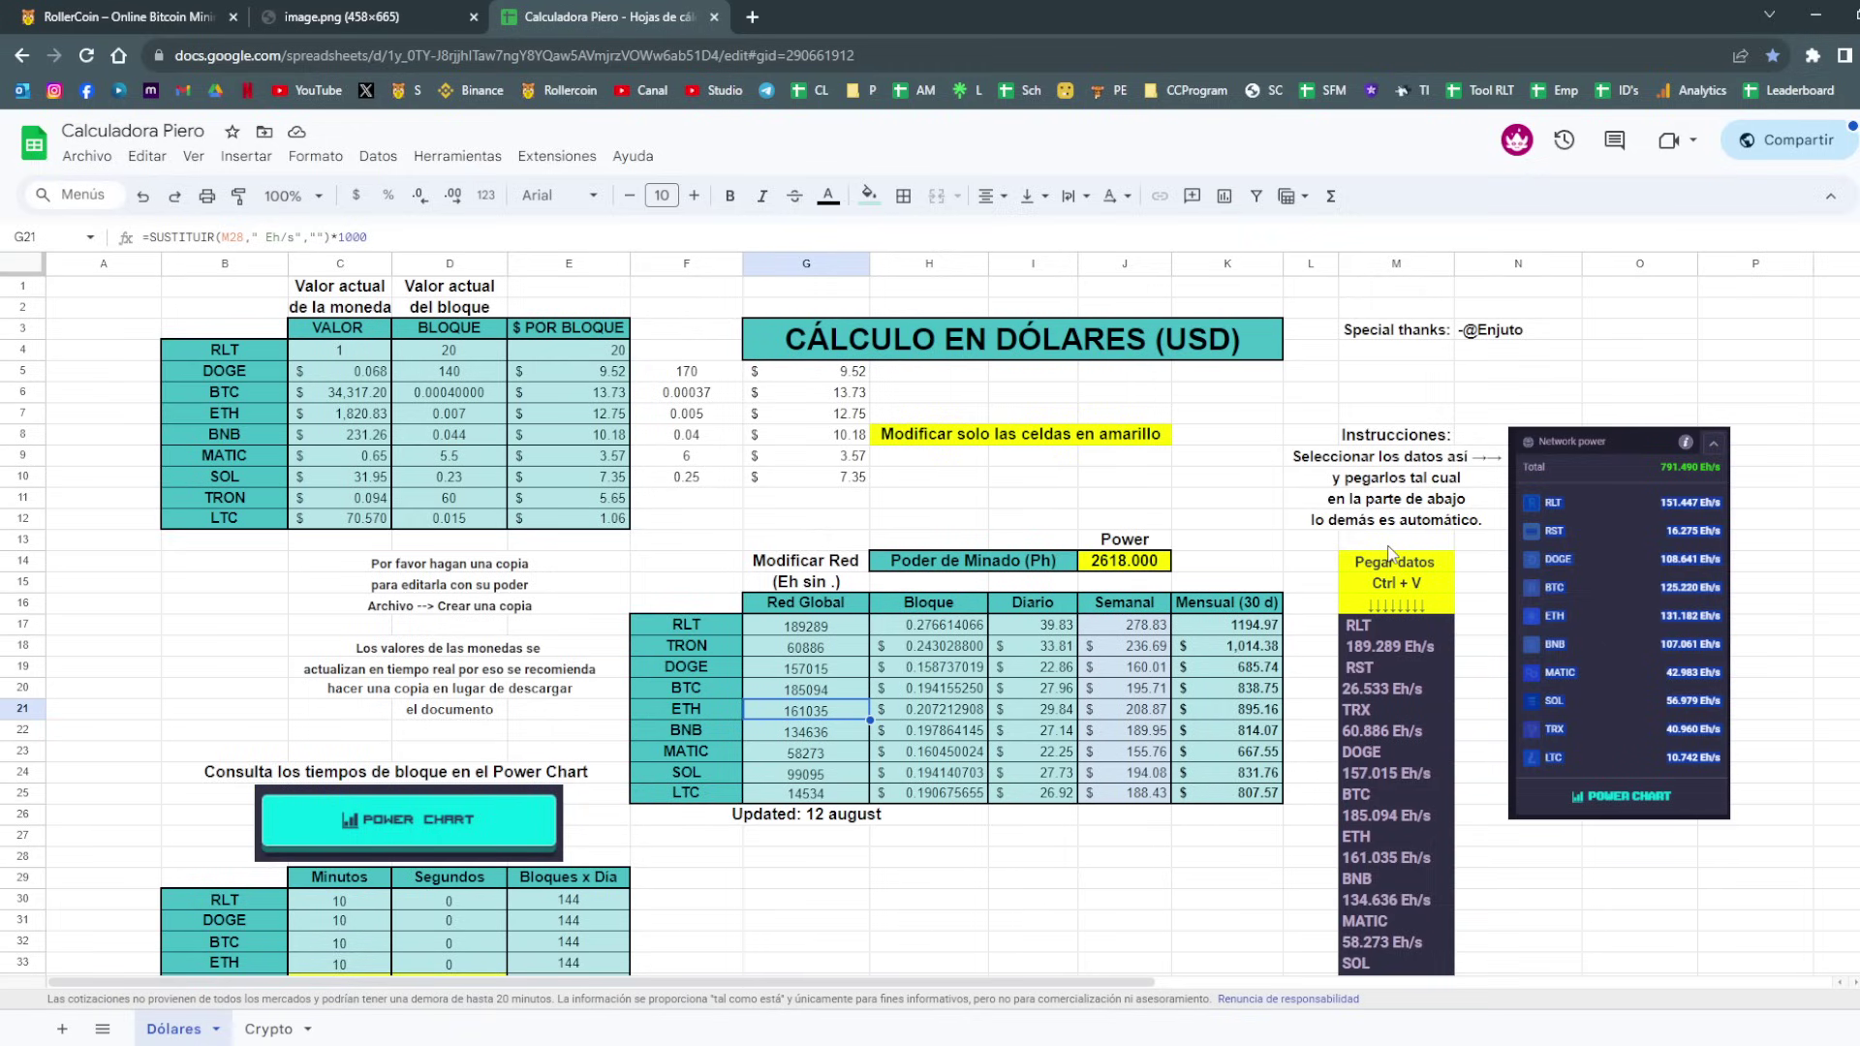
# Set the mining power in cell J14 to 2700 Ph.
pyautogui.click(1133, 571)
pyautogui.write('2700')
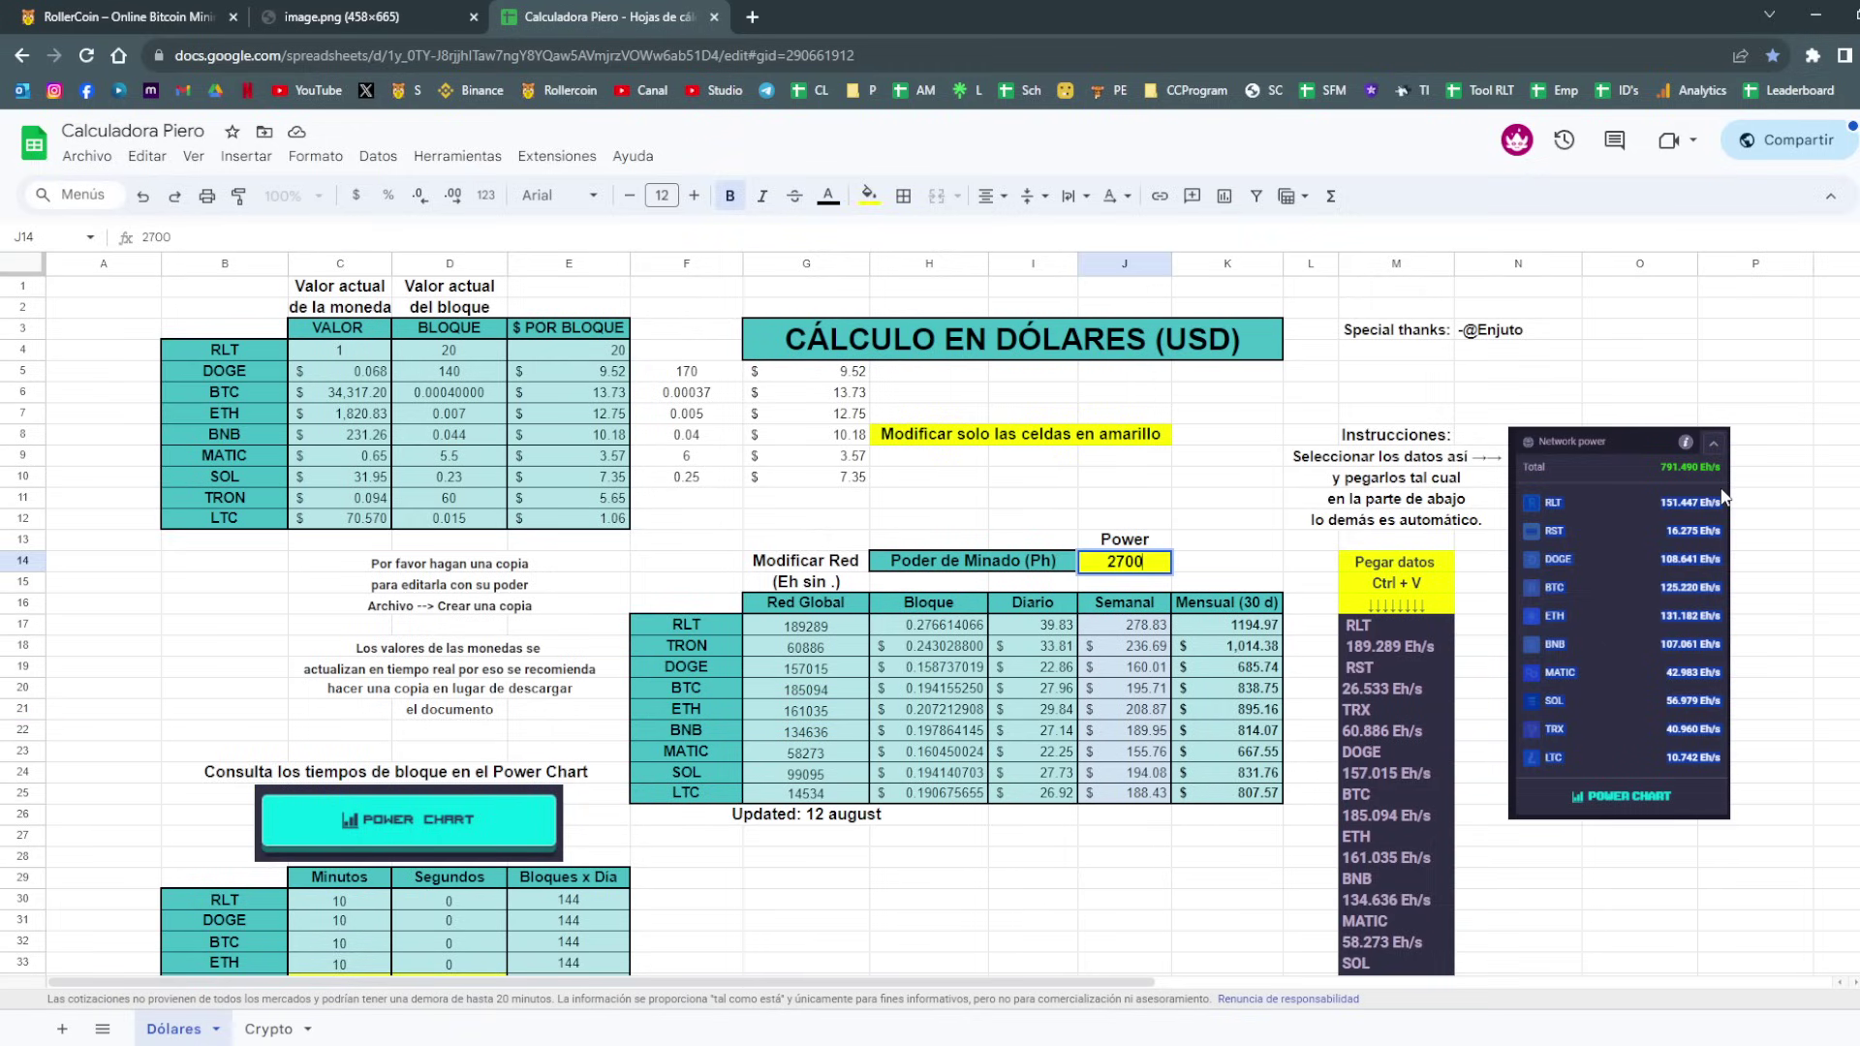
pyautogui.press('Return')
# Check the account's total mining power in RollerCoin, collapse the network power list, and return to the calculator spreadsheet.
pyautogui.click(121, 16)
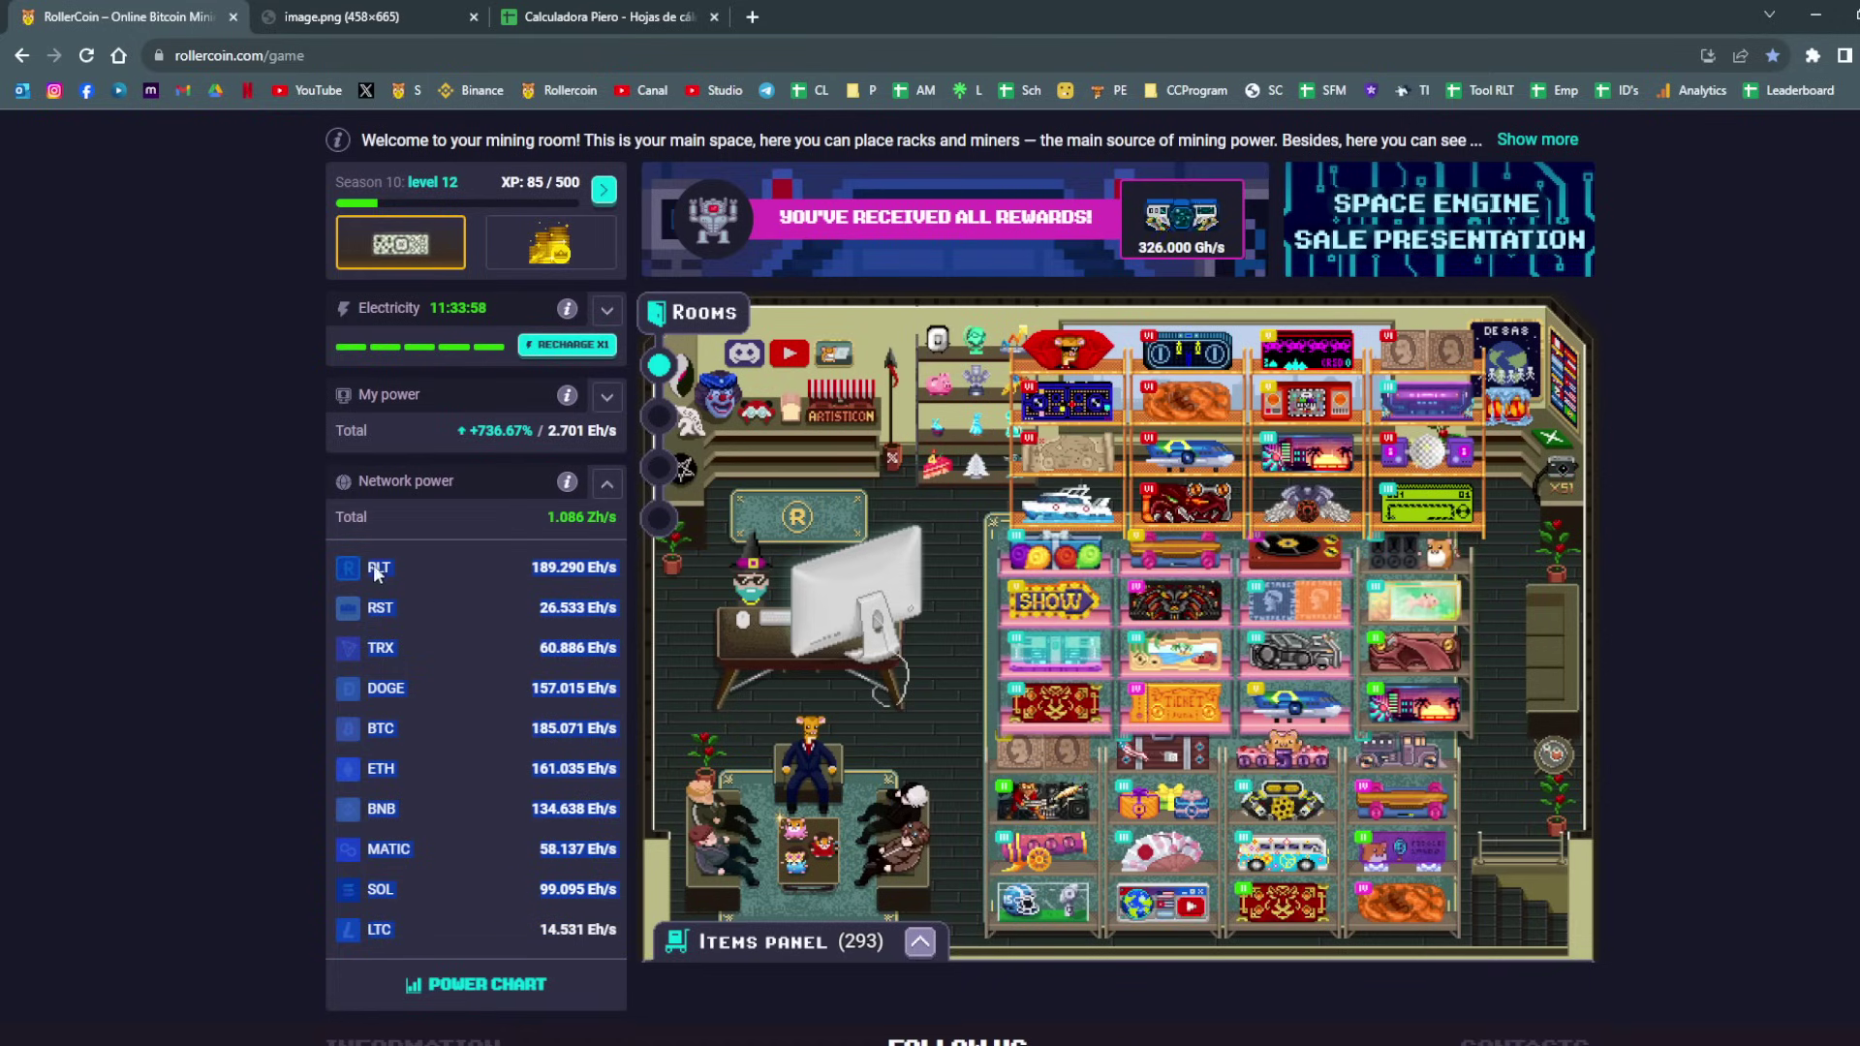
pyautogui.click(606, 483)
pyautogui.doubleClick(580, 432)
pyautogui.click(600, 17)
pyautogui.click(1121, 520)
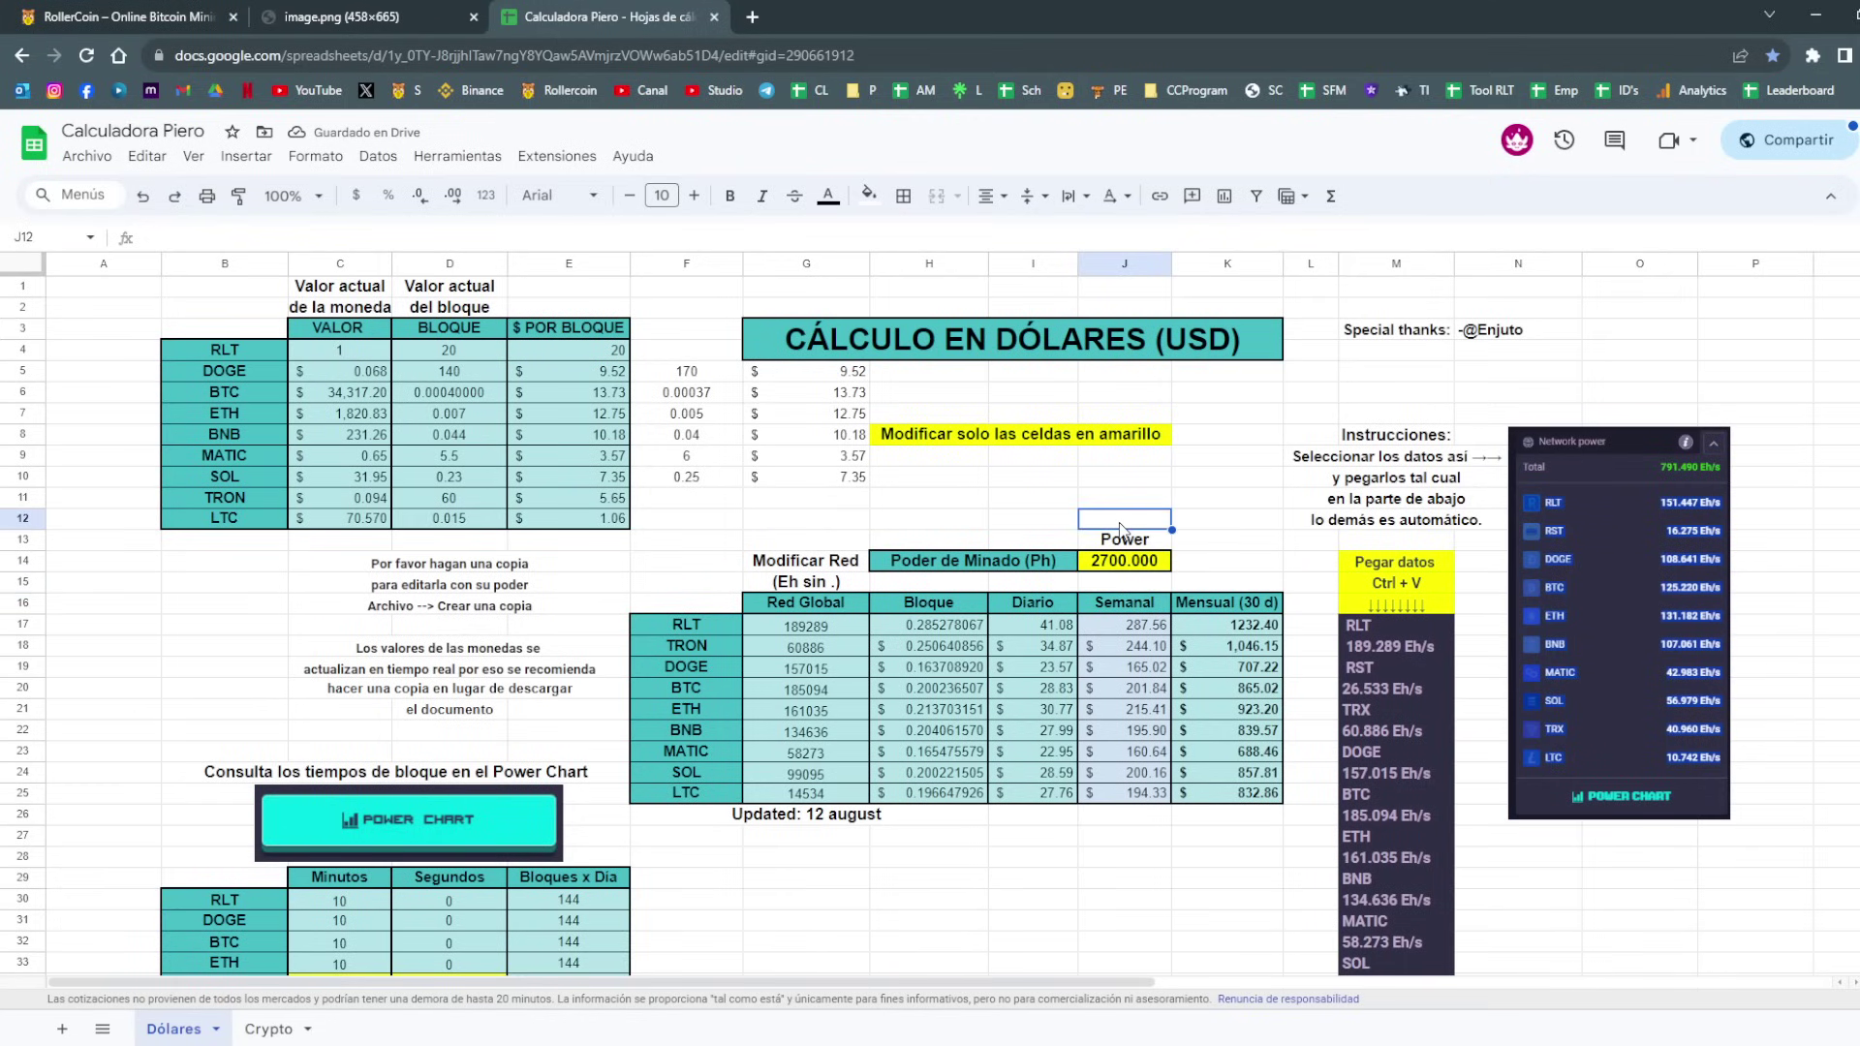
# Examine the monthly earnings column of the mining earnings table across the coins.
pyautogui.press('Down')
pyautogui.press('Down')
pyautogui.press('Down')
pyautogui.press('Down')
pyautogui.press('Right')
pyautogui.press('Down')
pyautogui.press('Down')
pyautogui.press('Down')
pyautogui.press('Down')
pyautogui.press('Down')
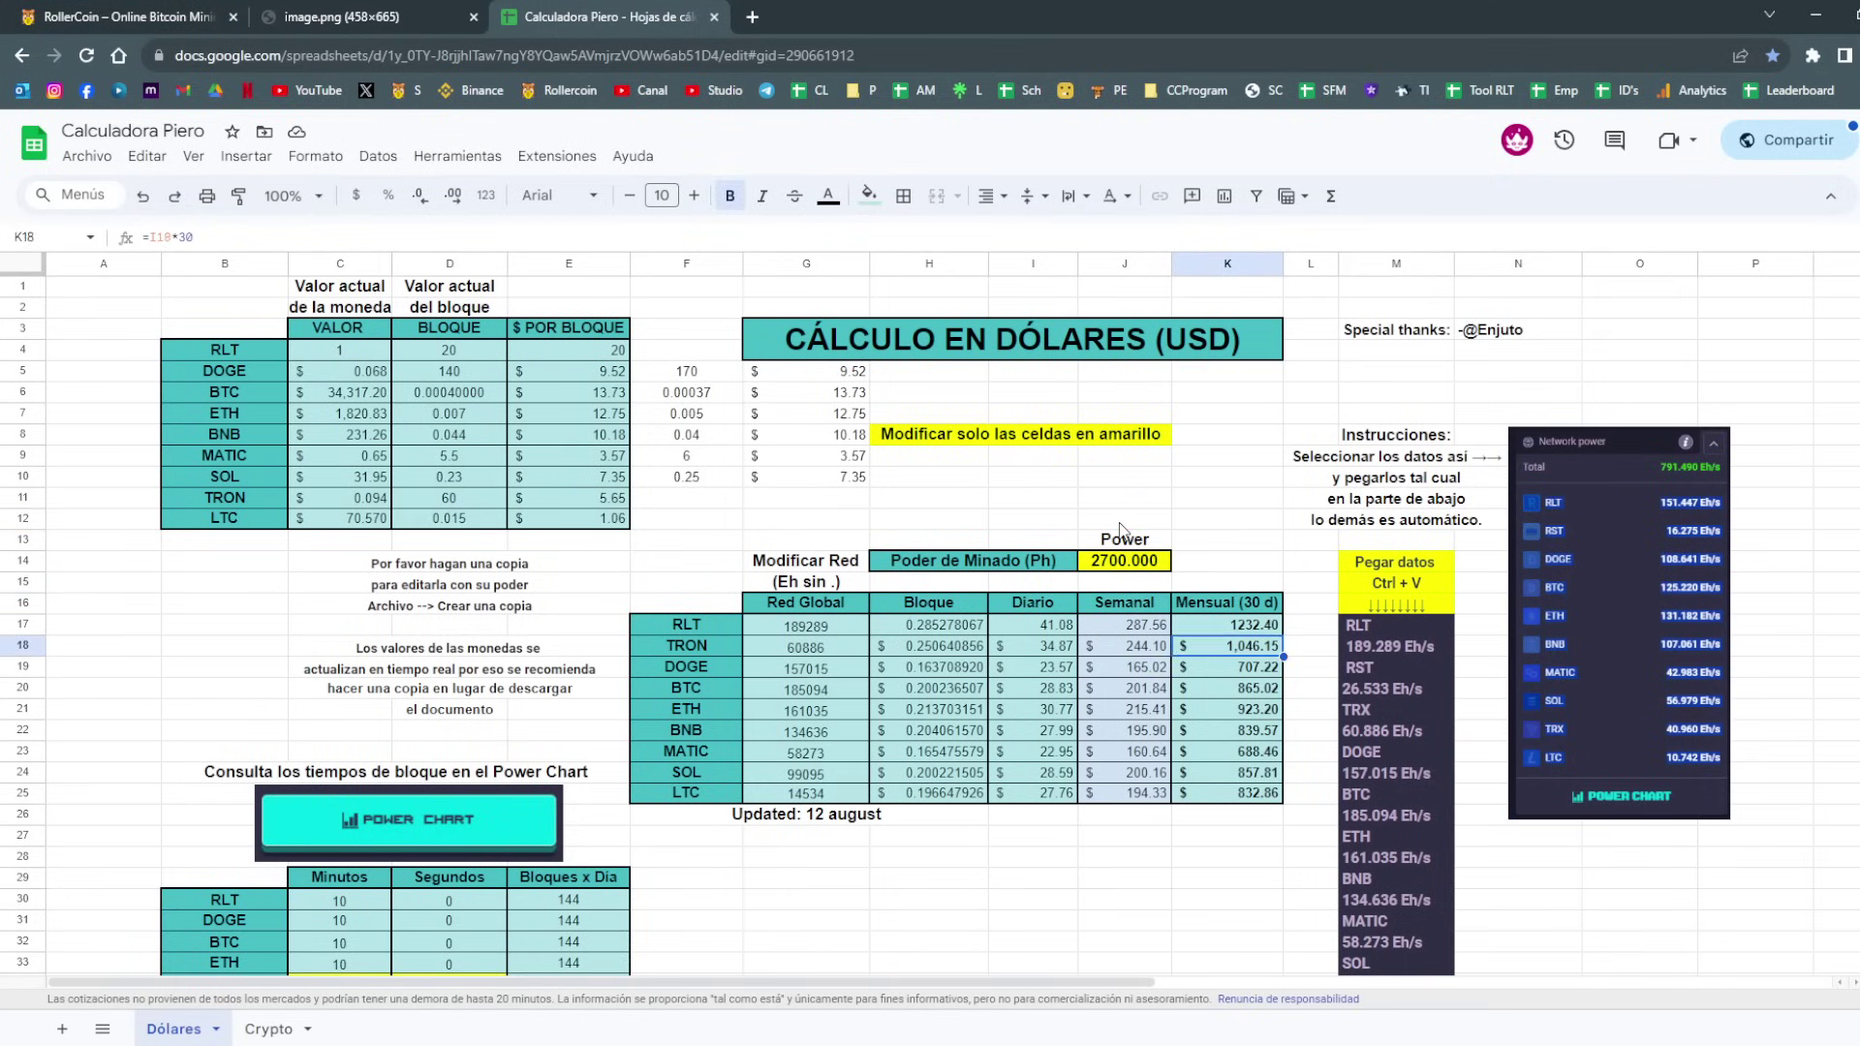
pyautogui.press('Down')
pyautogui.press('Down')
pyautogui.press('Down')
pyautogui.press('Down')
pyautogui.press('Up')
pyautogui.press('Up')
pyautogui.press('Up')
pyautogui.press('Up')
pyautogui.press('Up')
pyautogui.press('Up')
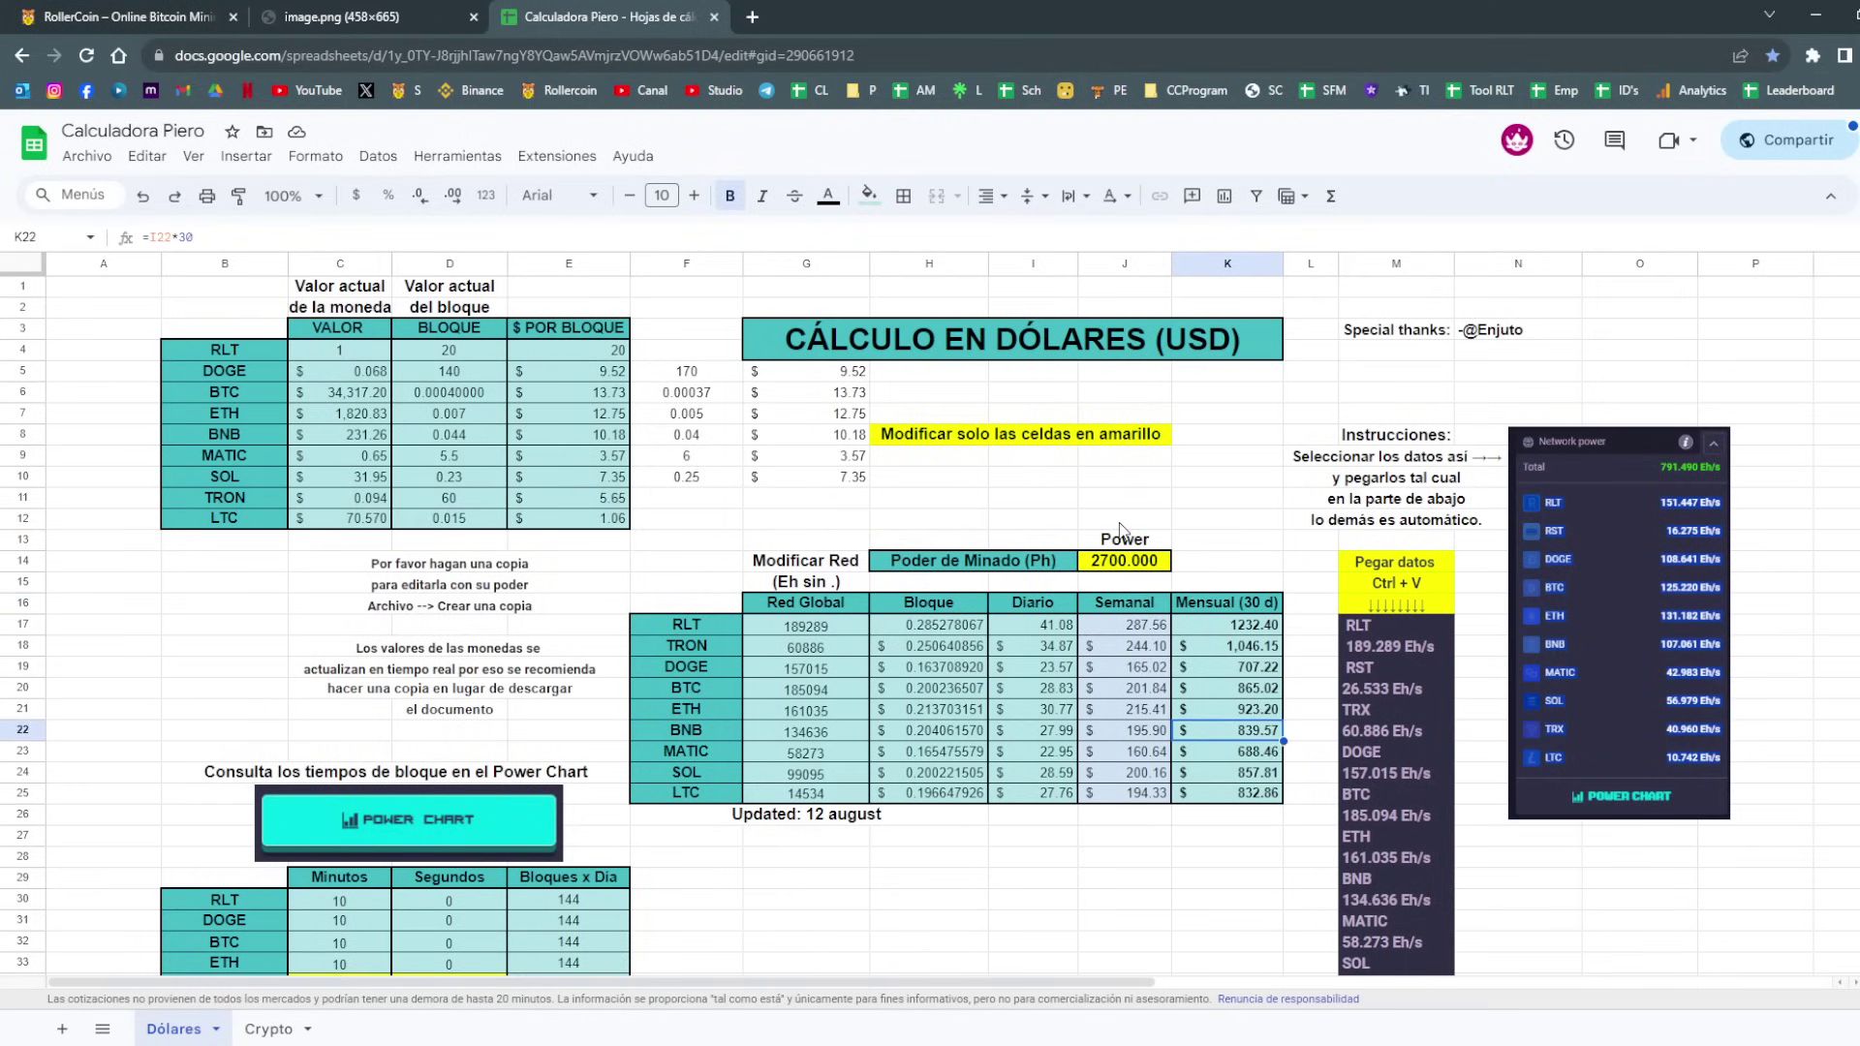
pyautogui.press('Up')
pyautogui.press('Left')
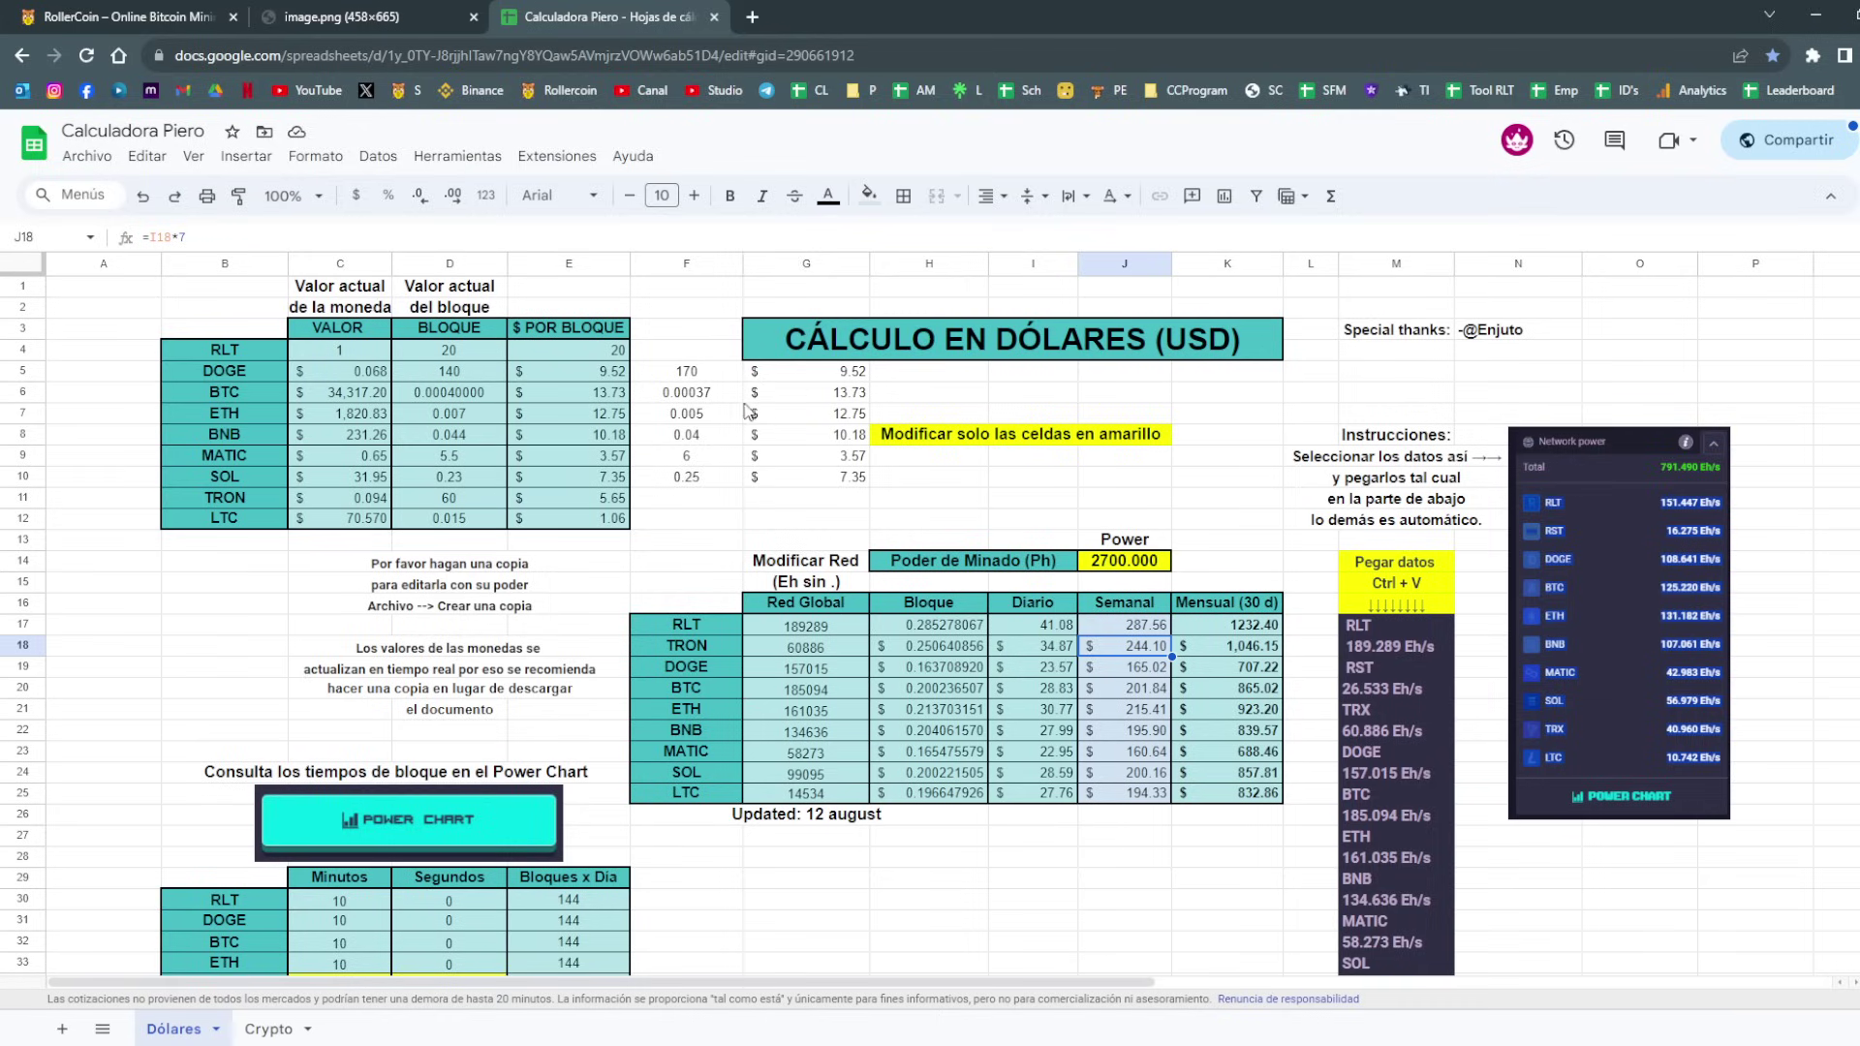
# Move the new block rewards from F5:F10 to A5:A10 by pasting only their values and clearing the original cells.
pyautogui.click(676, 443)
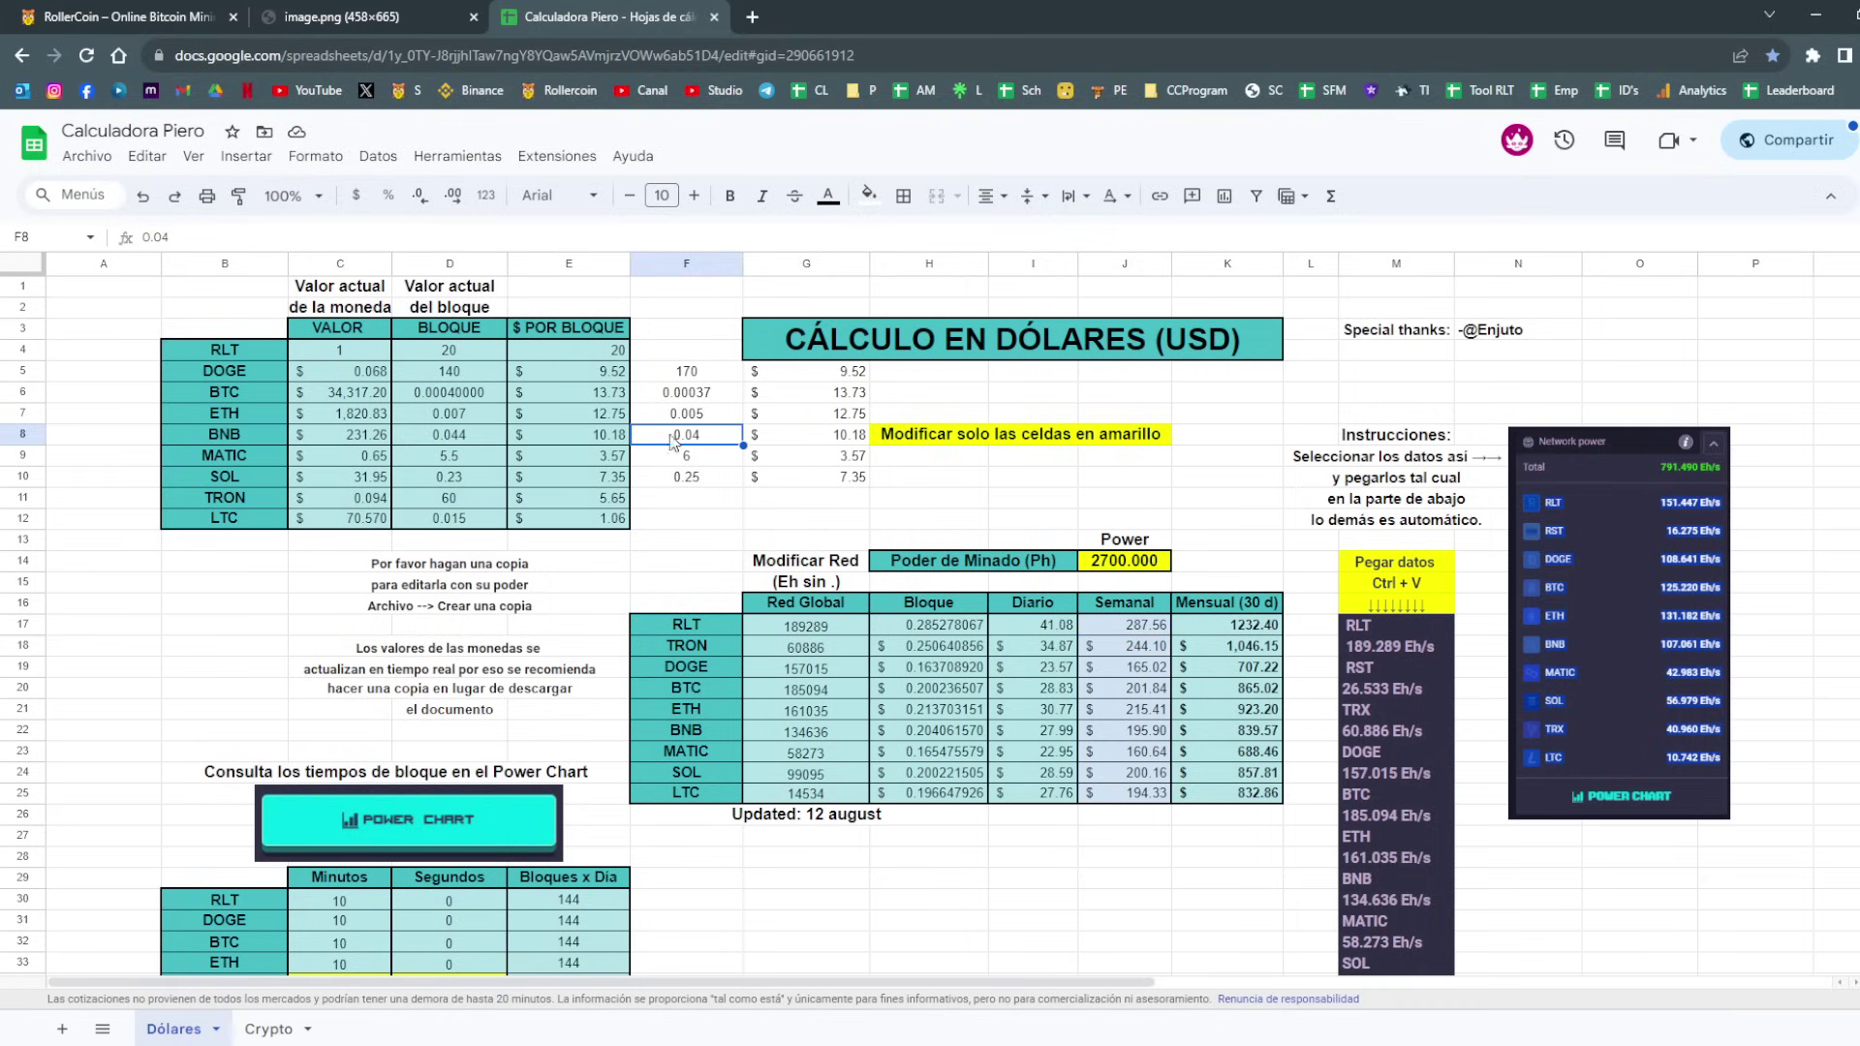
pyautogui.click(680, 376)
pyautogui.hotkey('shift', 'Down')
pyautogui.hotkey('shift', 'Down')
pyautogui.hotkey('shift', 'Down')
pyautogui.hotkey('shift', 'Down')
pyautogui.hotkey('shift', 'Down')
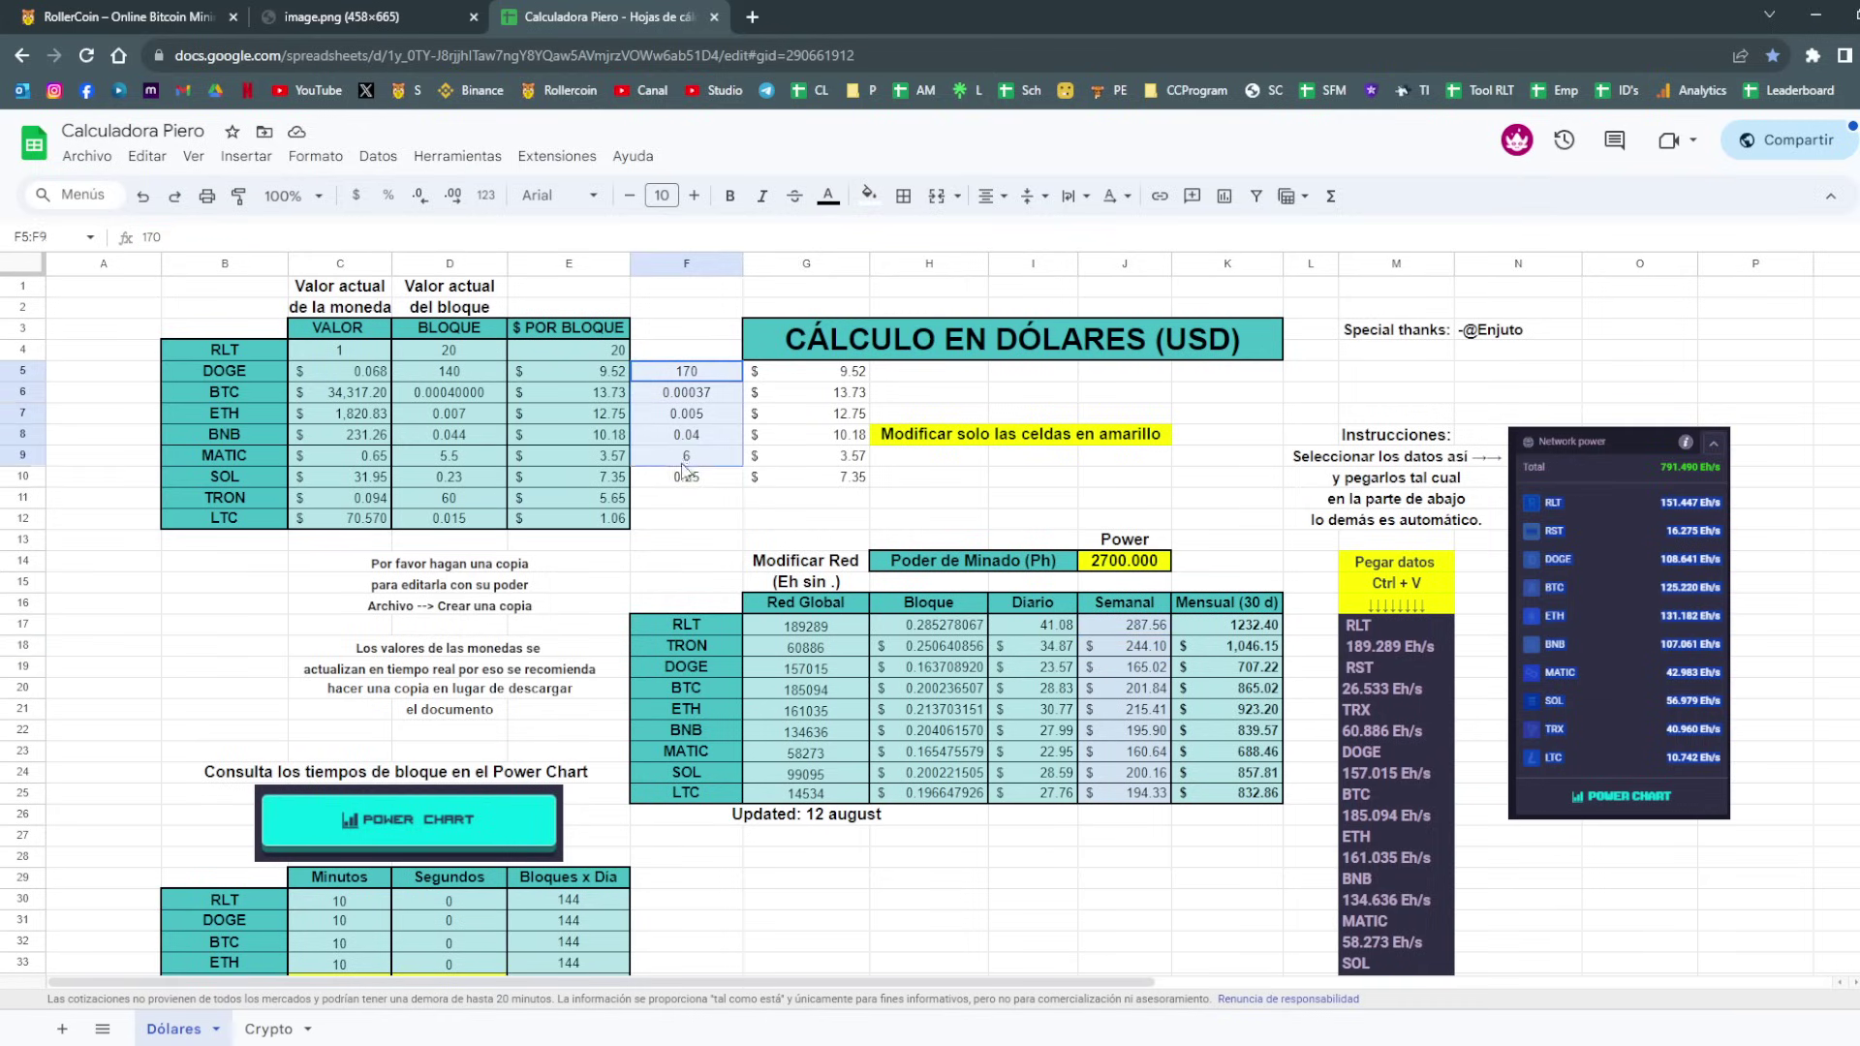
pyautogui.click(694, 379)
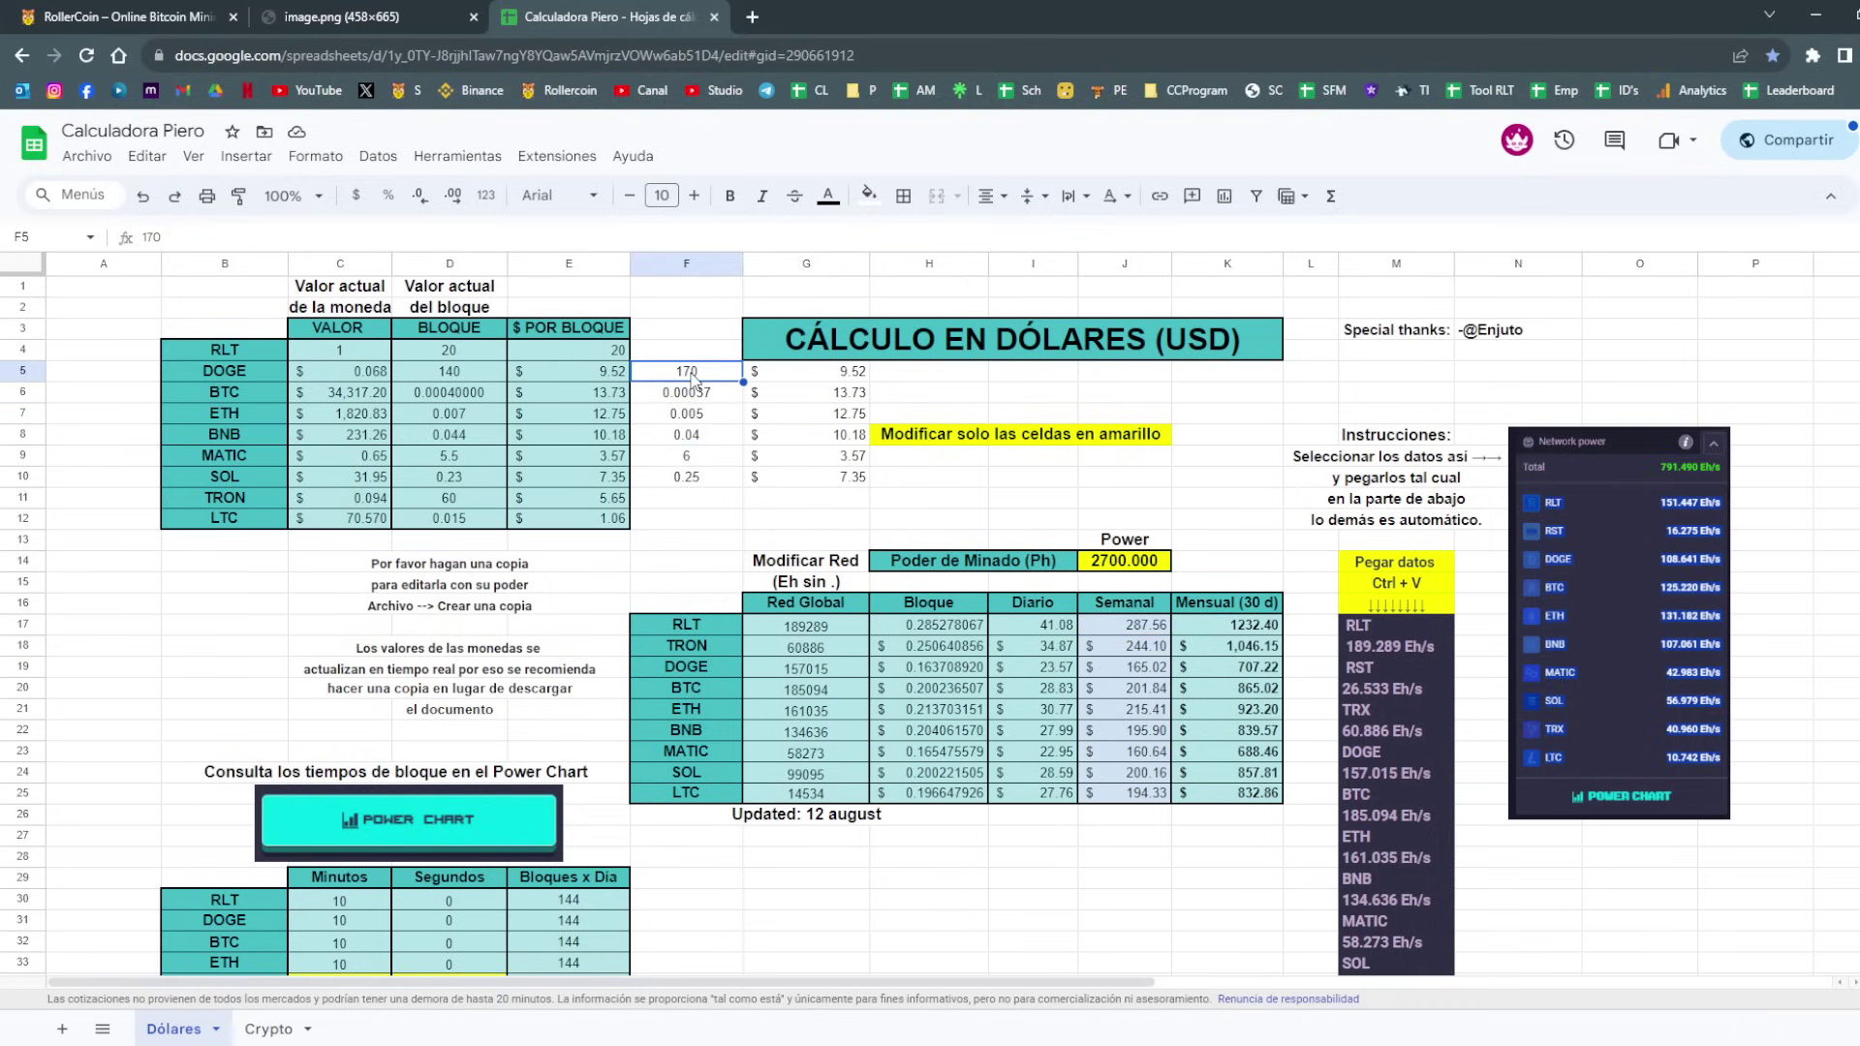
pyautogui.moveTo(694, 379); pyautogui.dragTo(694, 479)
pyautogui.hotkey('ctrl', 'c')
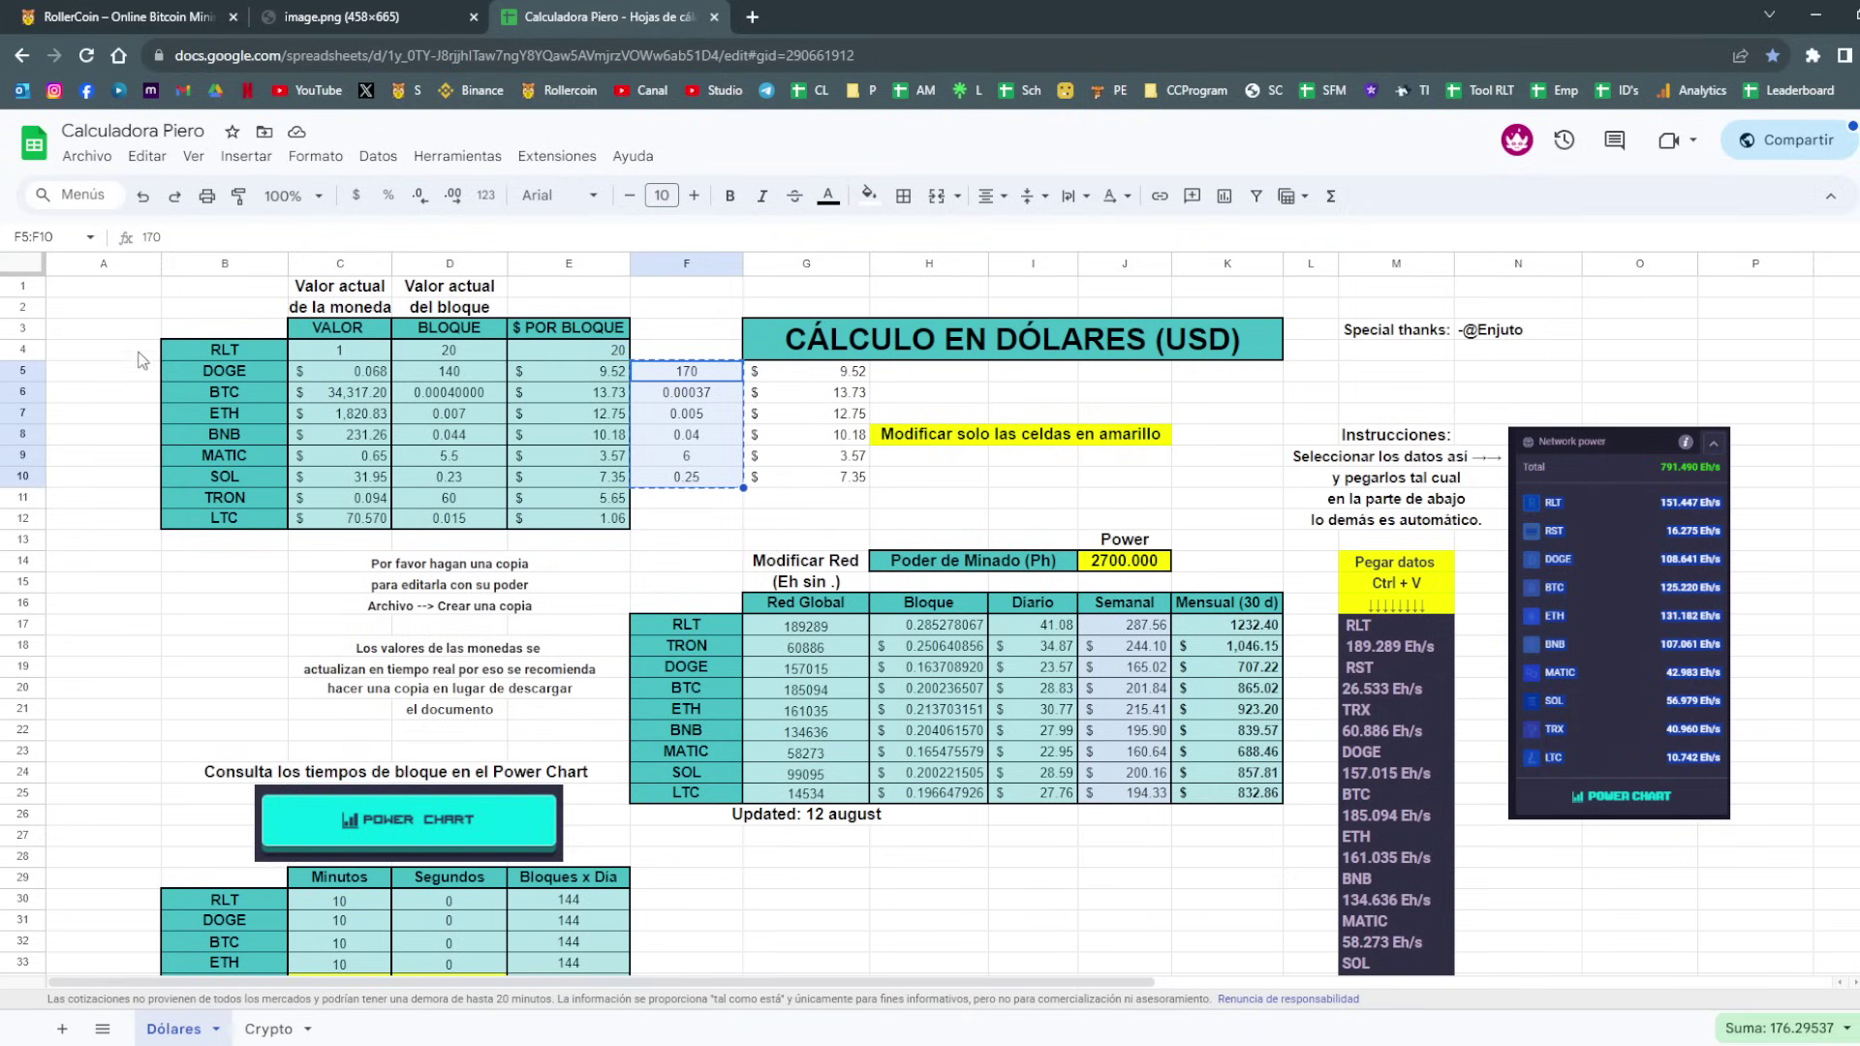
pyautogui.rightClick(110, 373)
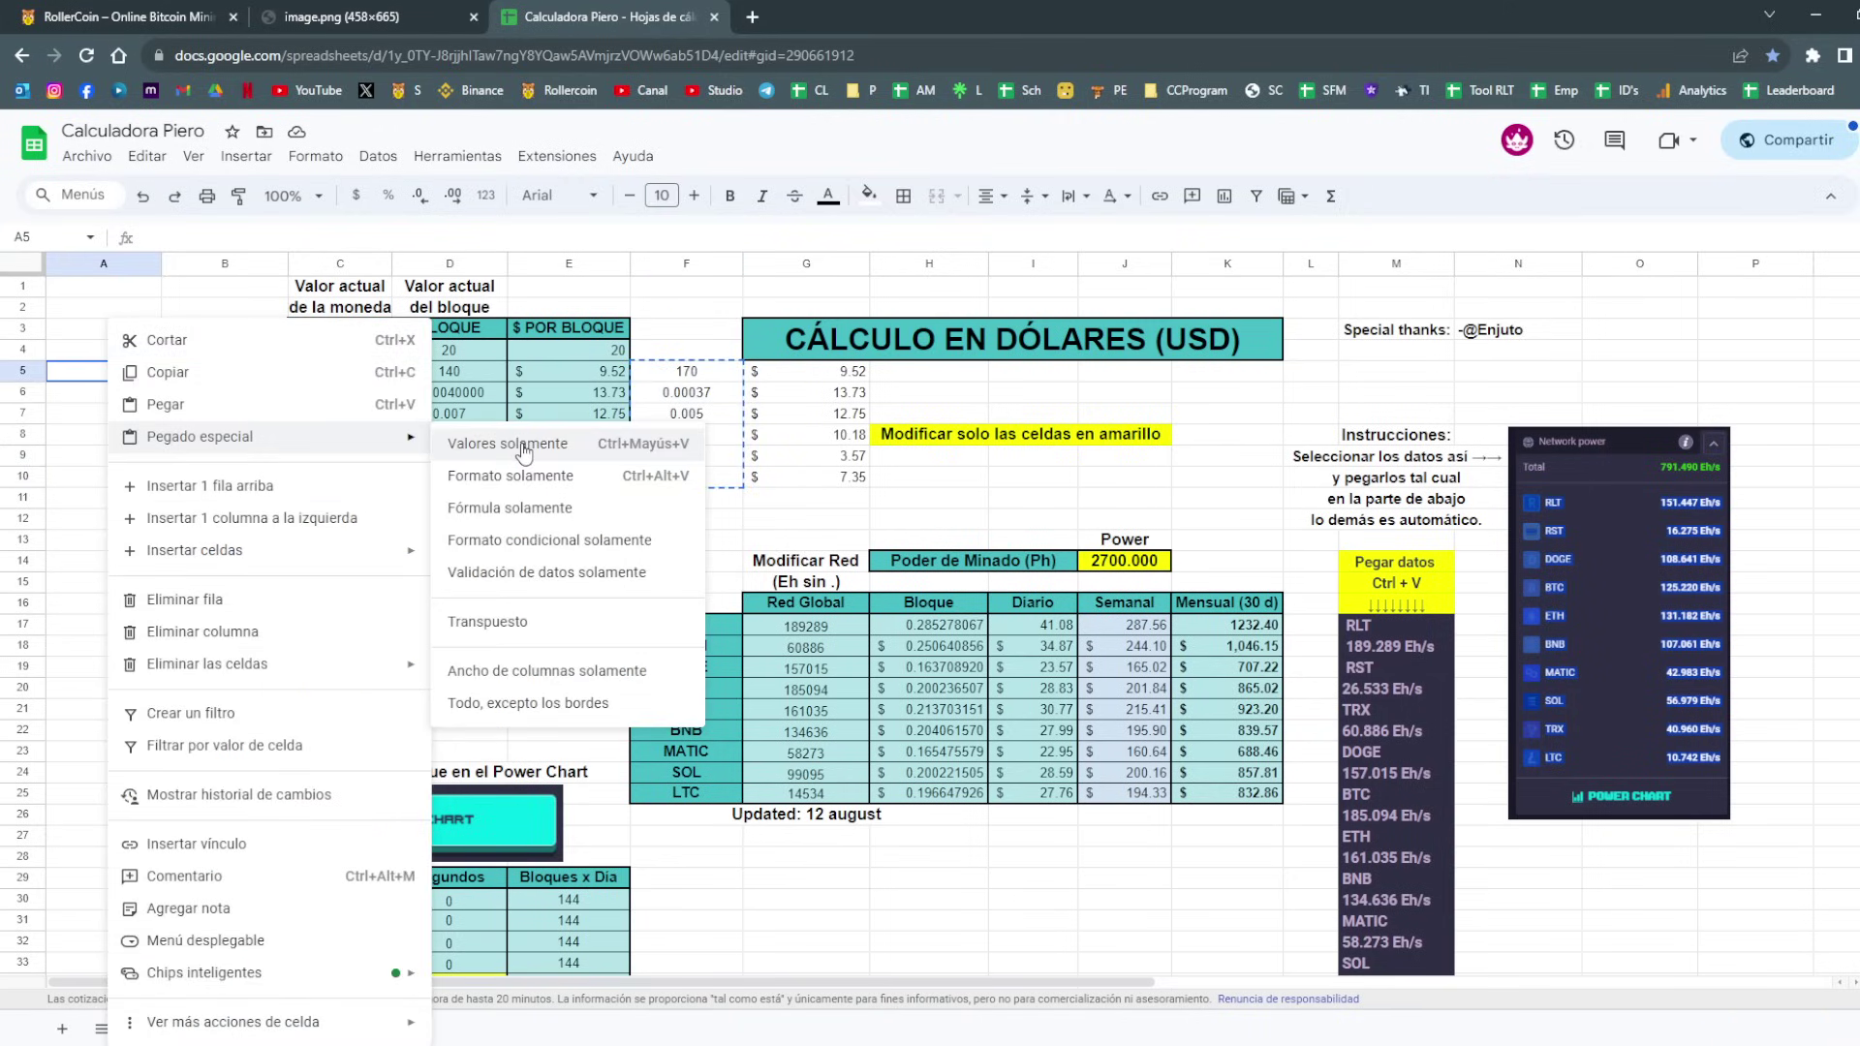
pyautogui.click(513, 449)
pyautogui.moveTo(686, 349); pyautogui.dragTo(688, 477)
pyautogui.press('Delete')
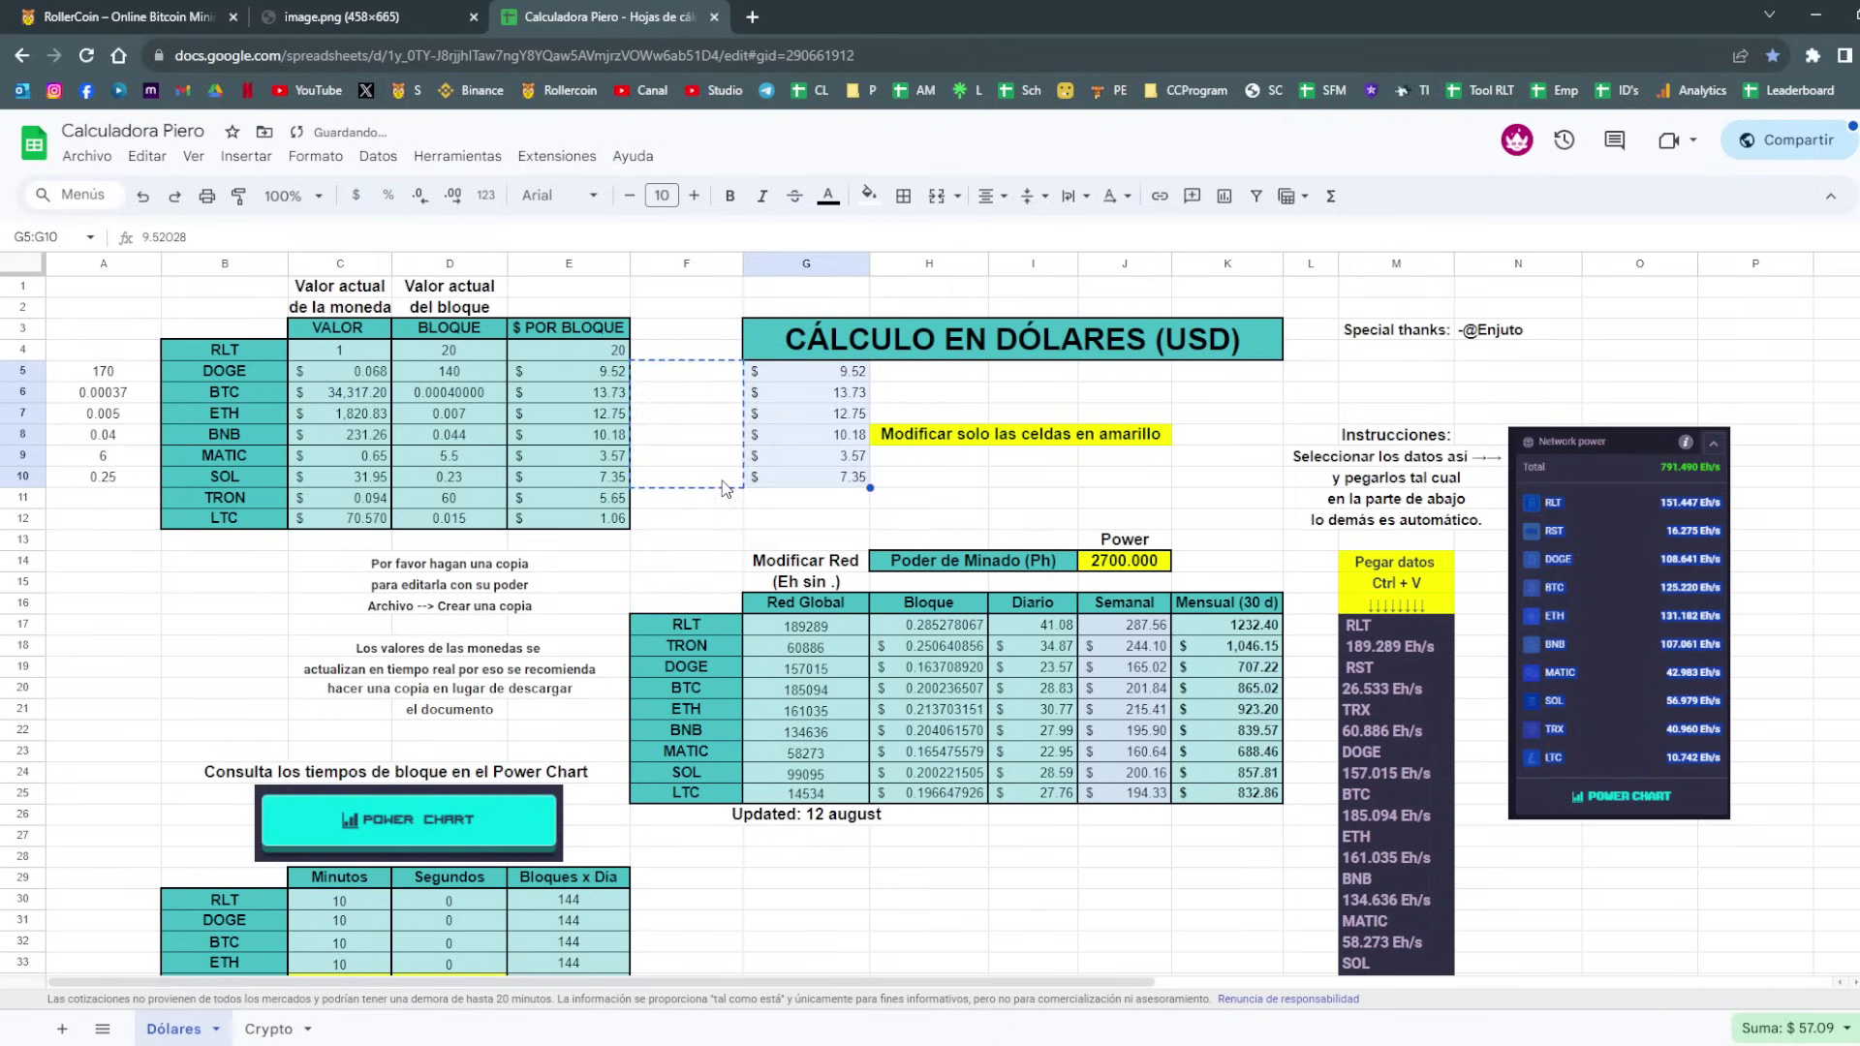
# Move the preserved dollar values from G5:G10 to F5:F10 and label them "antiguo" in F11.
pyautogui.hotkey('ctrl', 'z')
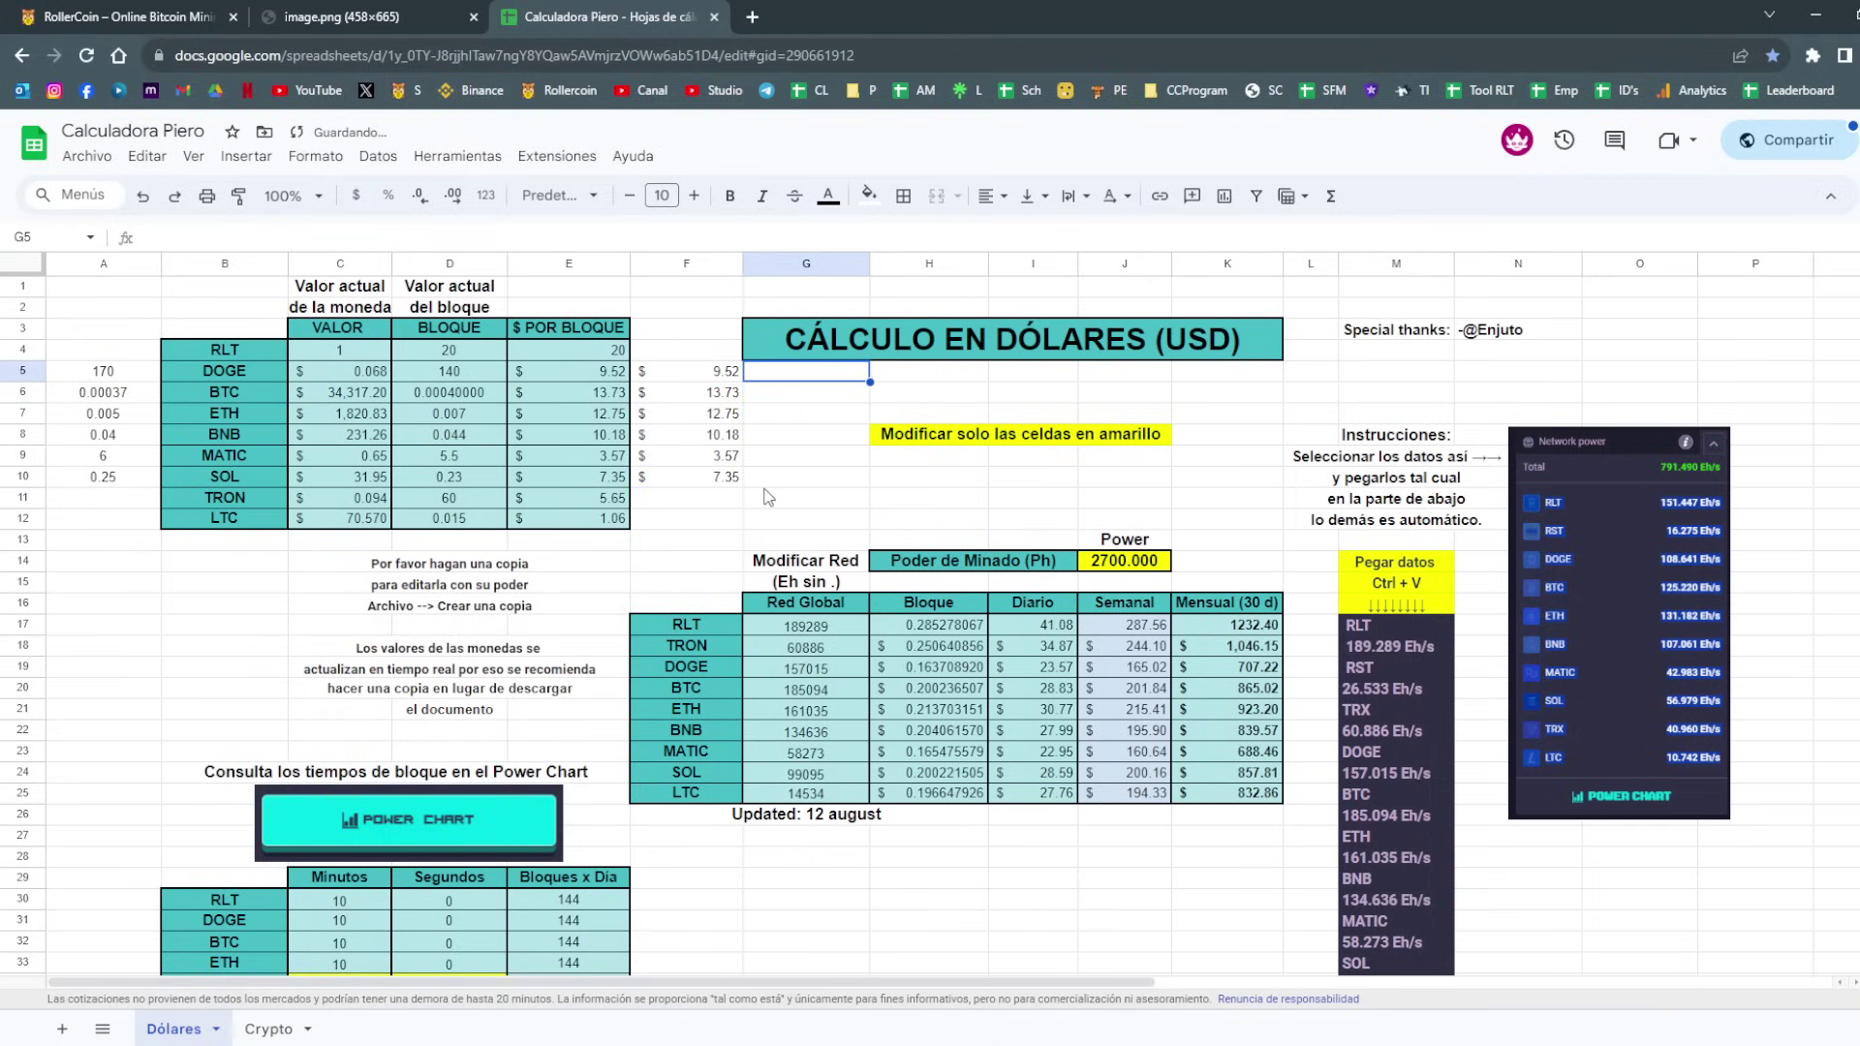
pyautogui.click(732, 507)
pyautogui.write('antiguo')
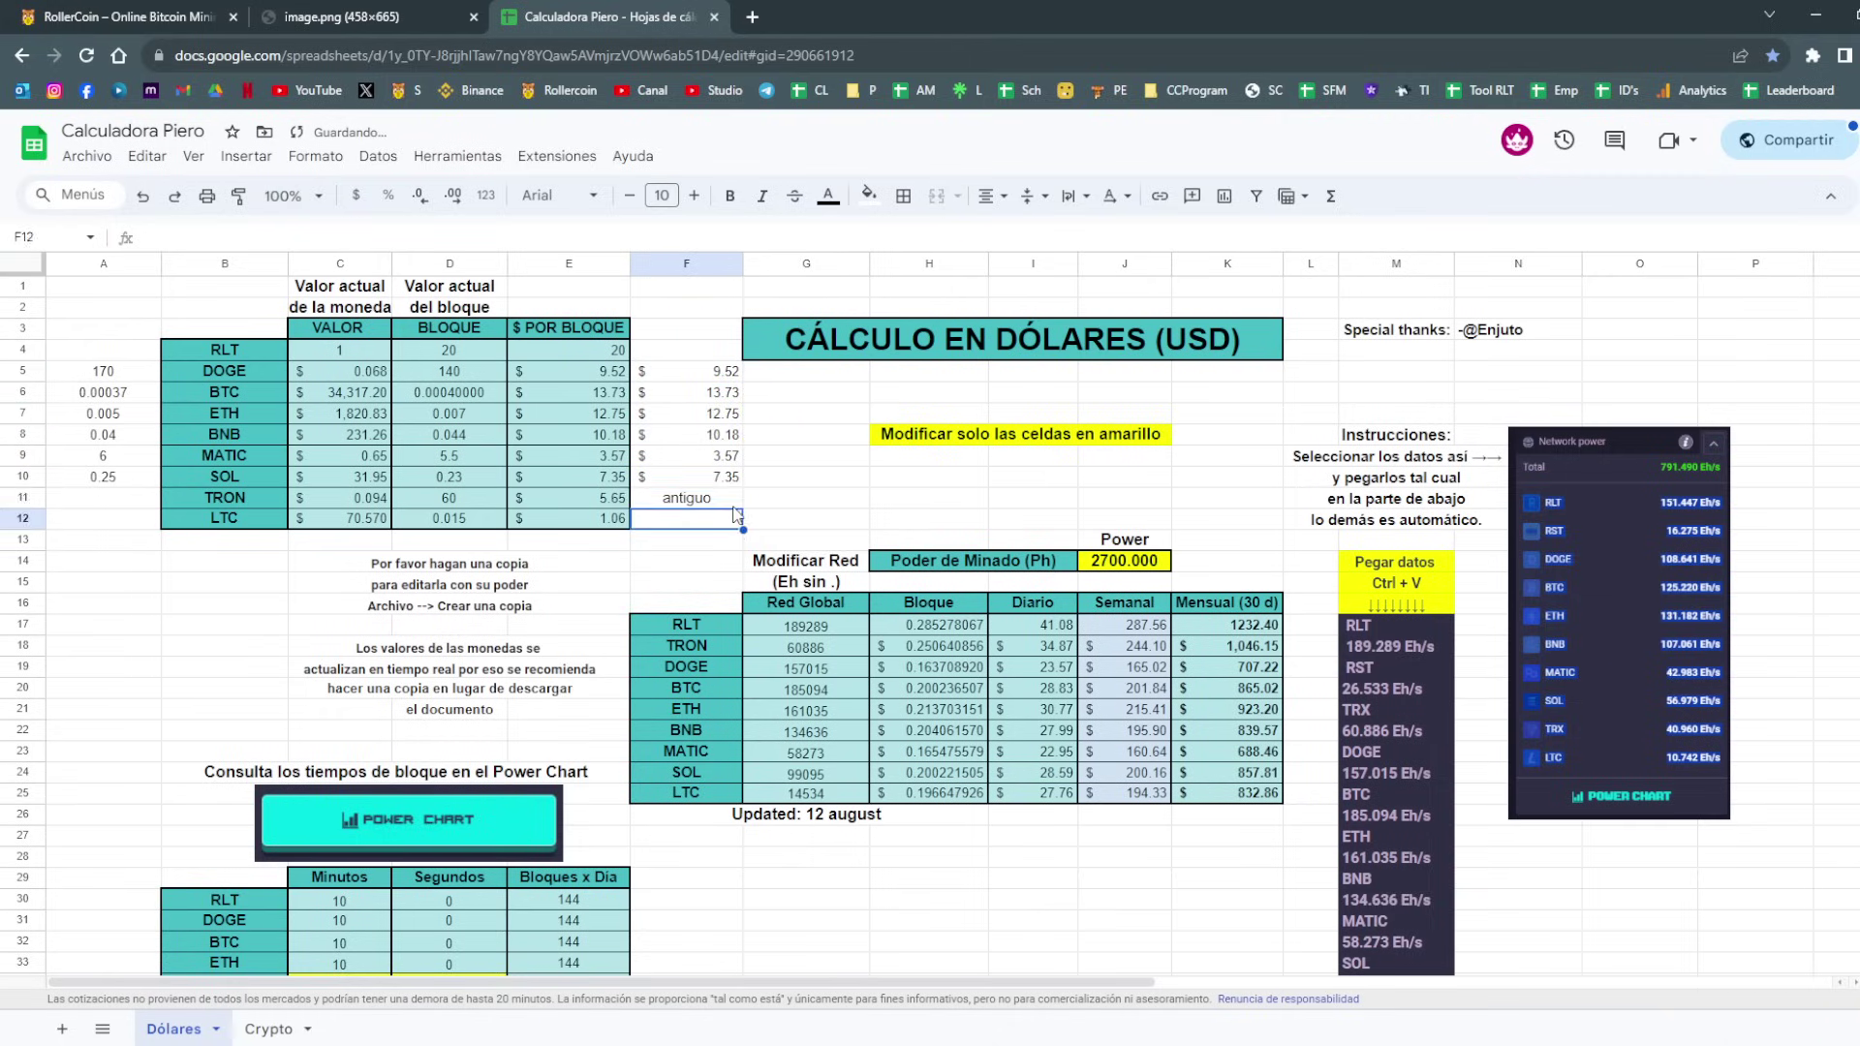
# Label the column beside "antiguo" as "nuevo" in G11.
pyautogui.press('Tab')
pyautogui.write('nuevo')
pyautogui.press('Return')
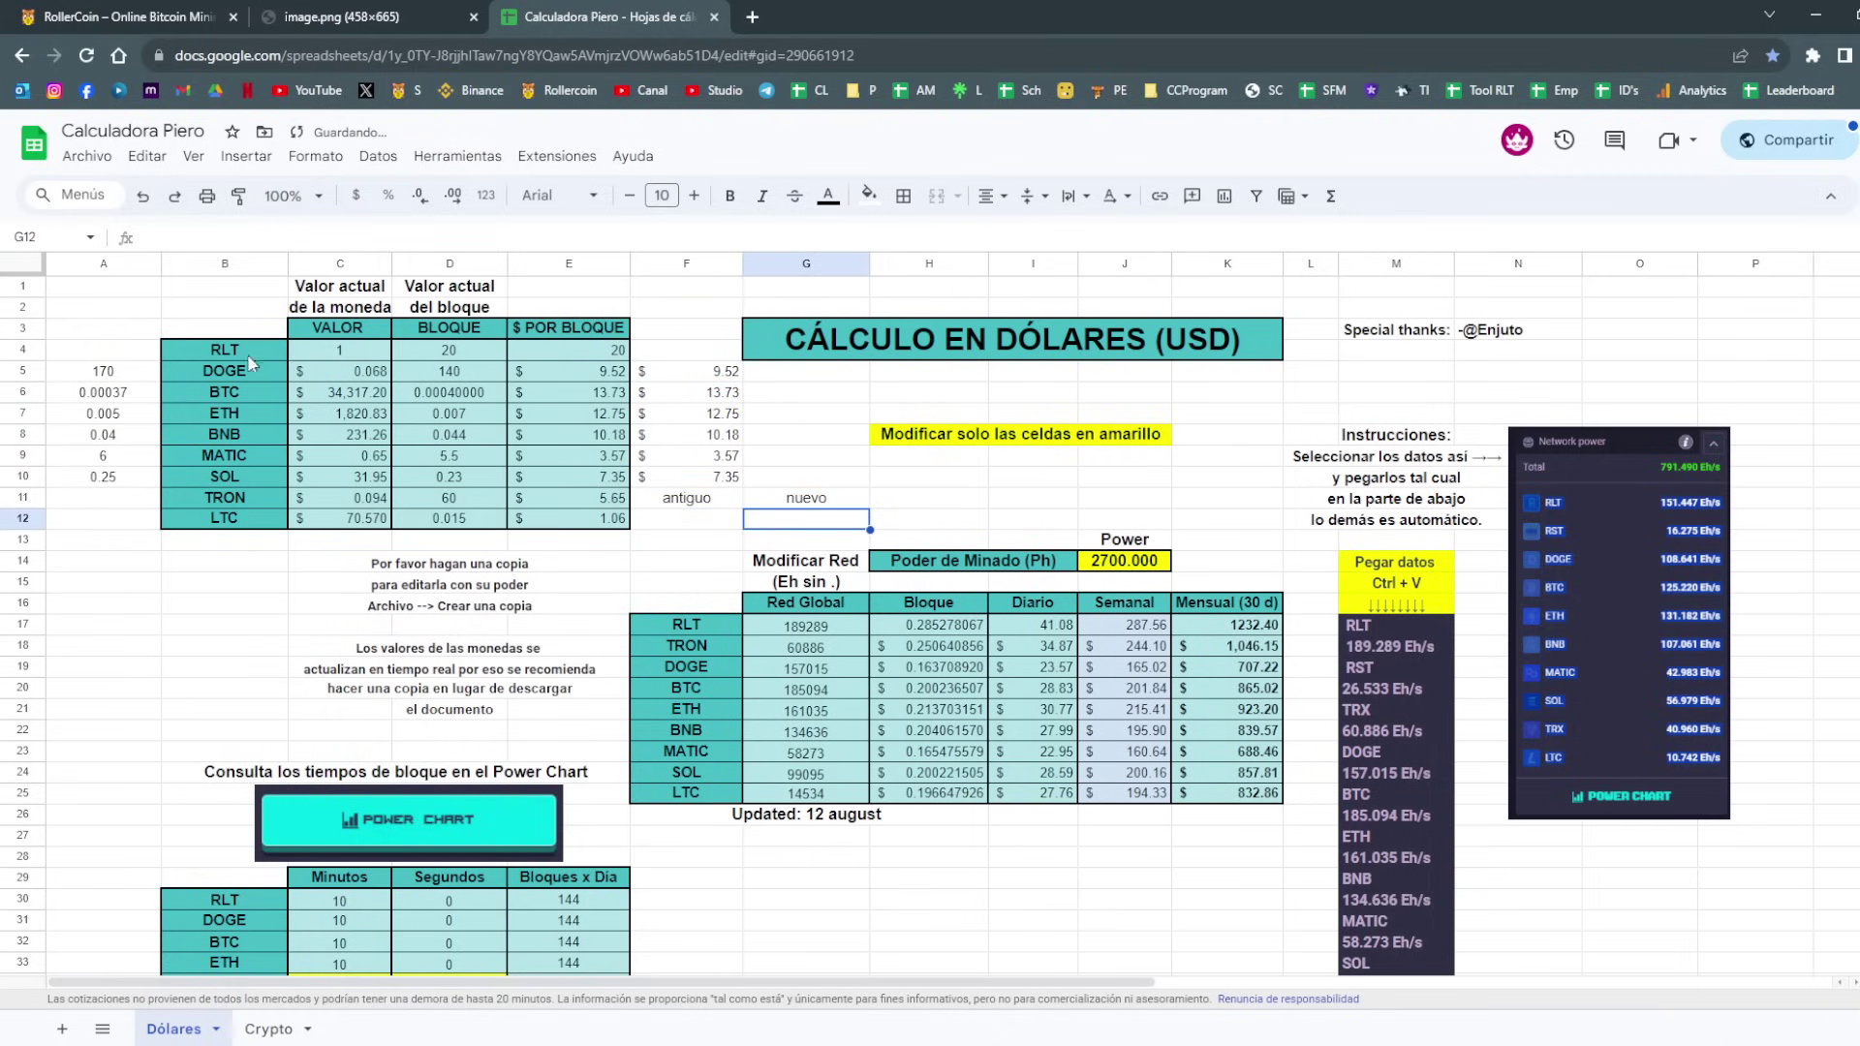
# Set the block reward to 170 for DOGE in D5 and 0.00037 for BTC in D6.
pyautogui.click(420, 374)
pyautogui.write('1')
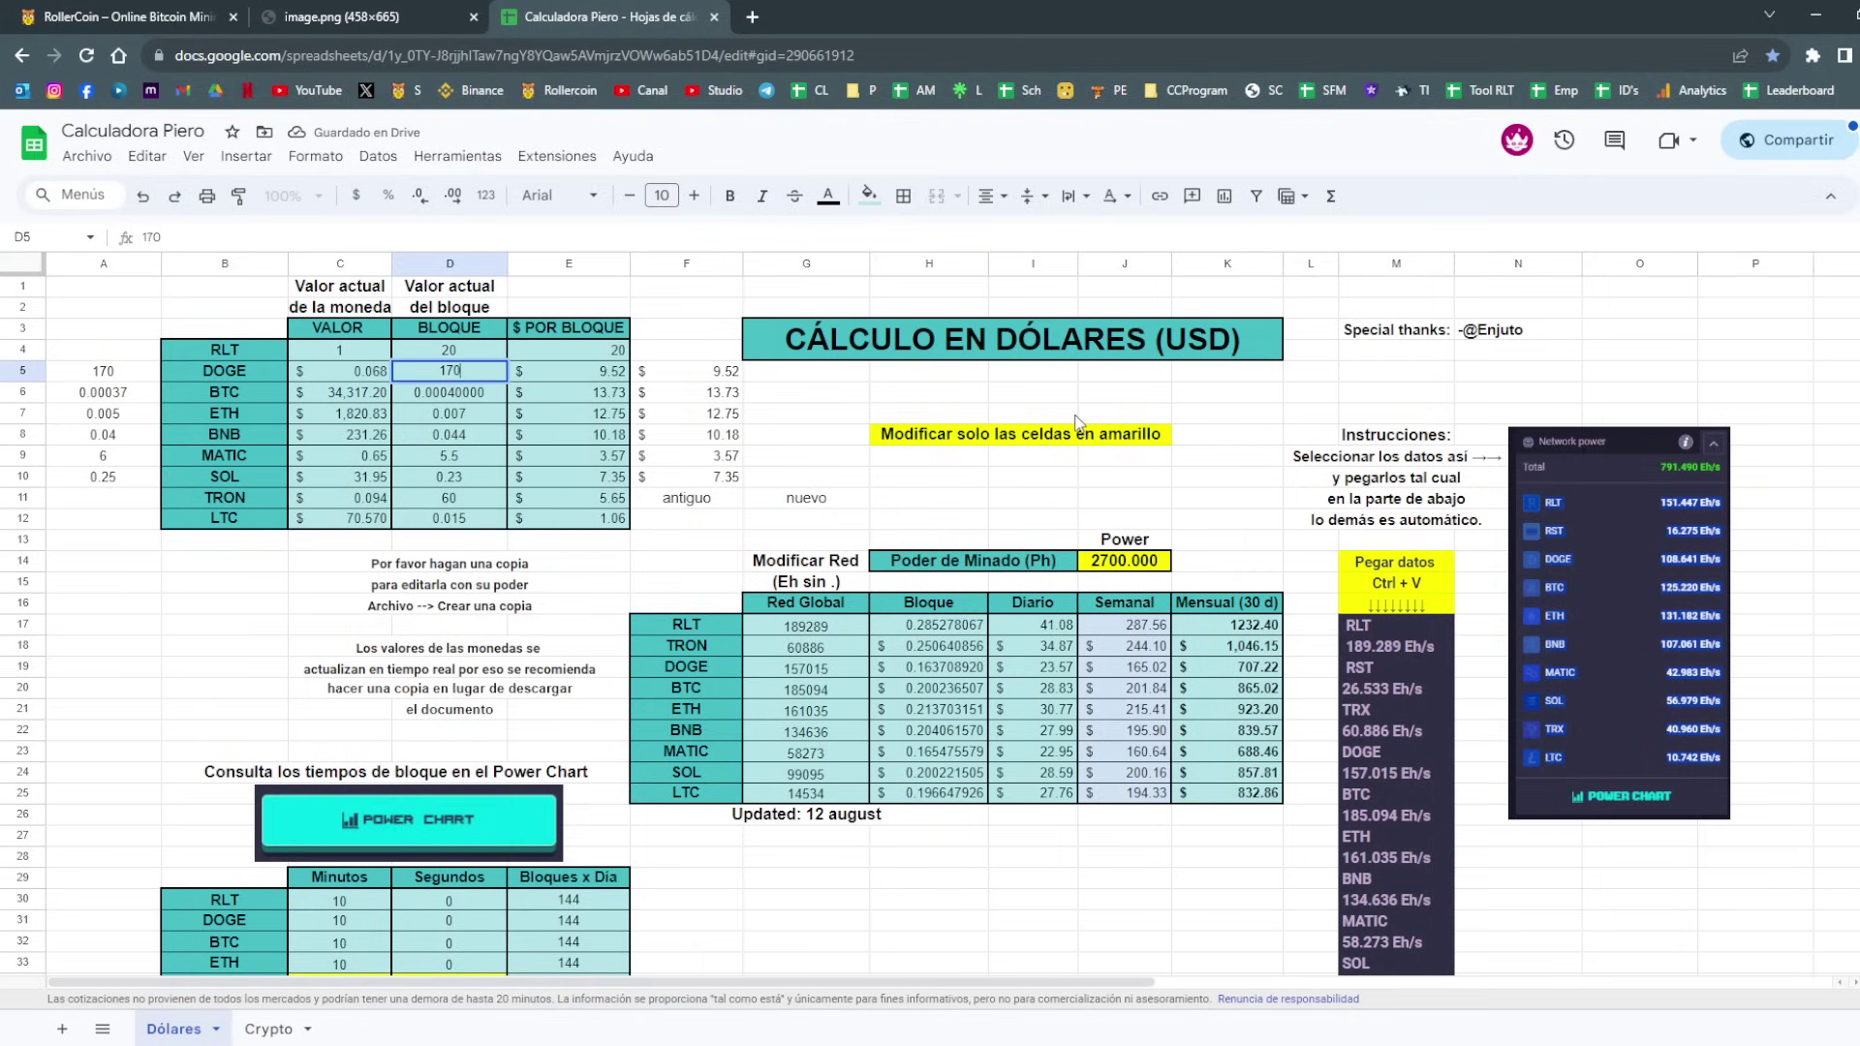
pyautogui.press('Return')
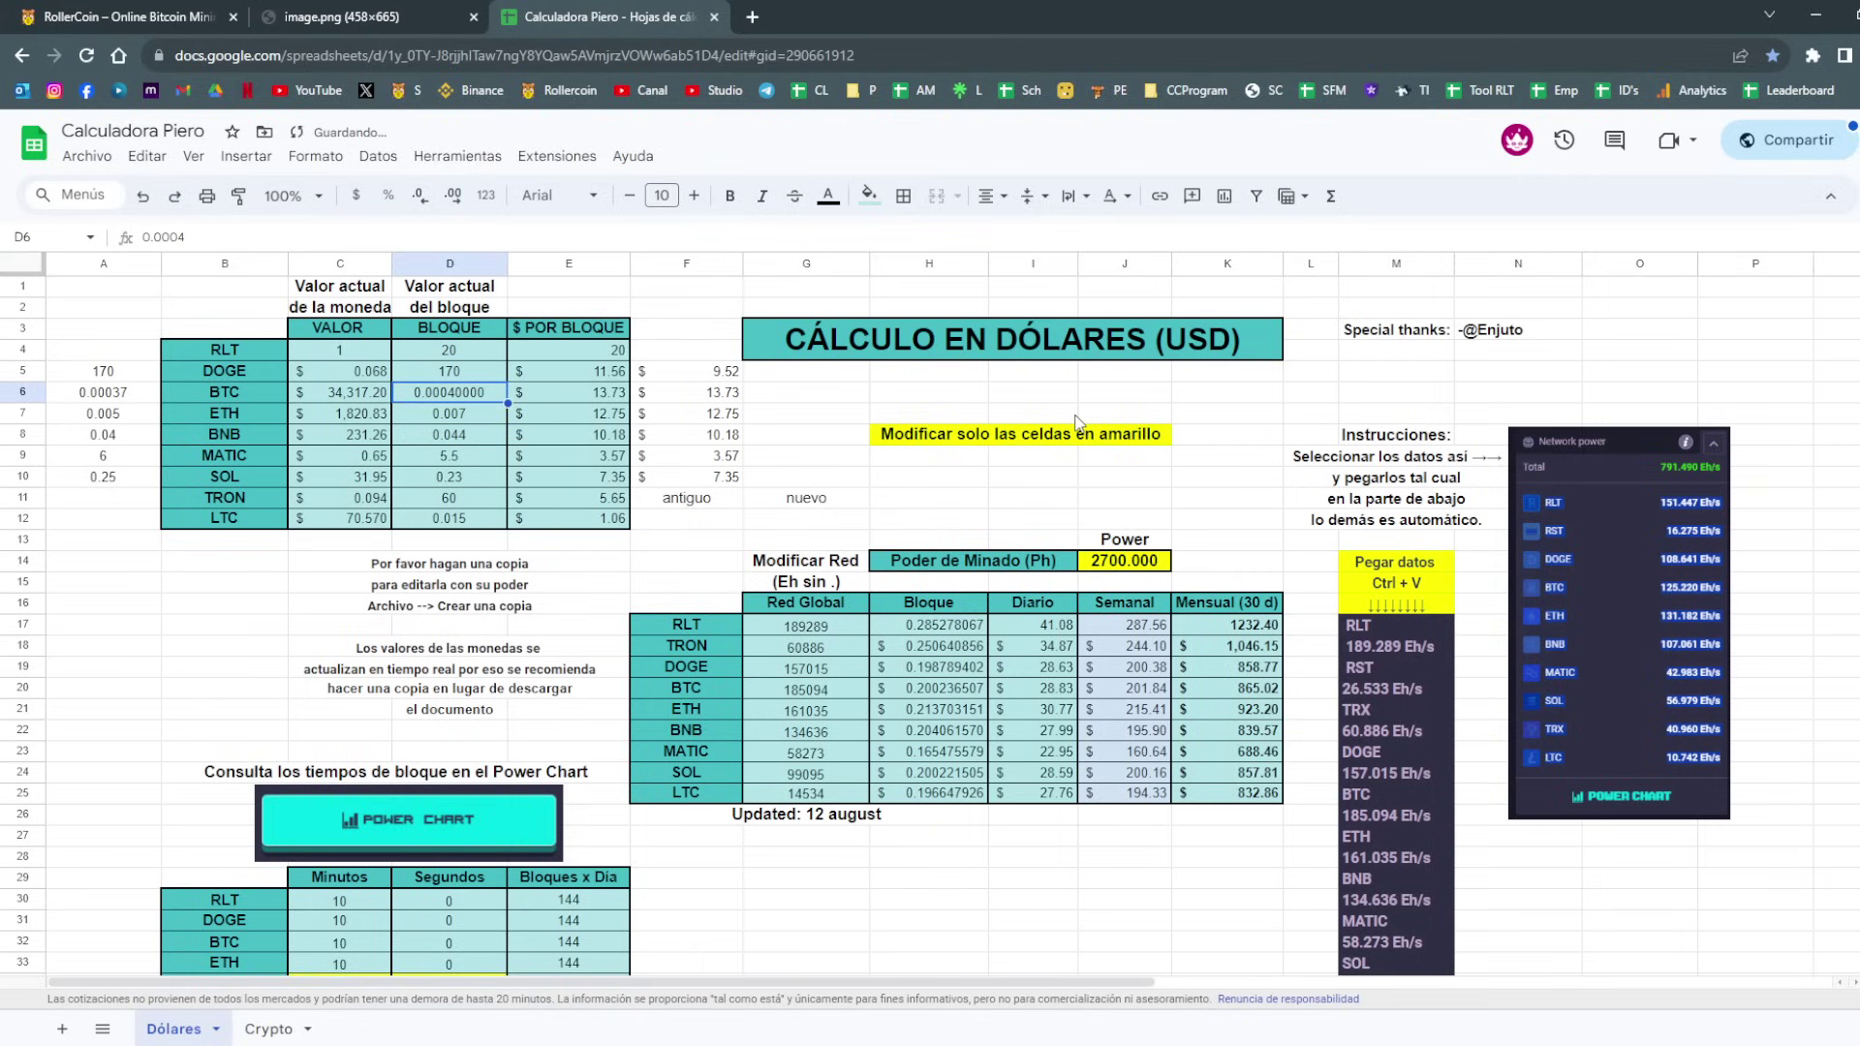
pyautogui.press('Return')
pyautogui.press('BackSpace')
pyautogui.write('37')
pyautogui.press('Return')
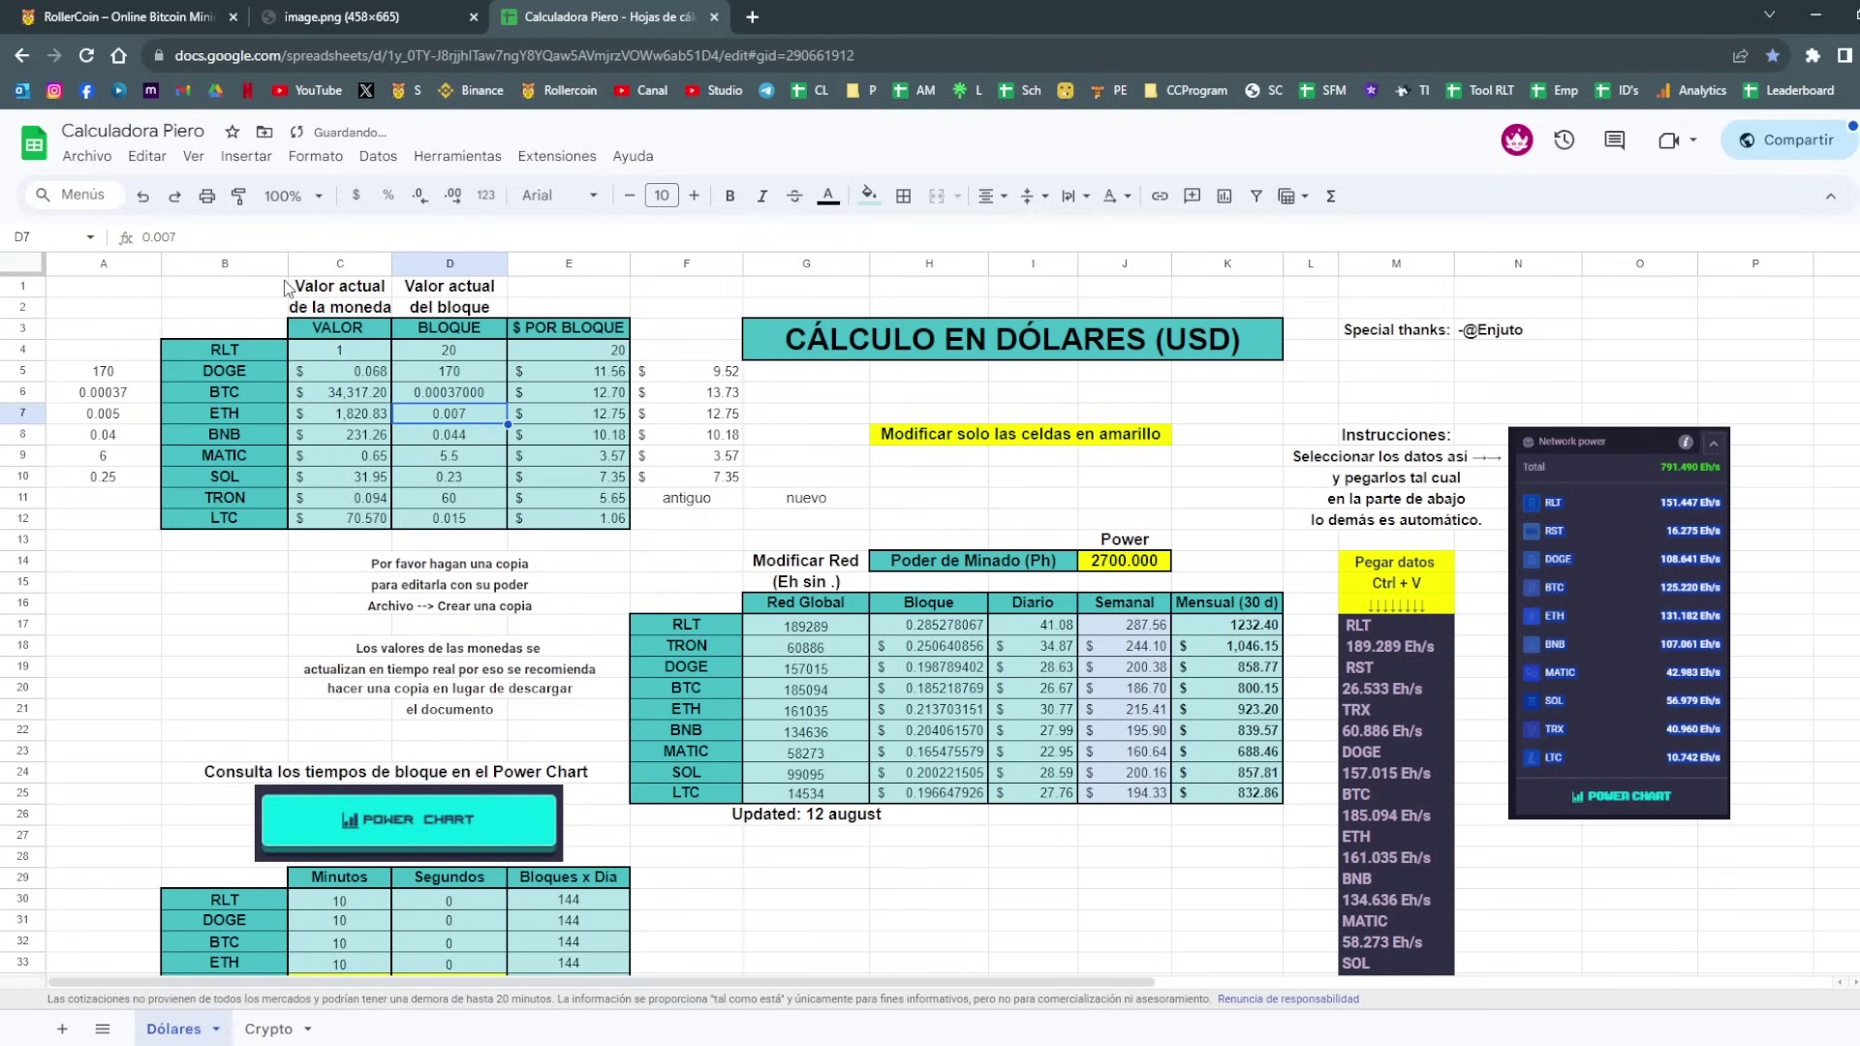
# Set the block reward to 0.005 for ETH in D7 and 0.04 for BNB in D8.
pyautogui.press('Return')
pyautogui.press('BackSpace')
pyautogui.write('5')
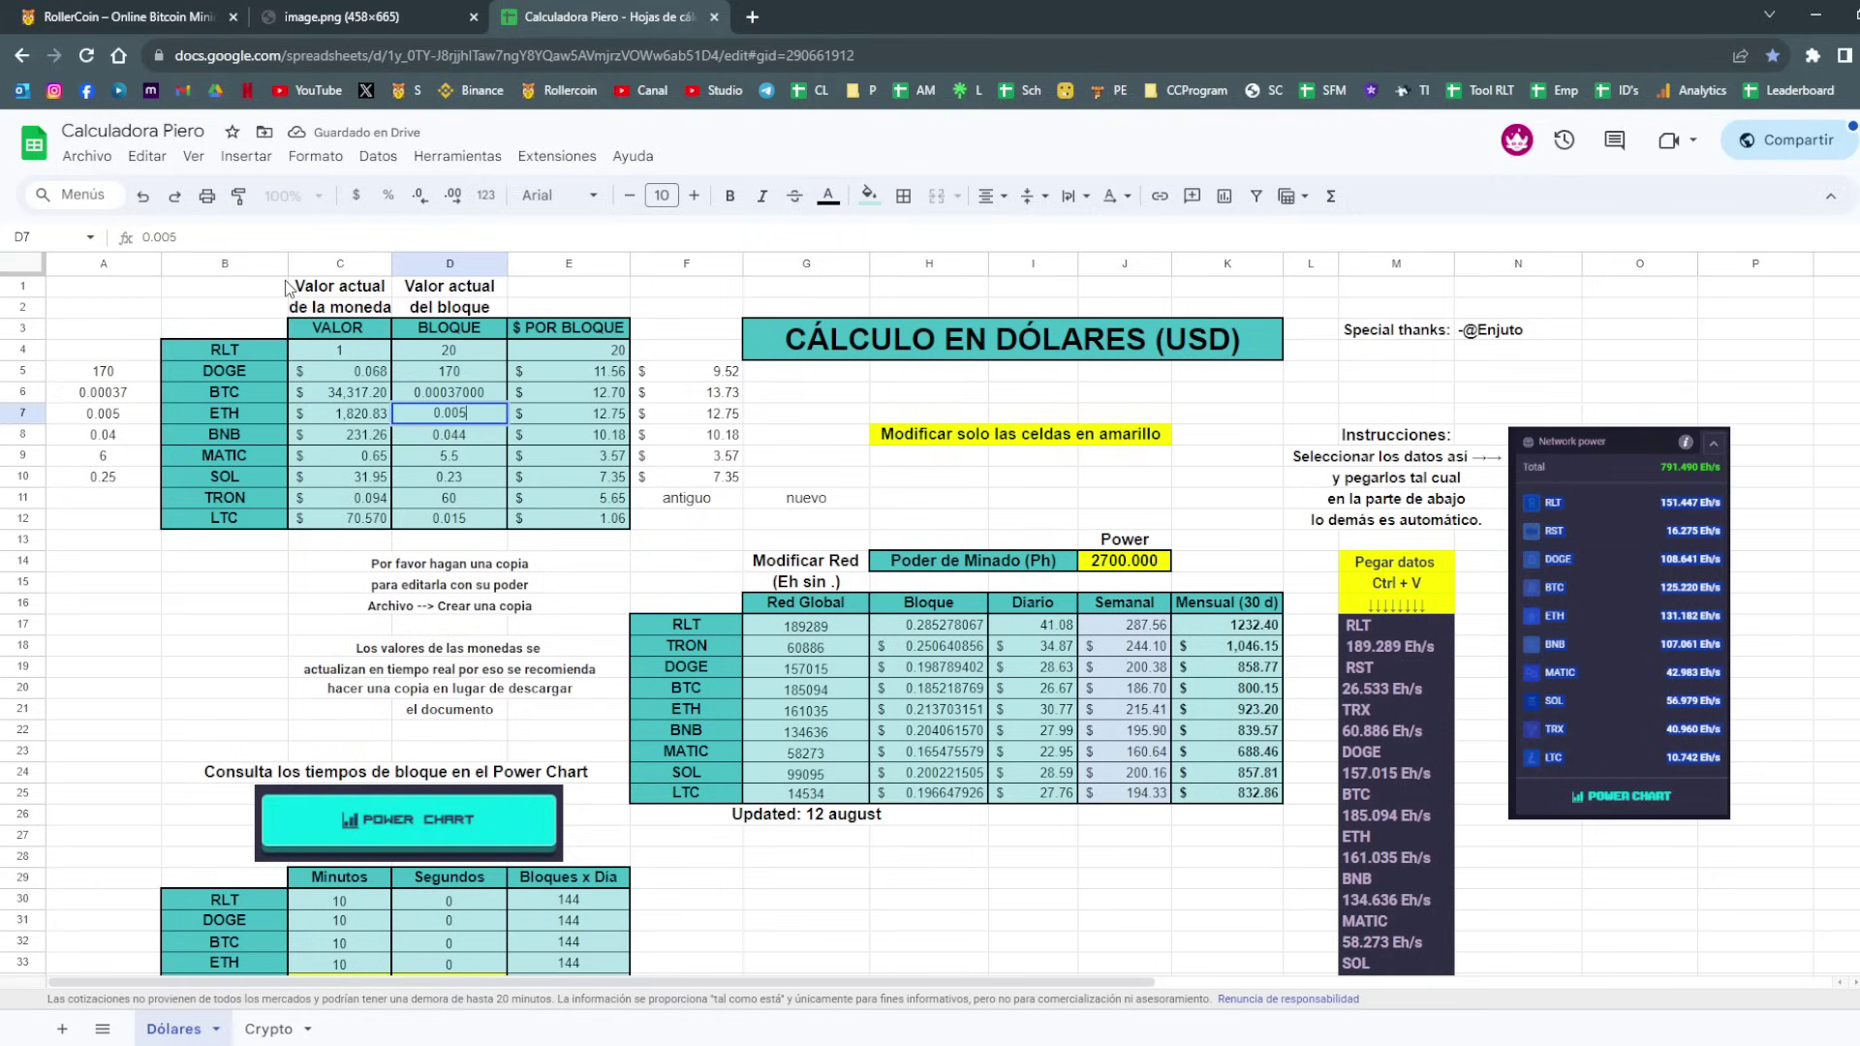
pyautogui.press('Return')
pyautogui.press('Return')
pyautogui.press('BackSpace')
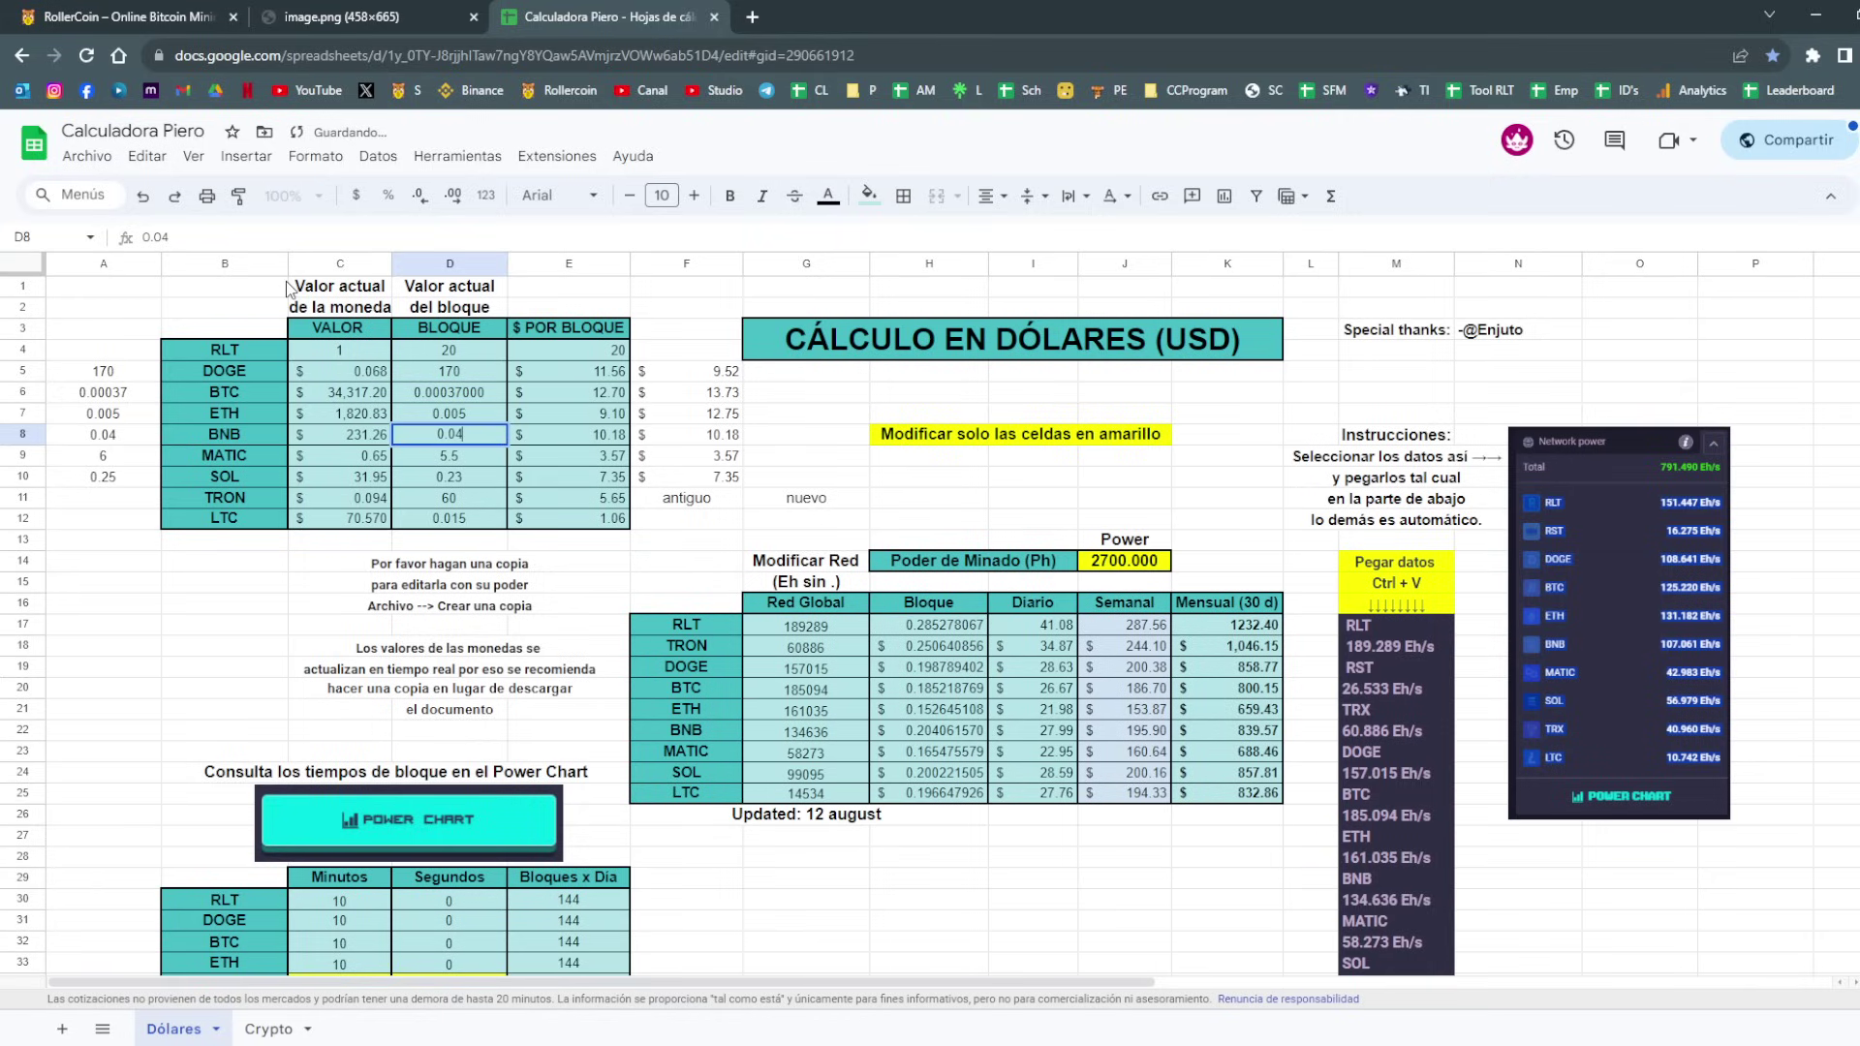
pyautogui.press('Return')
# Set the block reward to 6 for MATIC in D9 and 0.25 for SOL in D10.
pyautogui.write('6')
pyautogui.press('Return')
pyautogui.press('Return')
pyautogui.press('BackSpace')
pyautogui.write('5')
pyautogui.press('Return')
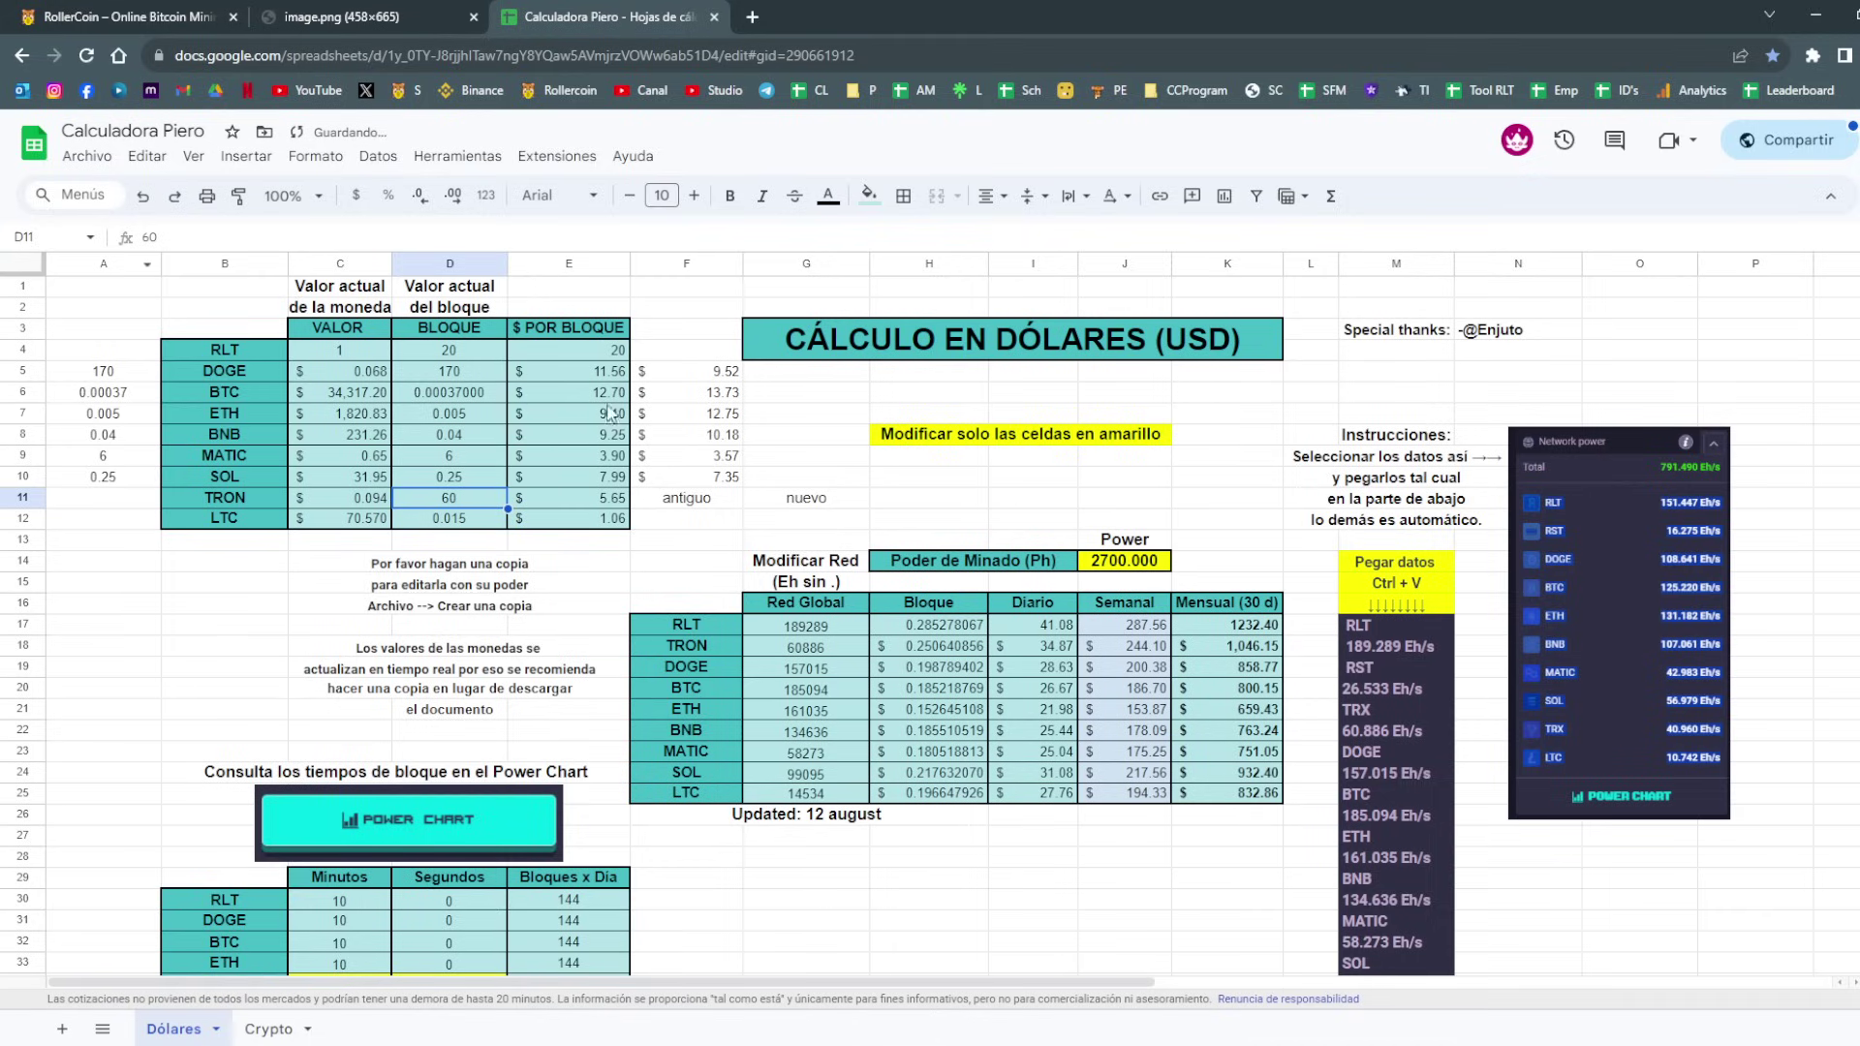
# Copy the recalculated dollar-per-block figures from E5:E10 and paste only their values into G5:G10.
pyautogui.moveTo(581, 371); pyautogui.dragTo(615, 481)
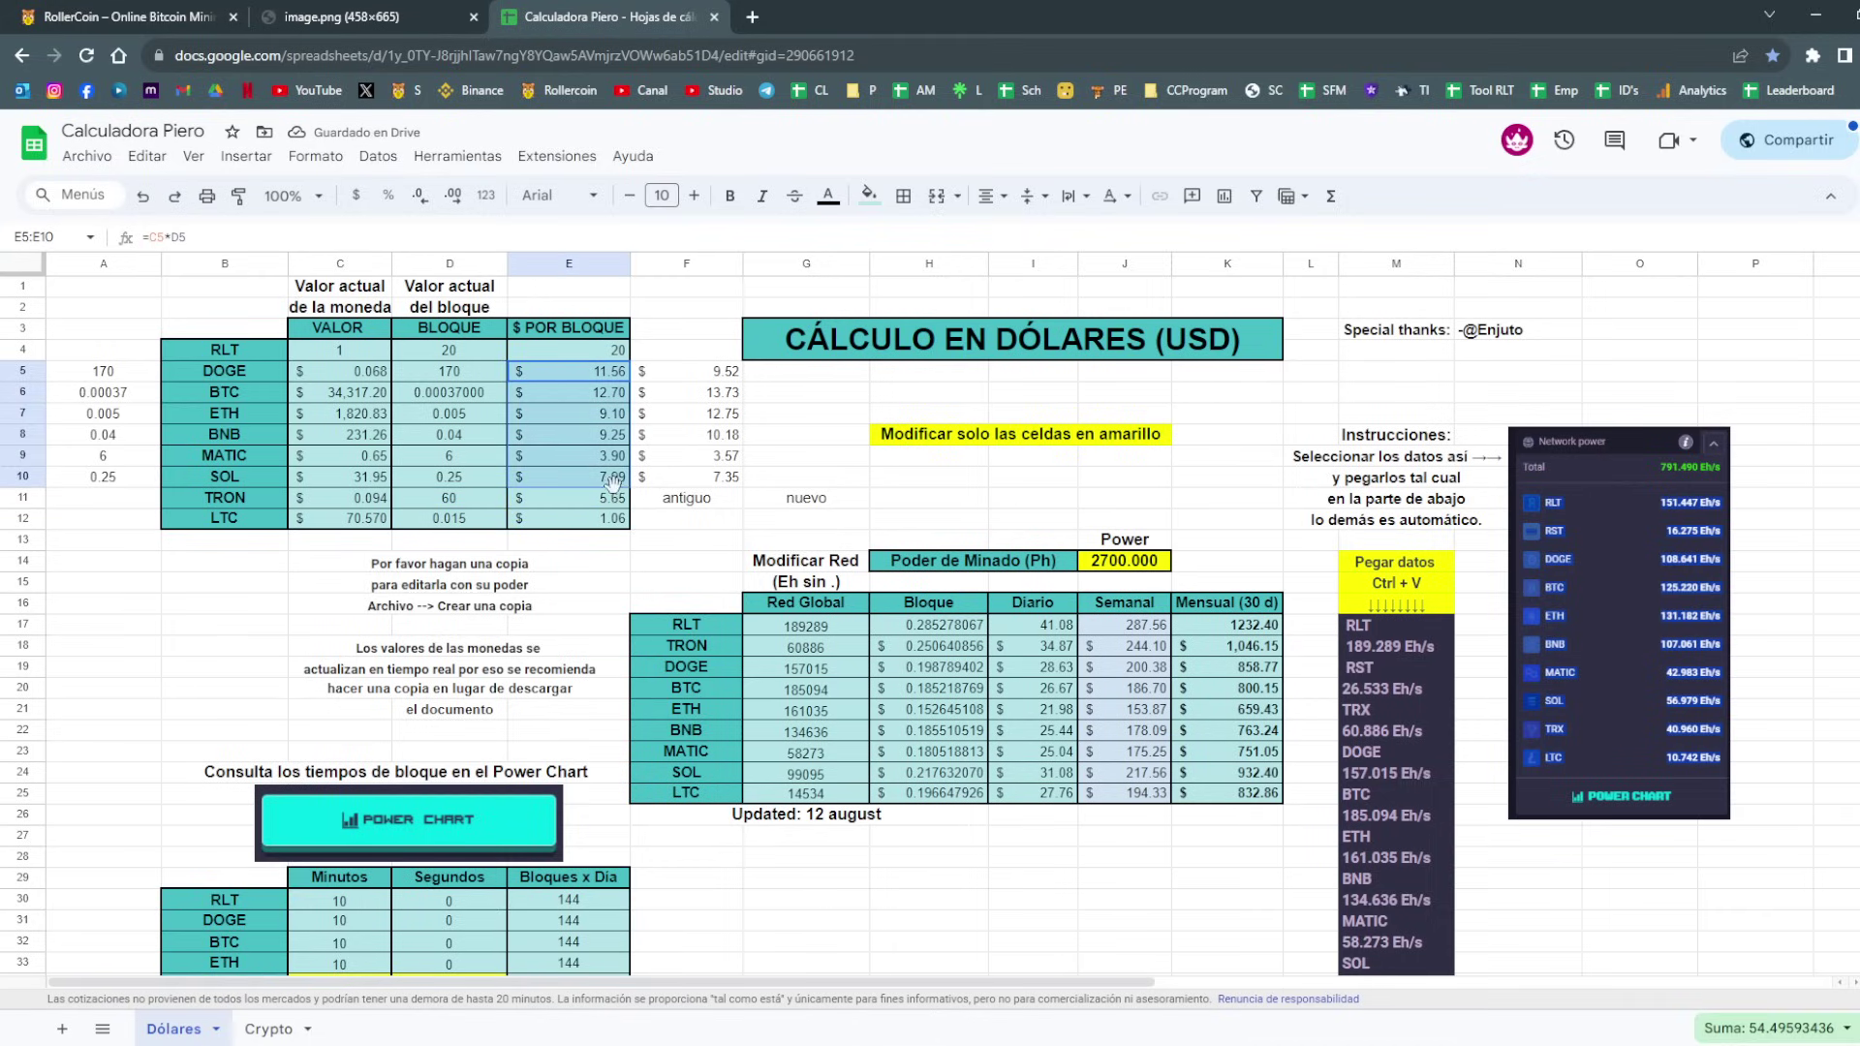
pyautogui.rightClick(786, 373)
pyautogui.moveTo(892, 311)
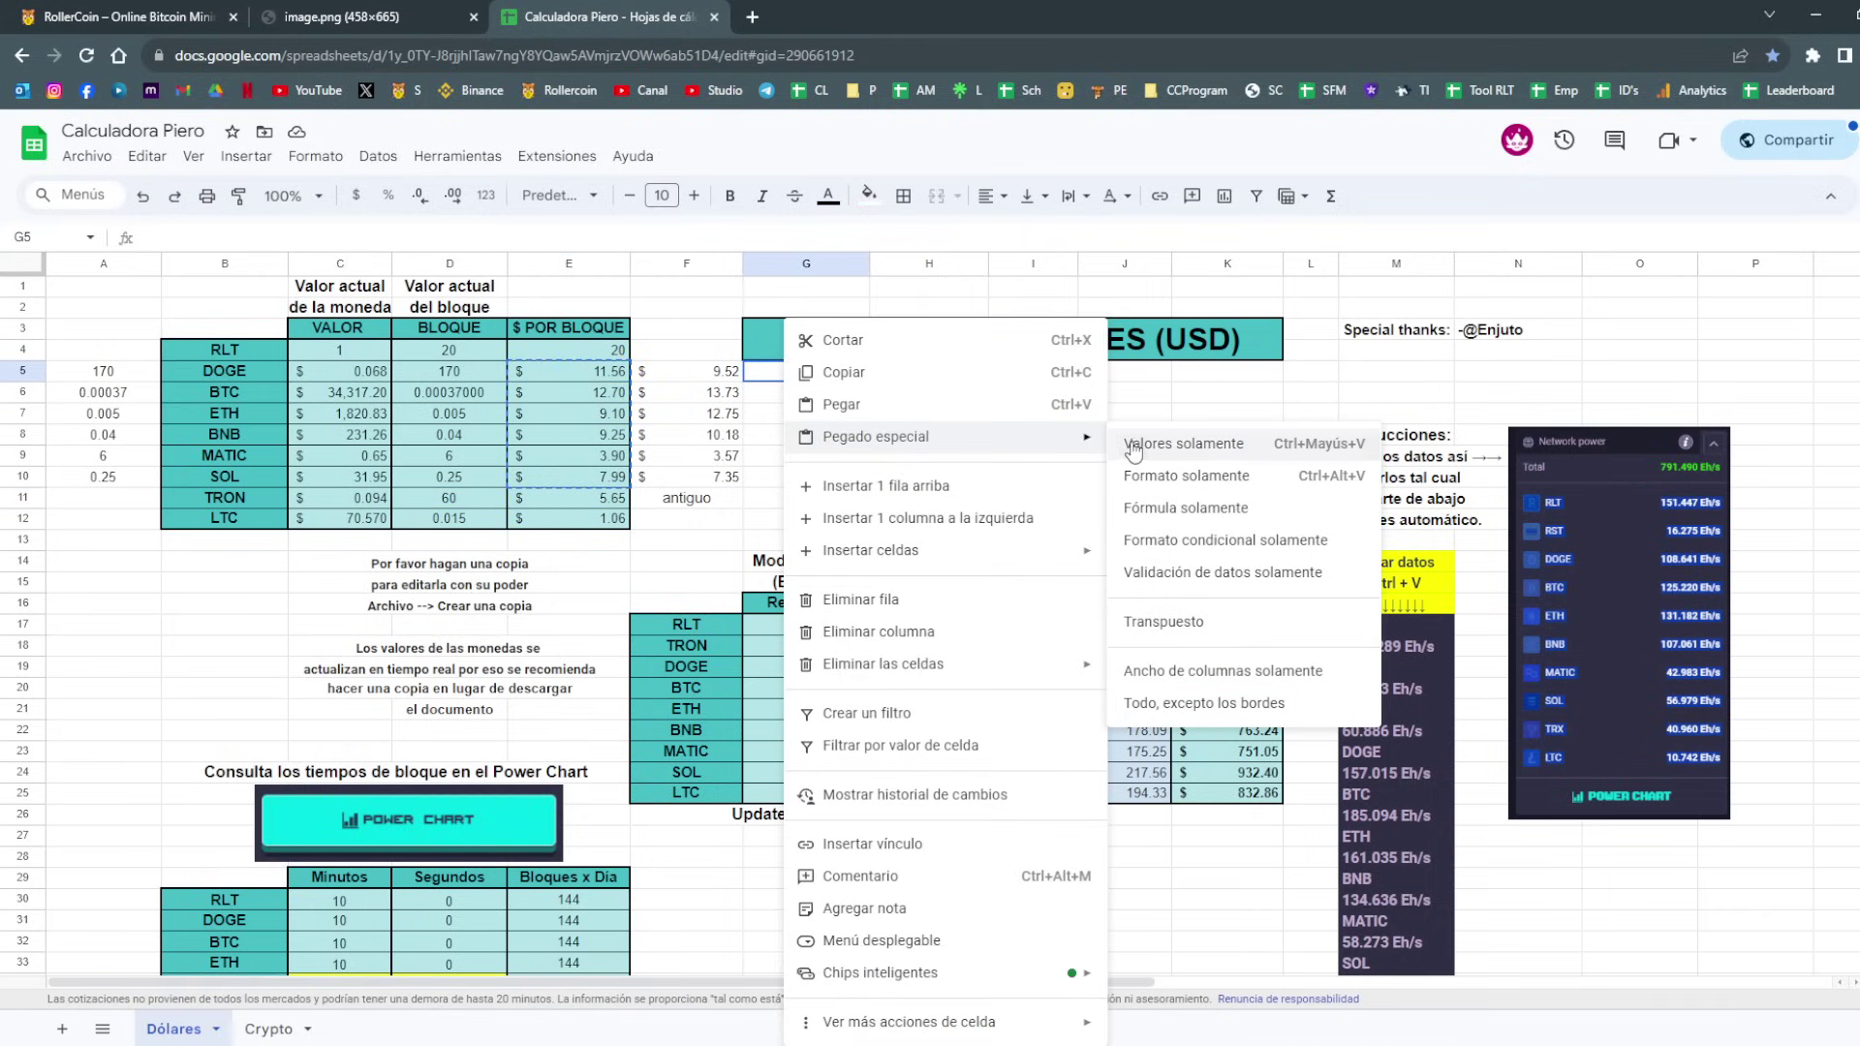
pyautogui.click(1201, 323)
pyautogui.click(923, 374)
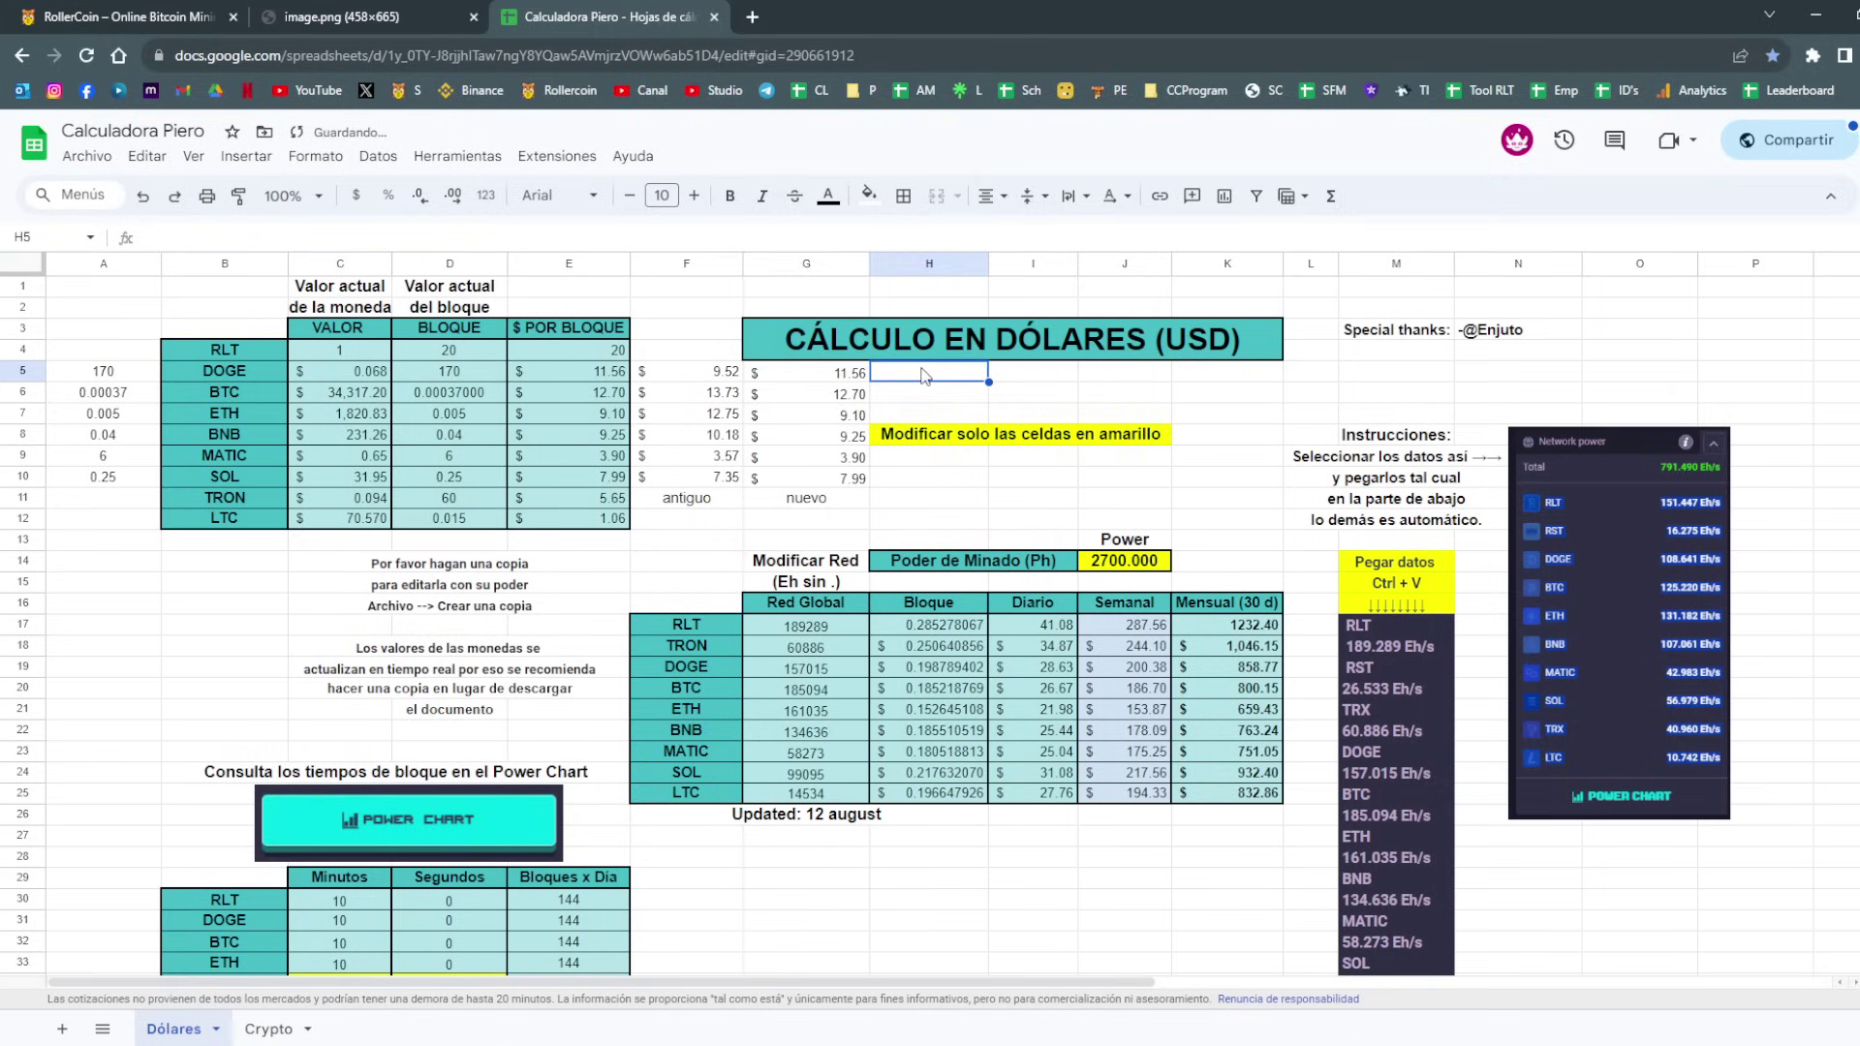
# Compare the old and new dollar-per-block values in columns F and G, coin by coin from DOGE to SOL.
pyautogui.press('Left')
pyautogui.press('Left')
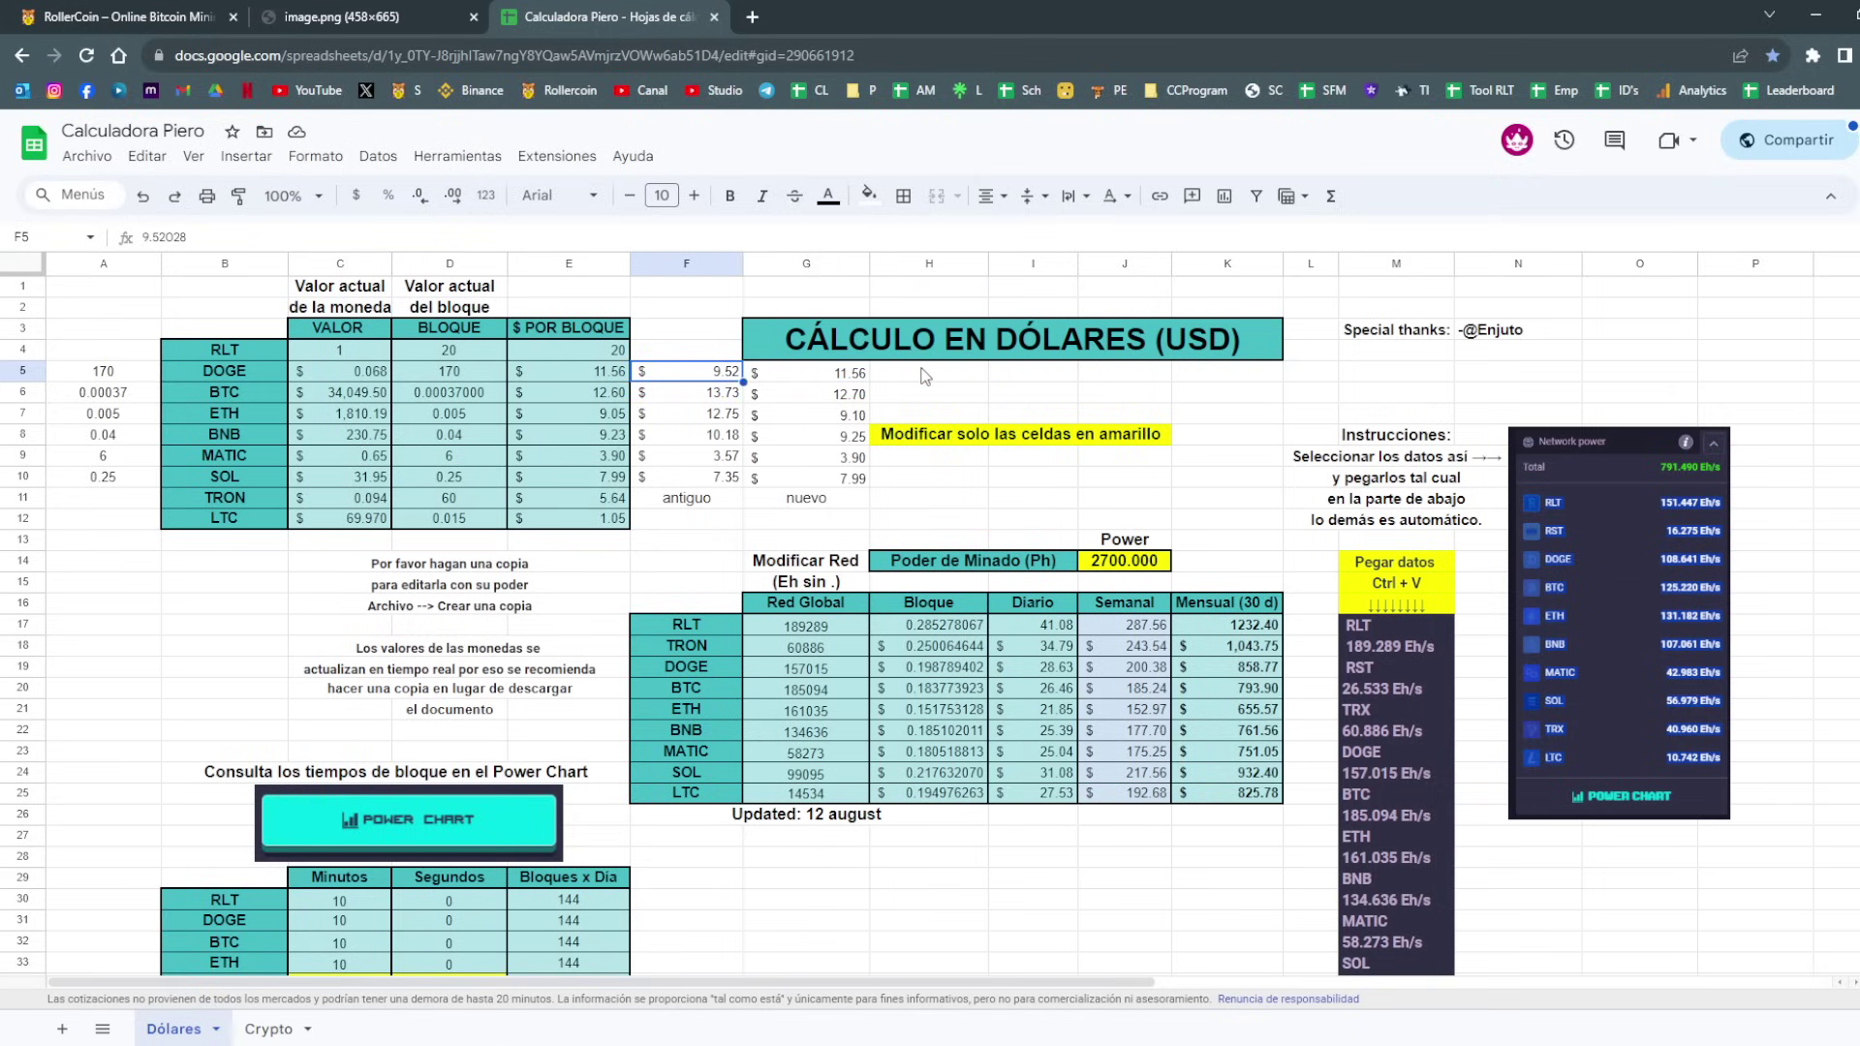
pyautogui.press('Right')
pyautogui.press('Left')
pyautogui.press('Down')
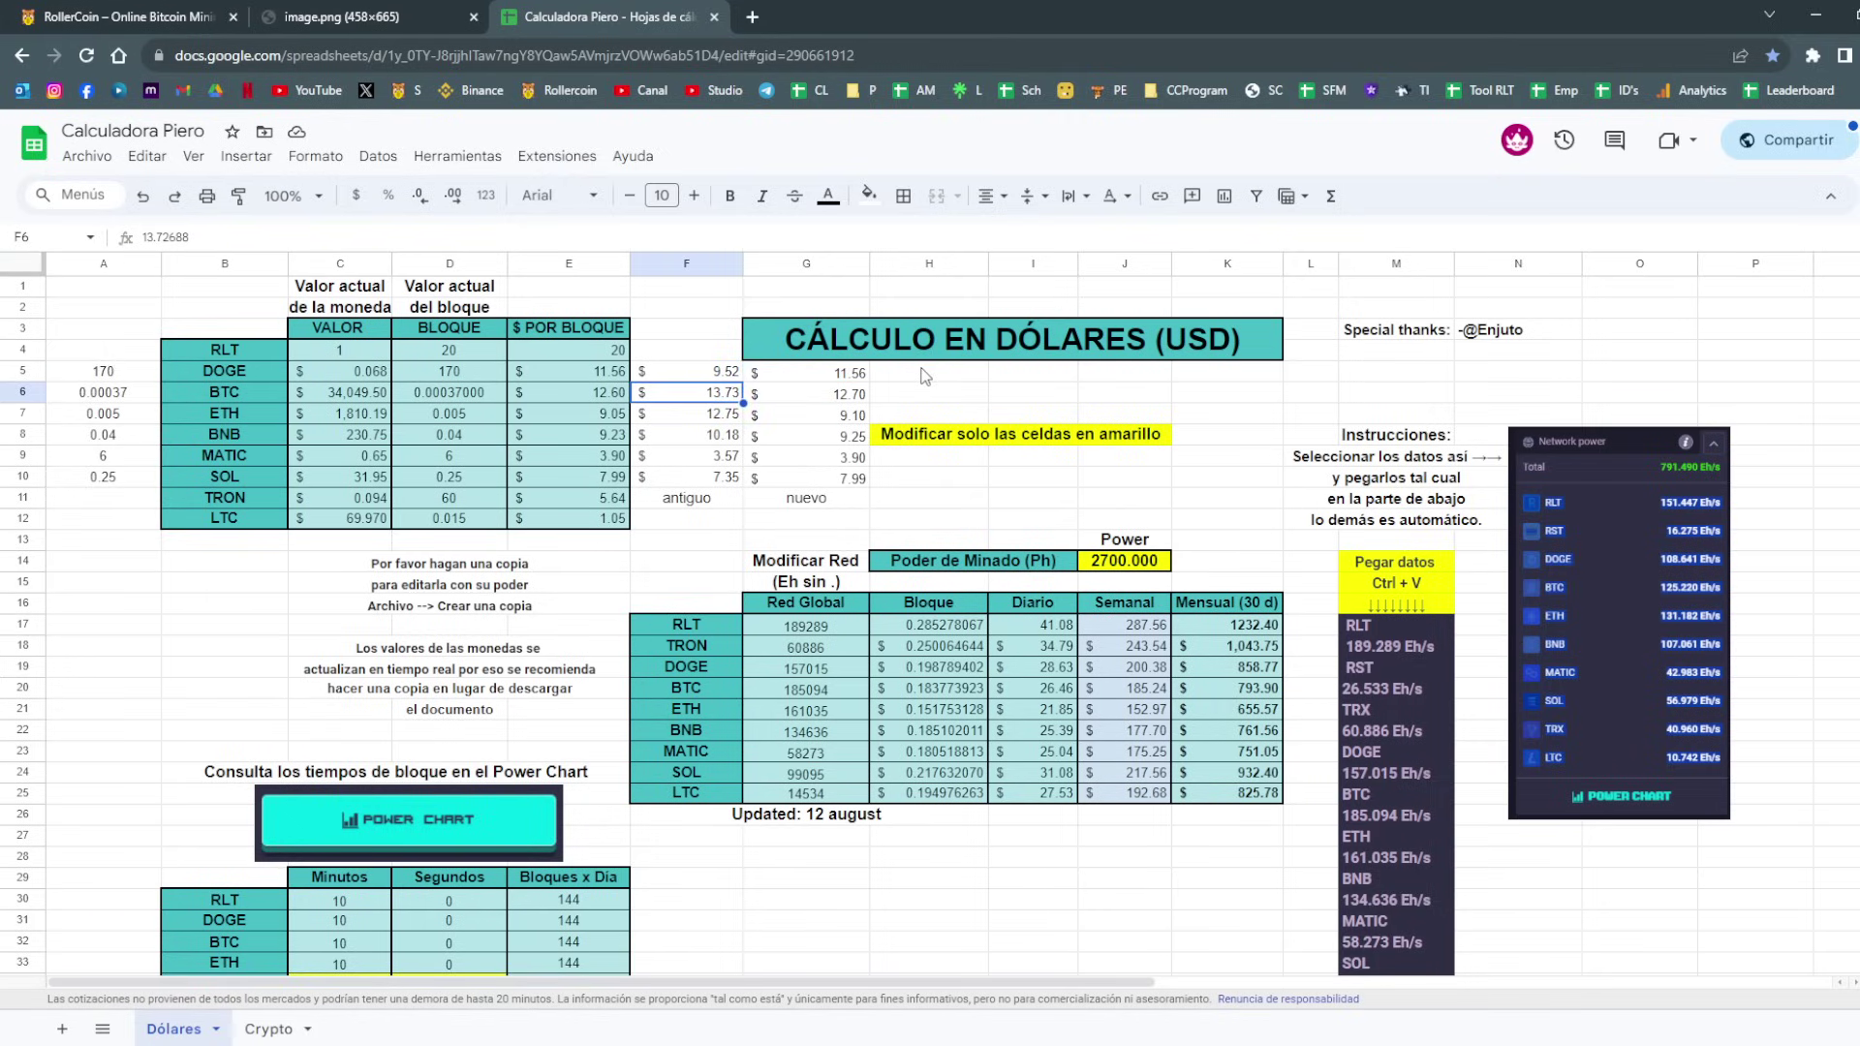
pyautogui.press('Right')
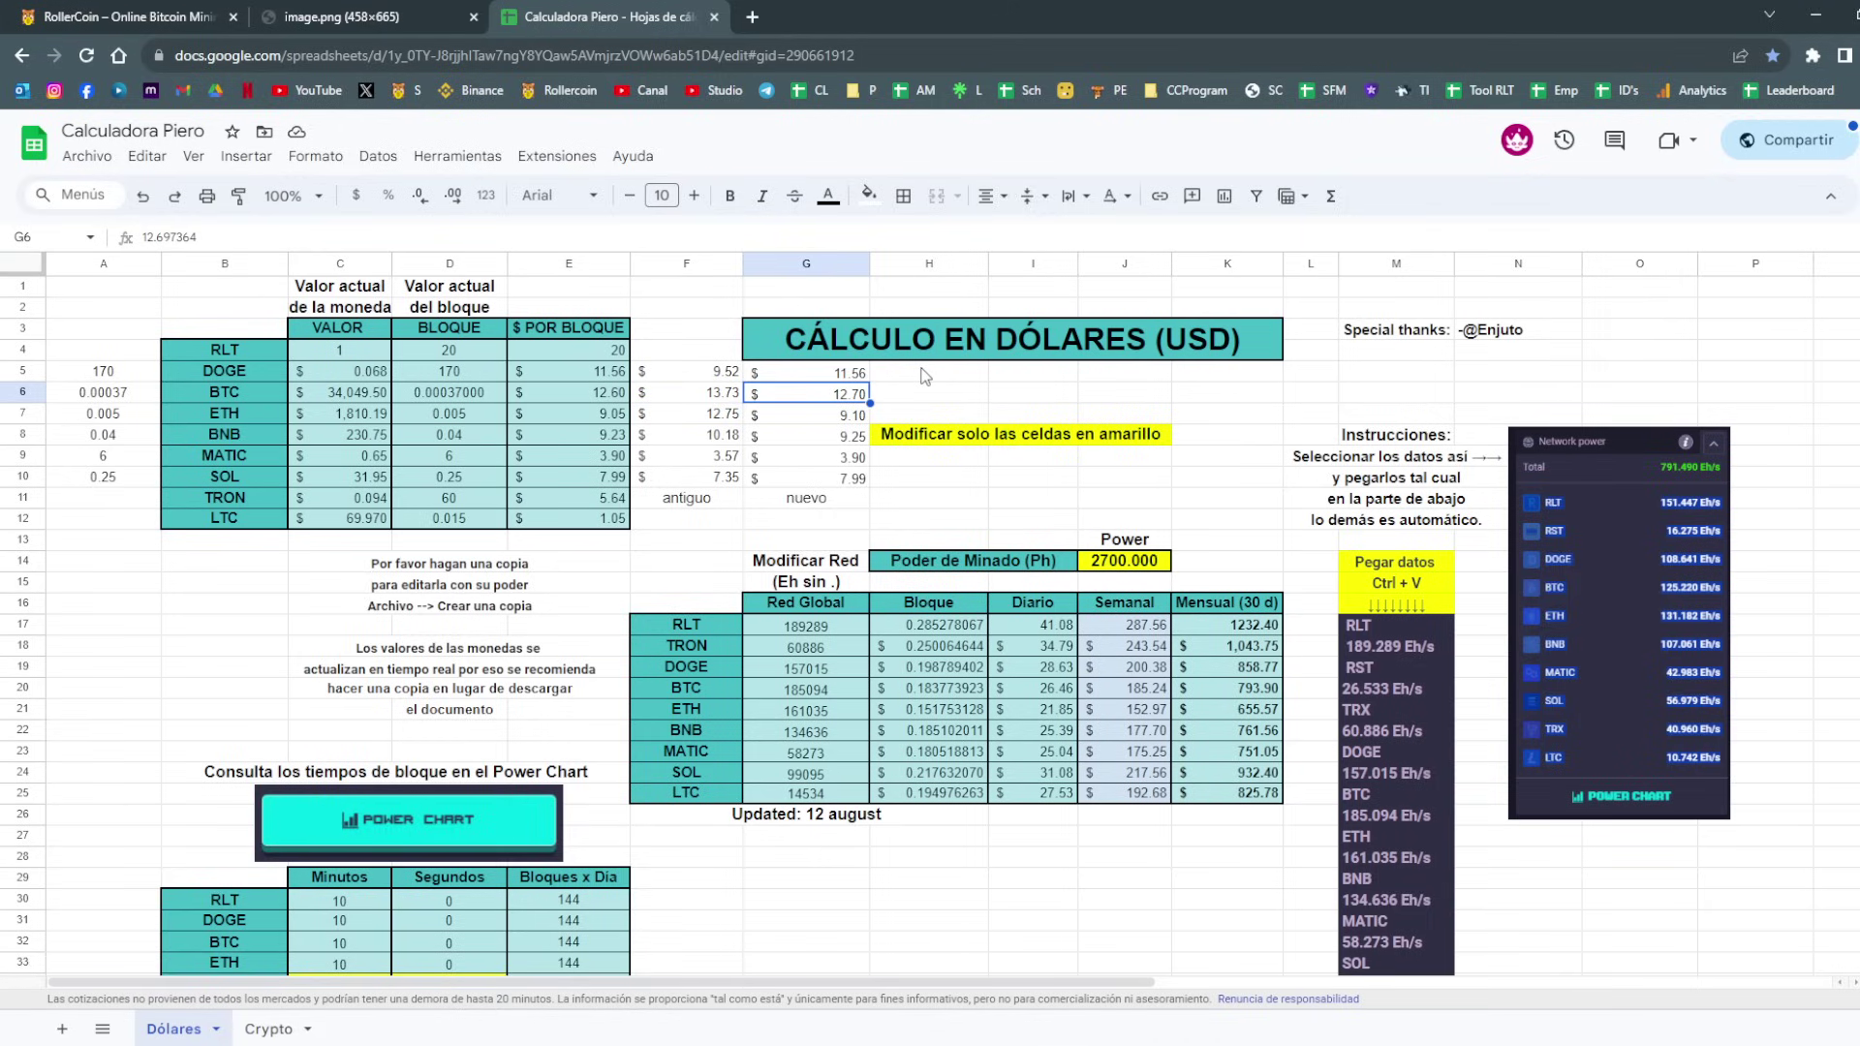
pyautogui.press('Left')
pyautogui.press('Down')
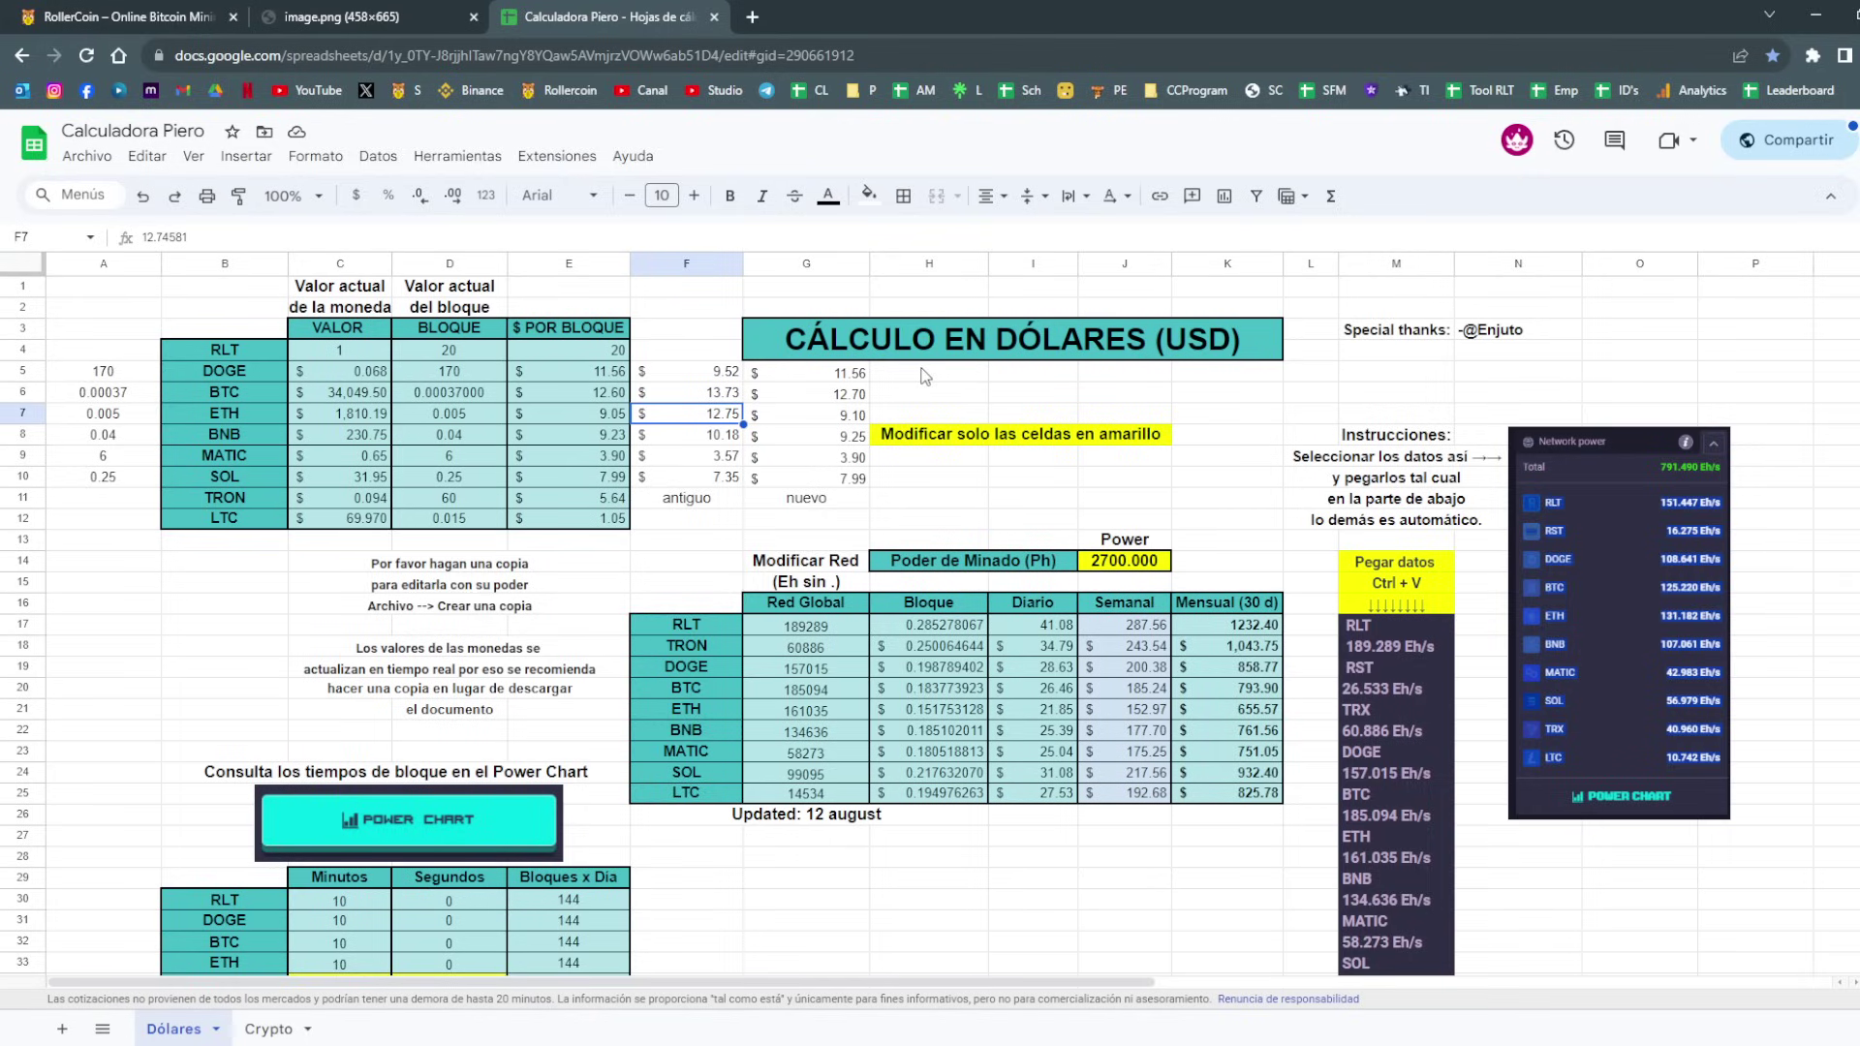
pyautogui.press('Down')
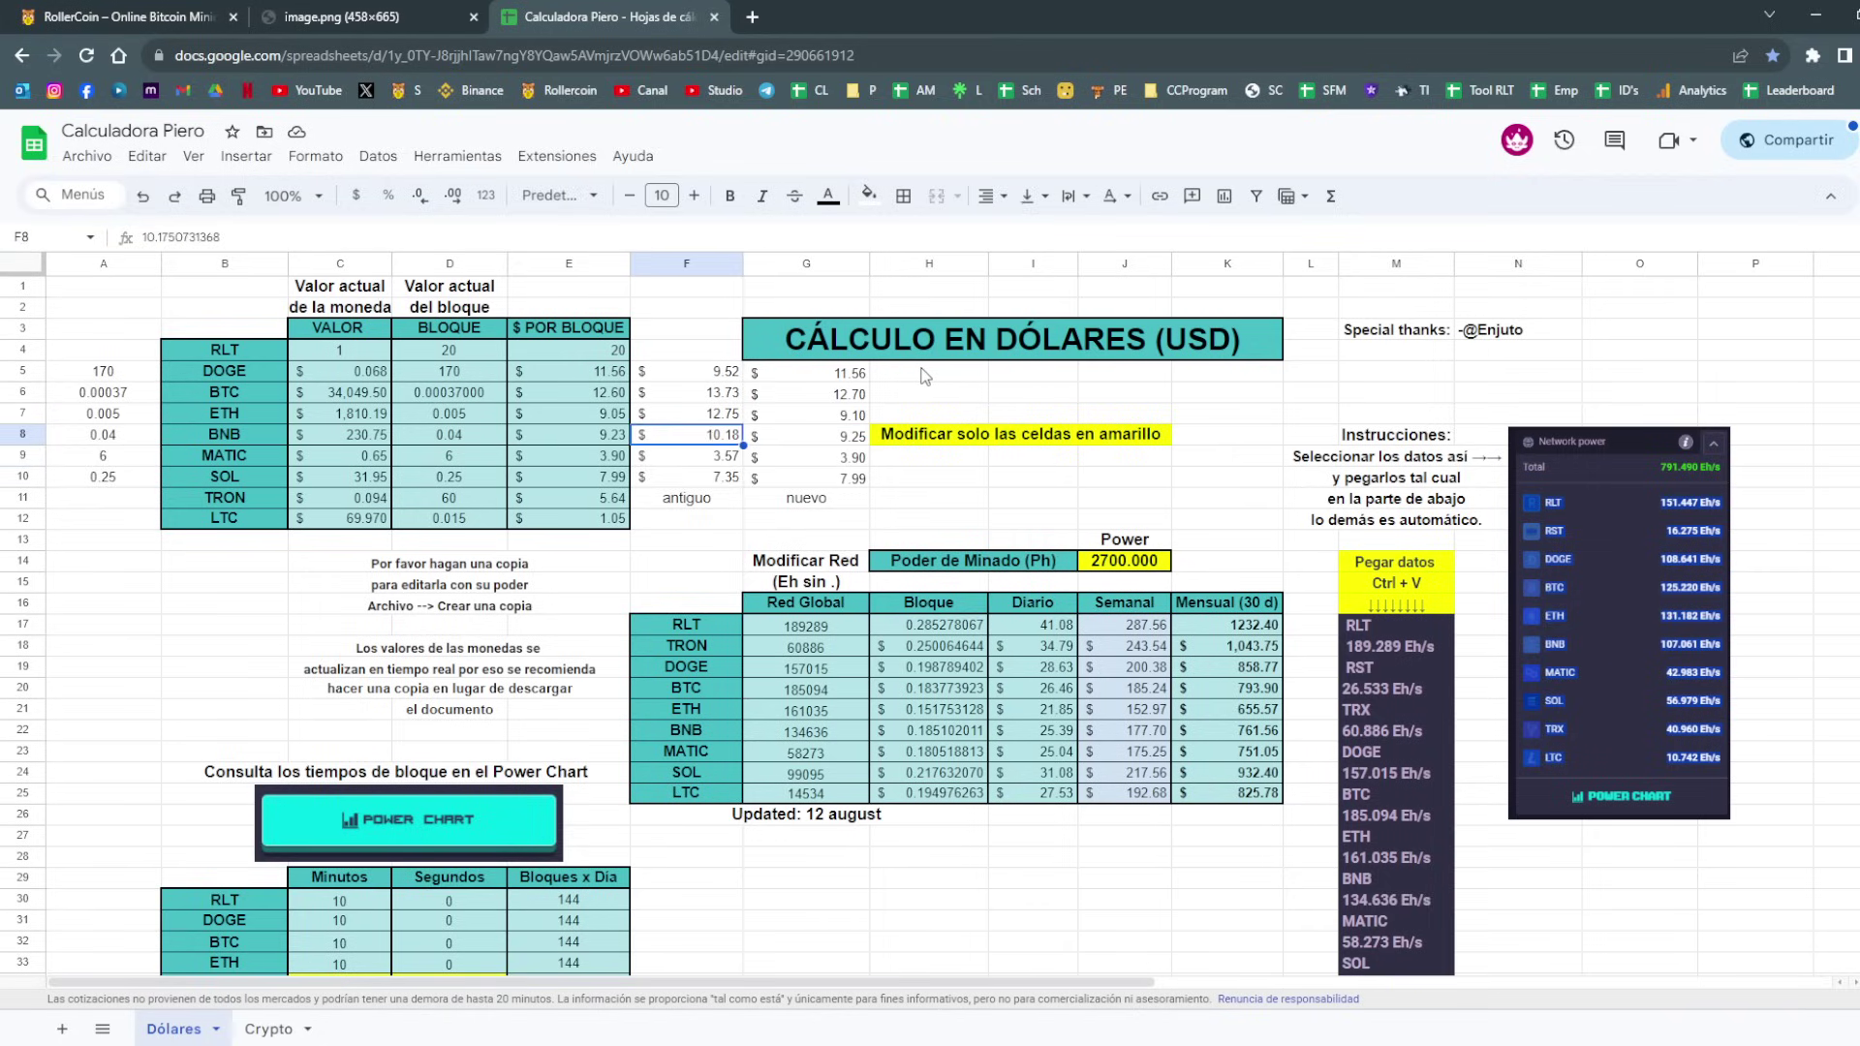
pyautogui.press('Down')
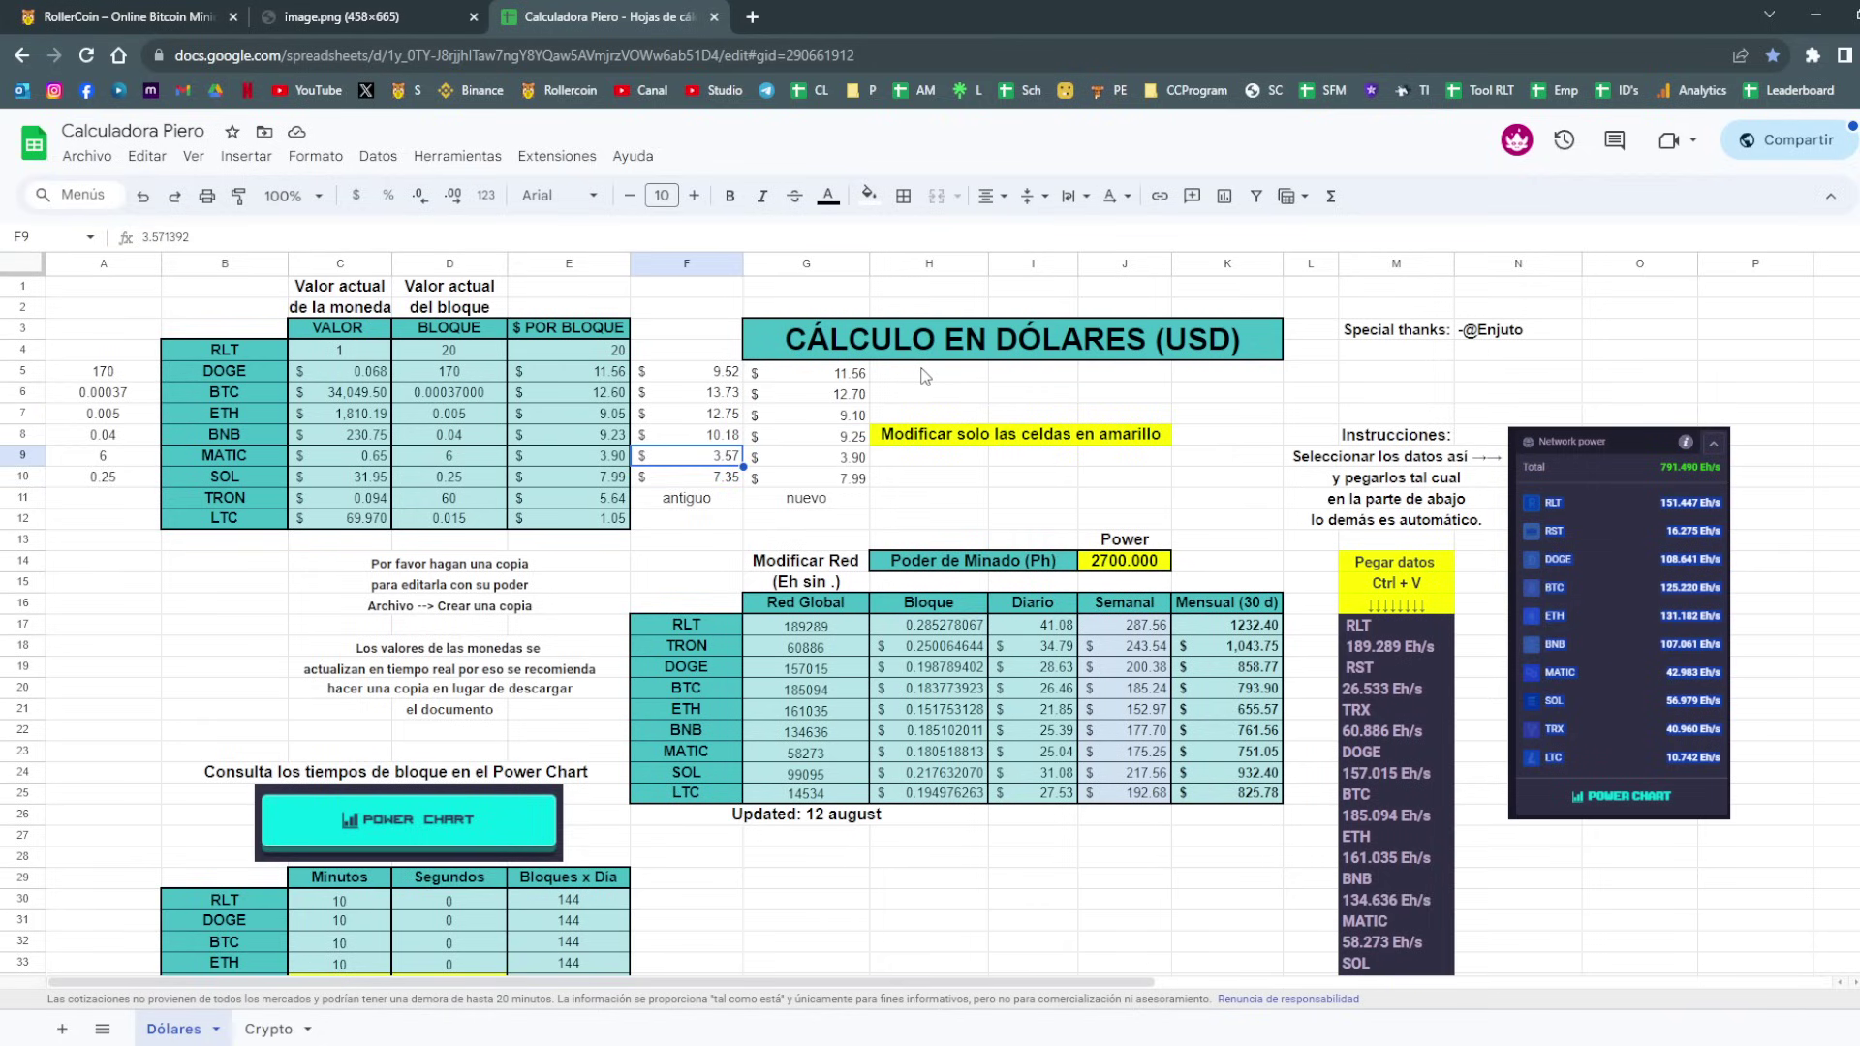
pyautogui.press('Down')
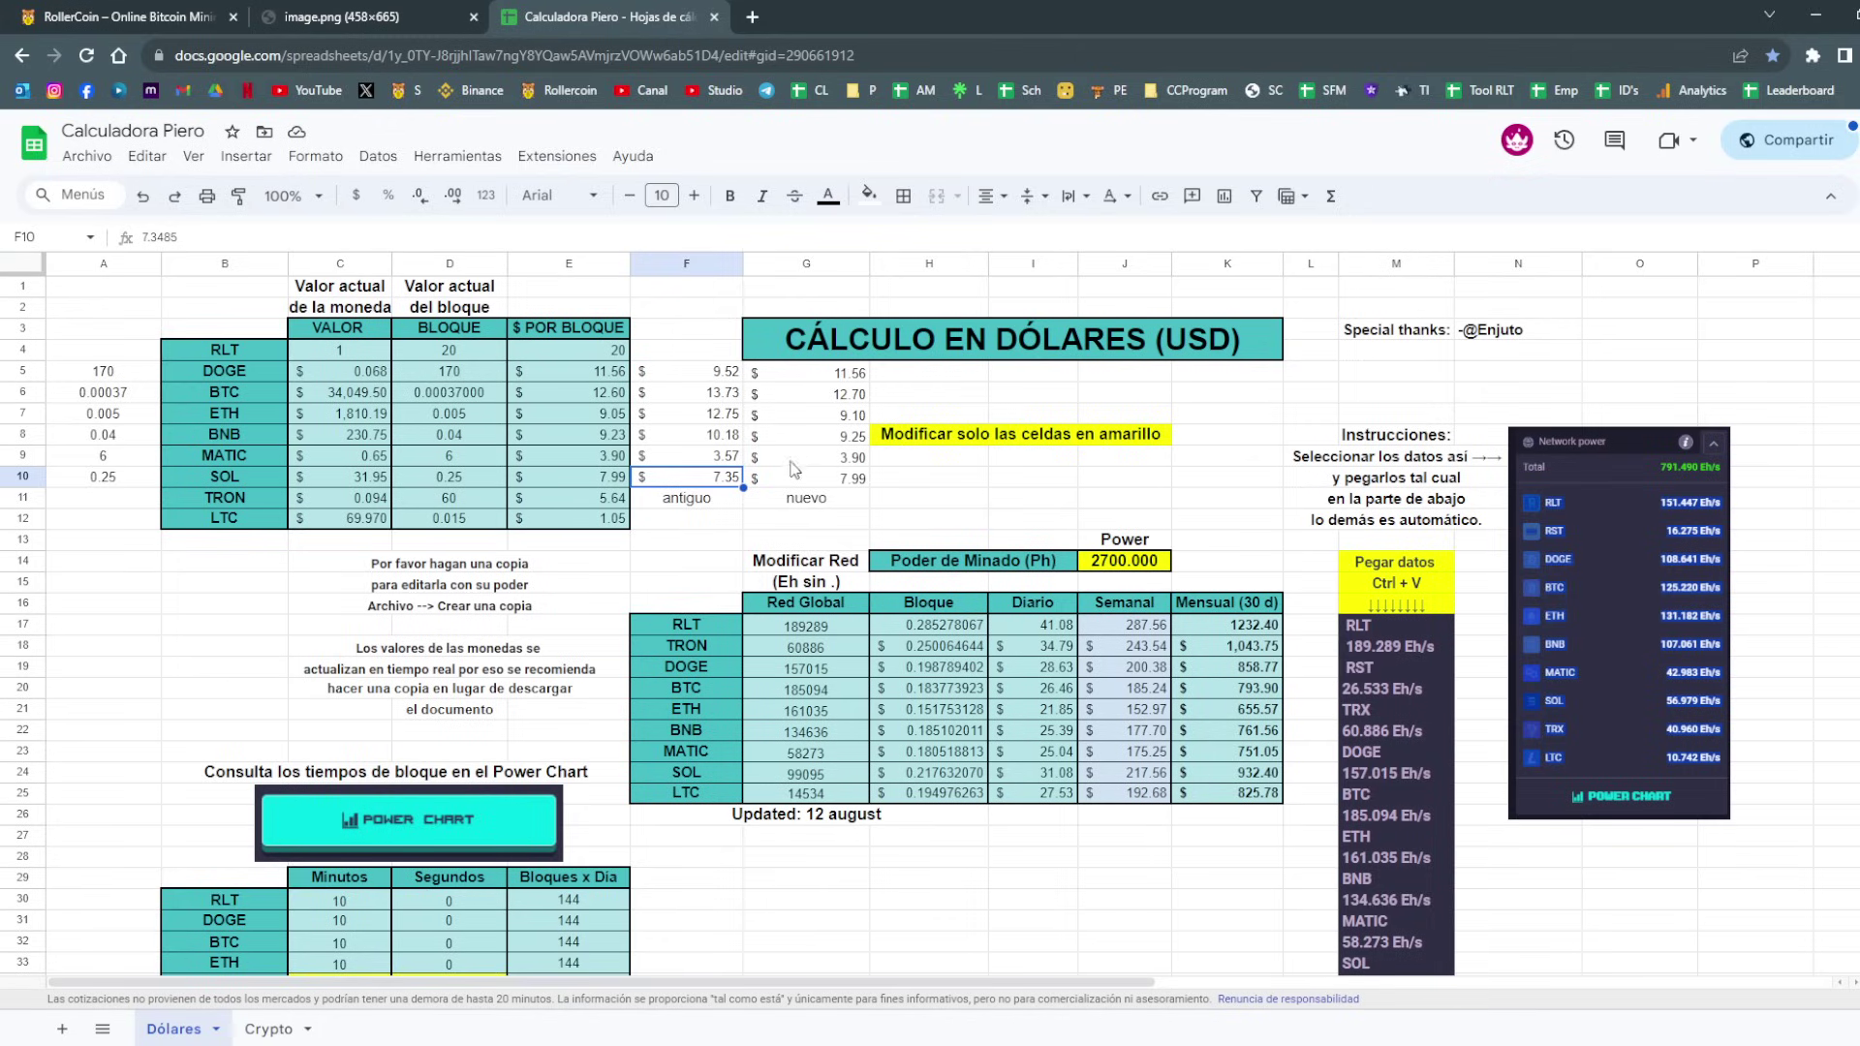
# Move the "antiguo" and "nuevo" labels down to F12:G12 and sum rows 5 to 10 of each column in F11 and G11.
pyautogui.moveTo(736, 499); pyautogui.dragTo(805, 514)
pyautogui.press('Up')
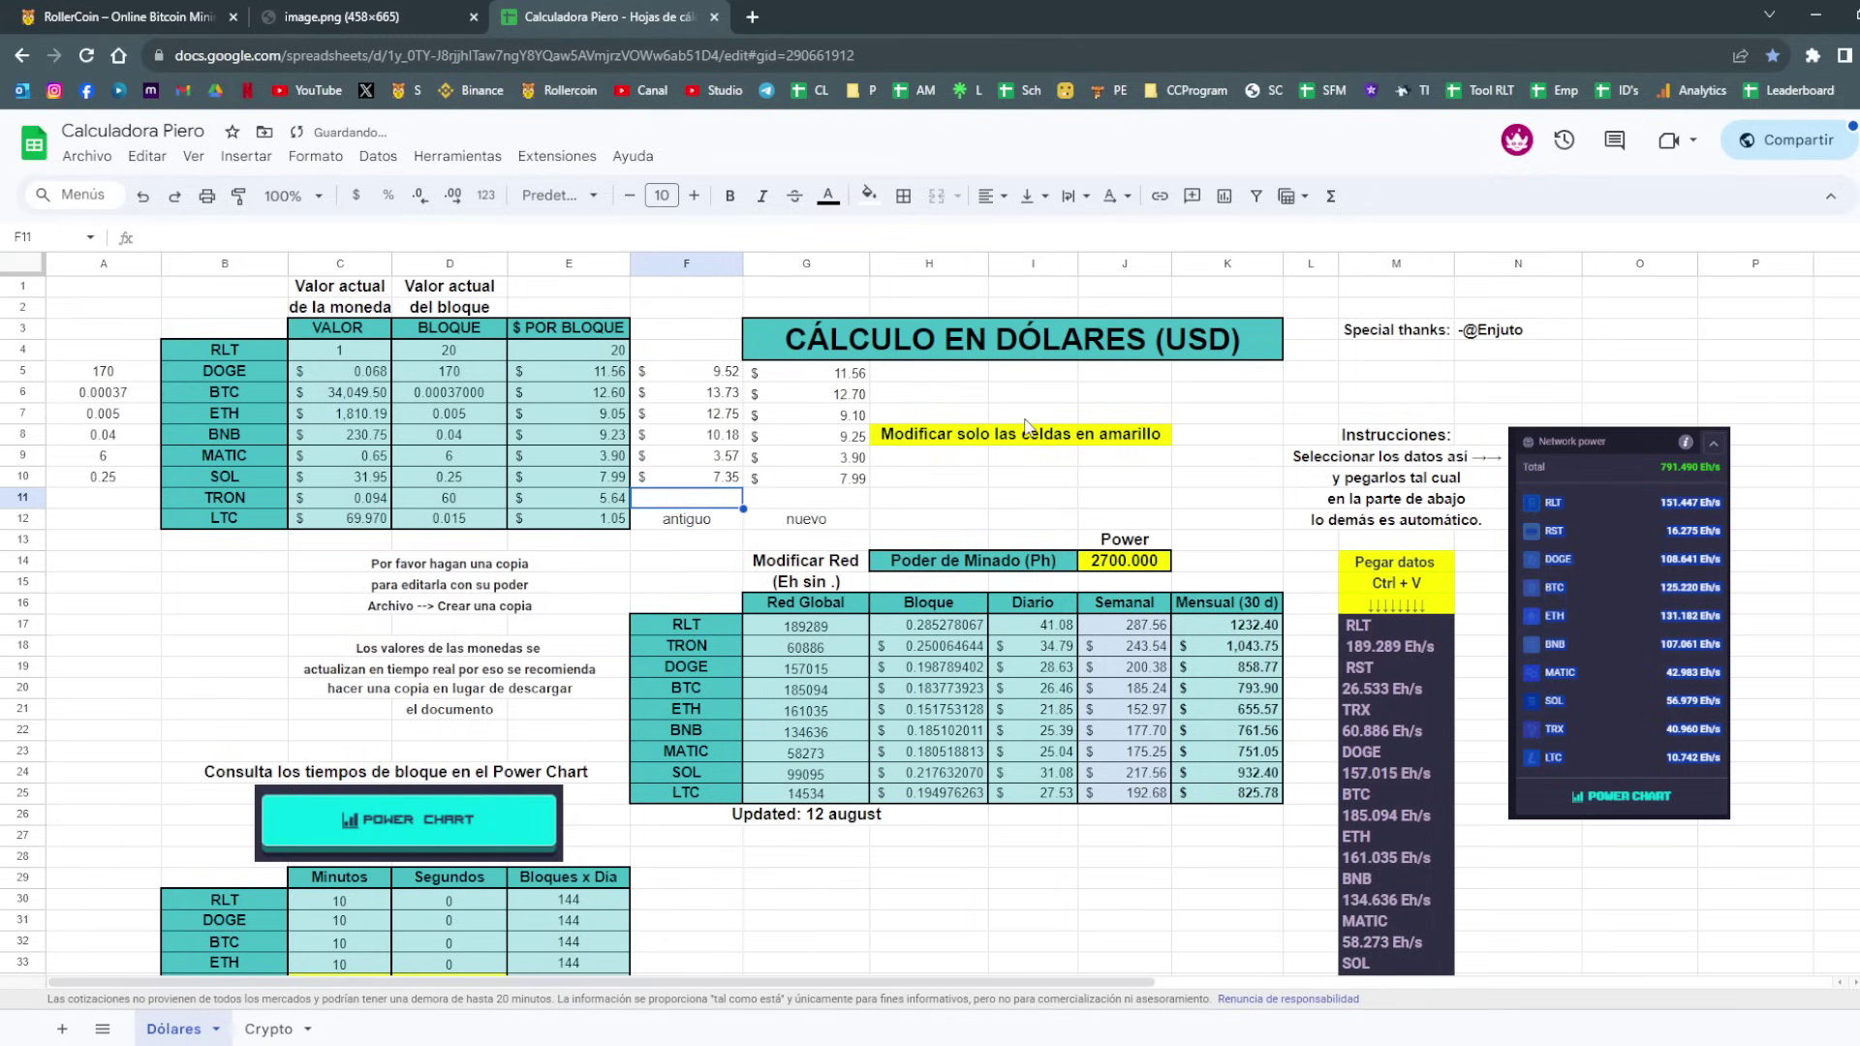
pyautogui.write('=sumo(')
pyautogui.moveTo(720, 379); pyautogui.dragTo(726, 474)
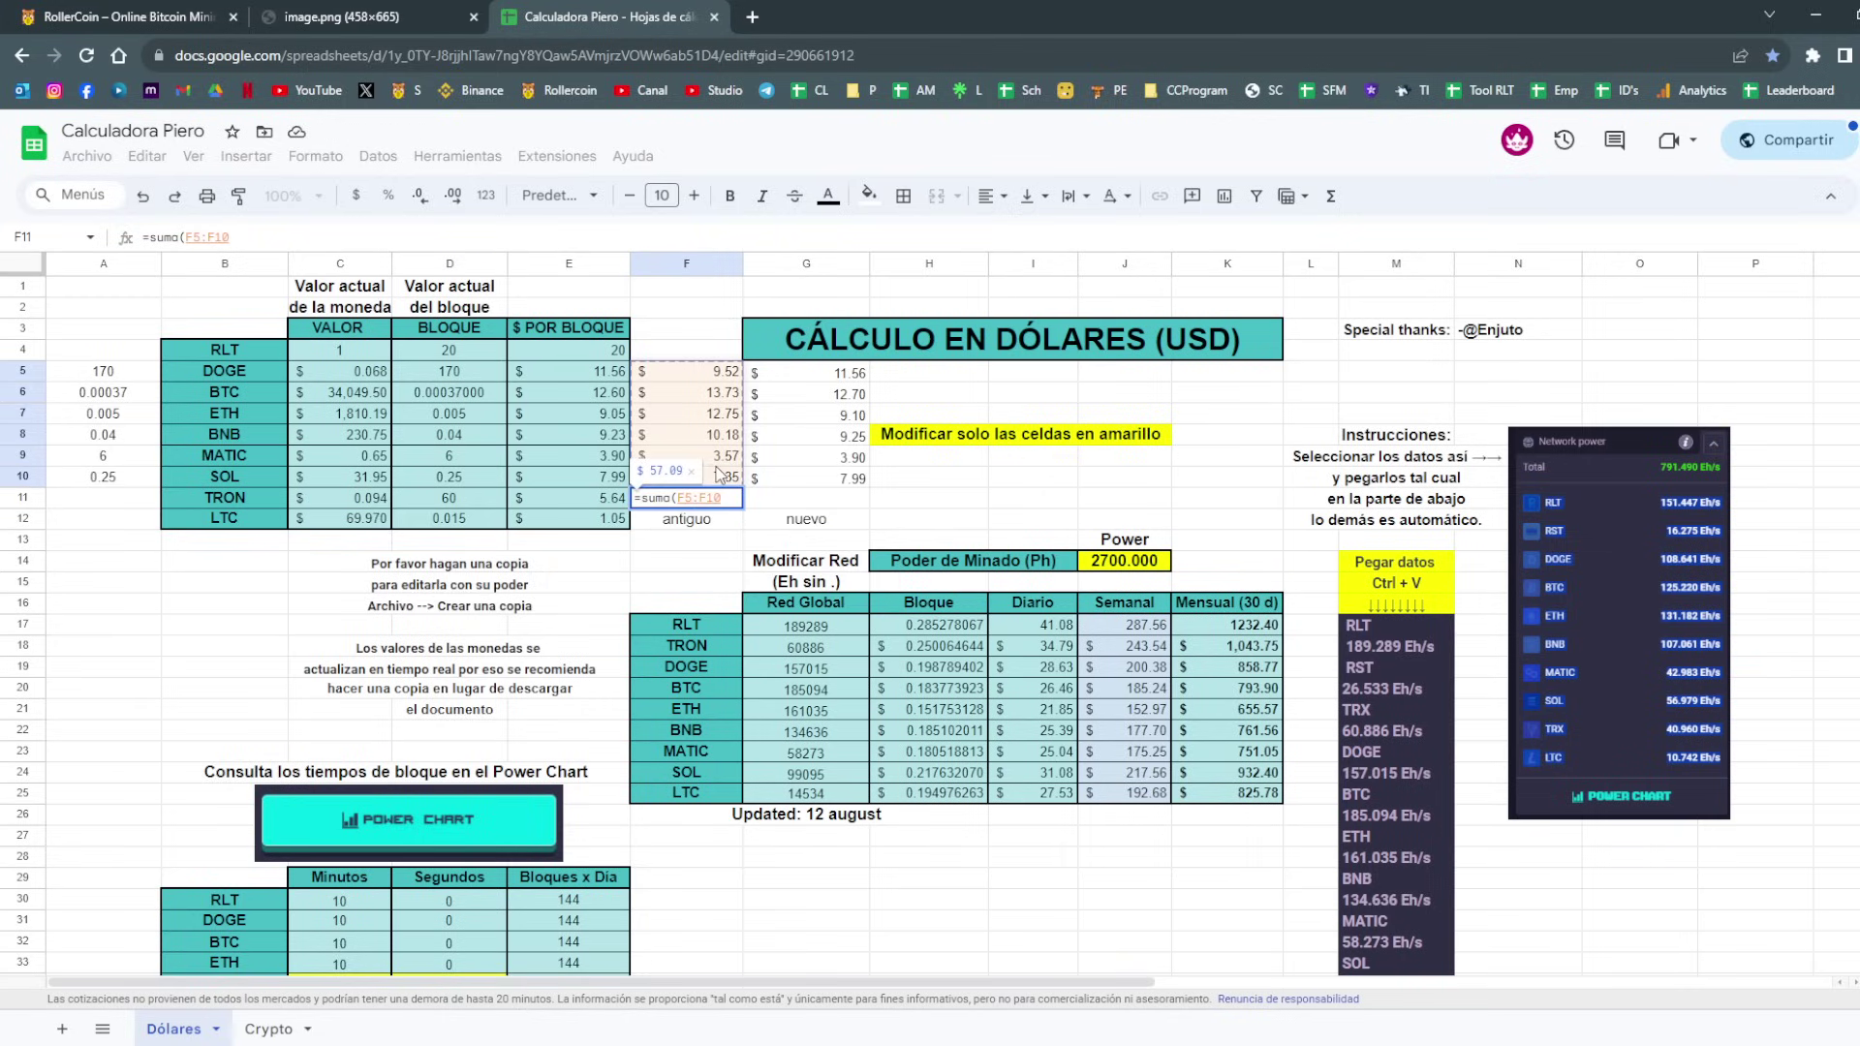
pyautogui.press('Tab')
pyautogui.write('=suma(')
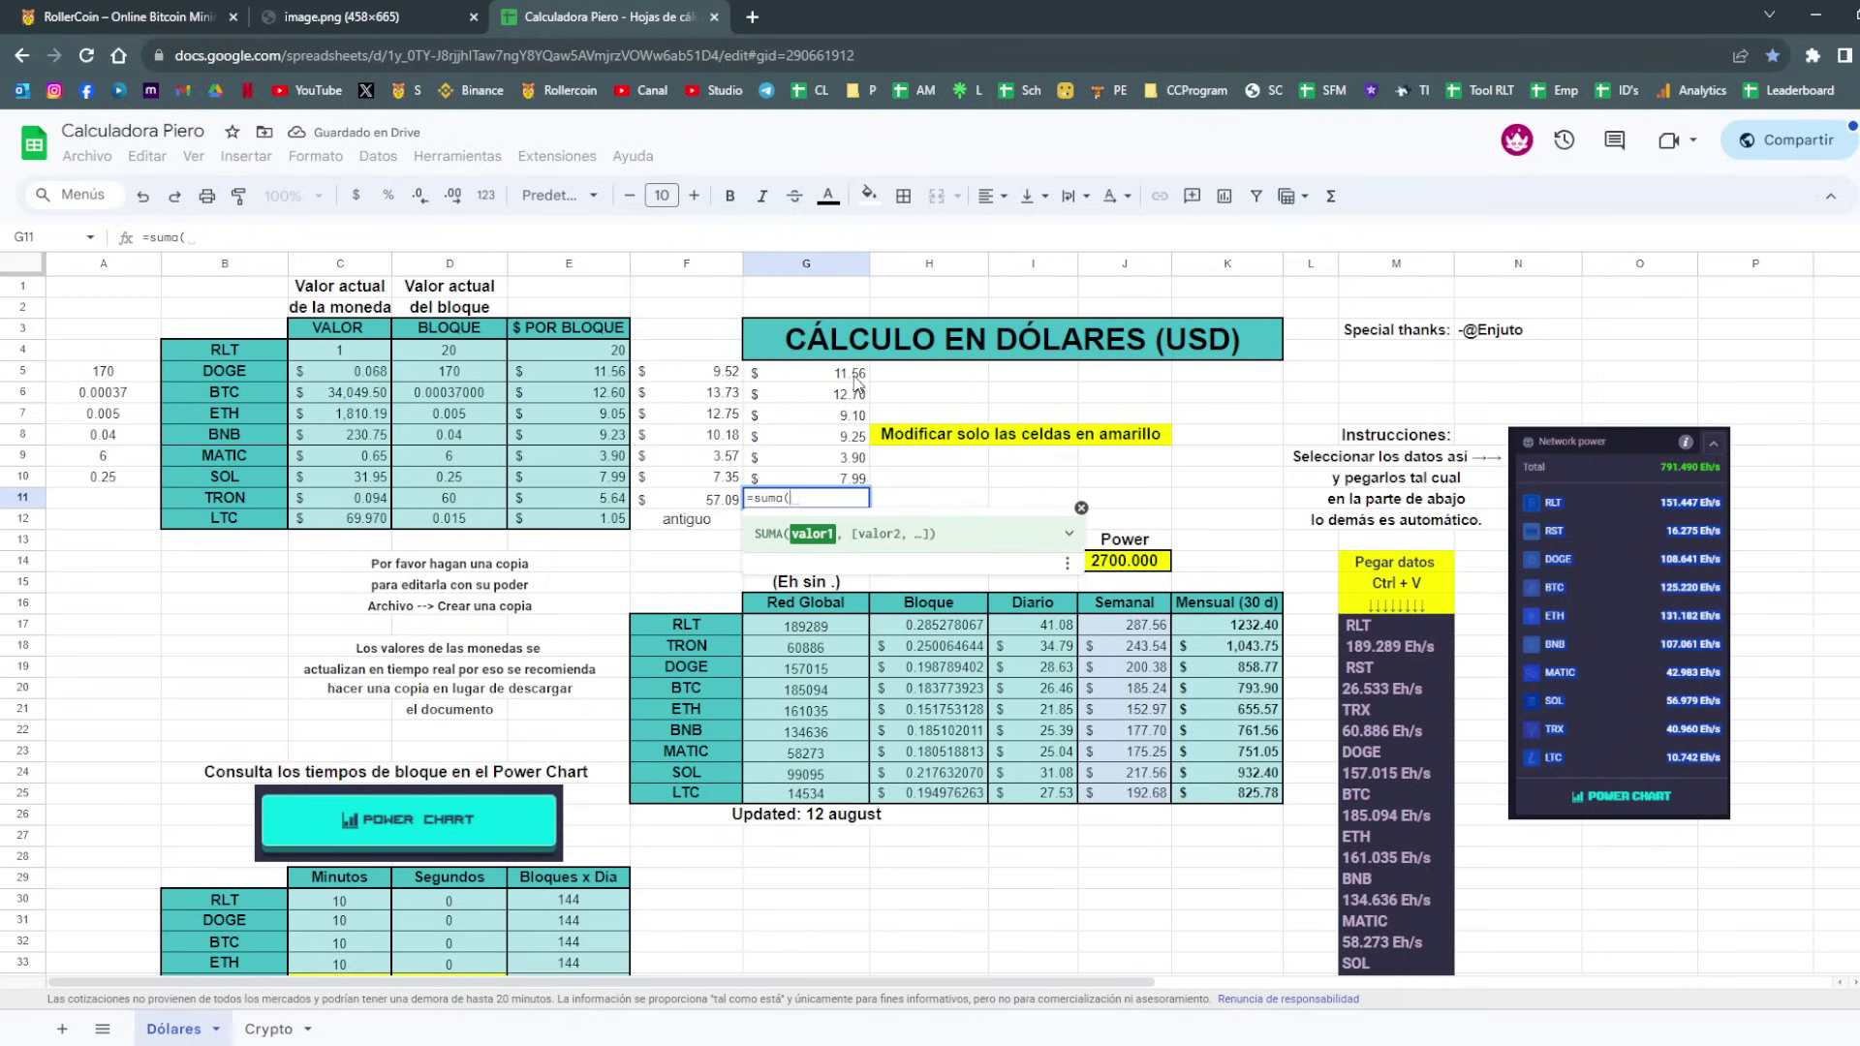
pyautogui.moveTo(856, 380); pyautogui.dragTo(861, 484)
pyautogui.press('Return')
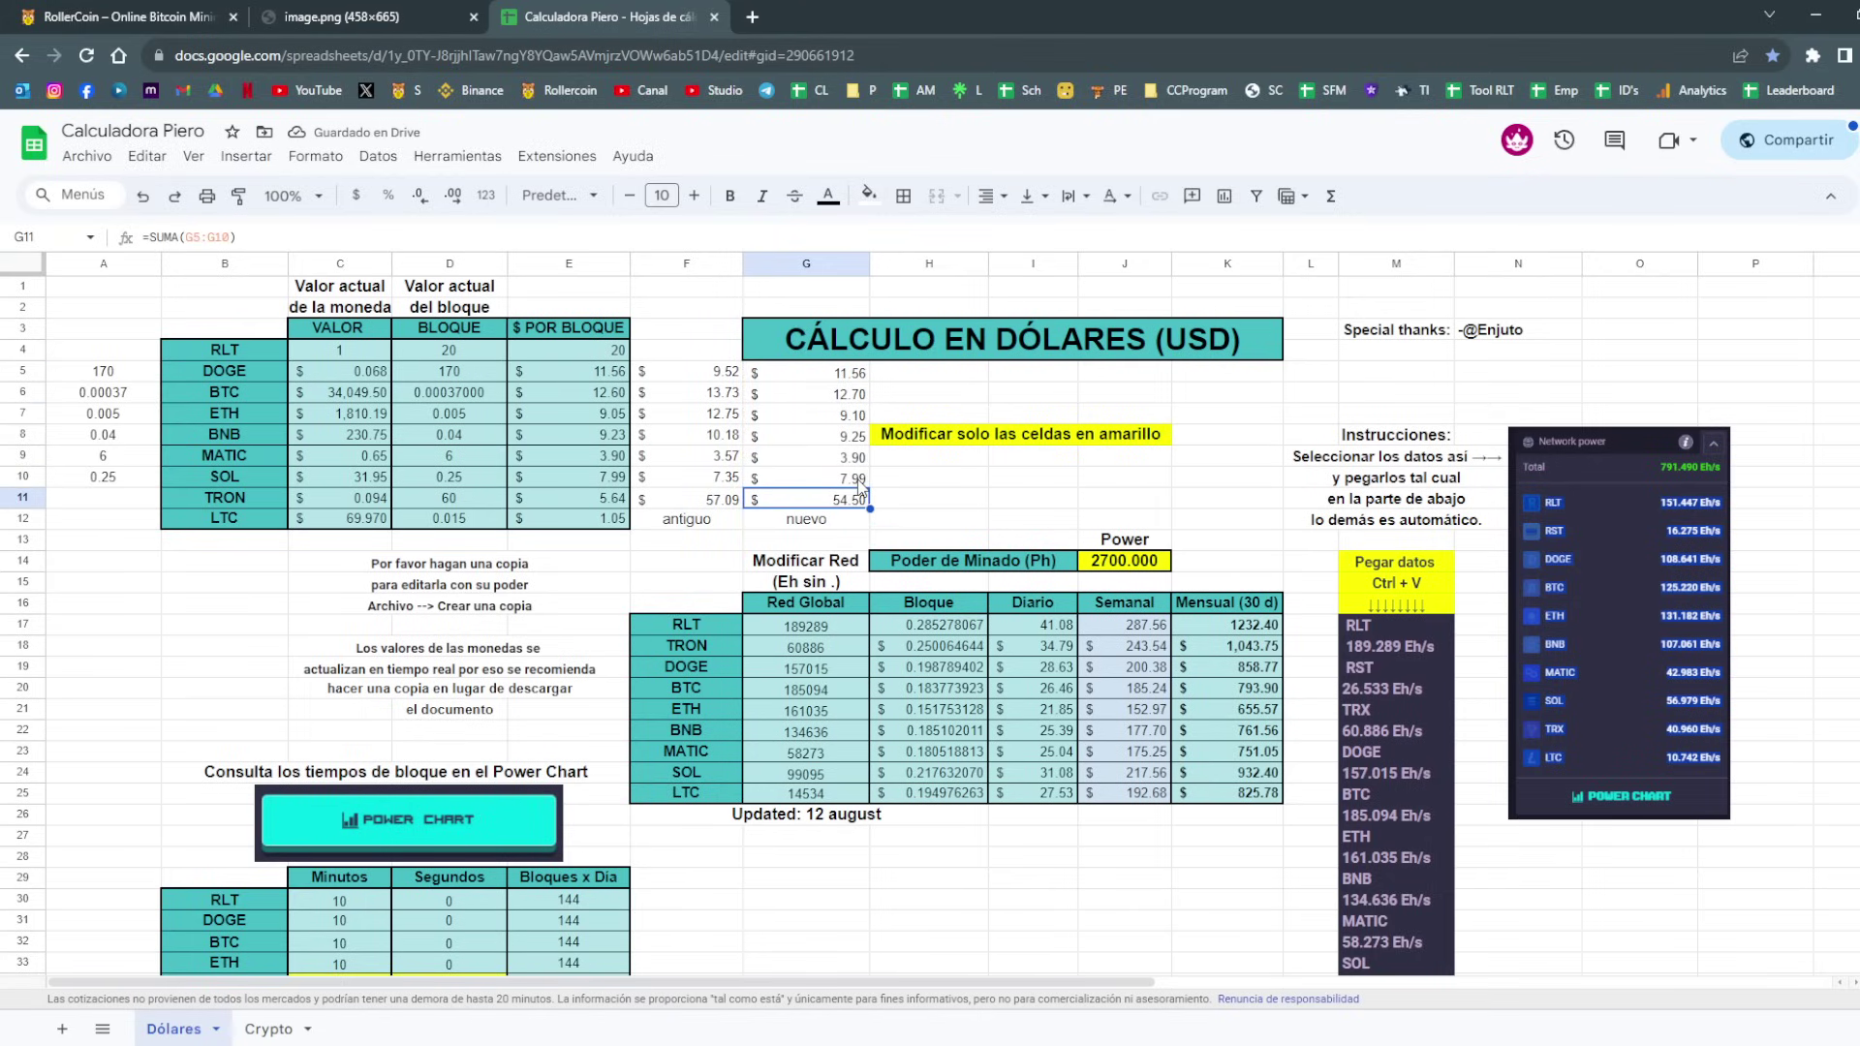
# Calculate the old daily total in F30 by multiplying F11 by 144 blocks.
pyautogui.scroll(-3, 726, 465)
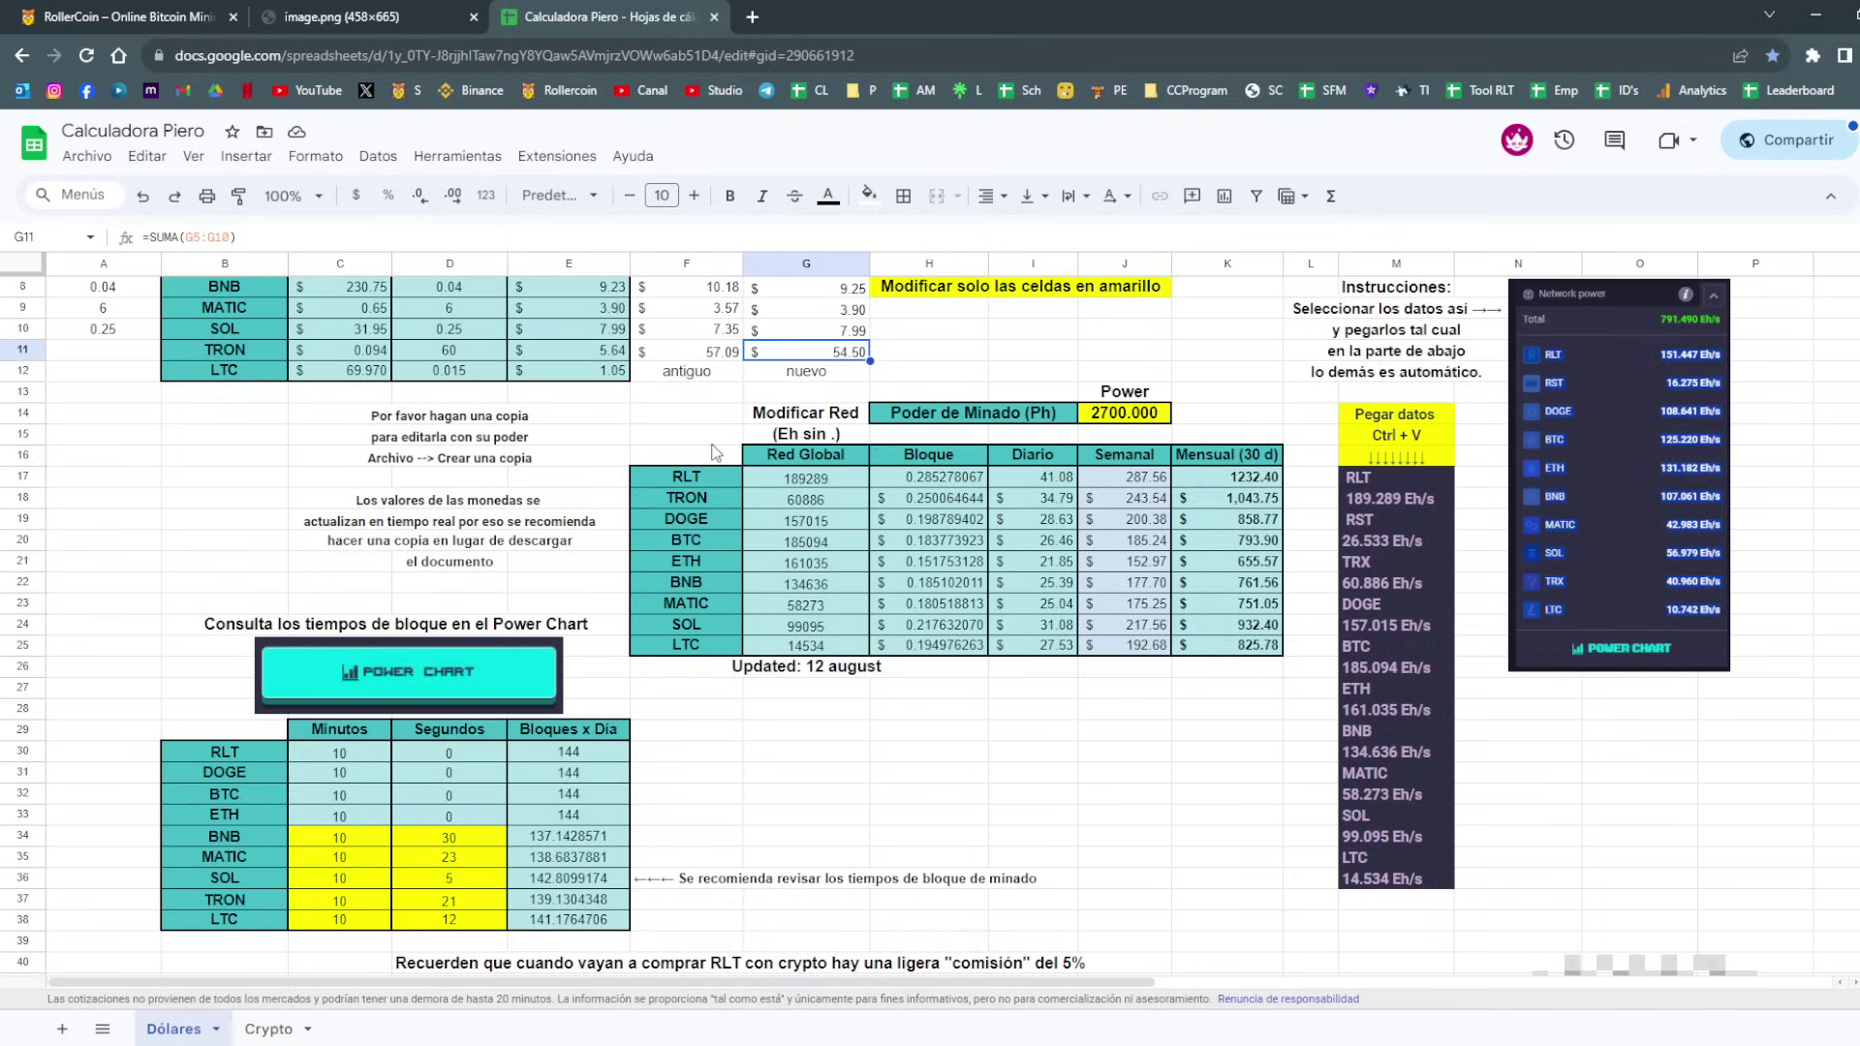
pyautogui.scroll(3, 712, 456)
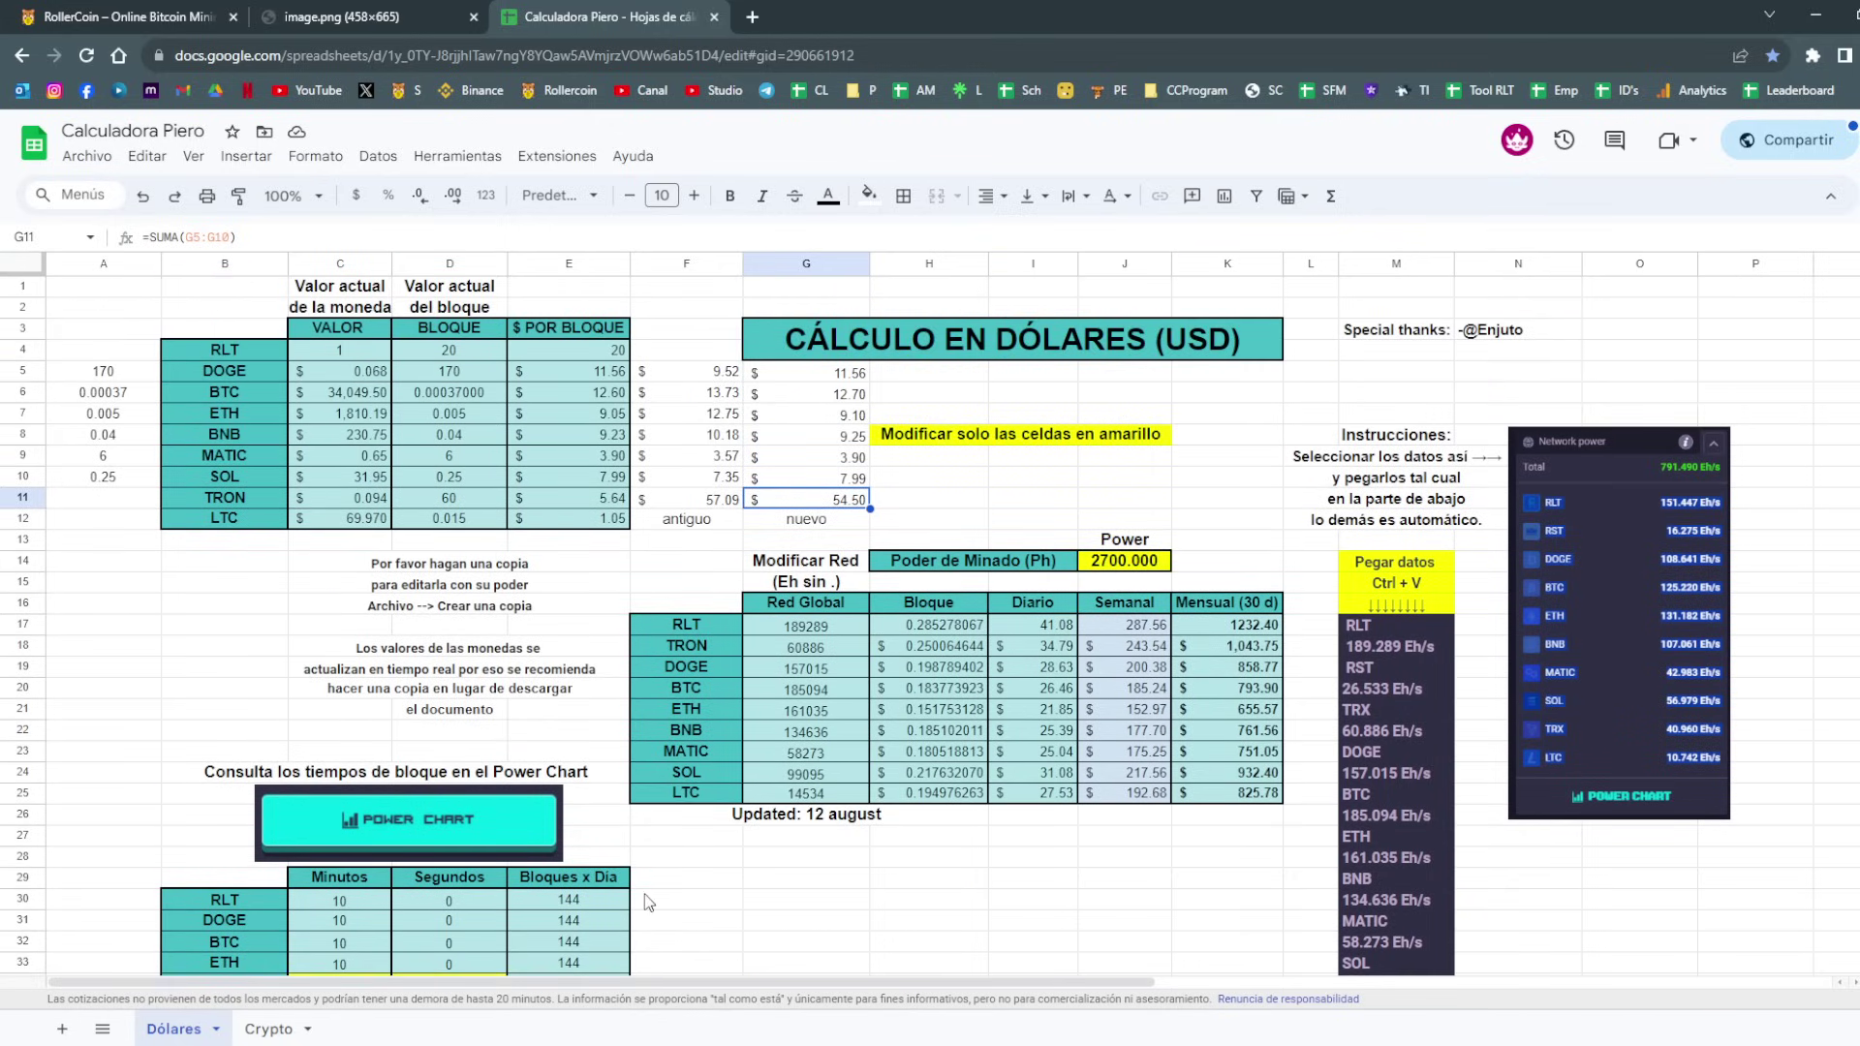
pyautogui.click(681, 906)
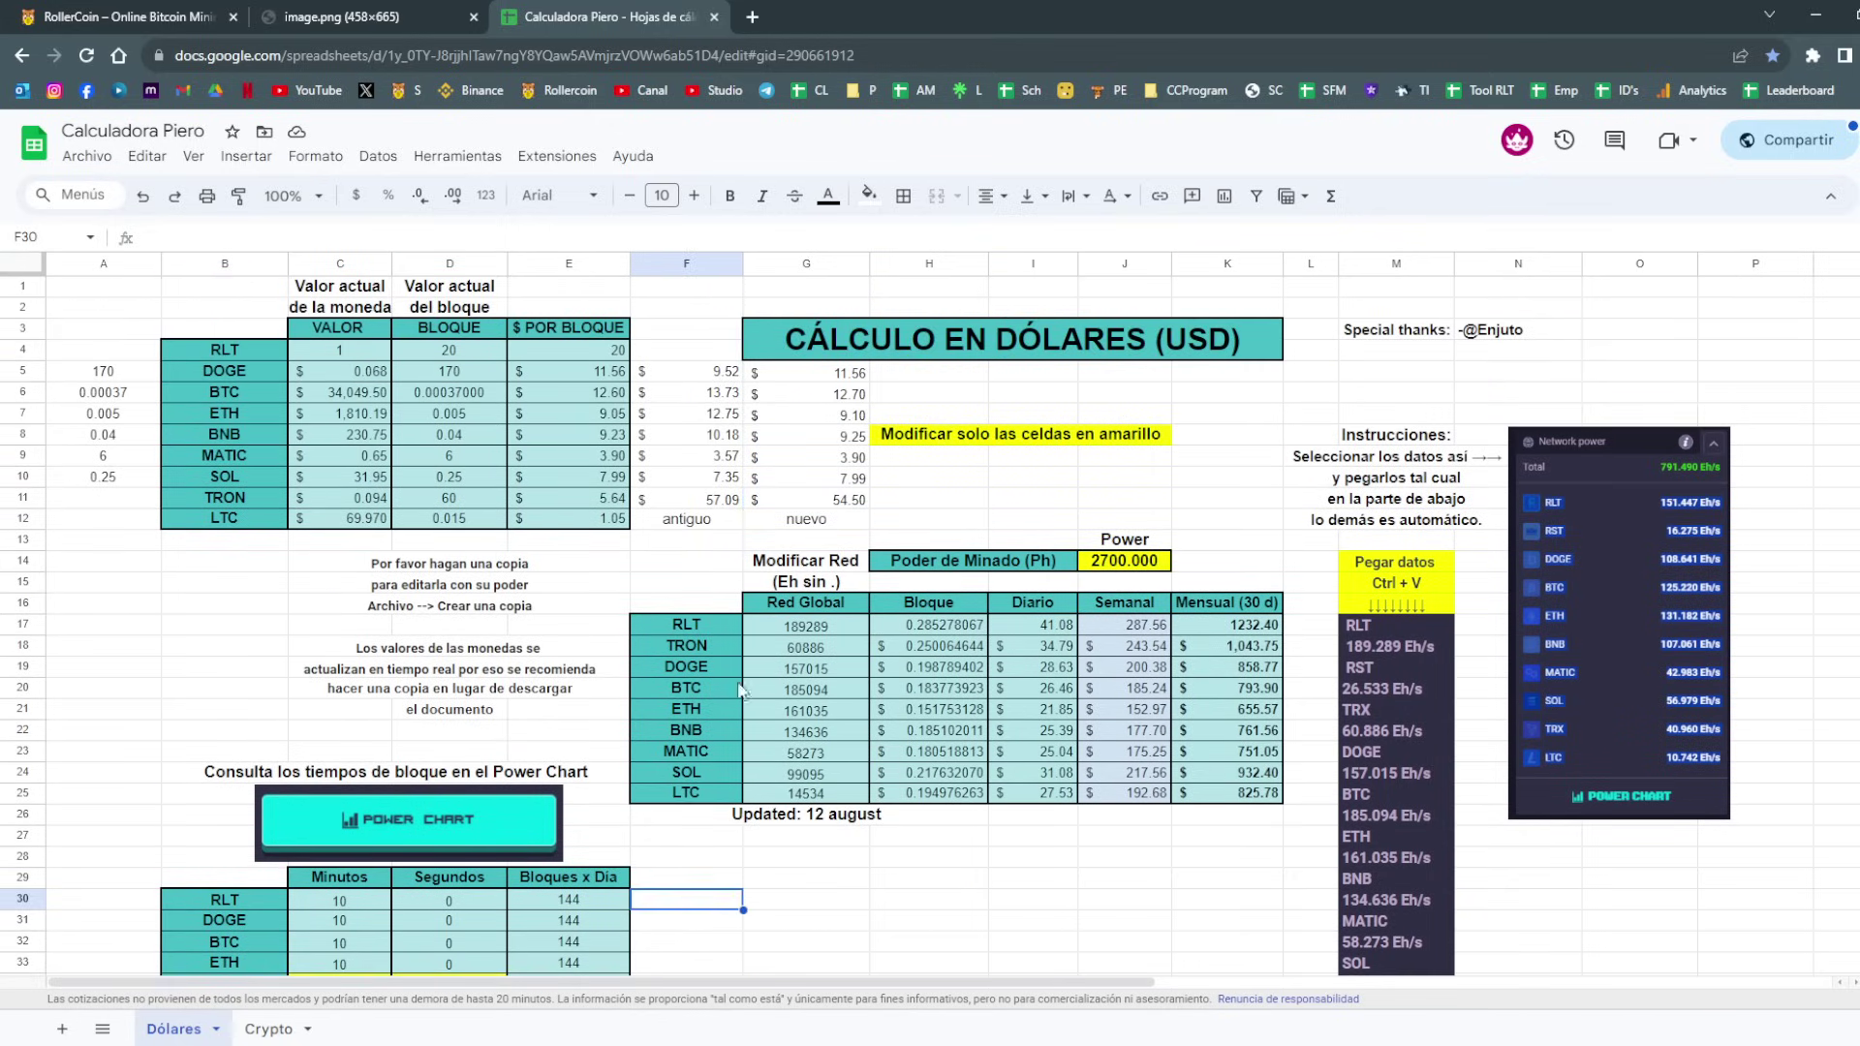
pyautogui.scroll(-4, 707, 697)
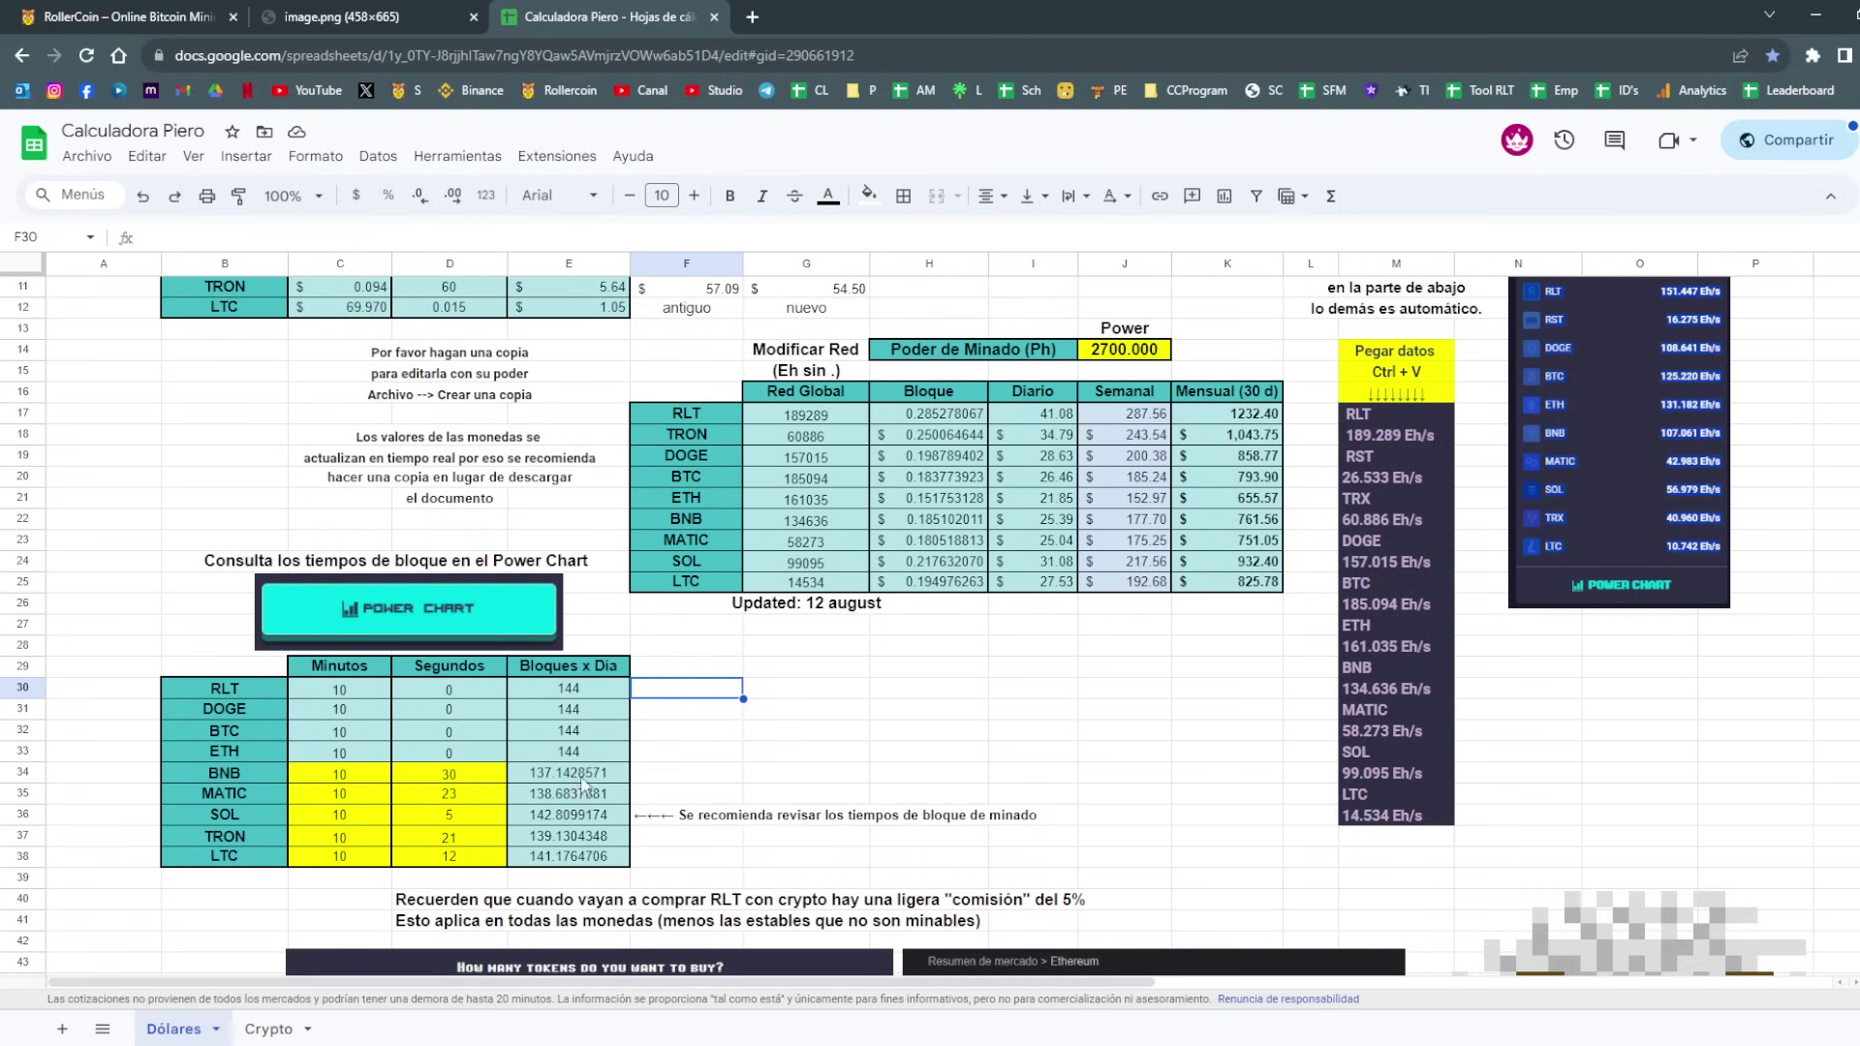
pyautogui.scroll(1, 729, 745)
pyautogui.scroll(2, 726, 750)
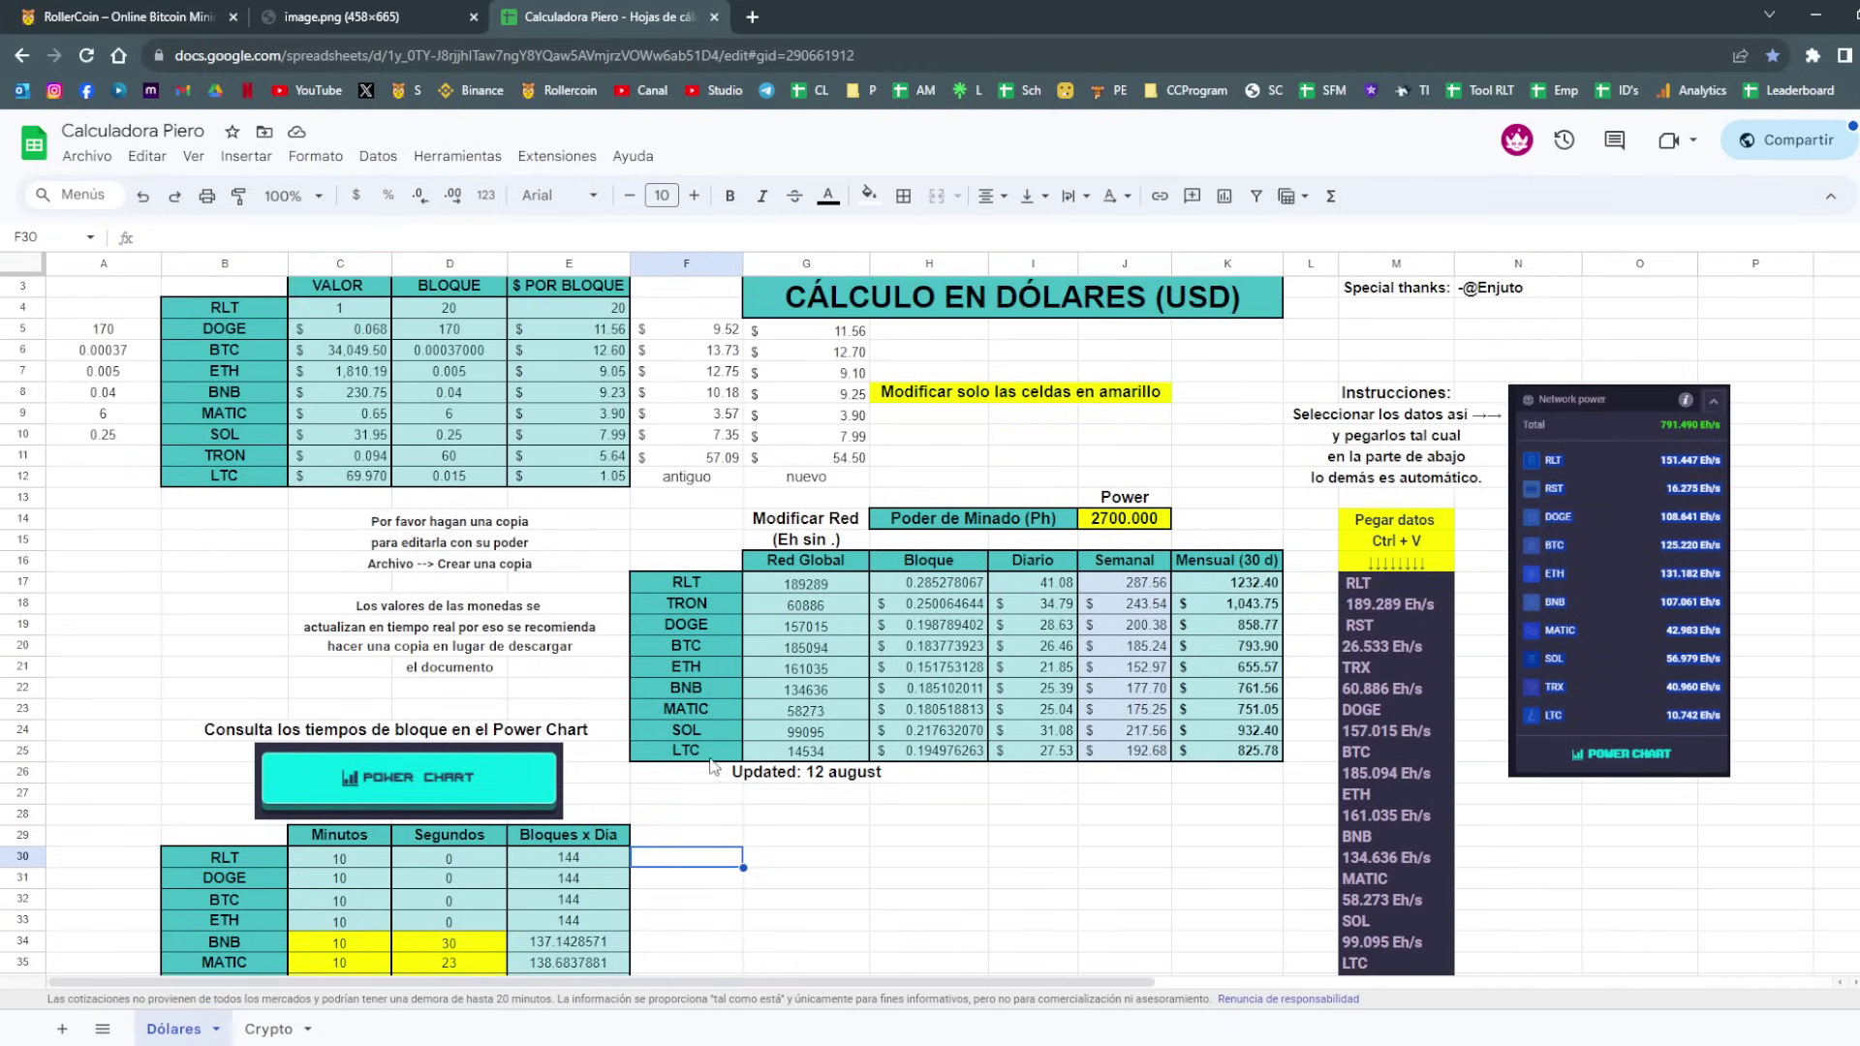
pyautogui.write('=F12')
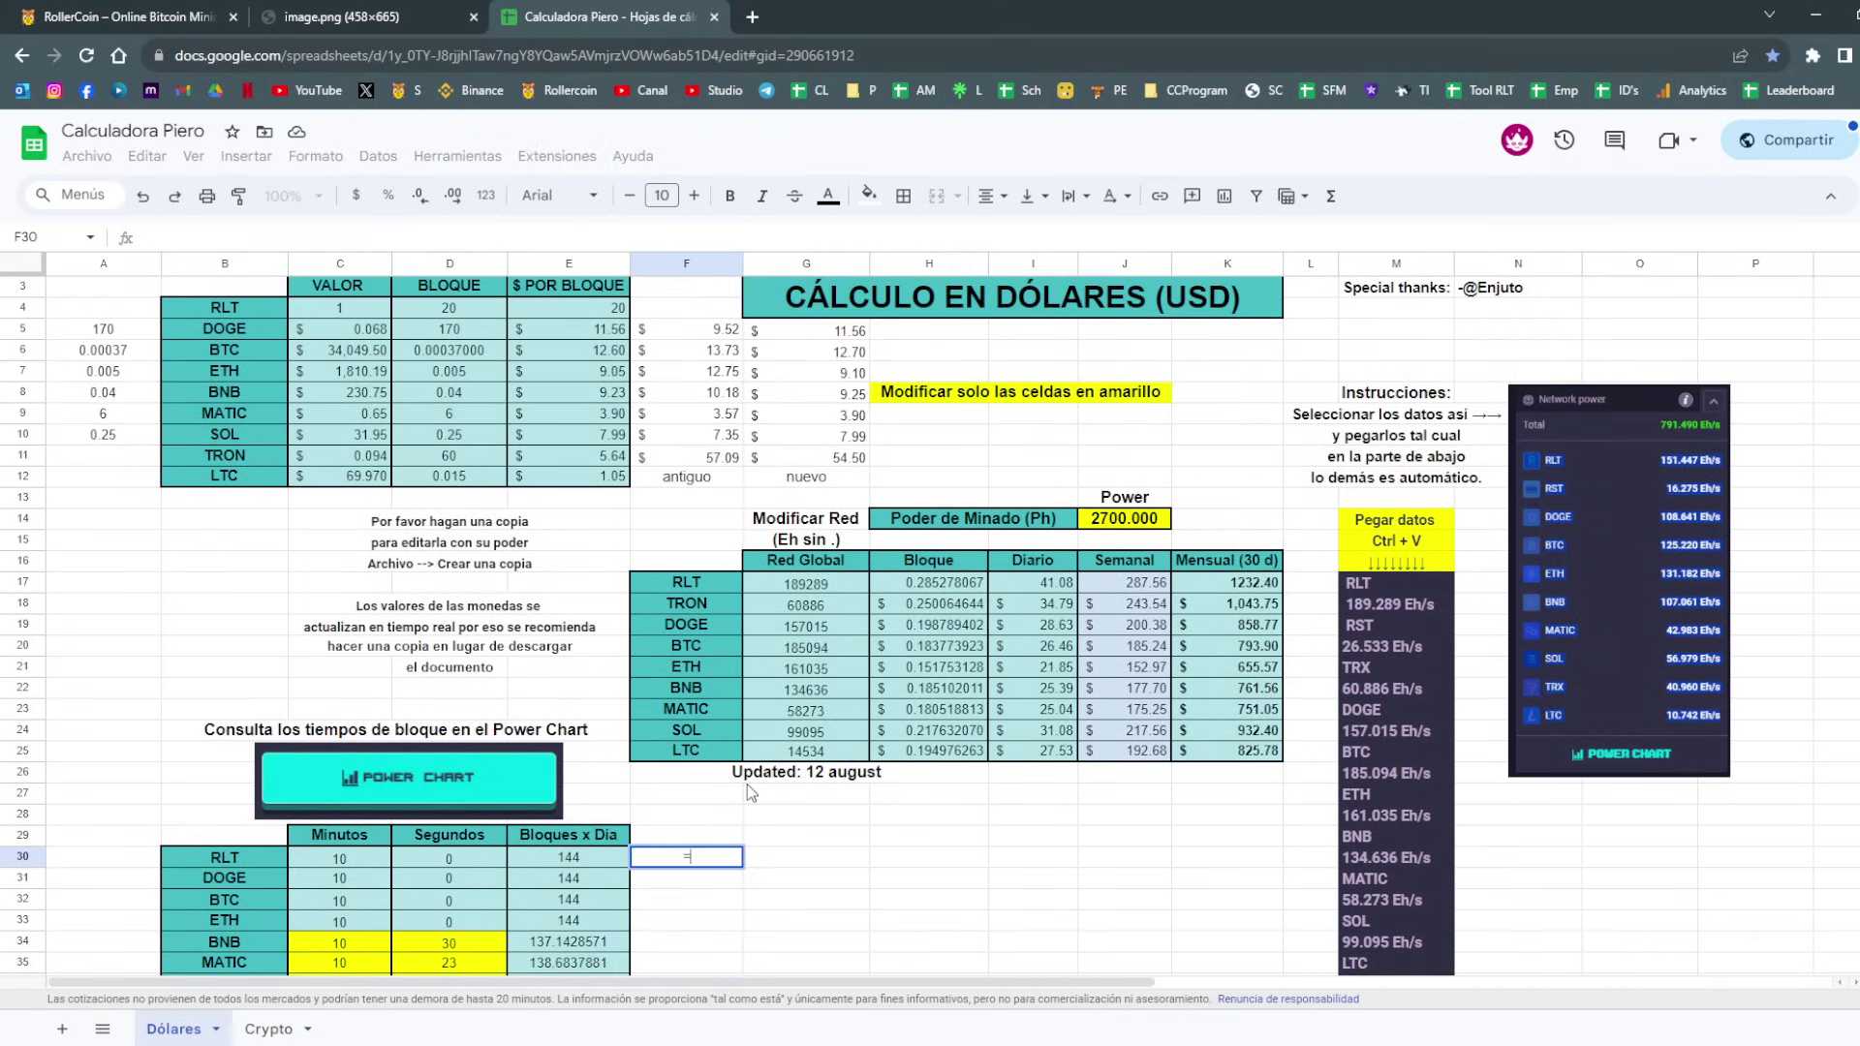
pyautogui.press('Up')
pyautogui.write('*144')
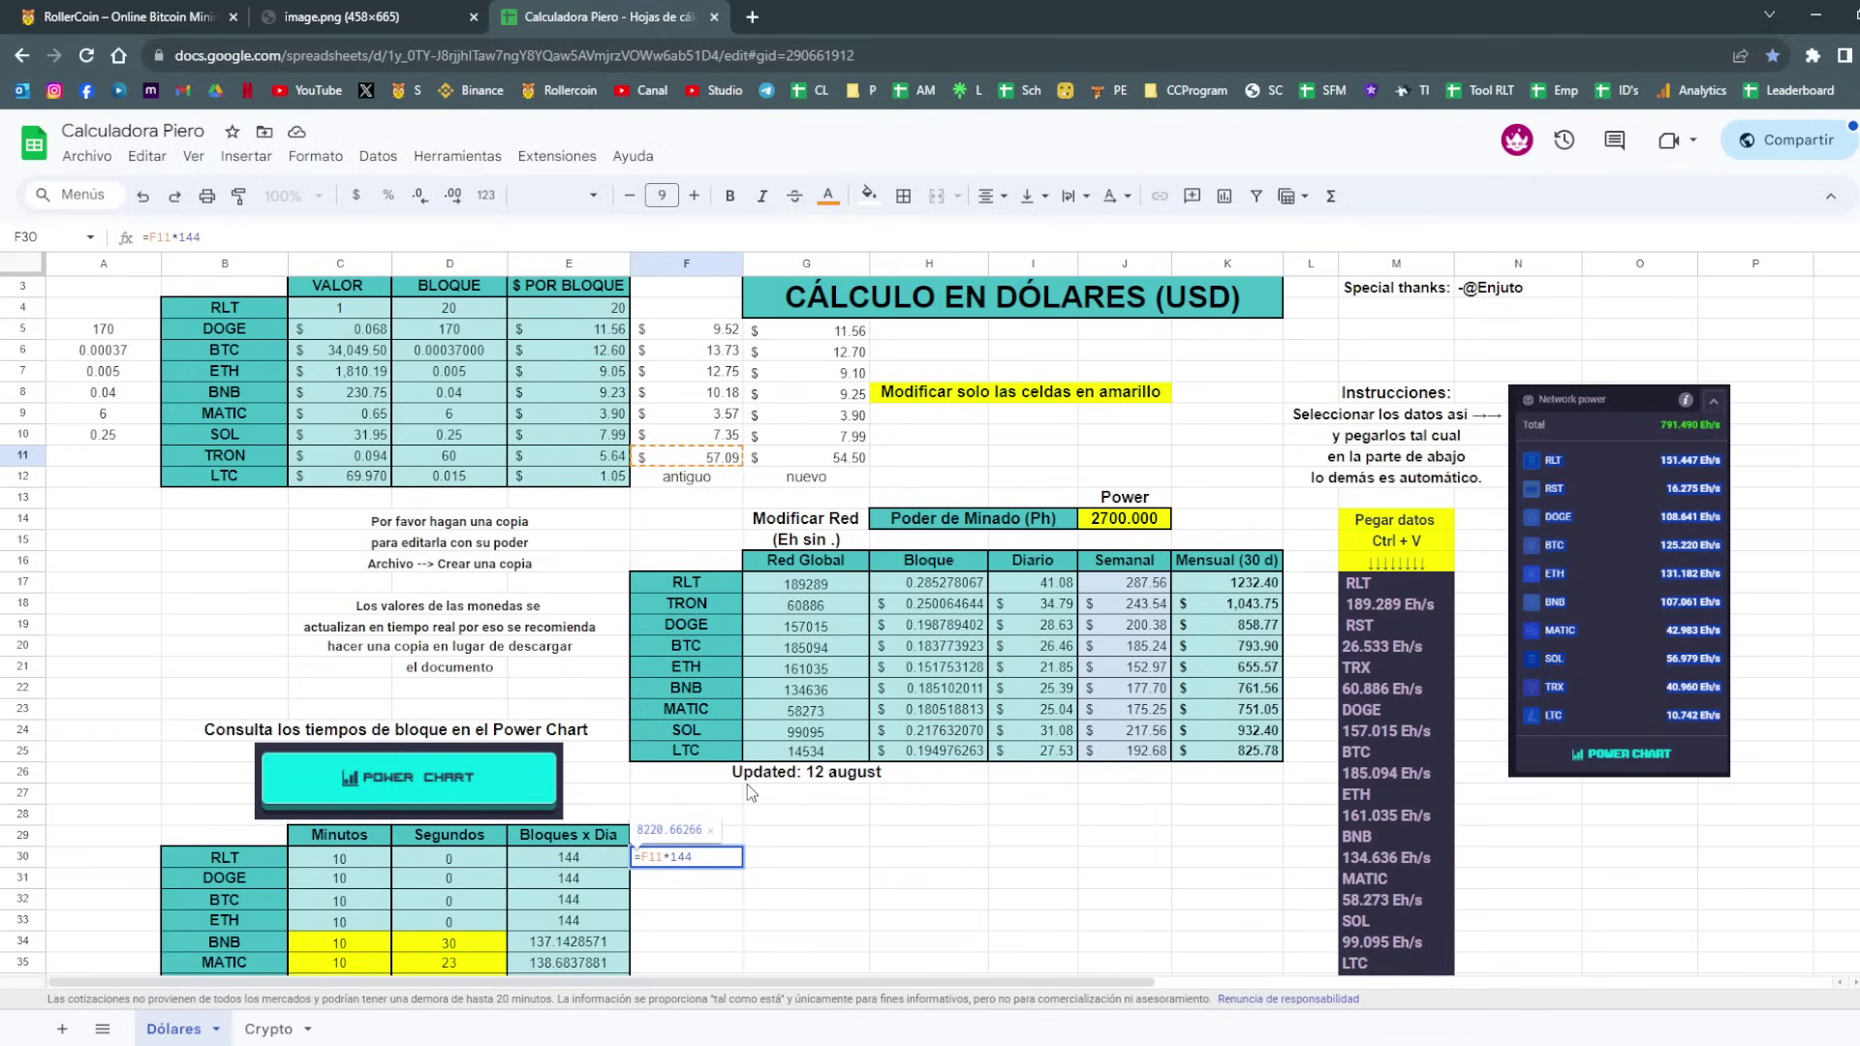
pyautogui.press('Return')
pyautogui.press('Up')
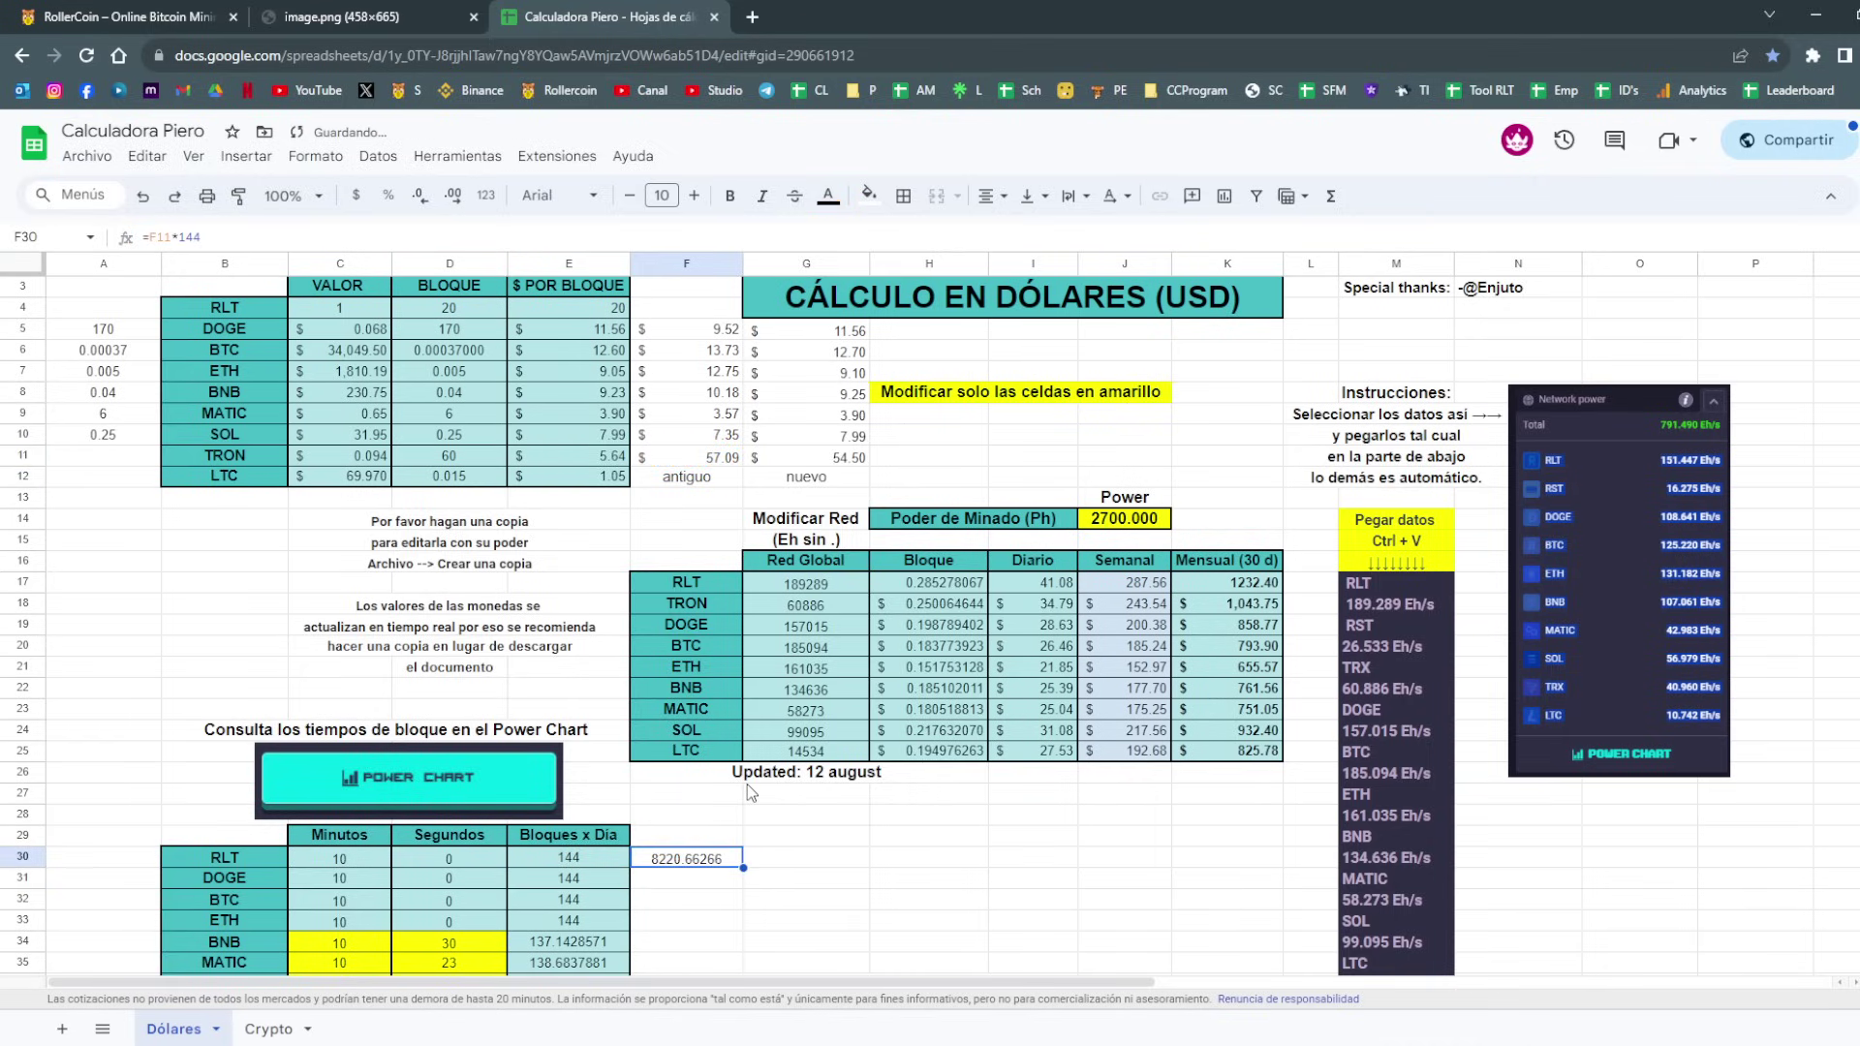
# Calculate the new daily total in G30 by multiplying G11 by 144 blocks.
pyautogui.press('Right')
pyautogui.write('=')
pyautogui.press('Up')
pyautogui.press('Up')
pyautogui.press('Up')
pyautogui.press('Up')
pyautogui.press('Up')
pyautogui.press('Up')
pyautogui.press('Up')
pyautogui.press('Up')
pyautogui.press('Up')
pyautogui.press('Up')
pyautogui.press('Up')
pyautogui.press('Up')
pyautogui.press('Up')
pyautogui.press('Up')
pyautogui.press('Up')
pyautogui.press('Up')
pyautogui.press('Up')
pyautogui.press('Up')
pyautogui.press('Up')
pyautogui.write('*144')
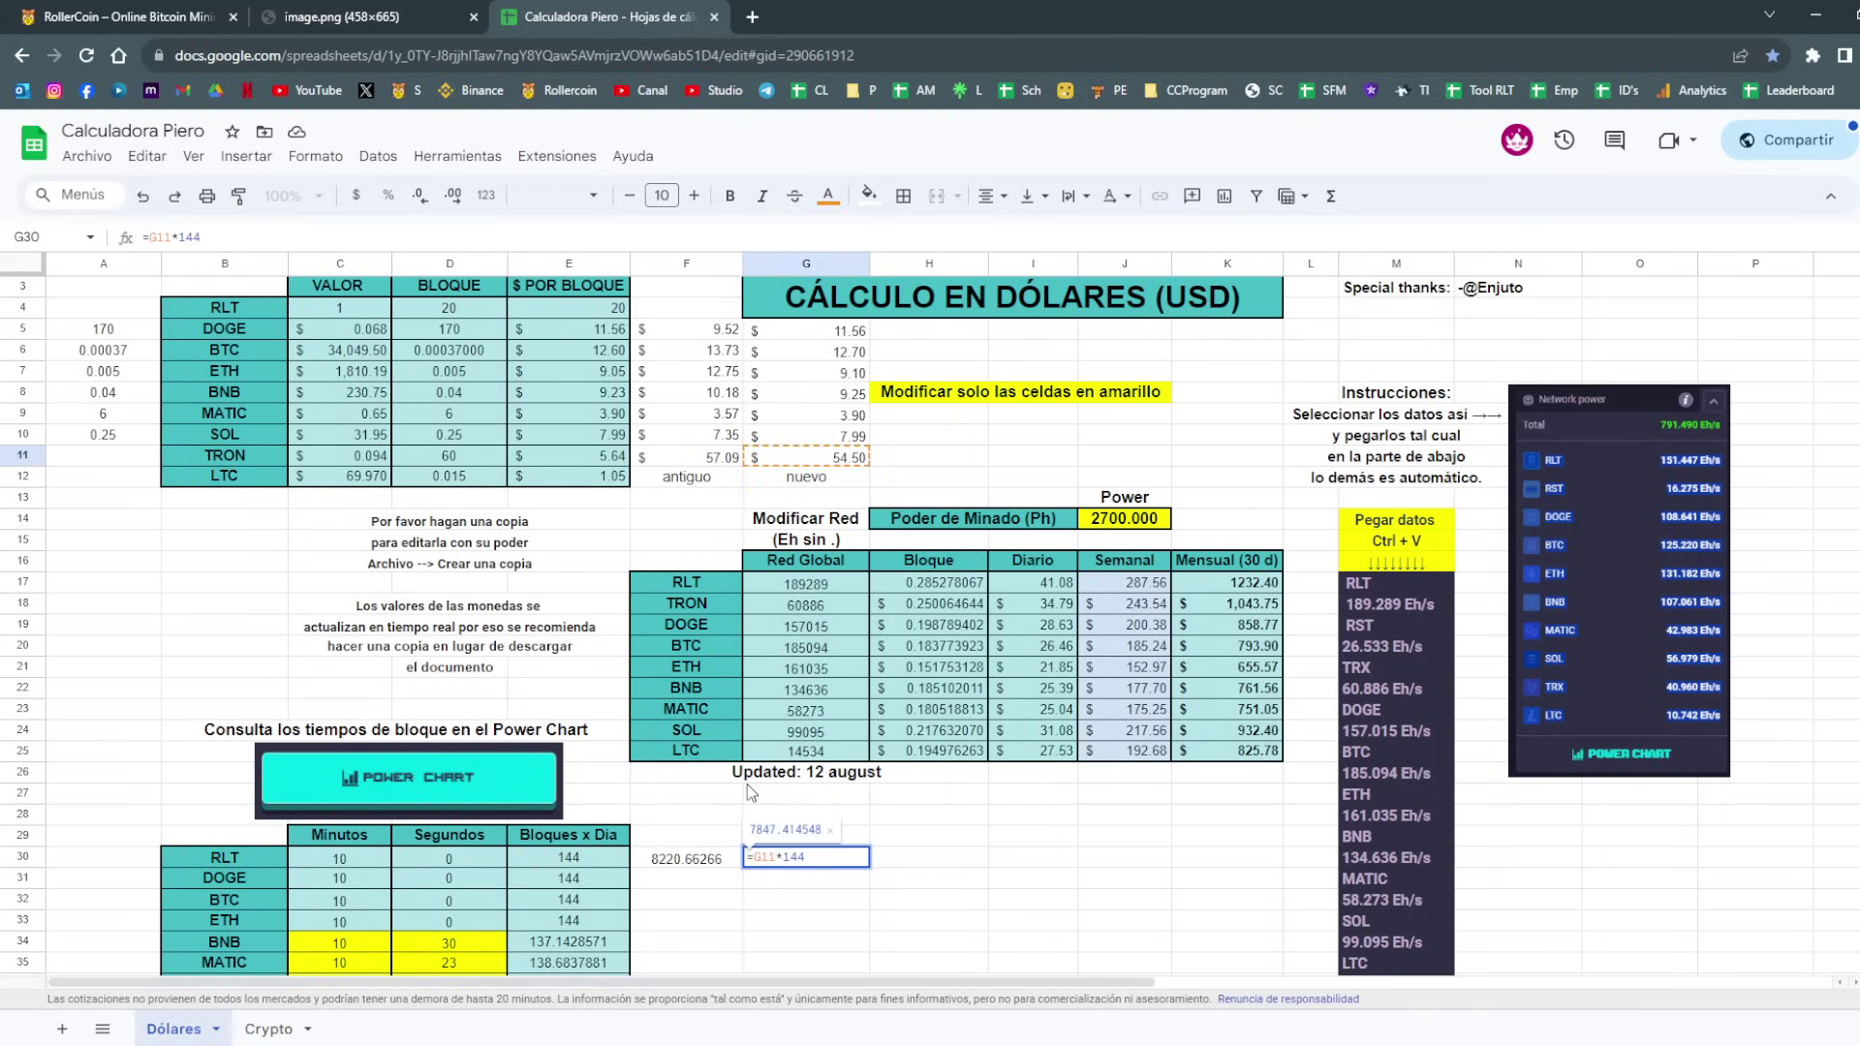
pyautogui.press('Return')
# Subtract the new daily total from the old one in H30 with =F30-G30 and label it "diferencia" in H29.
pyautogui.press('Right')
pyautogui.press('Up')
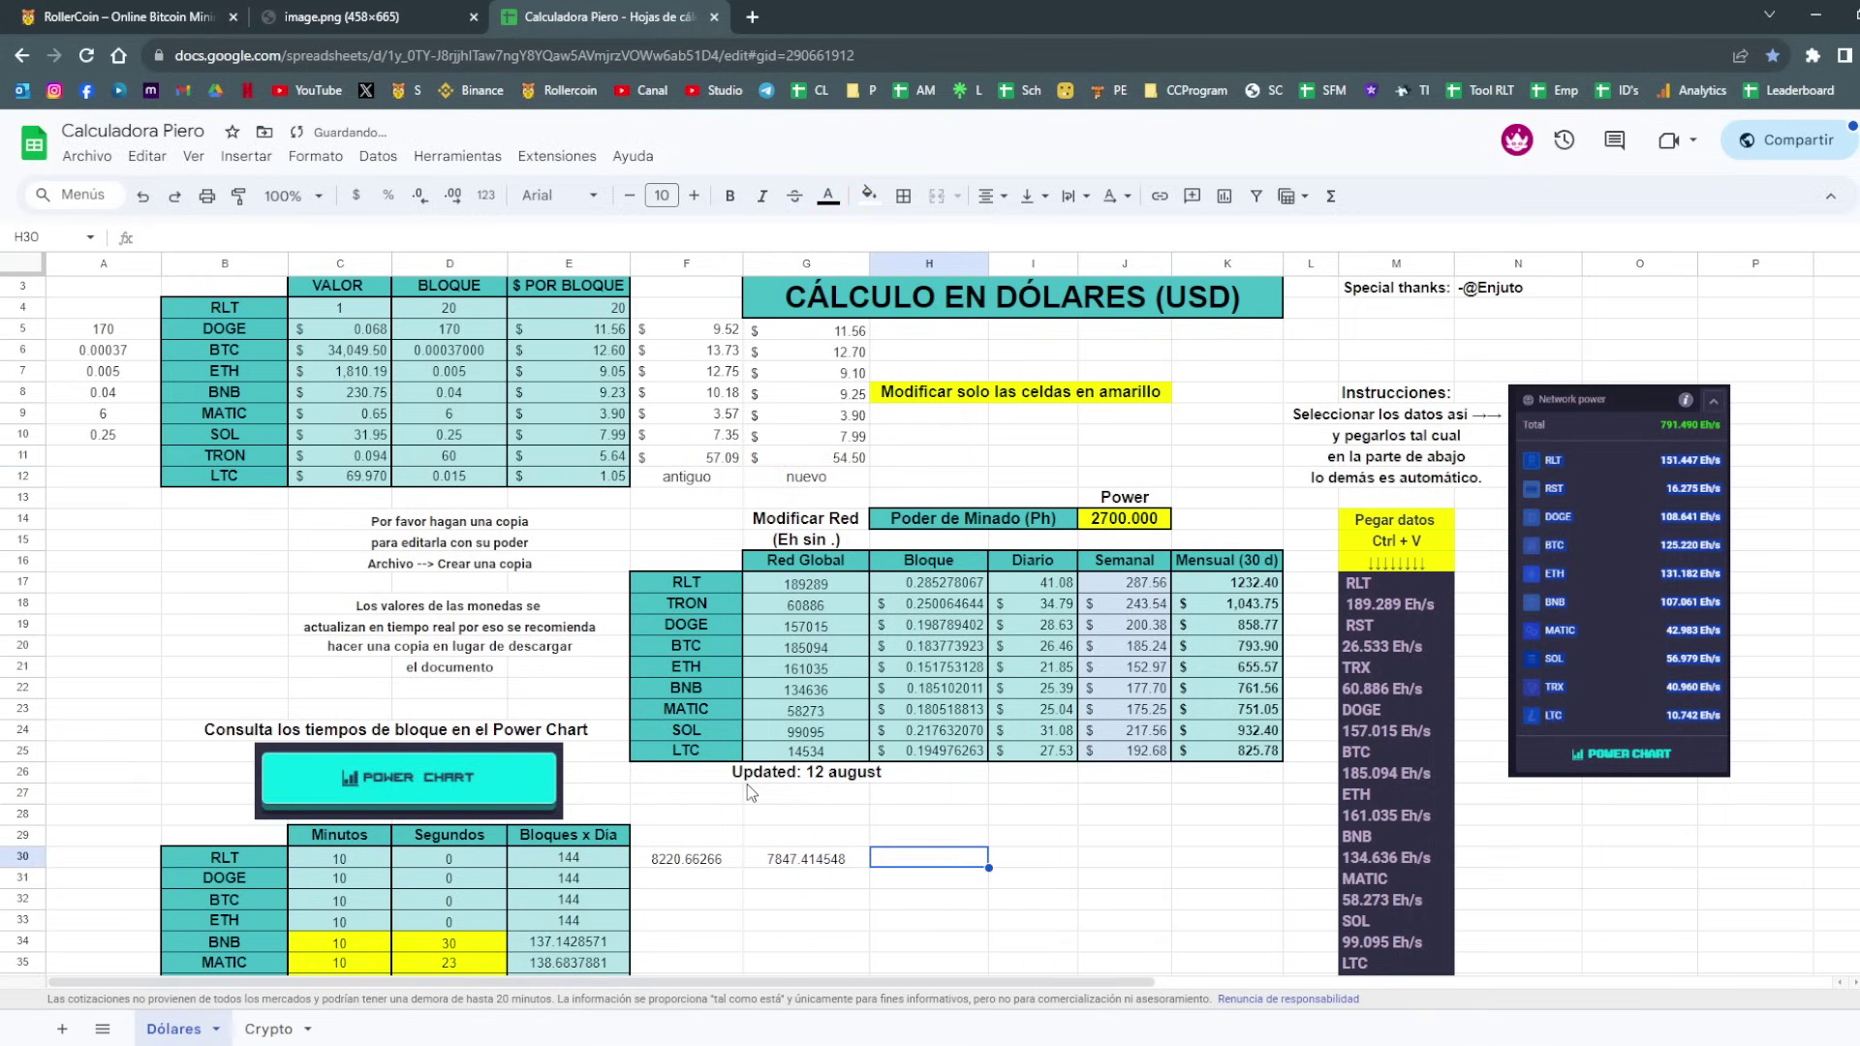
pyautogui.write('=')
pyautogui.press('Left')
pyautogui.press('Left')
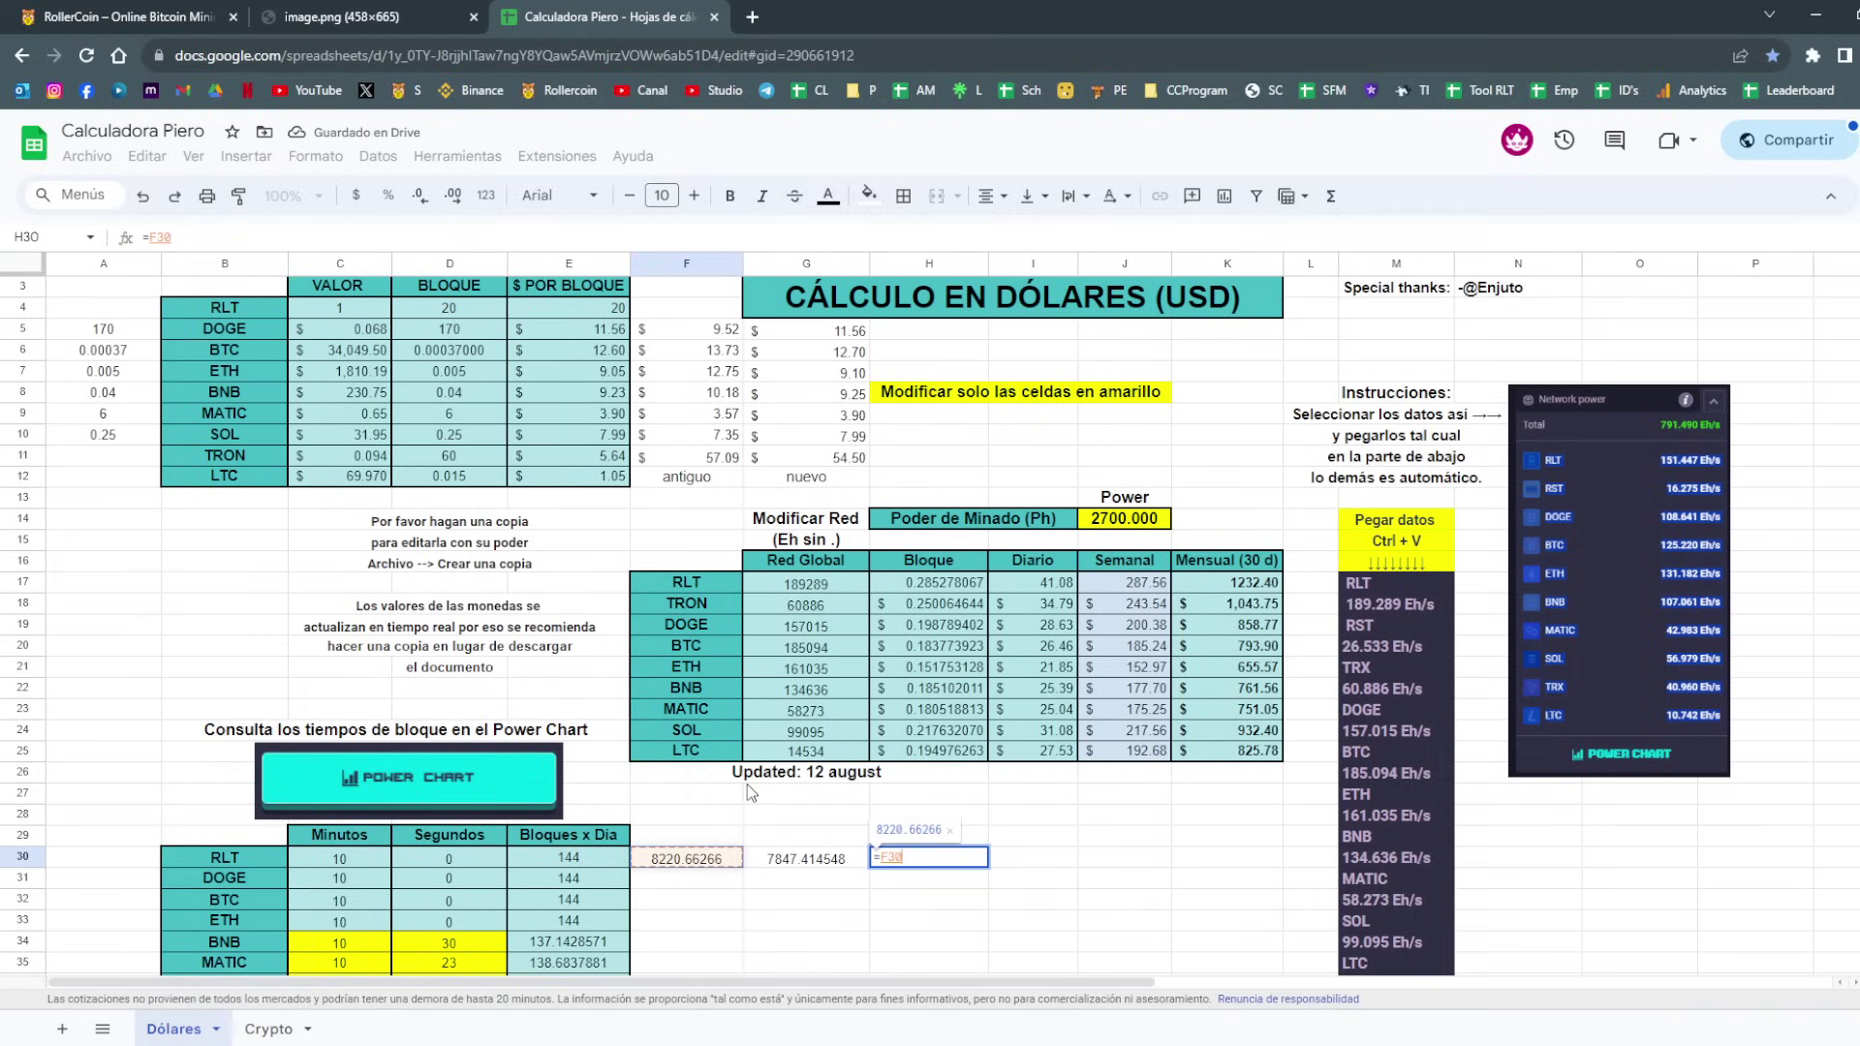
pyautogui.write('-')
pyautogui.press('Left')
pyautogui.press('Return')
pyautogui.press('Up')
pyautogui.press('Up')
pyautogui.write('diferencia')
pyautogui.press('Return')
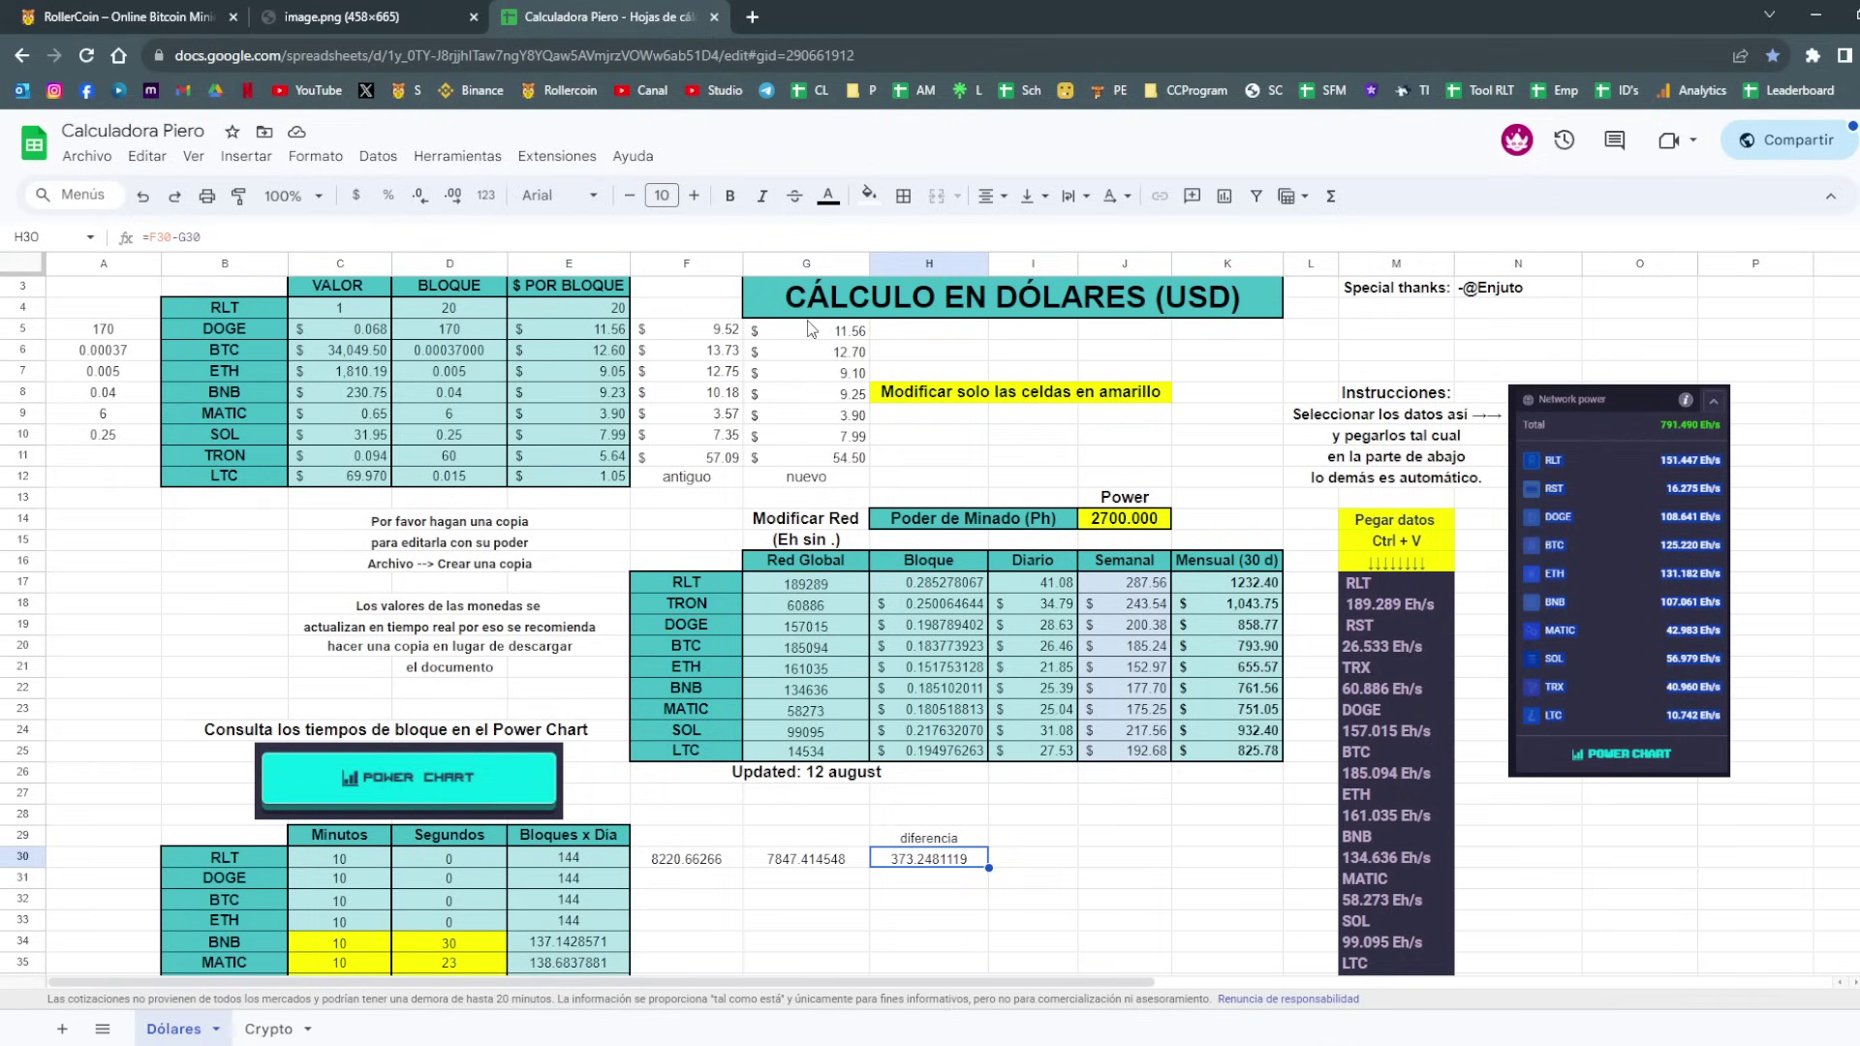
# Compare ETH's new and old dollar-per-block values in G7 and F7.
pyautogui.click(804, 379)
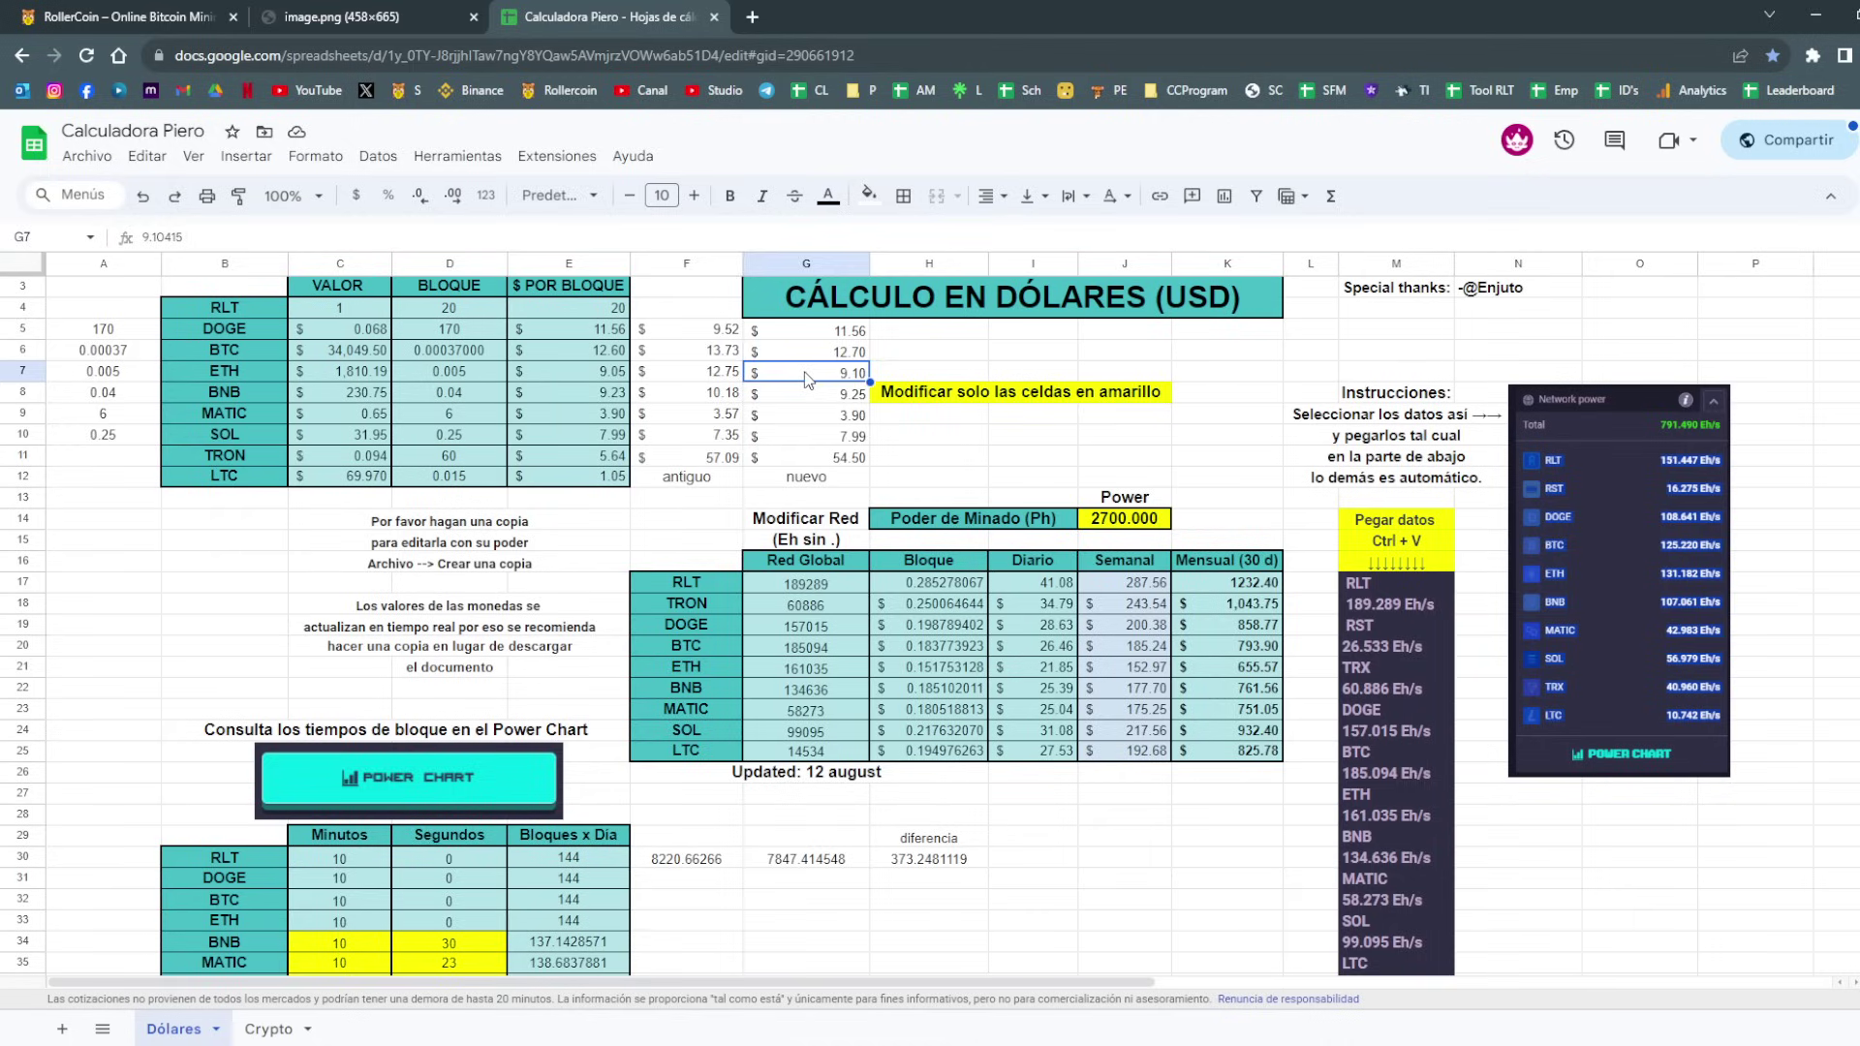
pyautogui.press('Left')
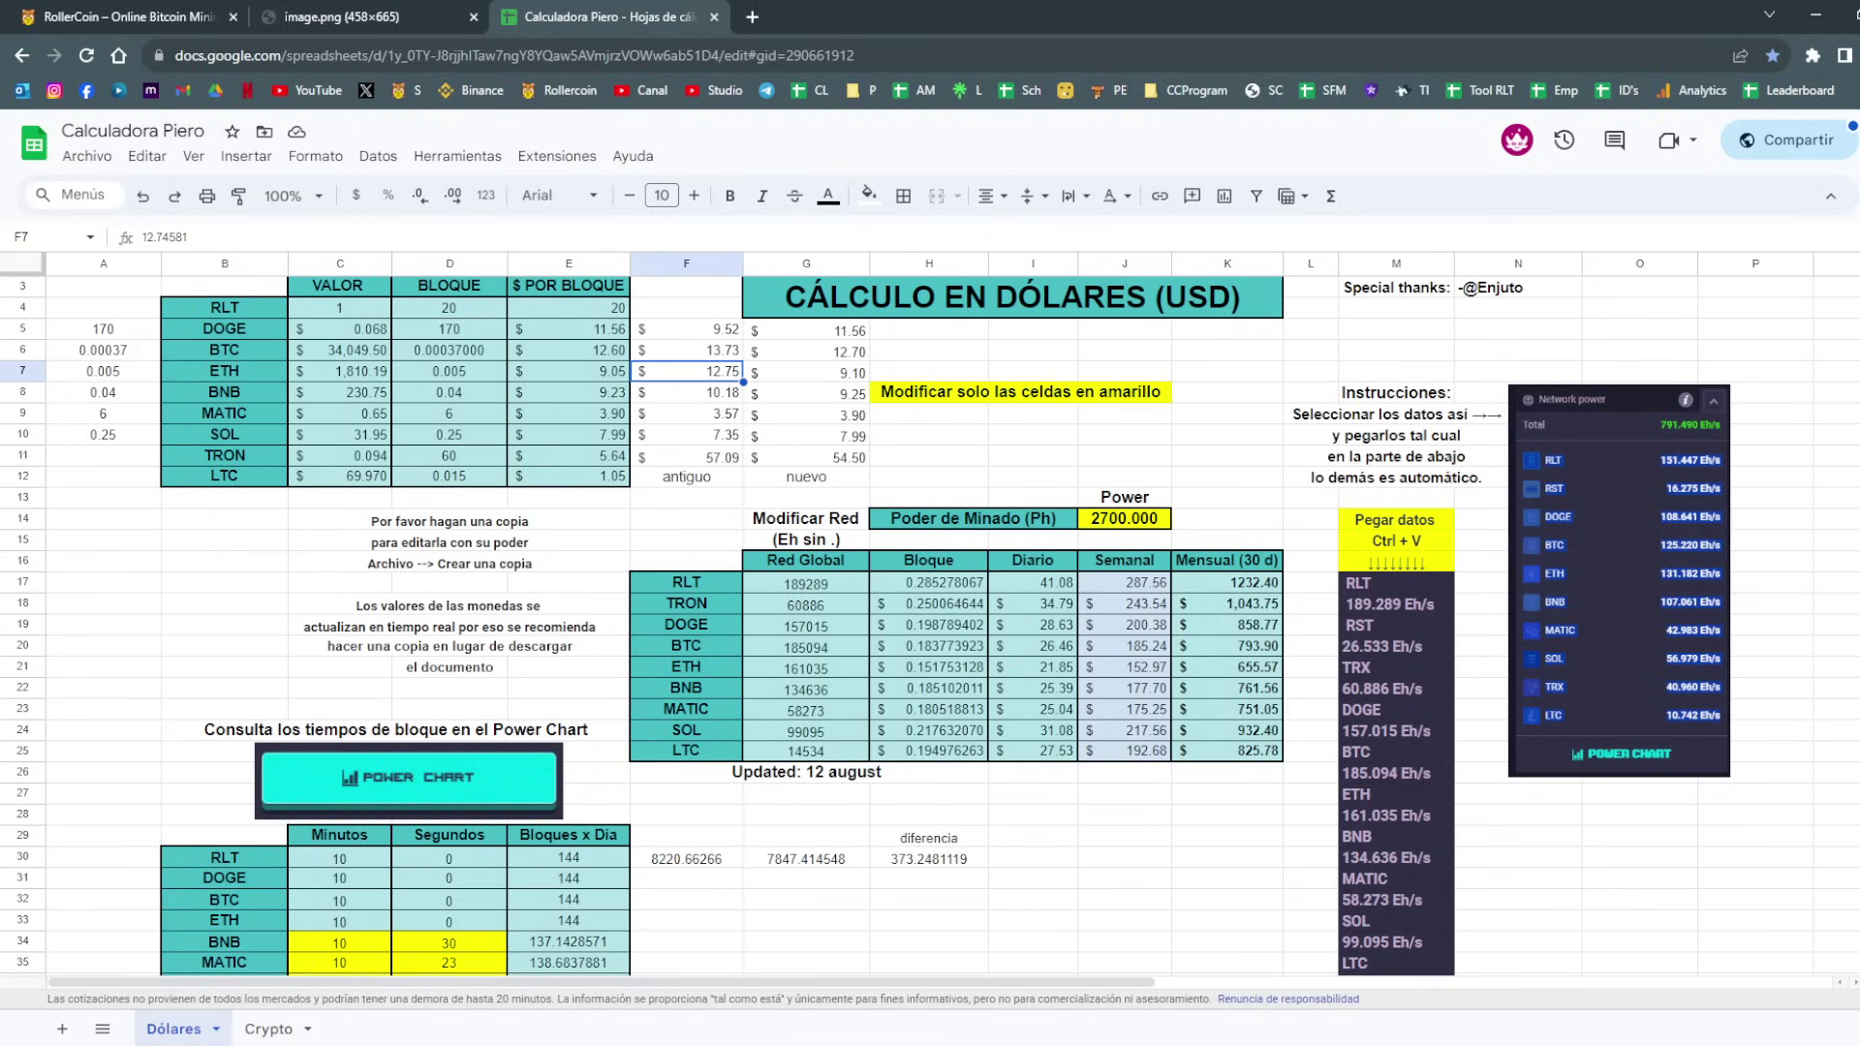
# Check ETH's new dollar-per-block value in G7 and review the monthly earnings from TRON to SOL in K18:K24.
pyautogui.click(804, 370)
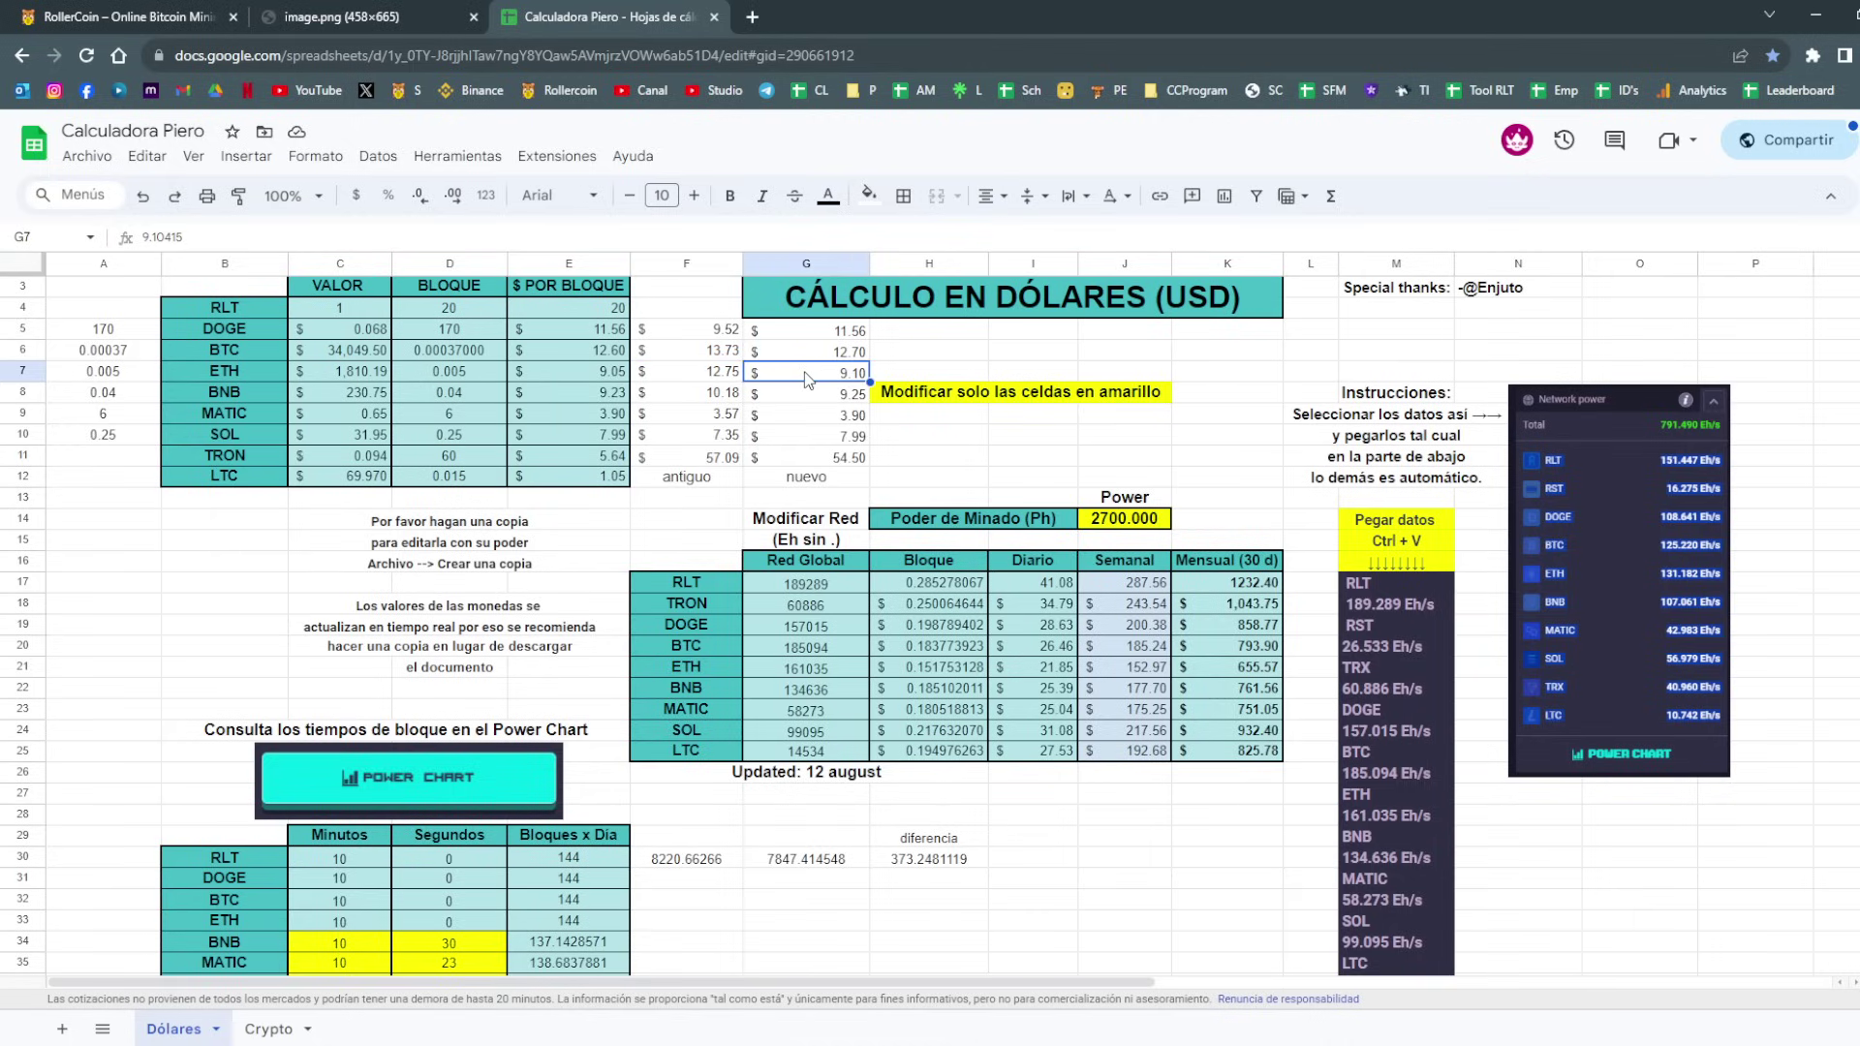
pyautogui.click(942, 881)
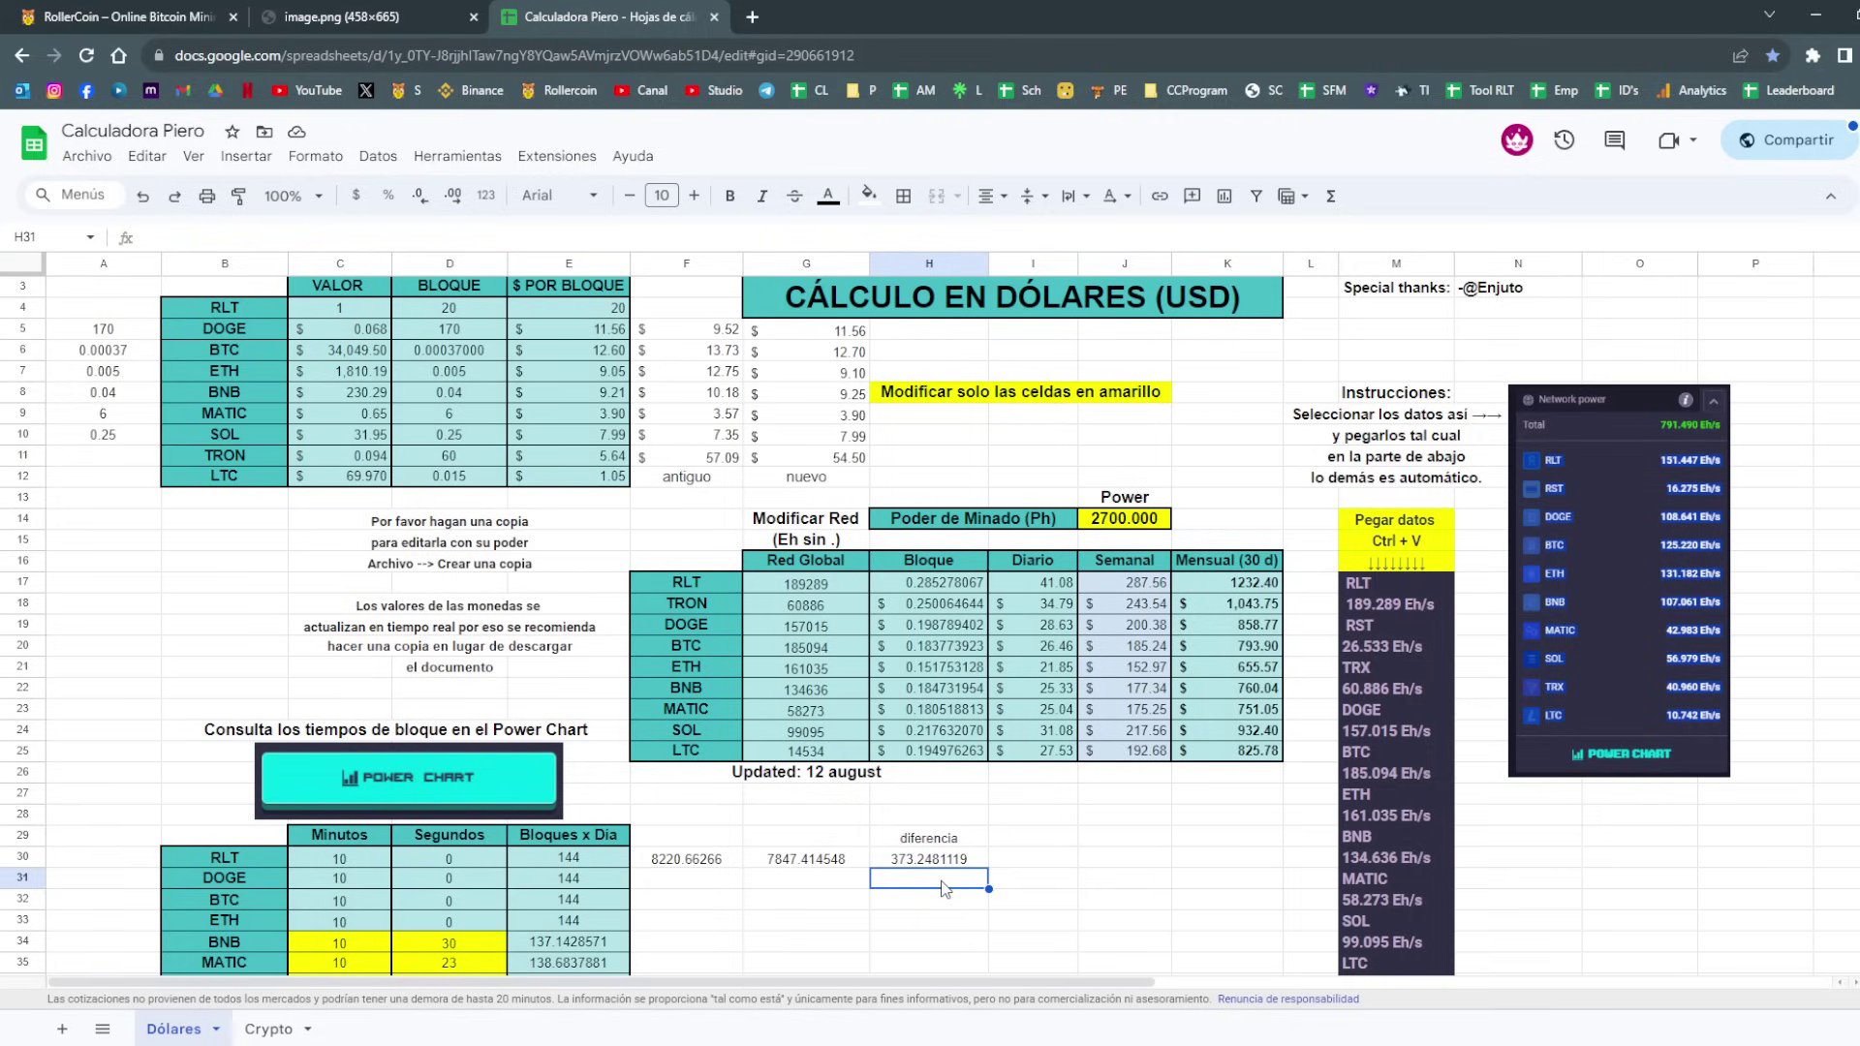
pyautogui.moveTo(1252, 611); pyautogui.dragTo(1249, 733)
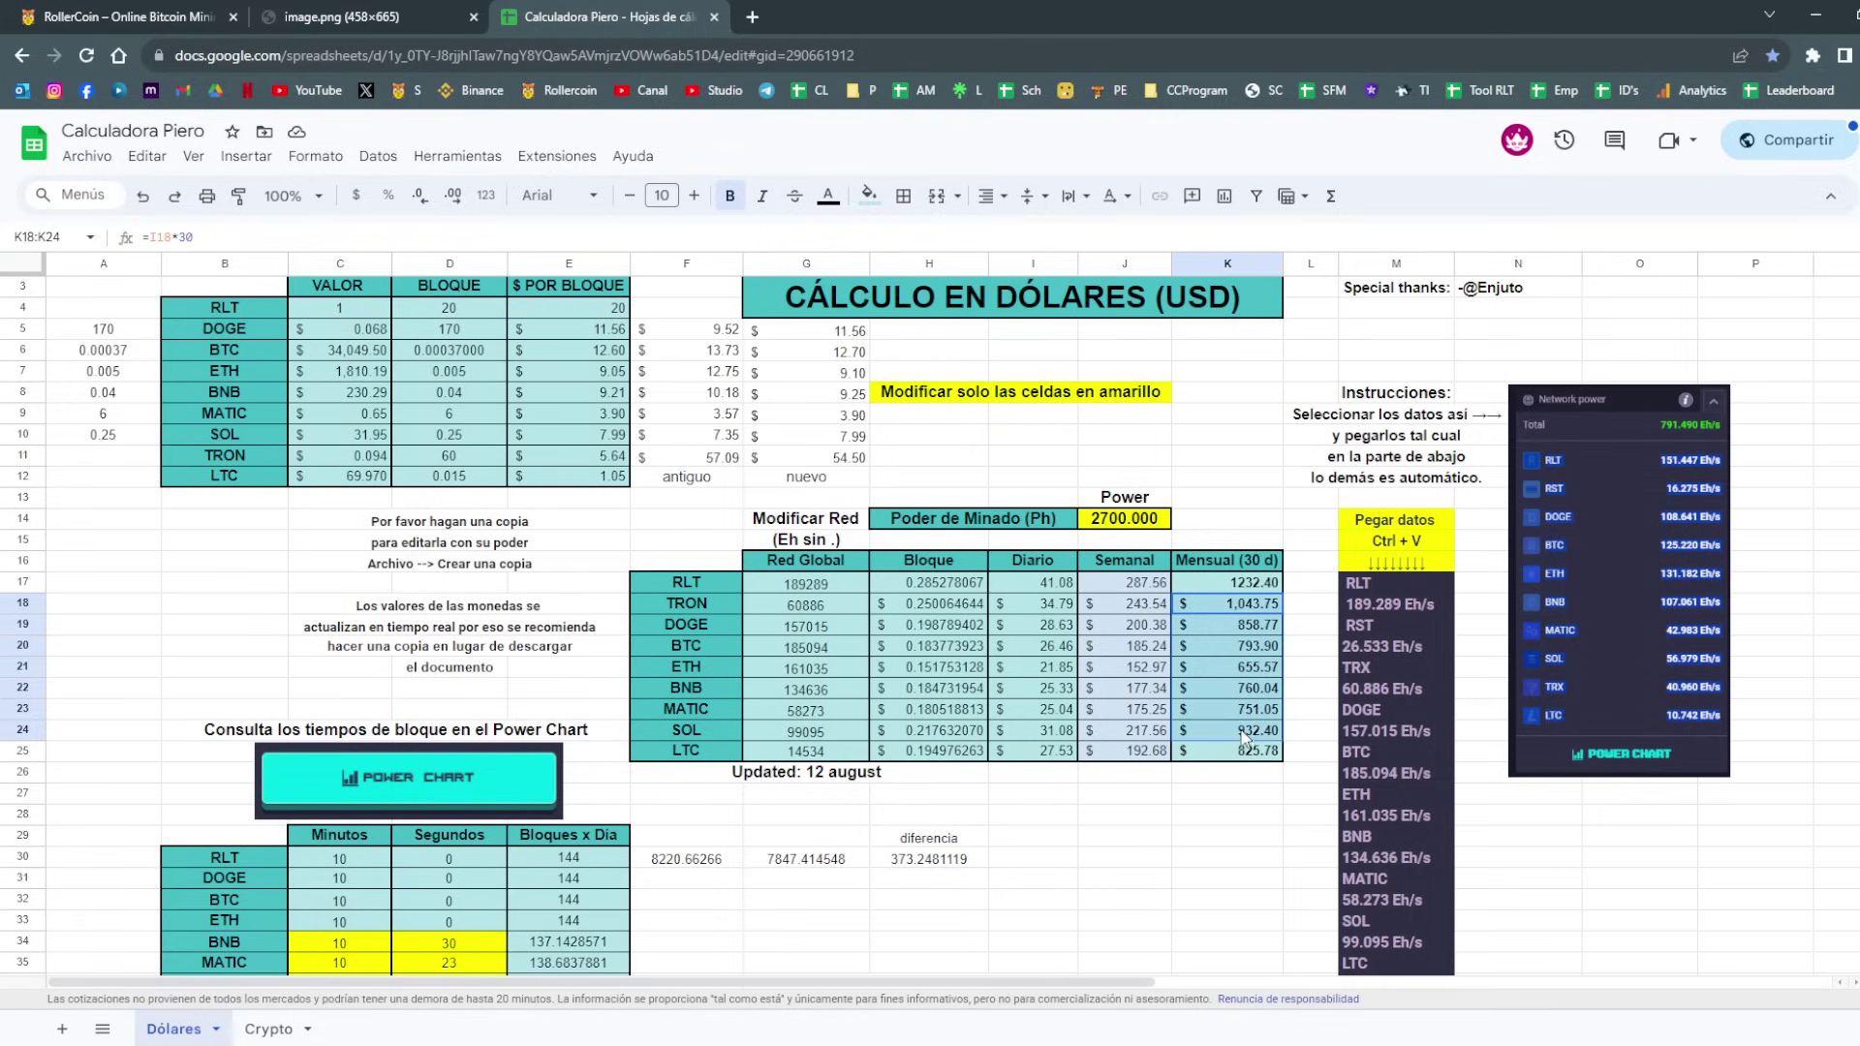
pyautogui.click(1217, 793)
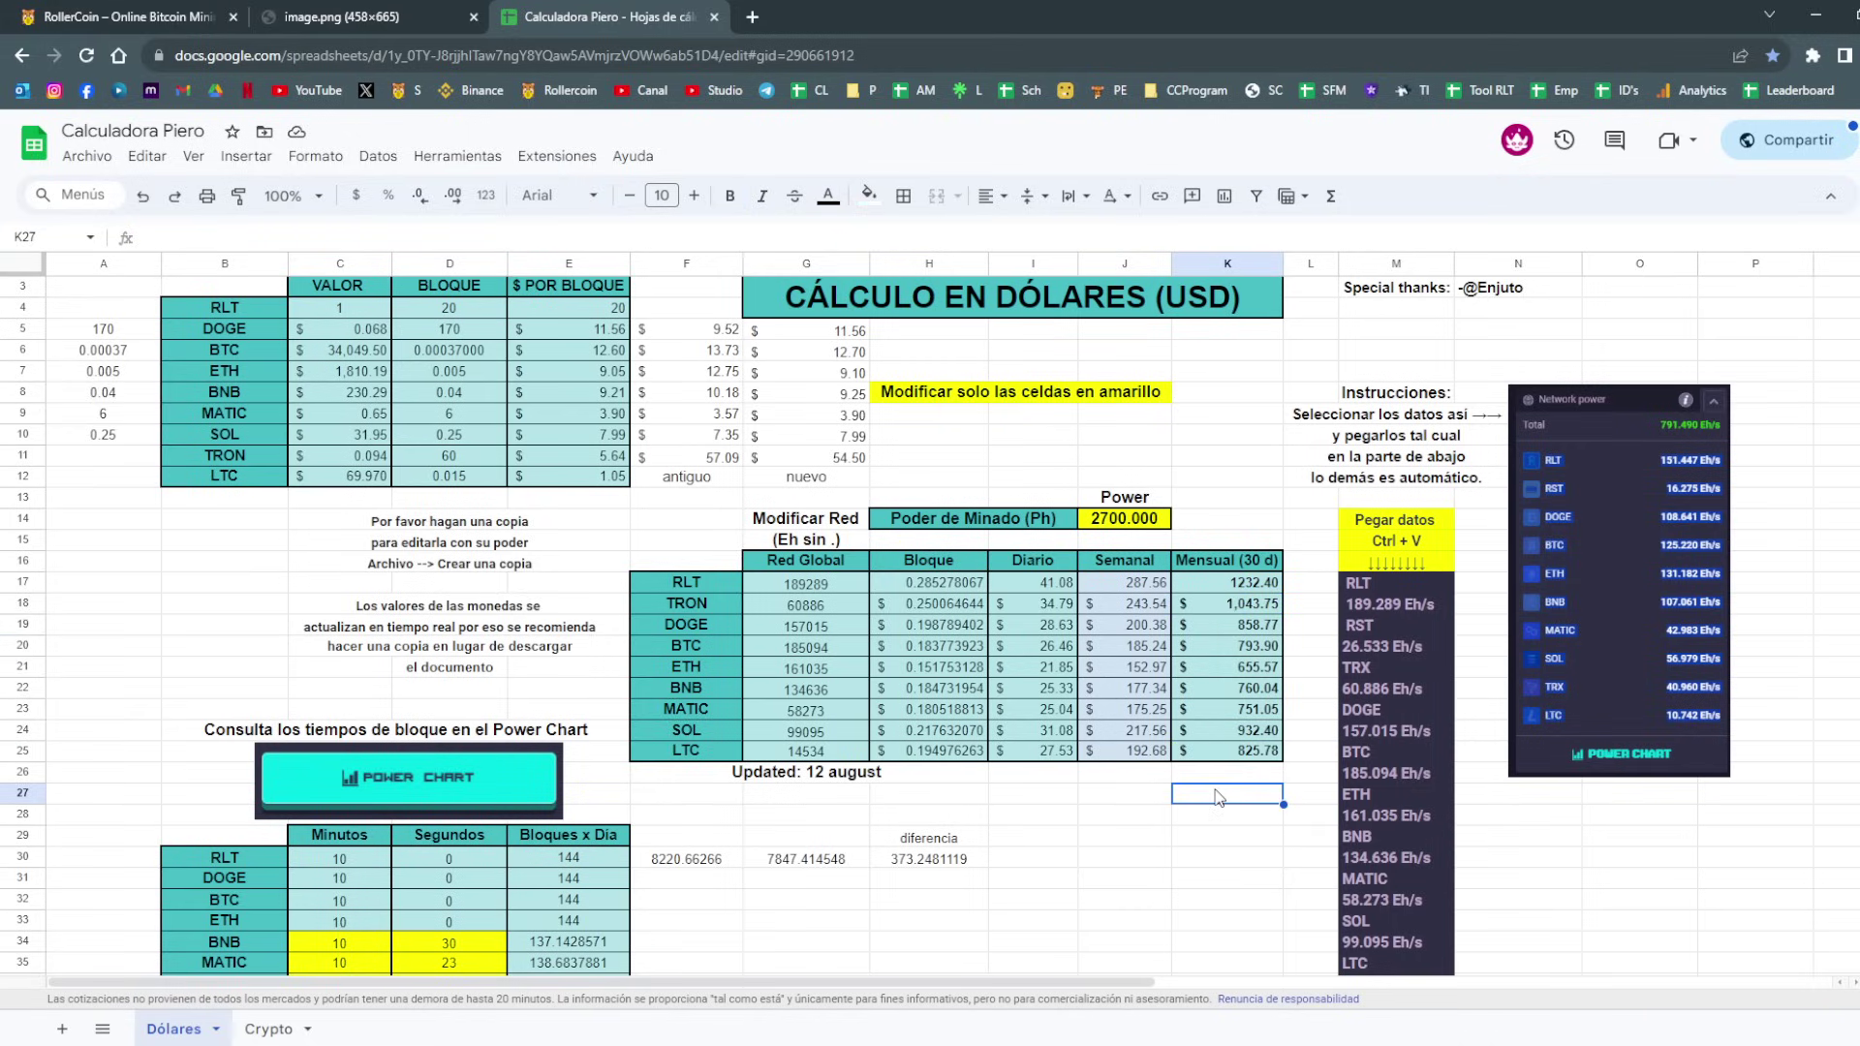
pyautogui.click(485, 354)
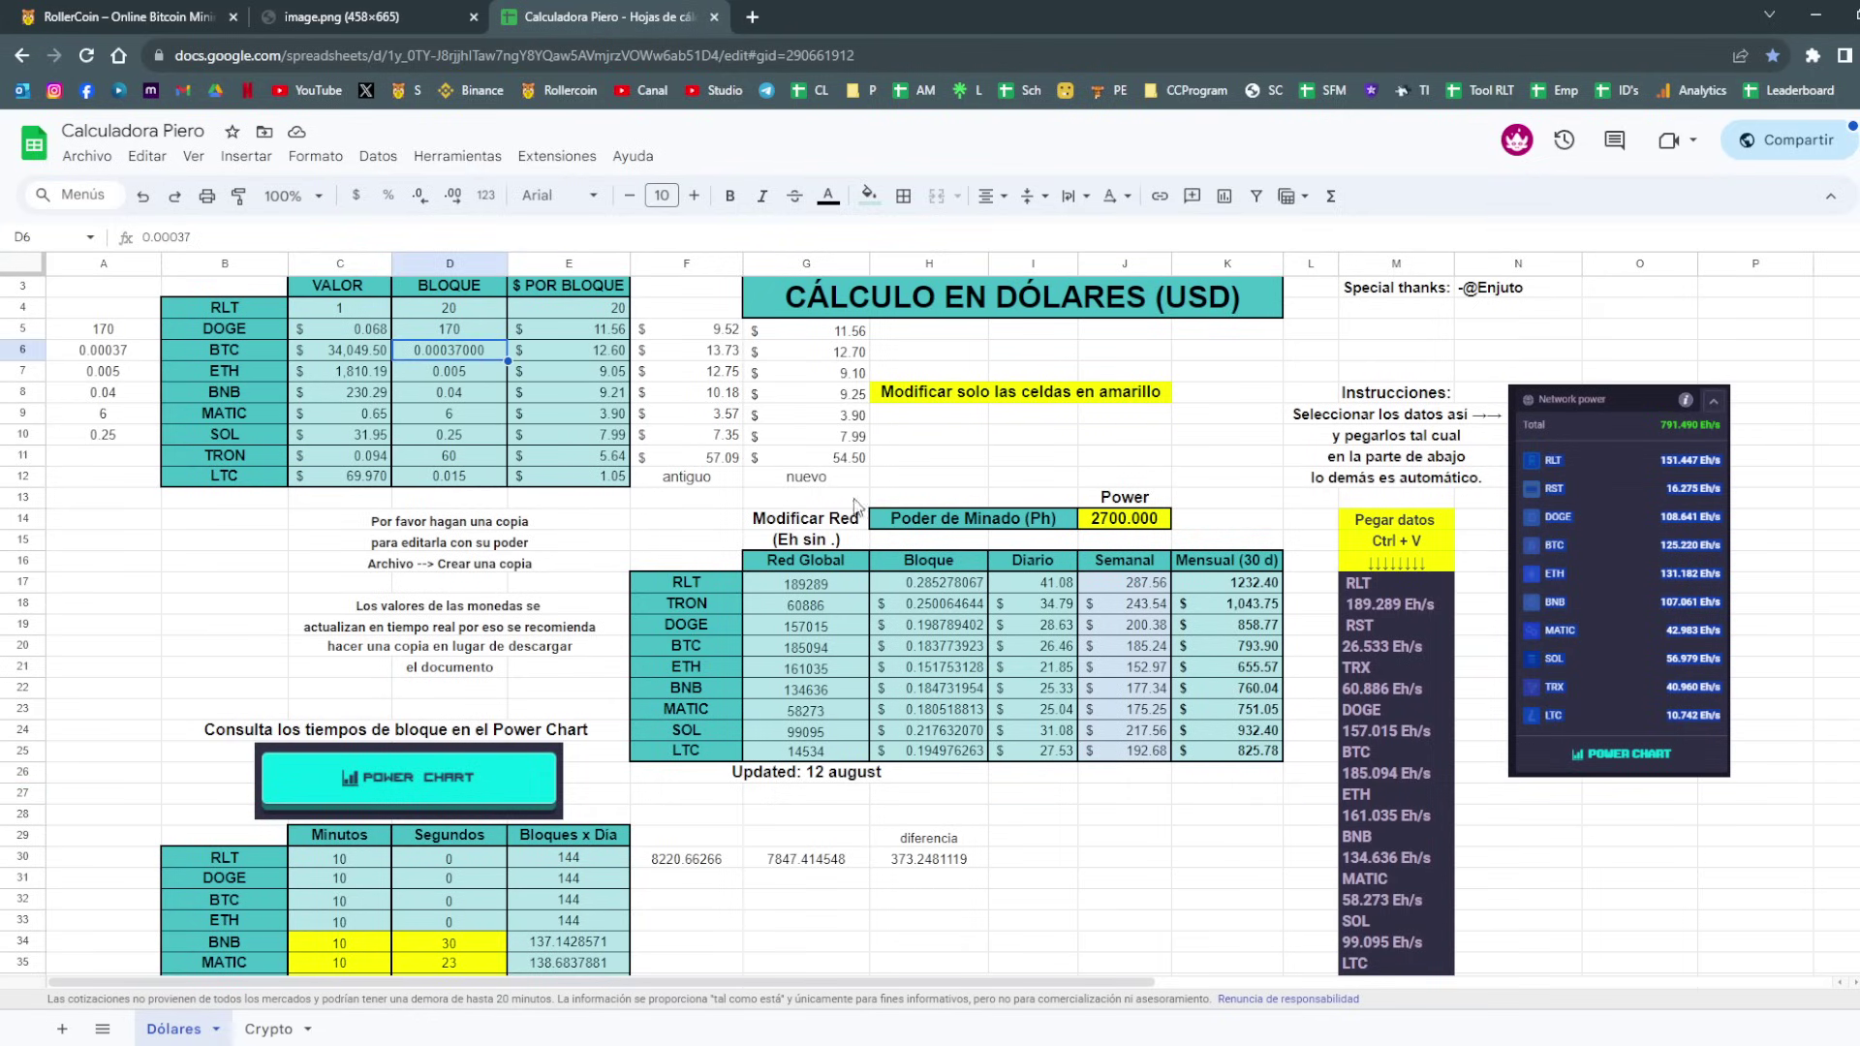
pyautogui.click(1166, 788)
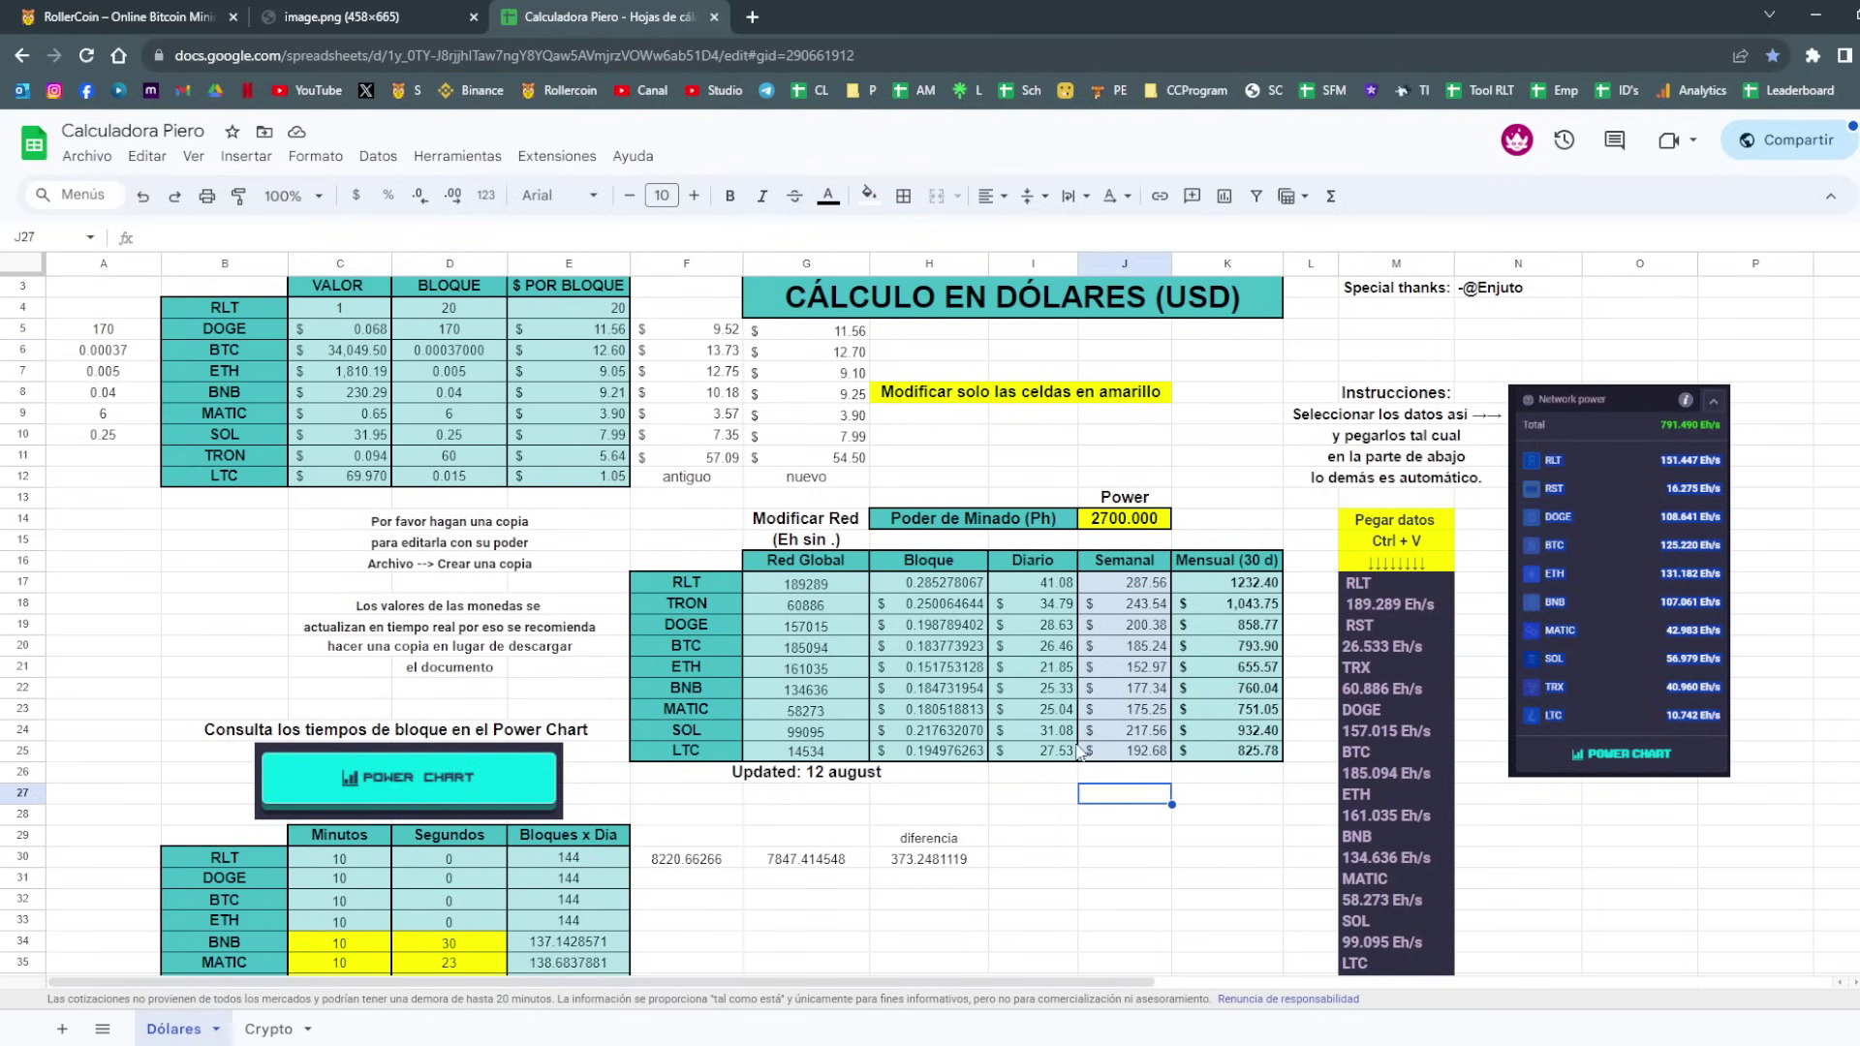
pyautogui.moveTo(1277, 605); pyautogui.dragTo(1265, 746)
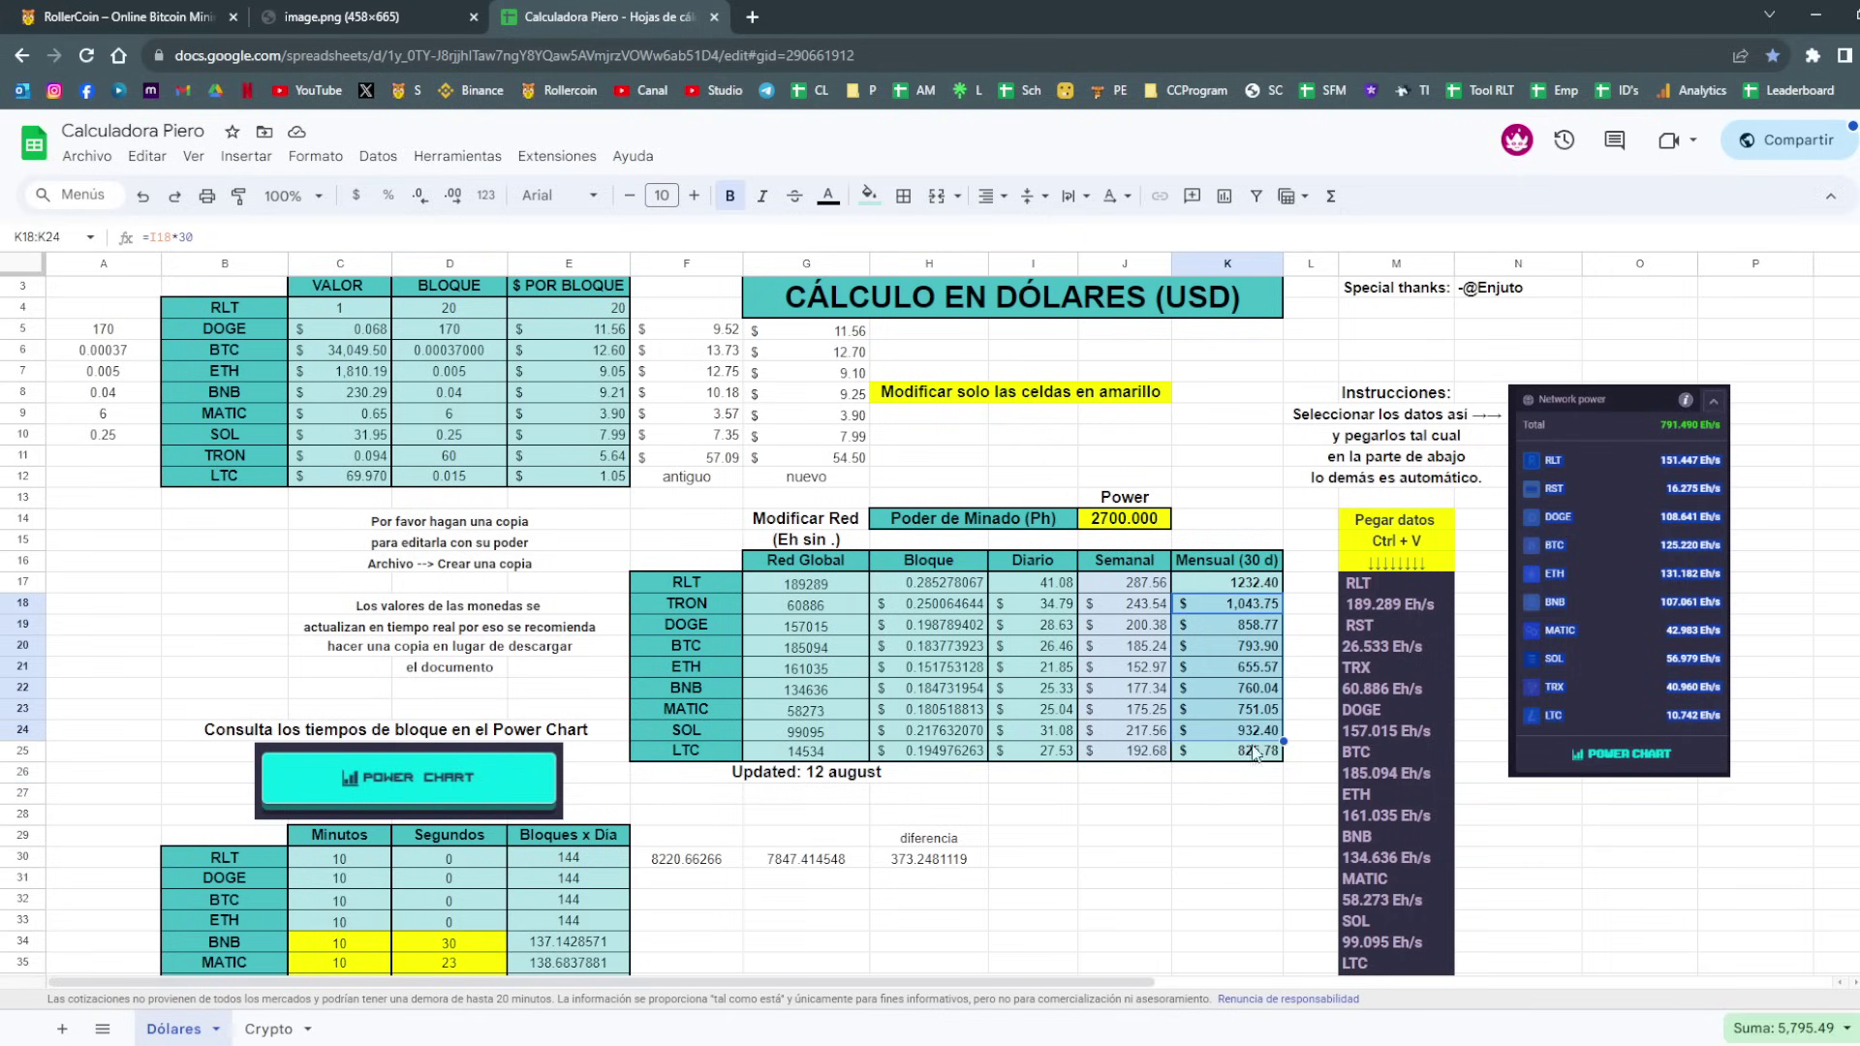
pyautogui.click(1232, 778)
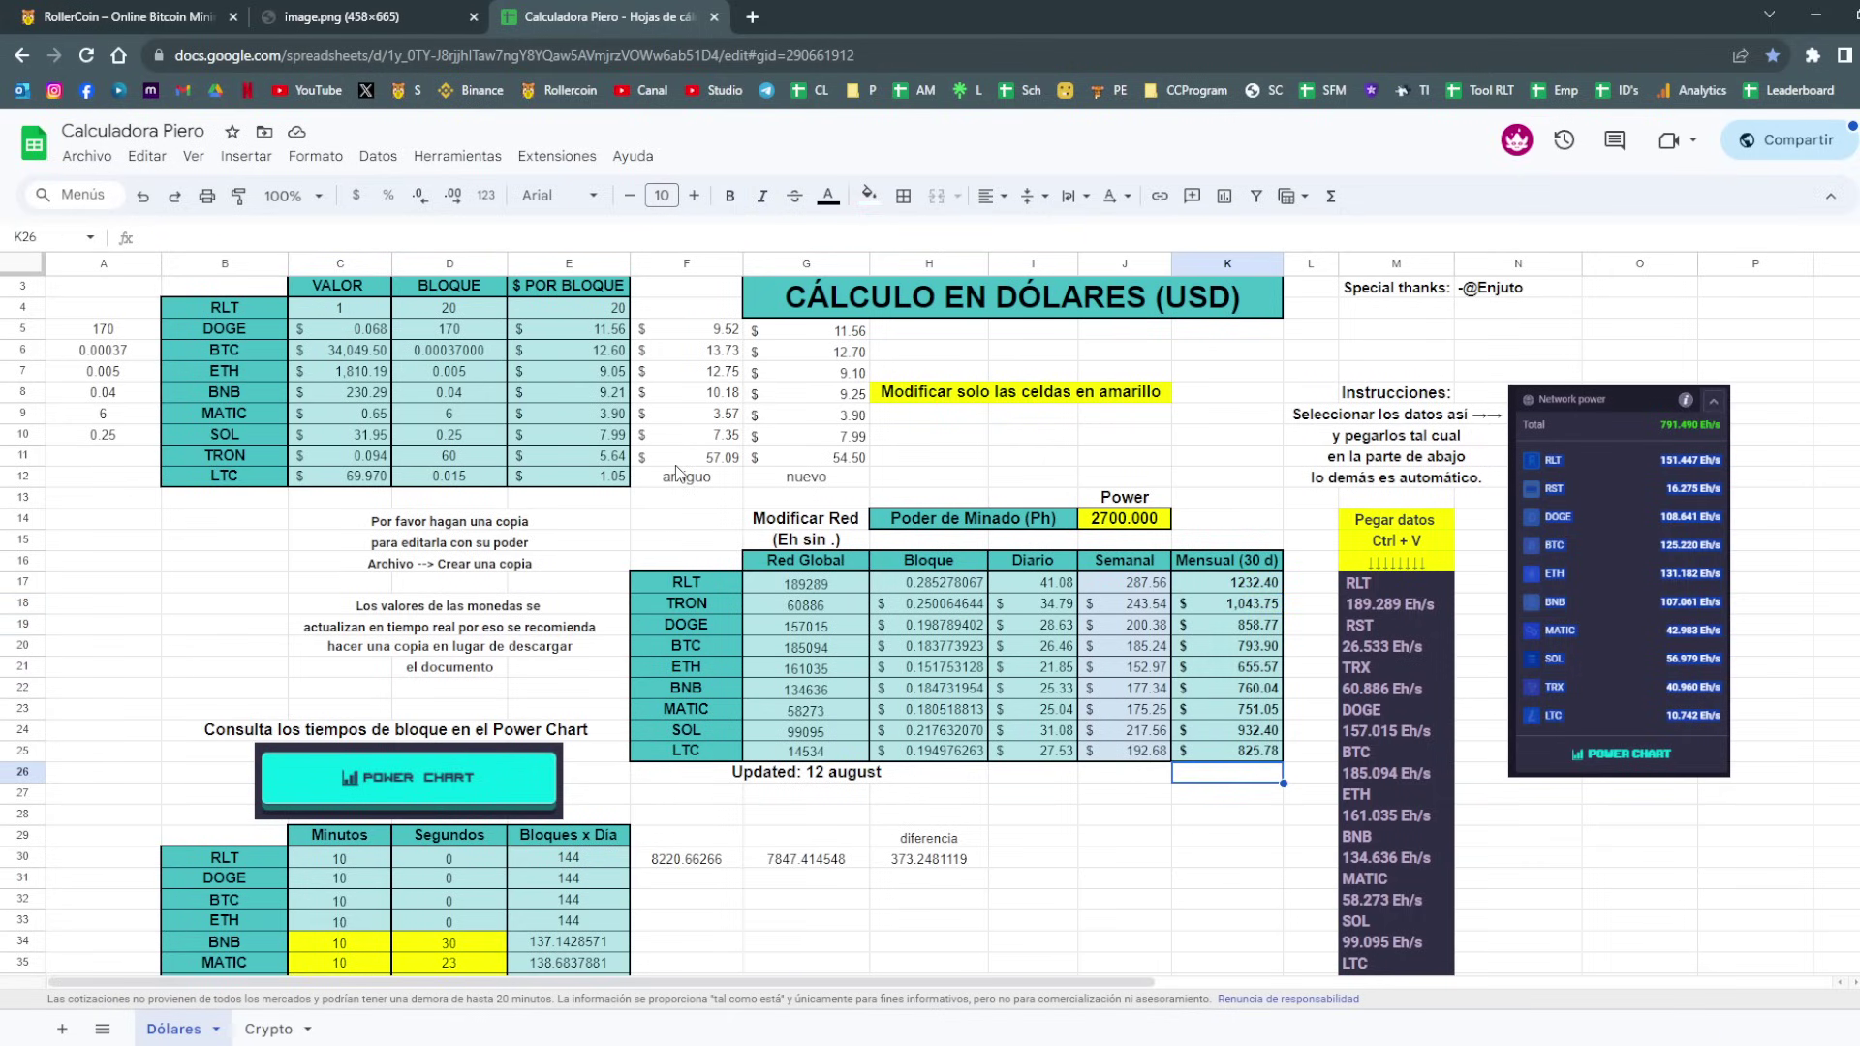
# Try a BTC block reward of 0.00040000 in D6 and an ETH block reward of 0.007 in D7.
pyautogui.click(490, 331)
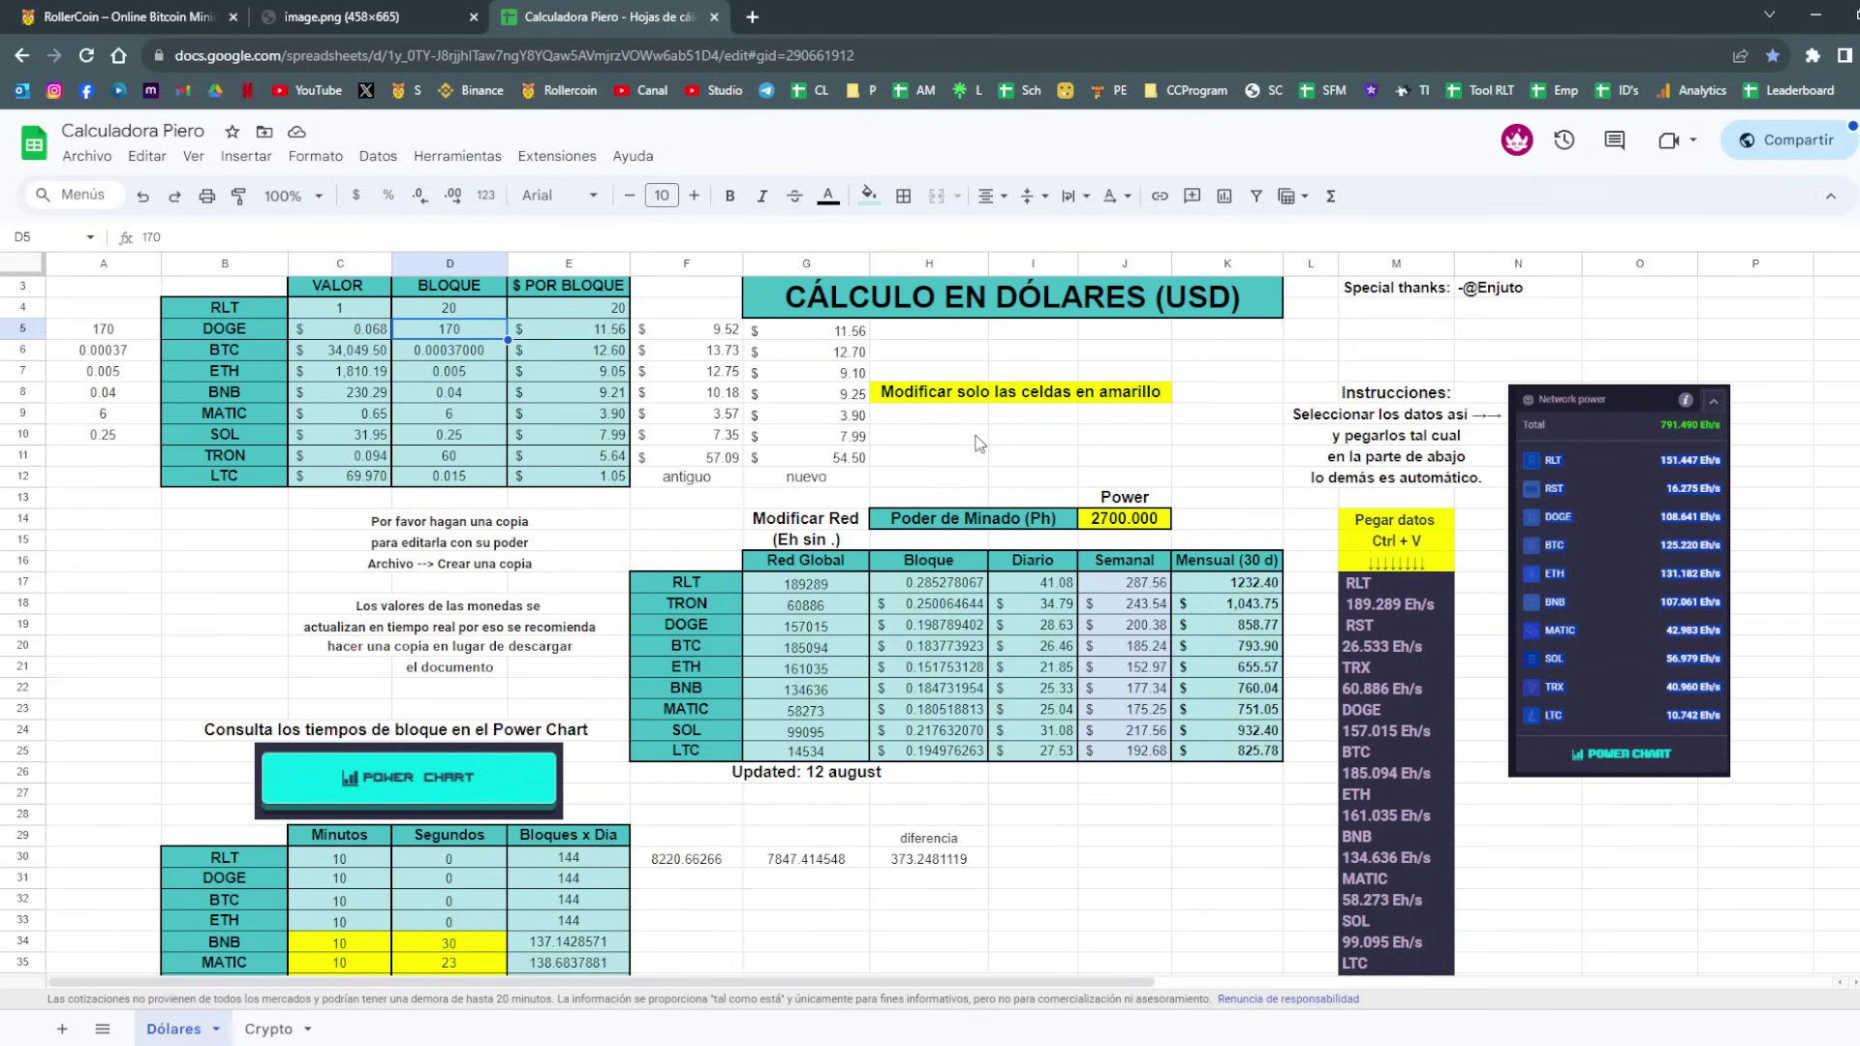
pyautogui.press('Down')
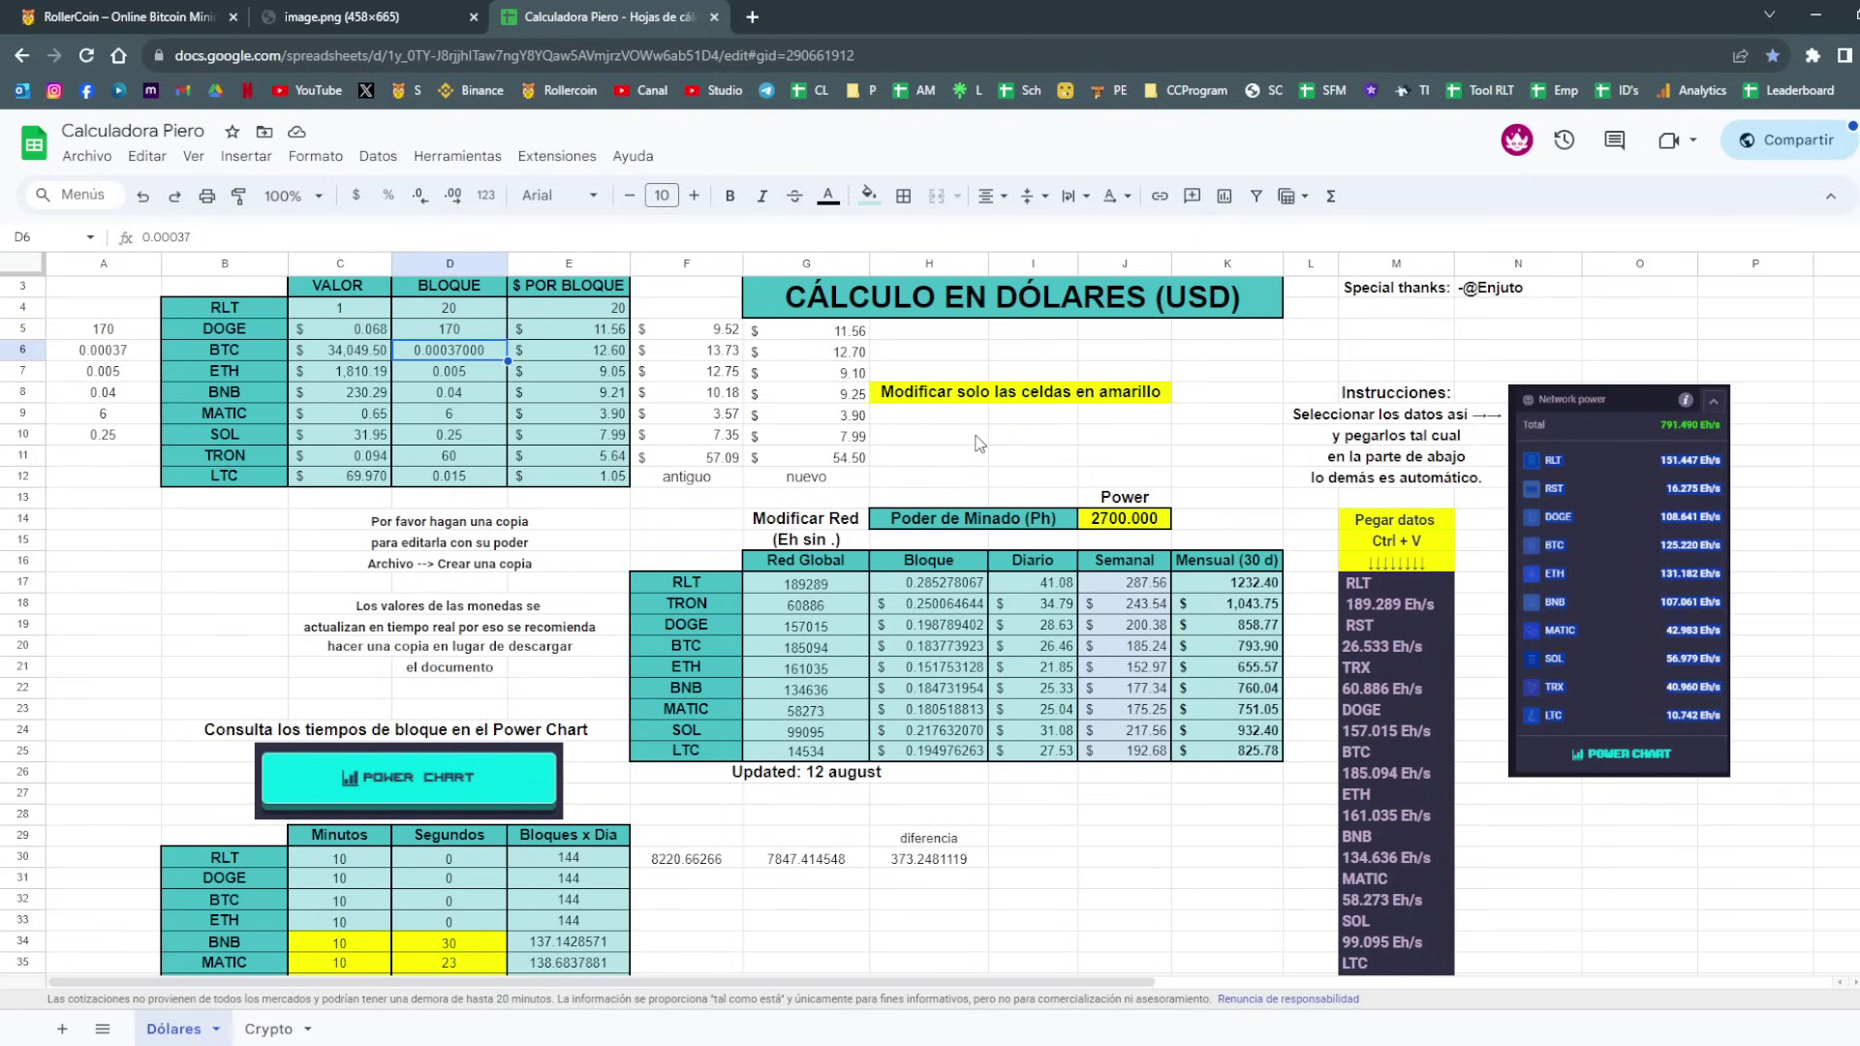
pyautogui.click(205, 240)
pyautogui.press('BackSpace')
pyautogui.press('BackSpace')
pyautogui.write('40000')
pyautogui.press('Return')
pyautogui.click(205, 240)
pyautogui.press('BackSpace')
pyautogui.write('7')
pyautogui.press('Return')
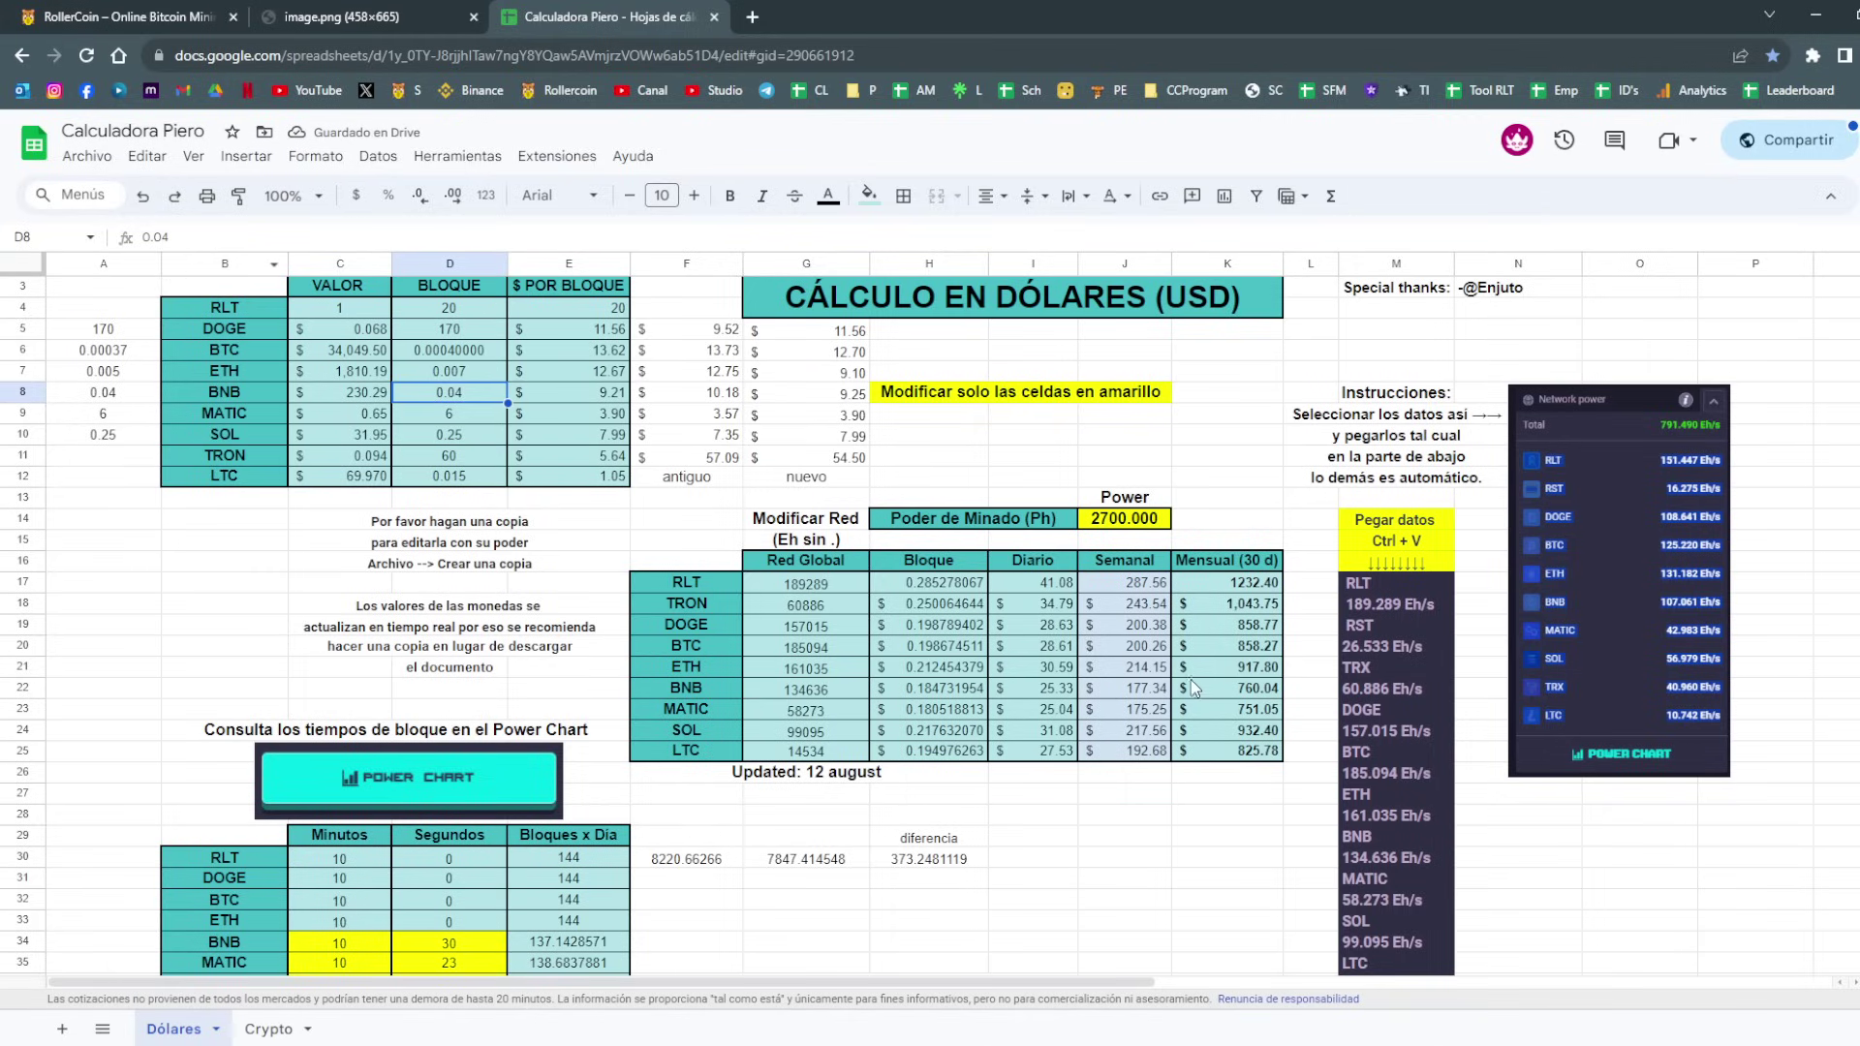
# Undo the trial BTC and ETH block rewards, redo them once to compare monthly earnings, and undo them again.
pyautogui.hotkey('ctrl', 'z')
pyautogui.hotkey('ctrl', 'z')
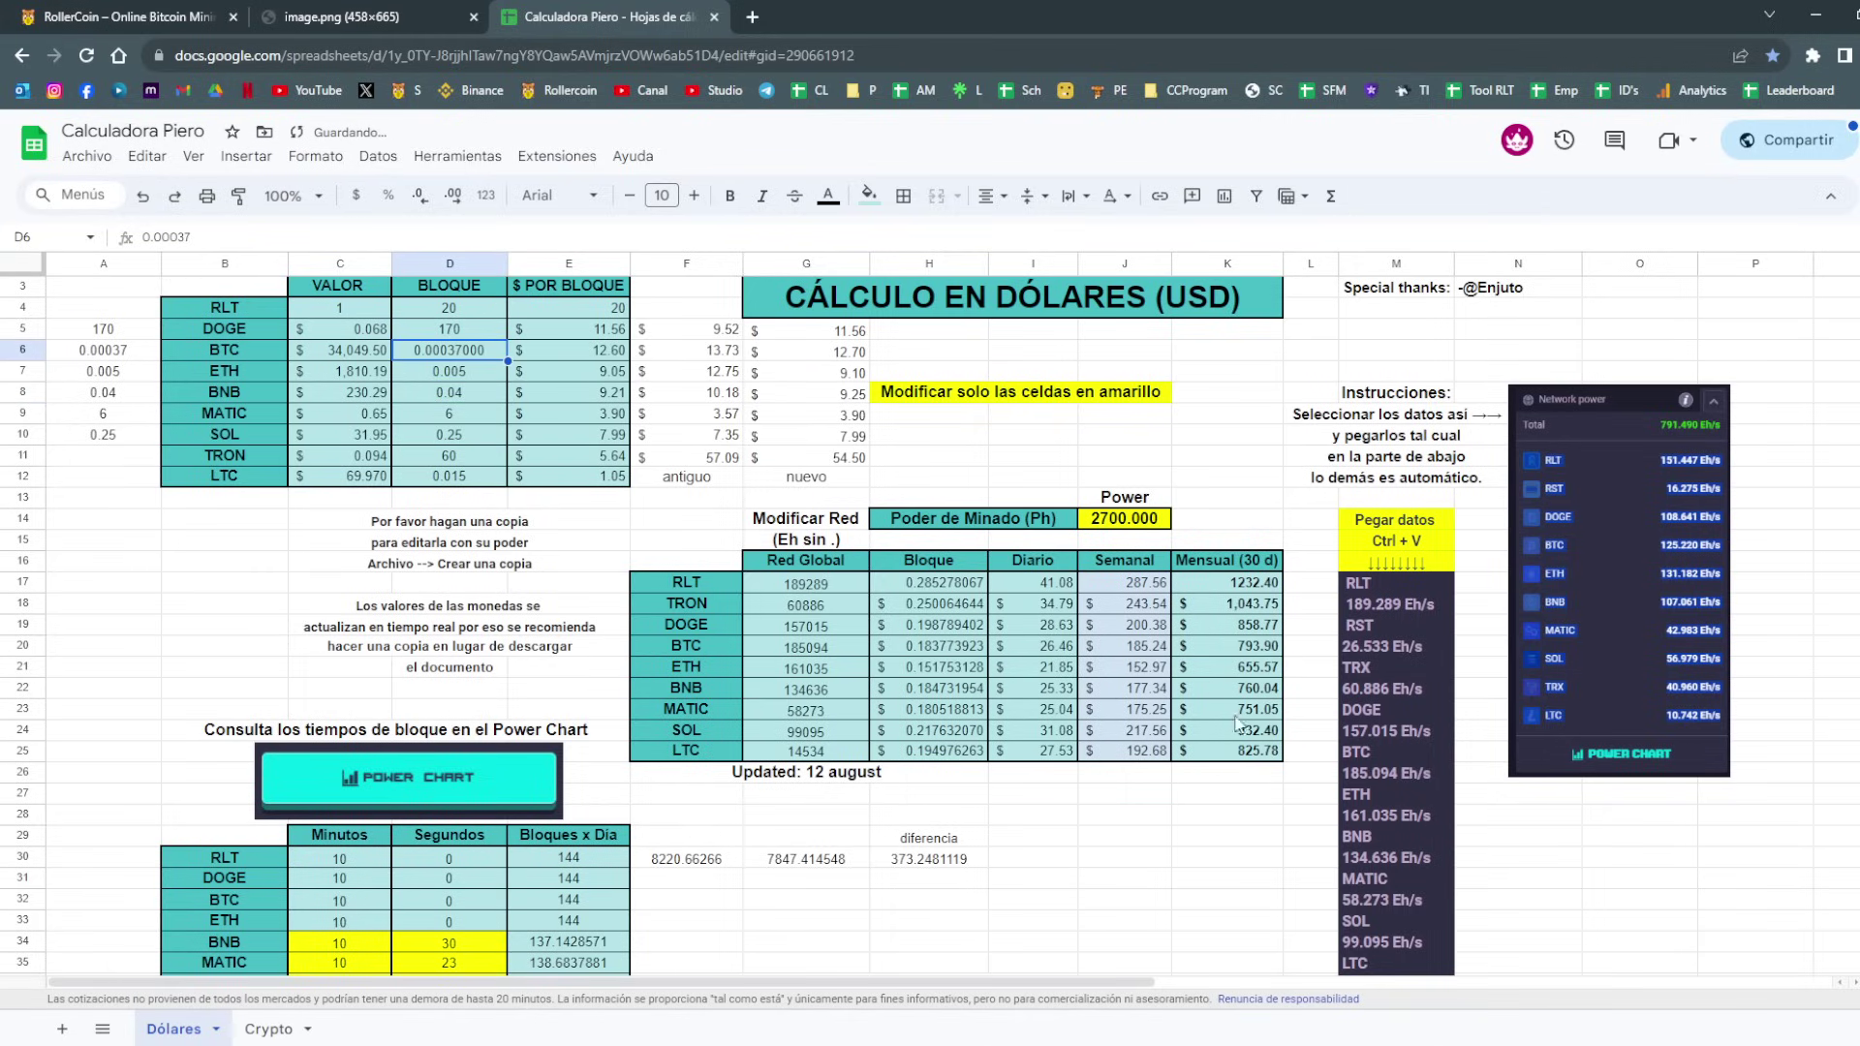
pyautogui.click(177, 199)
pyautogui.click(177, 199)
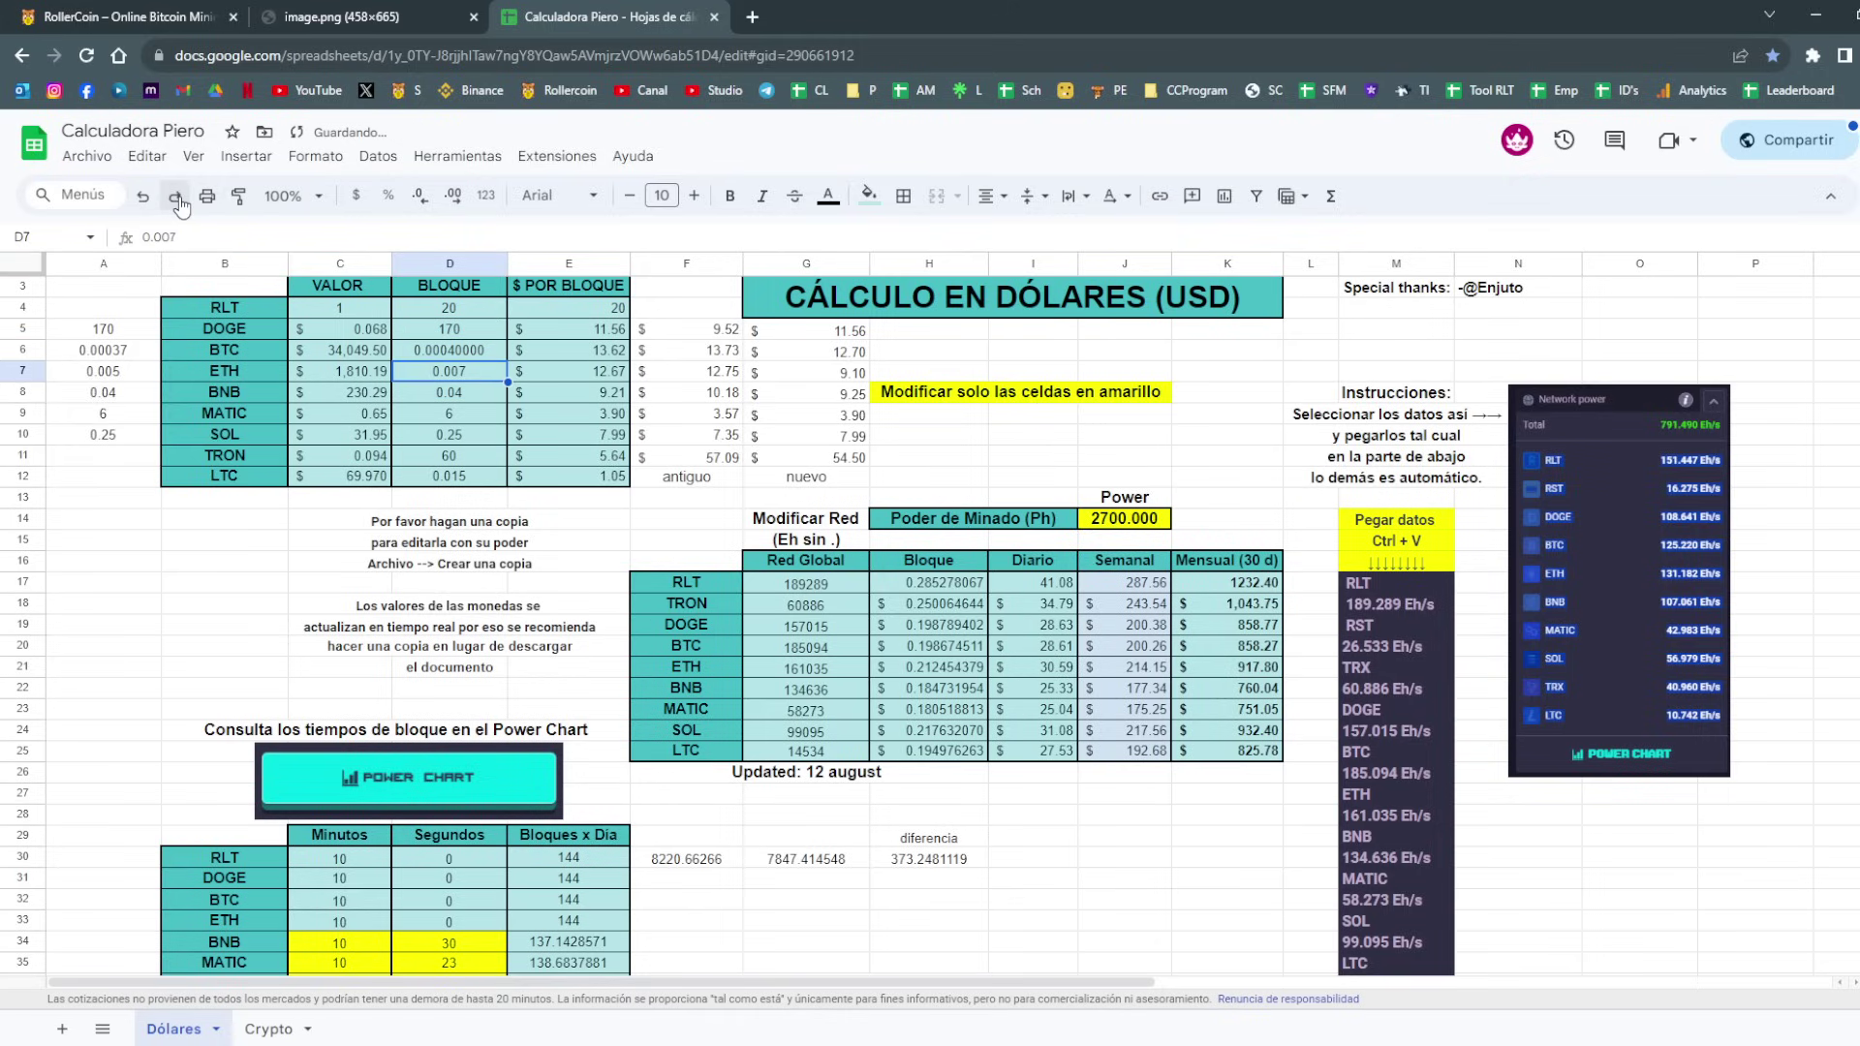
pyautogui.click(145, 198)
pyautogui.click(144, 197)
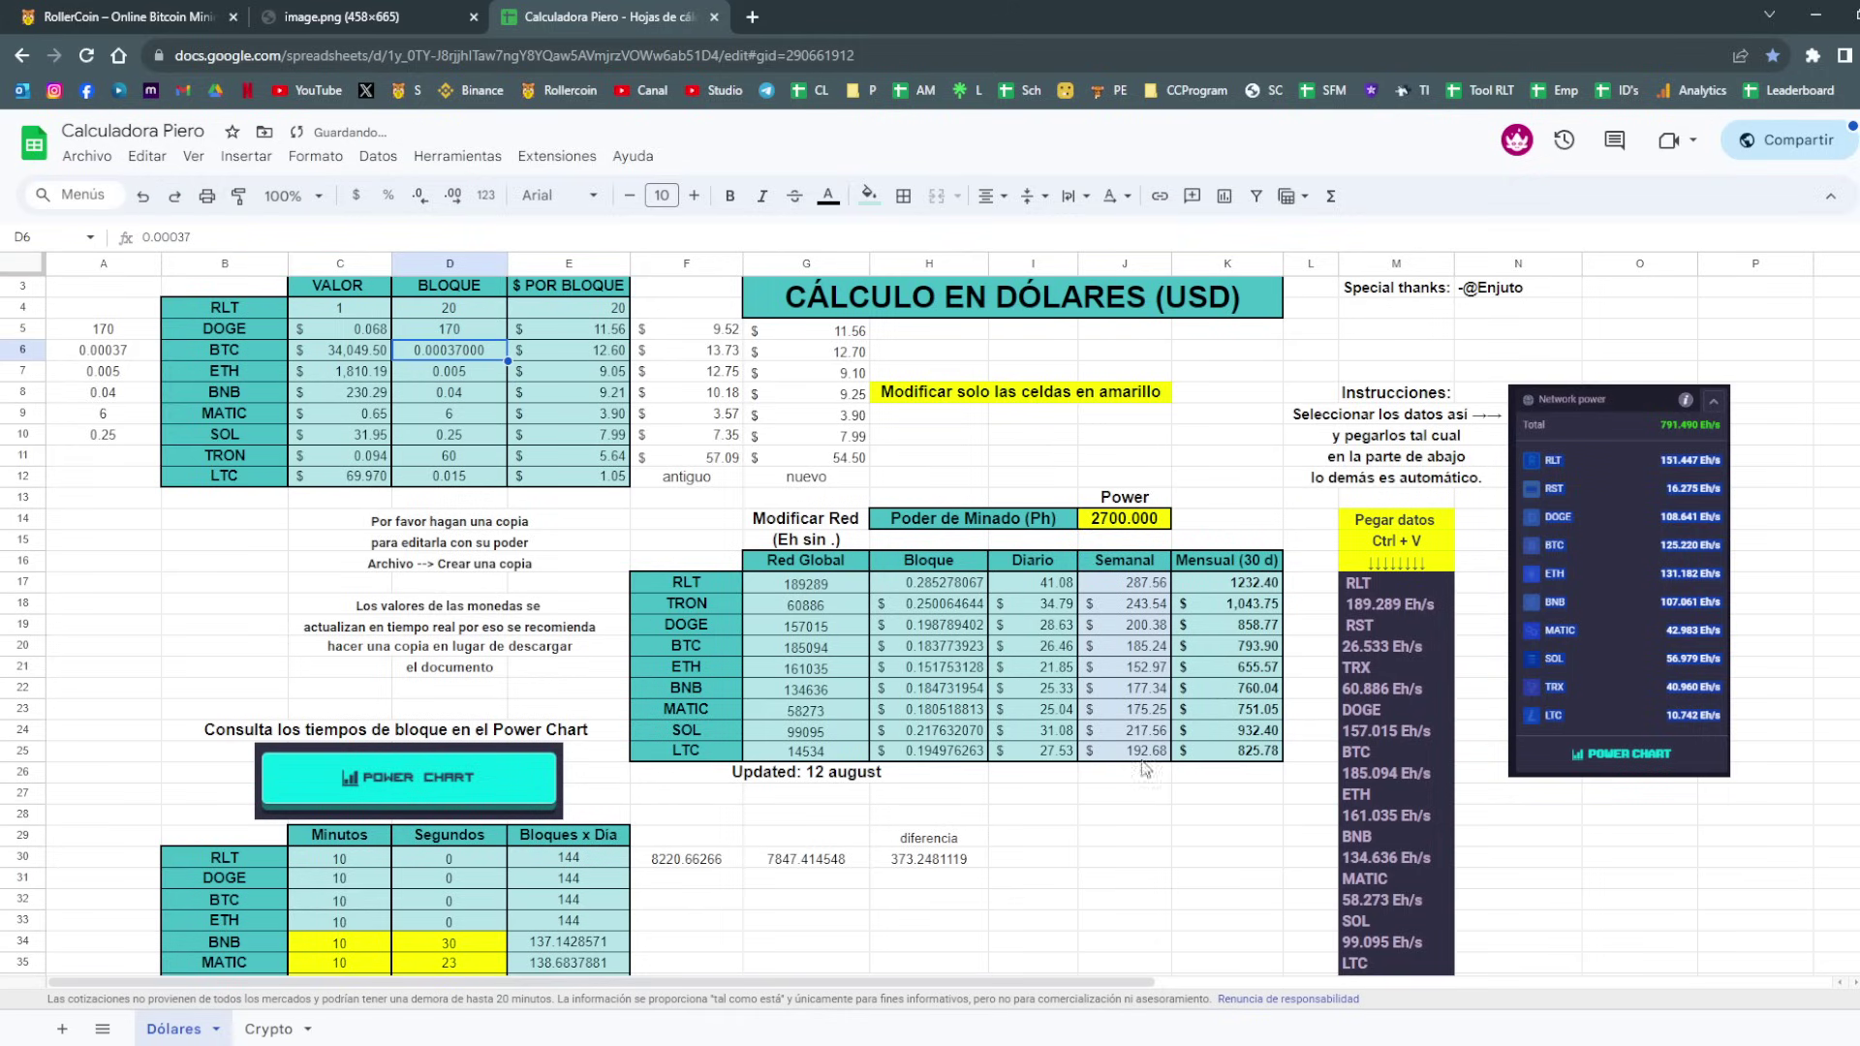
# Compare ETH and BNB monthly earnings, the old and new dollar-per-block values in F5:G11, and the daily totals in row 30.
pyautogui.moveTo(1225, 666); pyautogui.dragTo(1225, 688)
pyautogui.click(1225, 772)
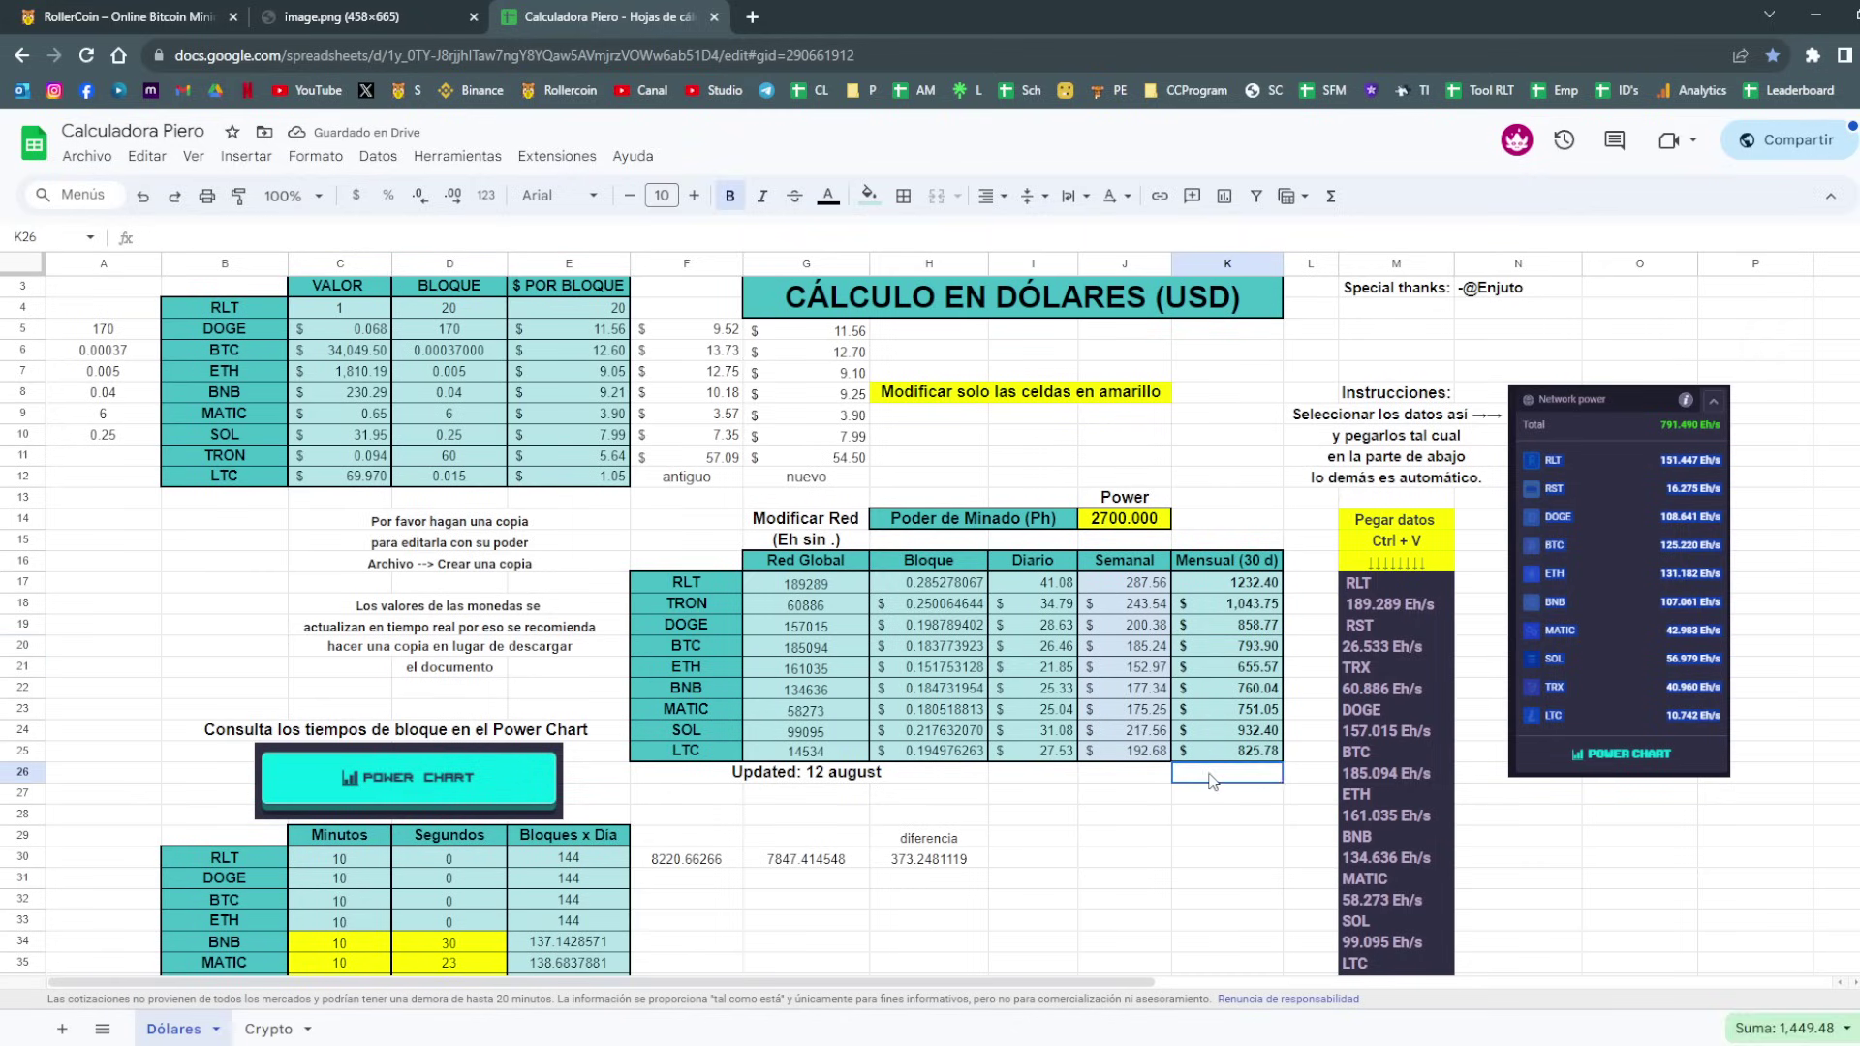
pyautogui.click(1144, 881)
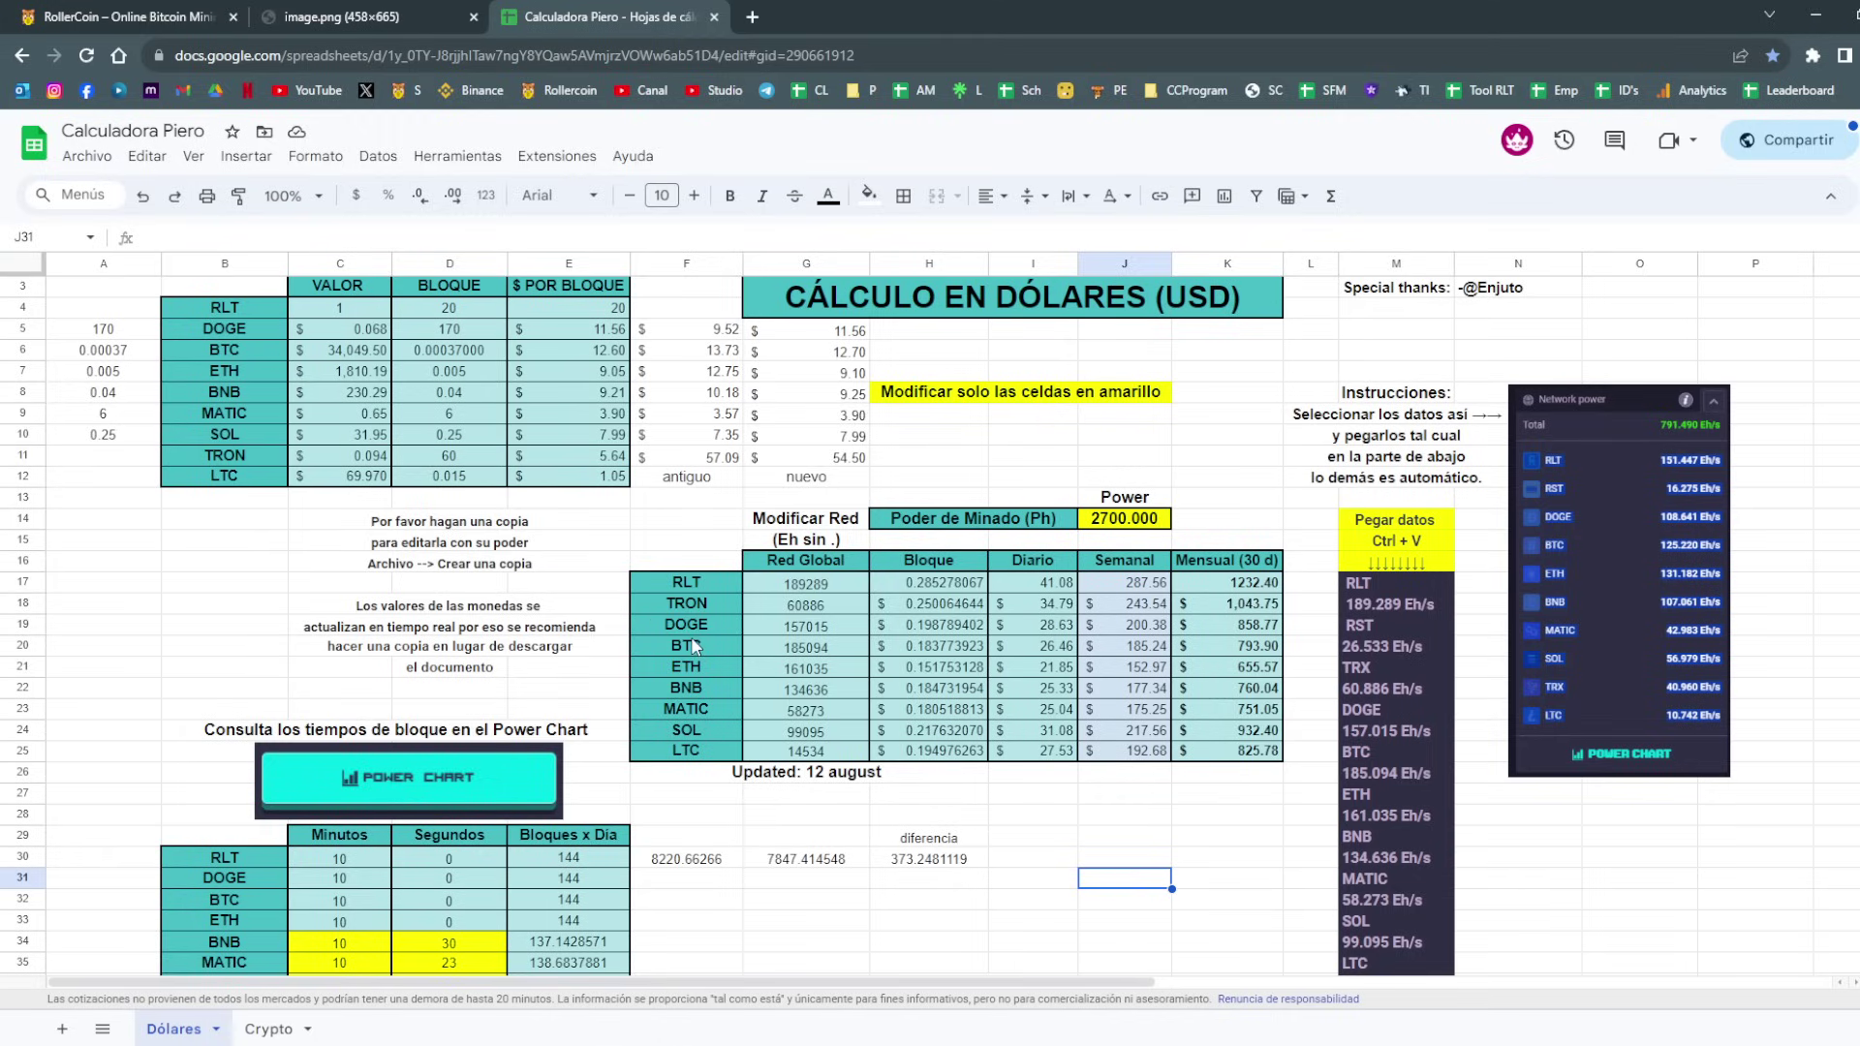
pyautogui.moveTo(698, 334); pyautogui.dragTo(802, 451)
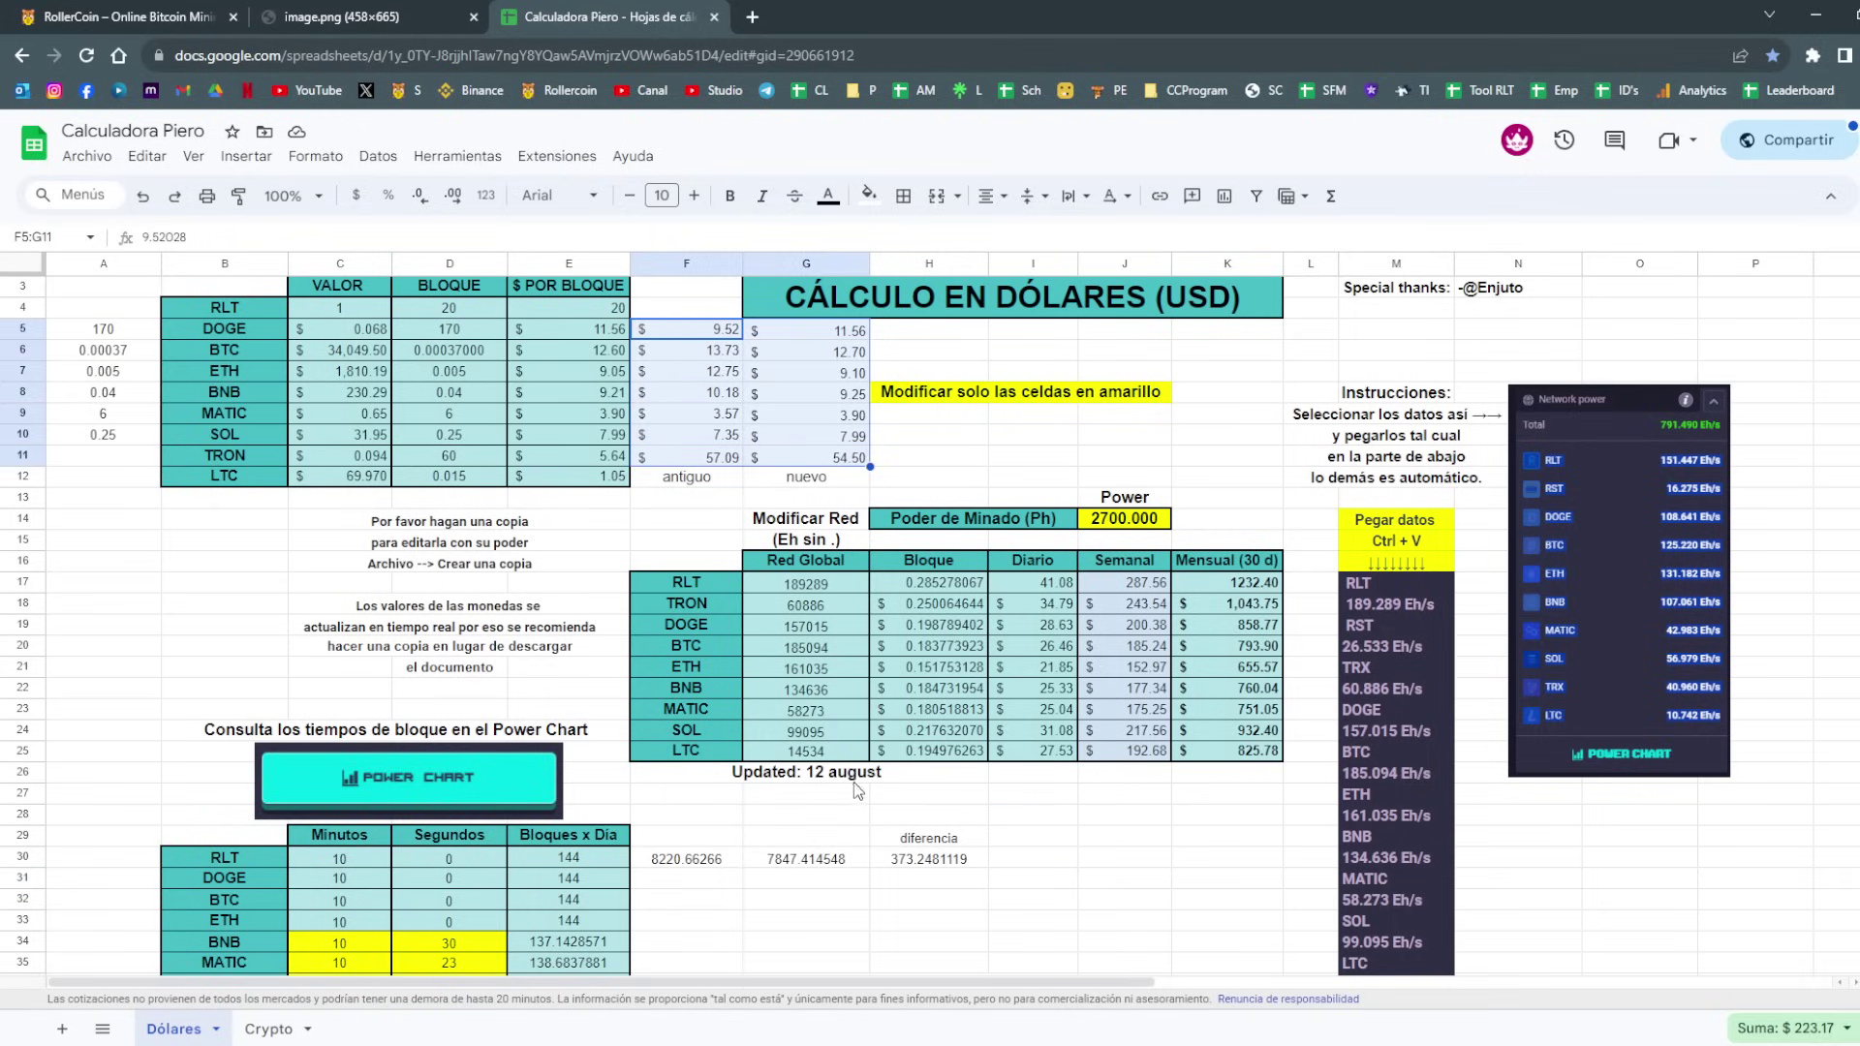
pyautogui.click(741, 868)
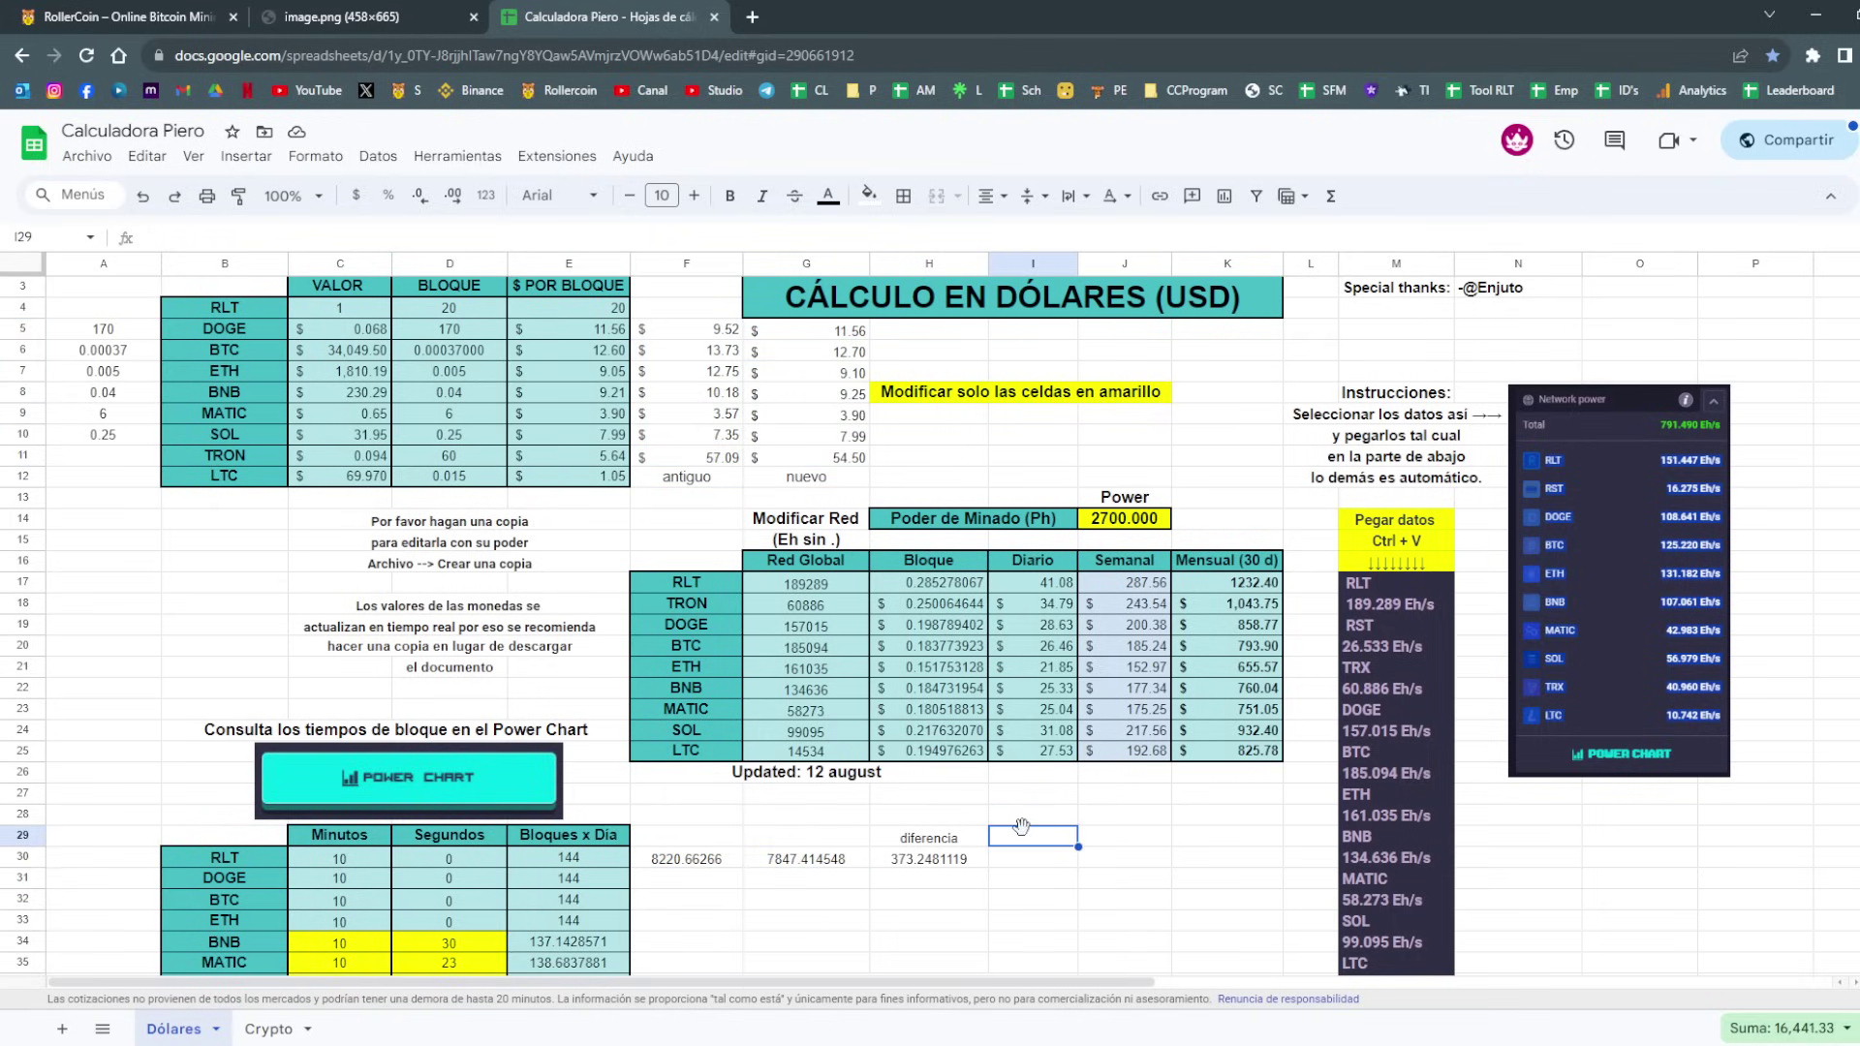
# Go through each coin's network power in the Red Global column, between RLT and BNB.
pyautogui.click(802, 601)
pyautogui.press('Down')
pyautogui.press('Down')
pyautogui.press('Down')
pyautogui.press('Down')
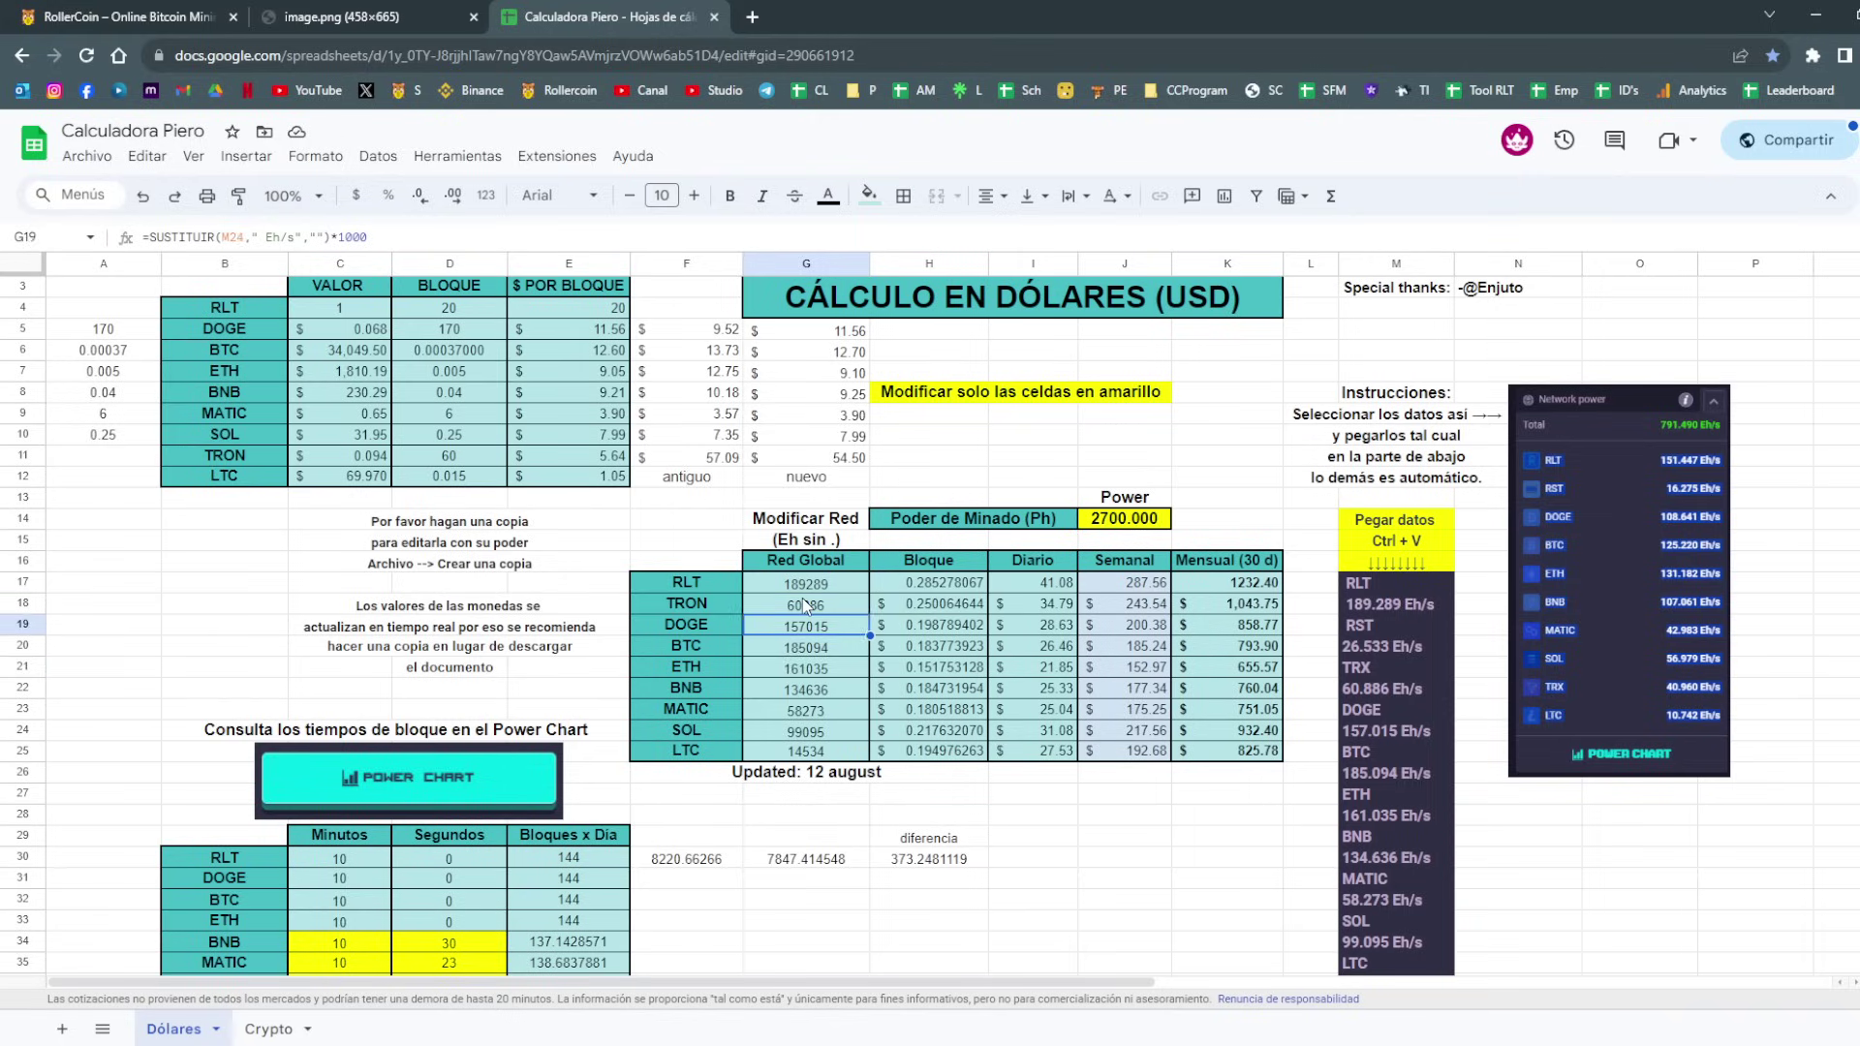
pyautogui.press('Up')
pyautogui.press('Up')
pyautogui.press('Up')
pyautogui.press('Up')
pyautogui.press('Up')
pyautogui.press('Down')
pyautogui.press('Down')
pyautogui.press('Down')
pyautogui.press('Down')
pyautogui.press('Down')
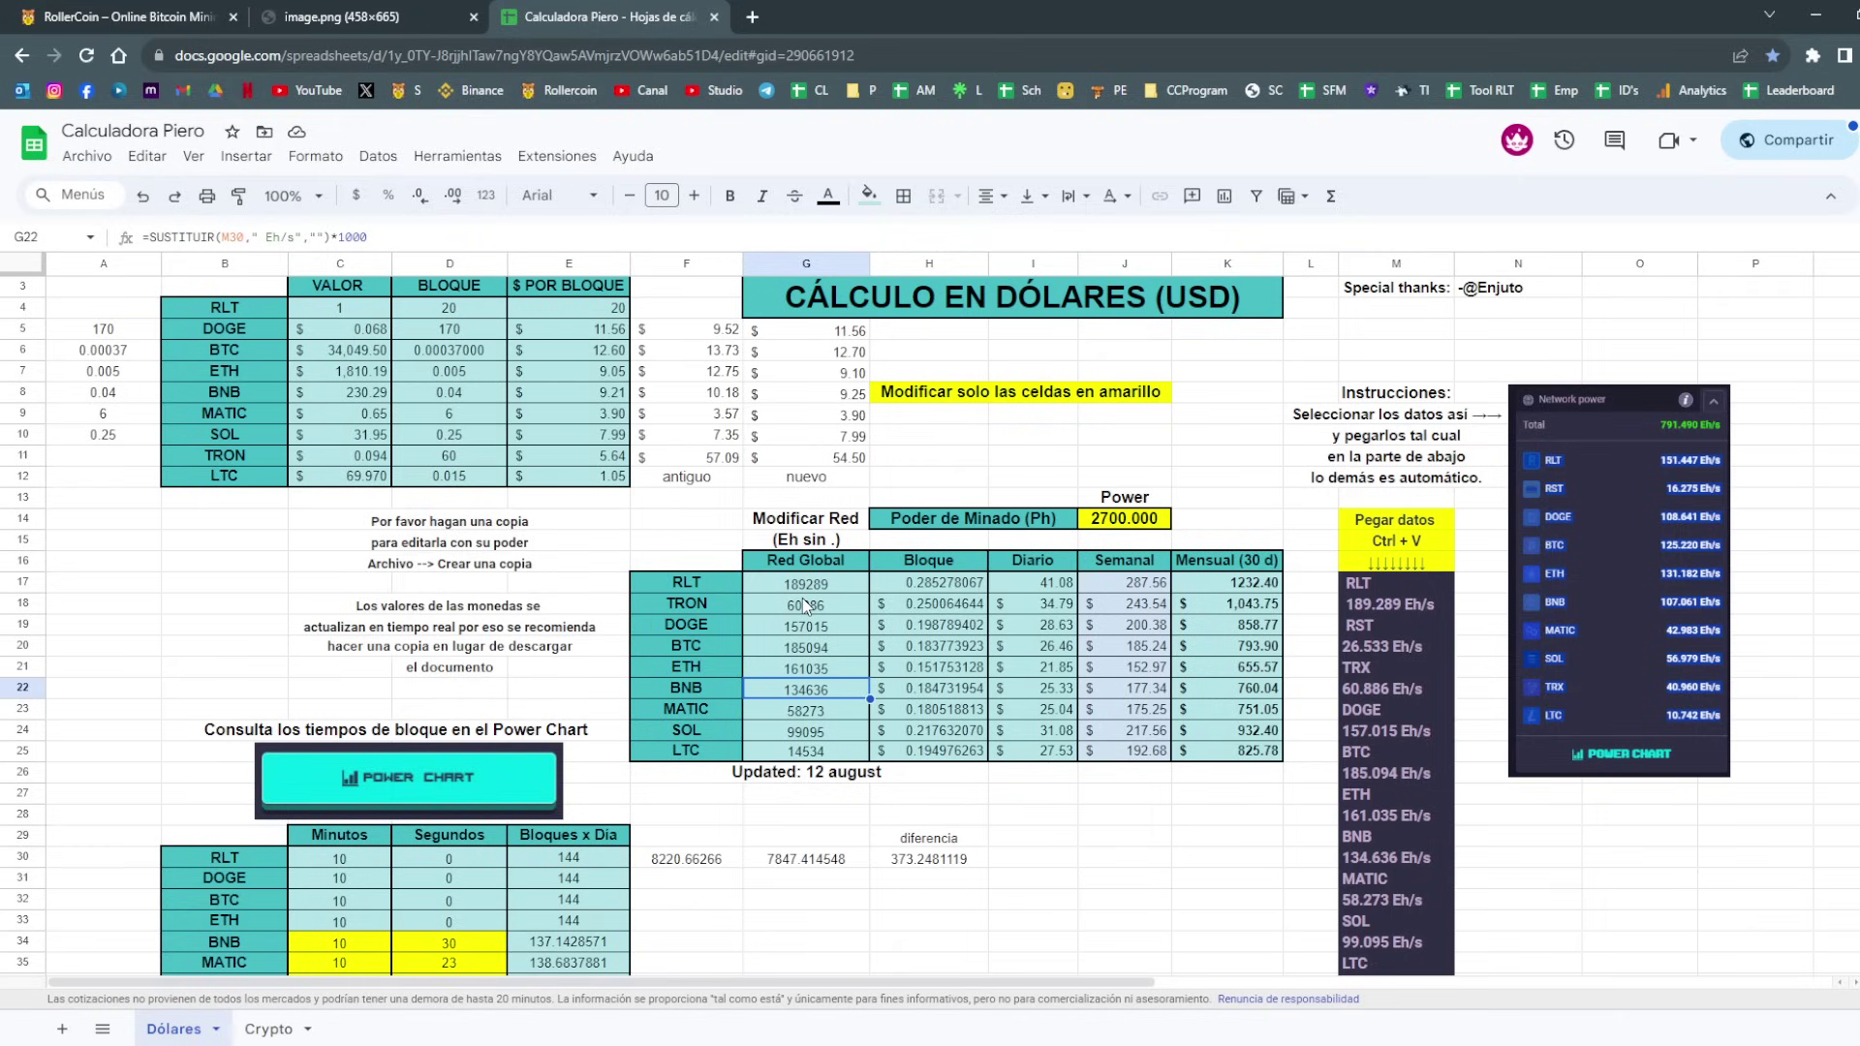
pyautogui.press('Up')
pyautogui.press('Up')
pyautogui.press('Up')
pyautogui.press('Down')
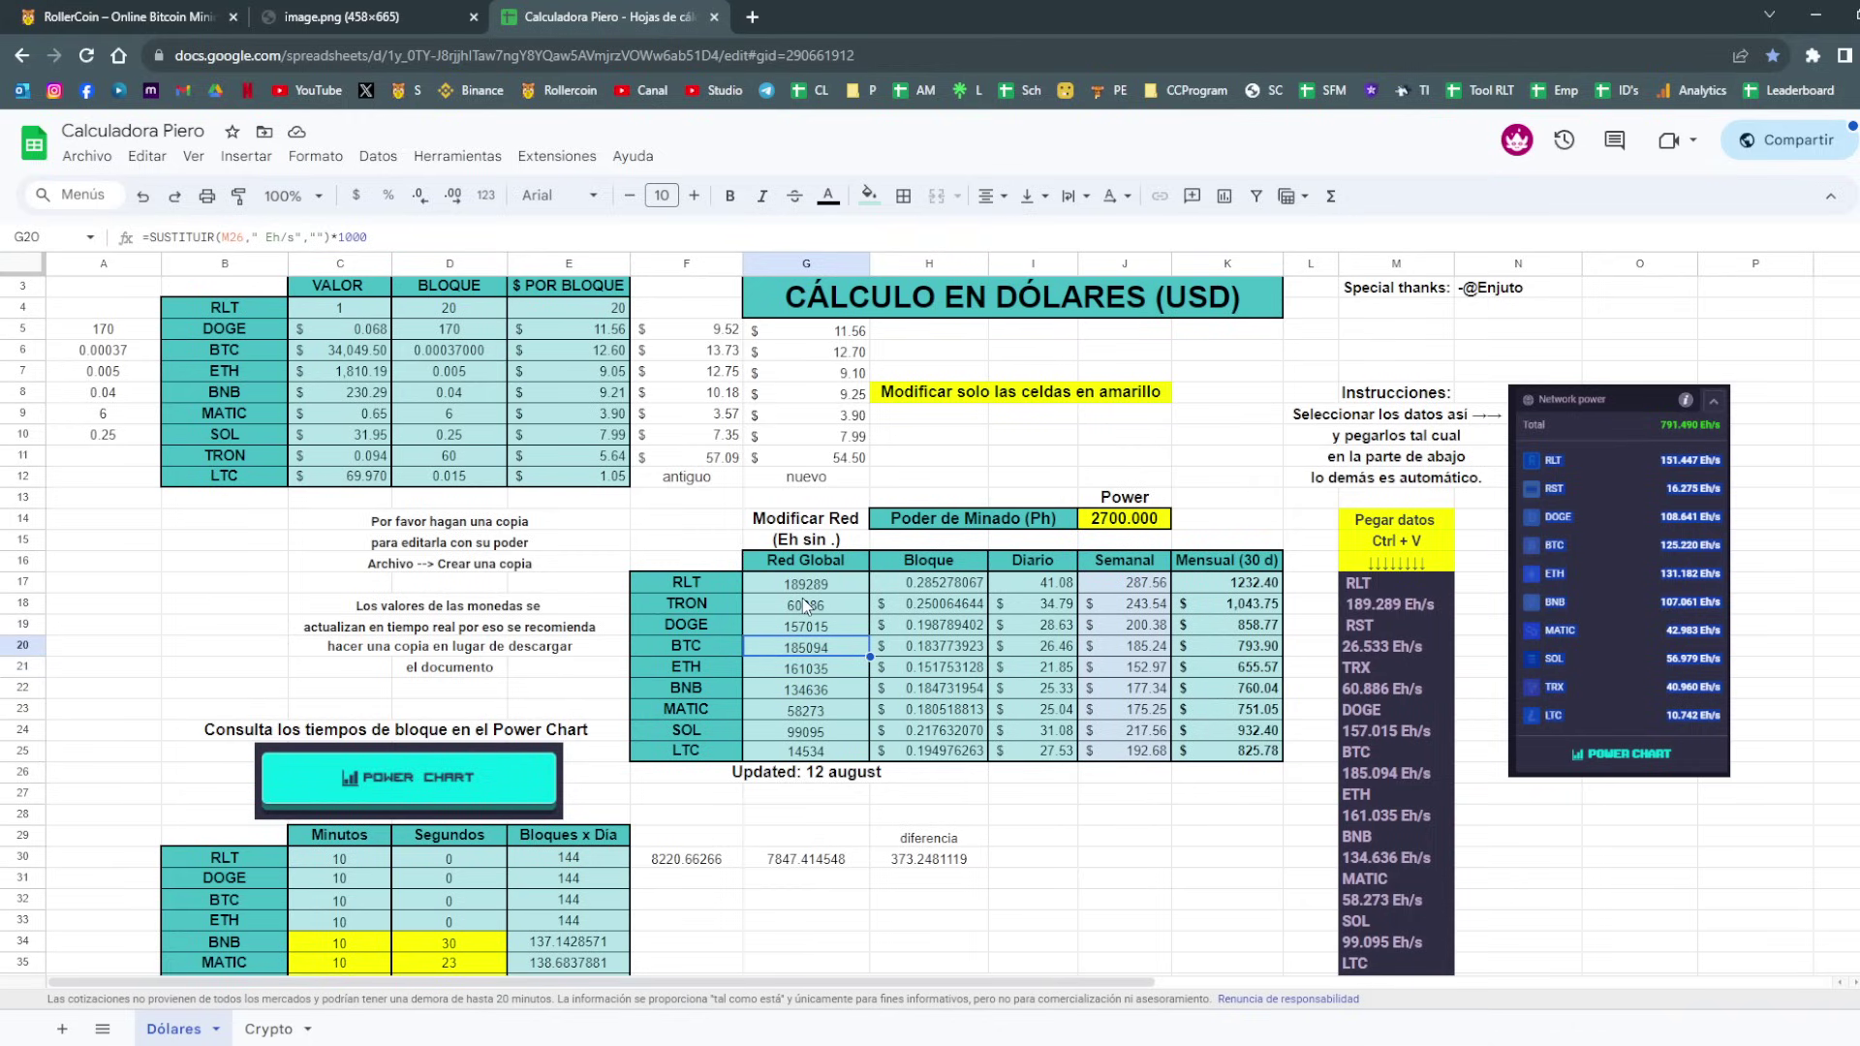
# Examine the monthly earnings from DOGE to BNB and relate them to BNB's network power in G22.
pyautogui.click(1256, 627)
pyautogui.press('Down')
pyautogui.press('Down')
pyautogui.press('Down')
pyautogui.press('Left')
pyautogui.press('Left')
pyautogui.press('Left')
pyautogui.press('Left')
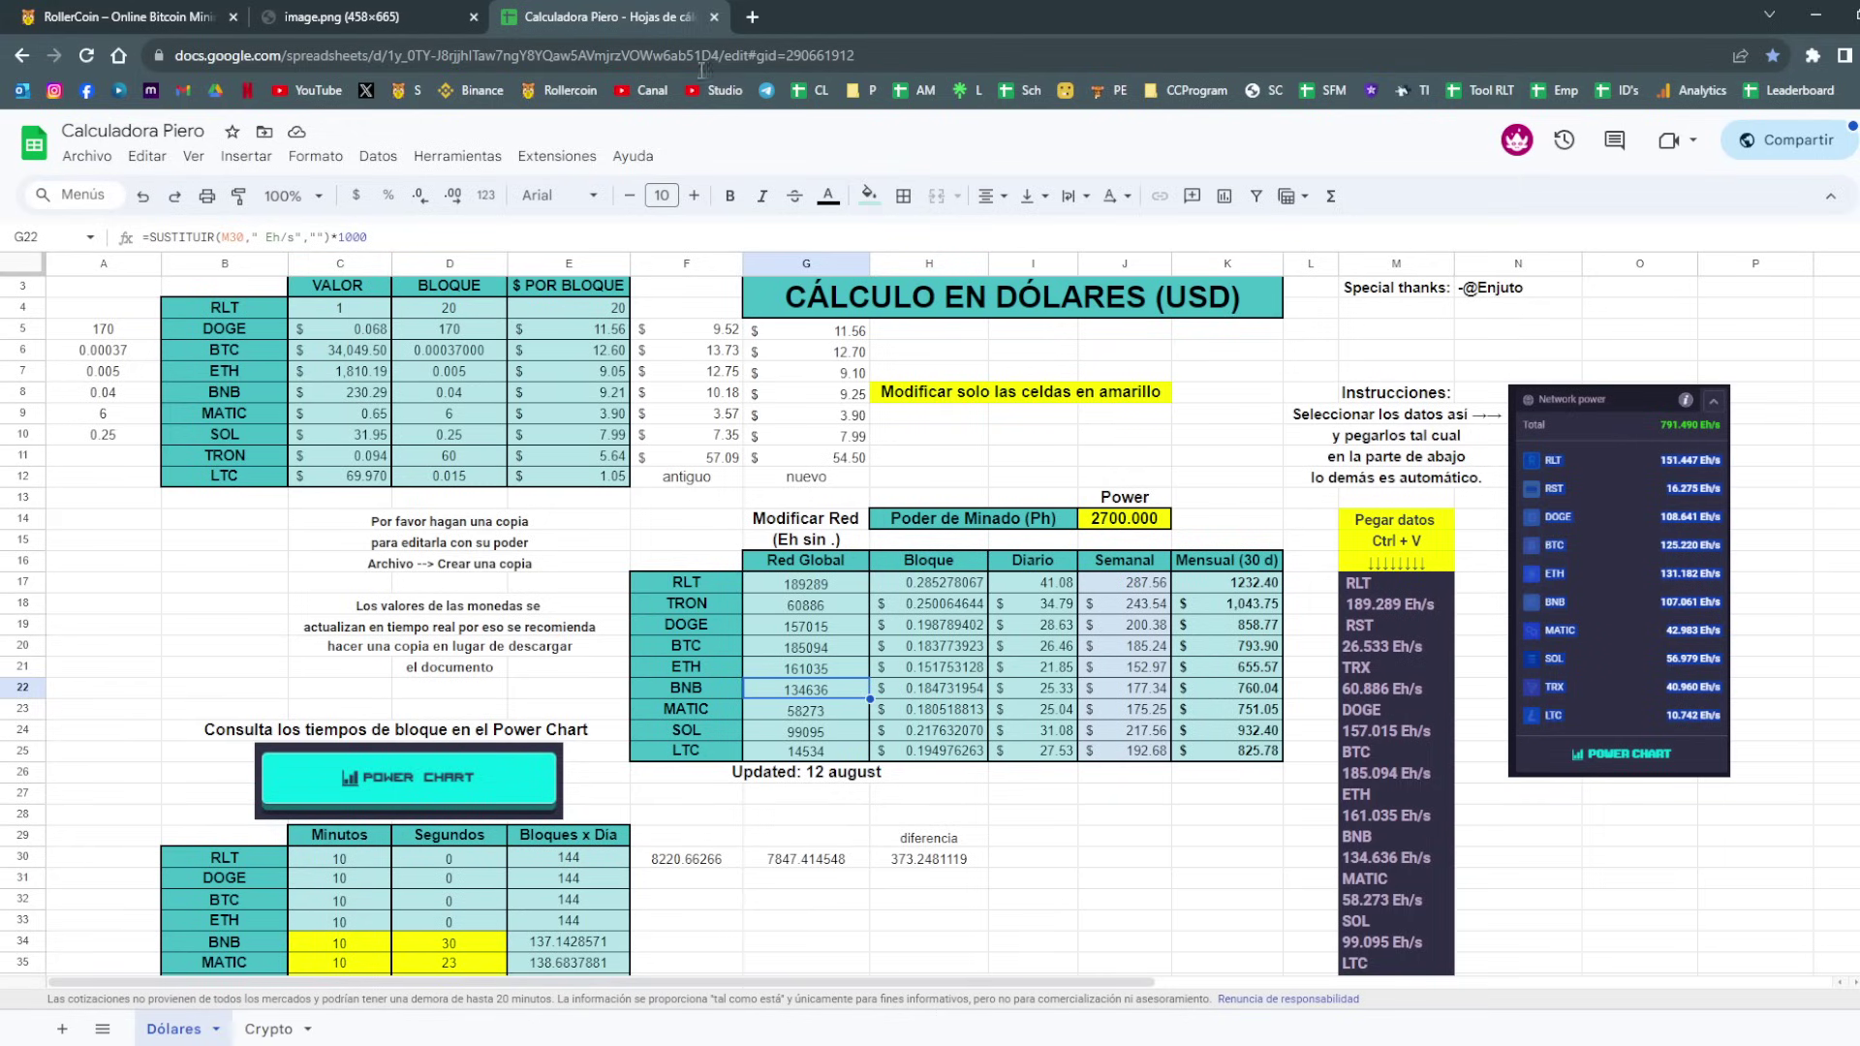
# Switch to the RollerCoin game to look over its mining room page, and return to the calculator spreadsheet.
pyautogui.click(126, 16)
pyautogui.scroll(-5, 1523, 600)
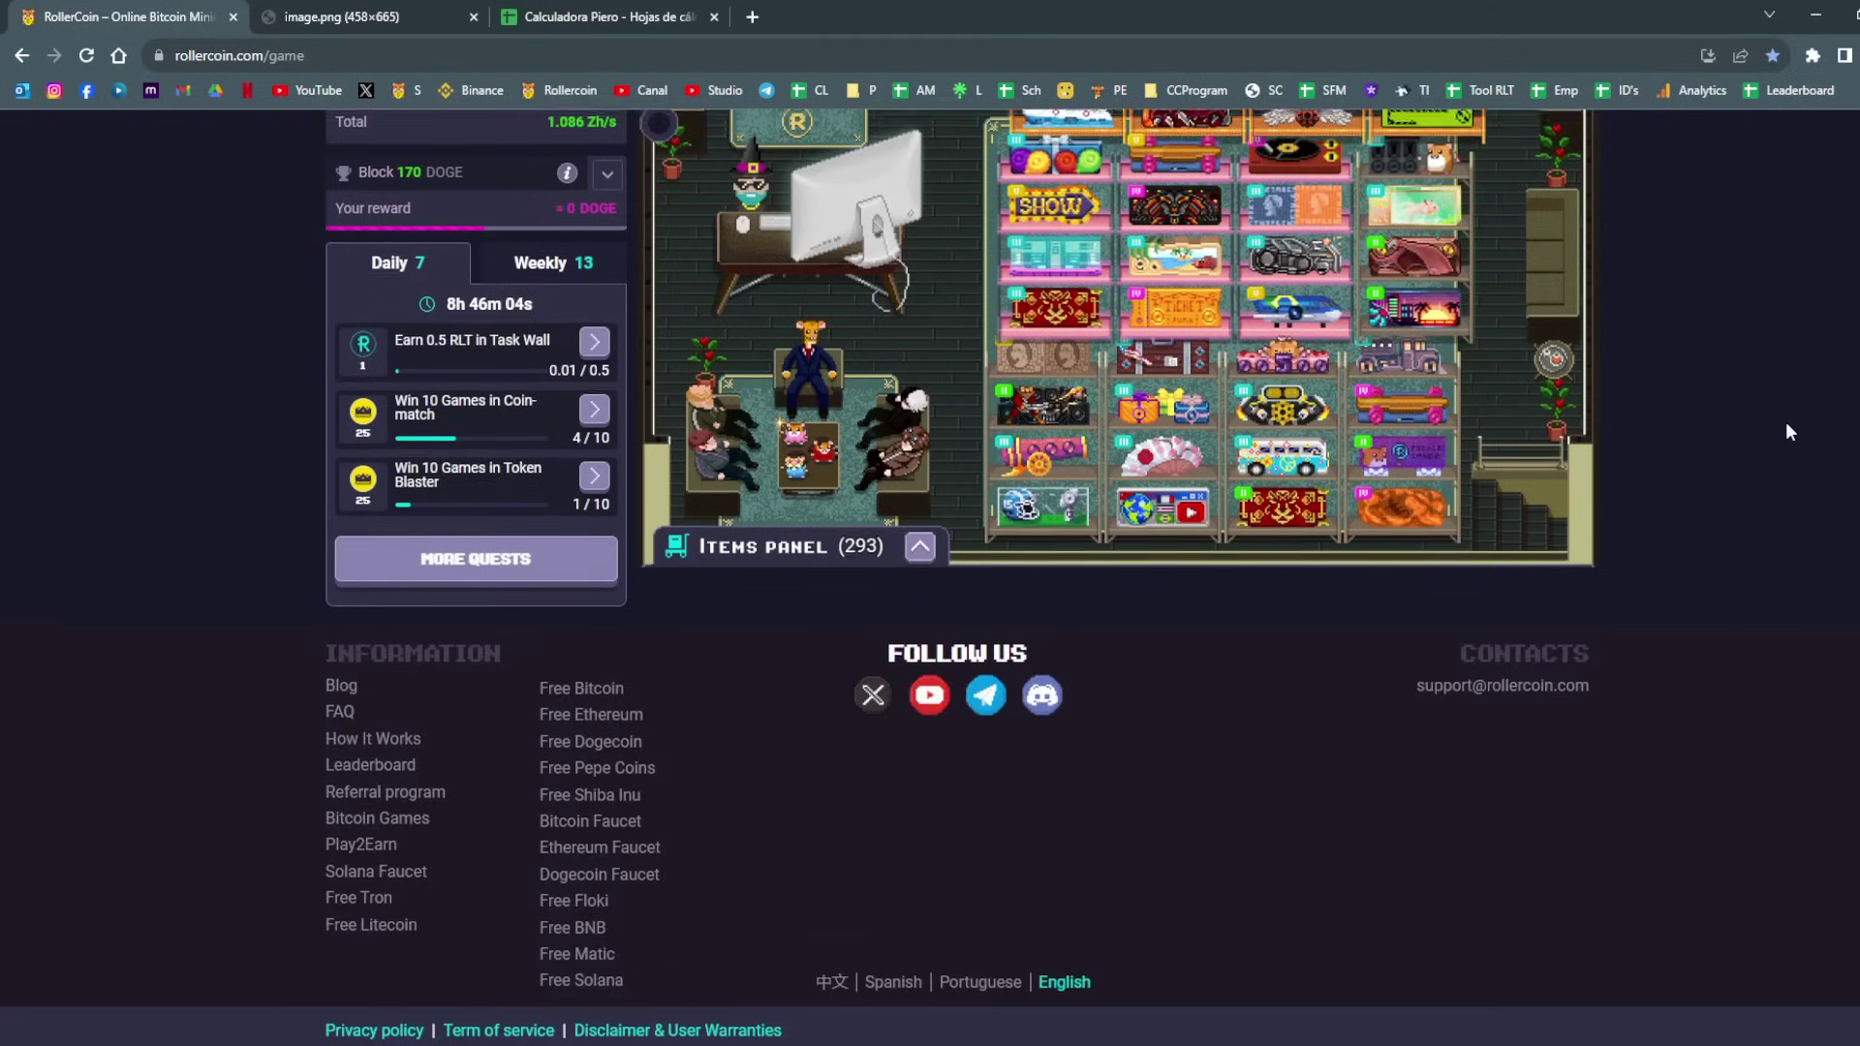
pyautogui.scroll(6, 1786, 421)
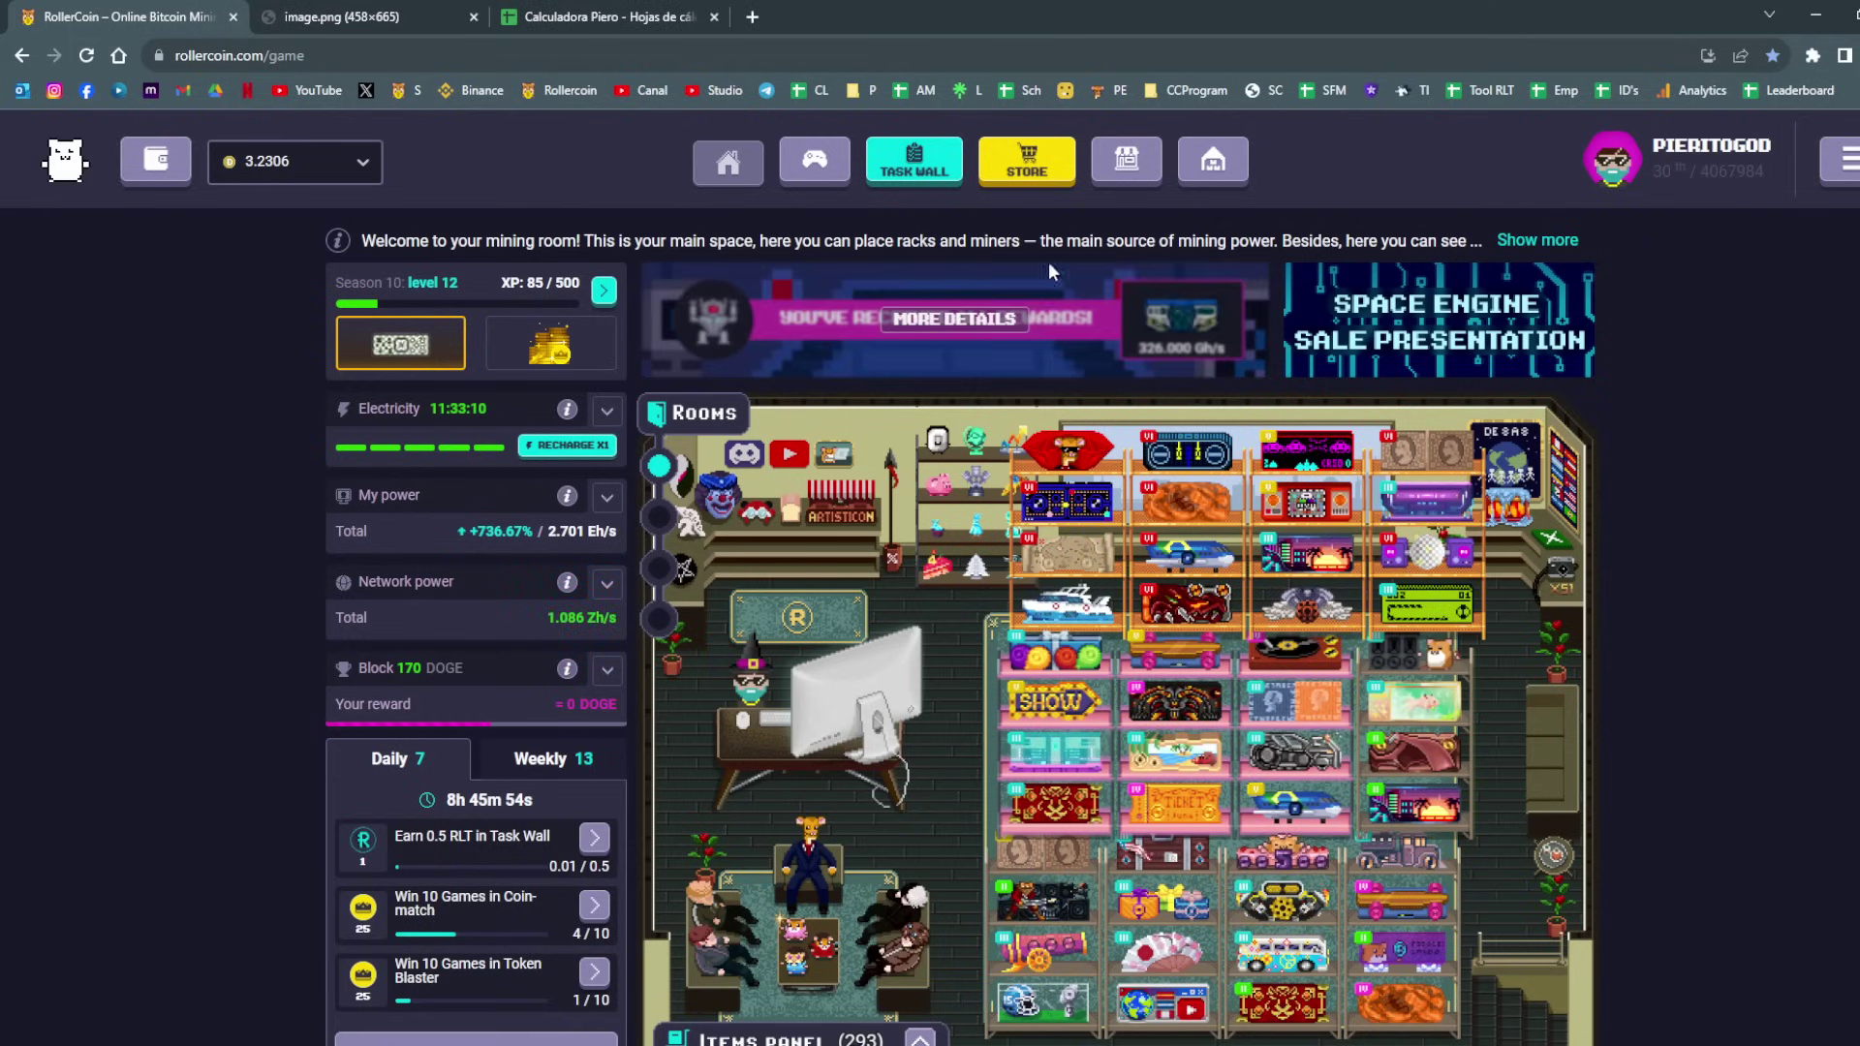
pyautogui.click(596, 16)
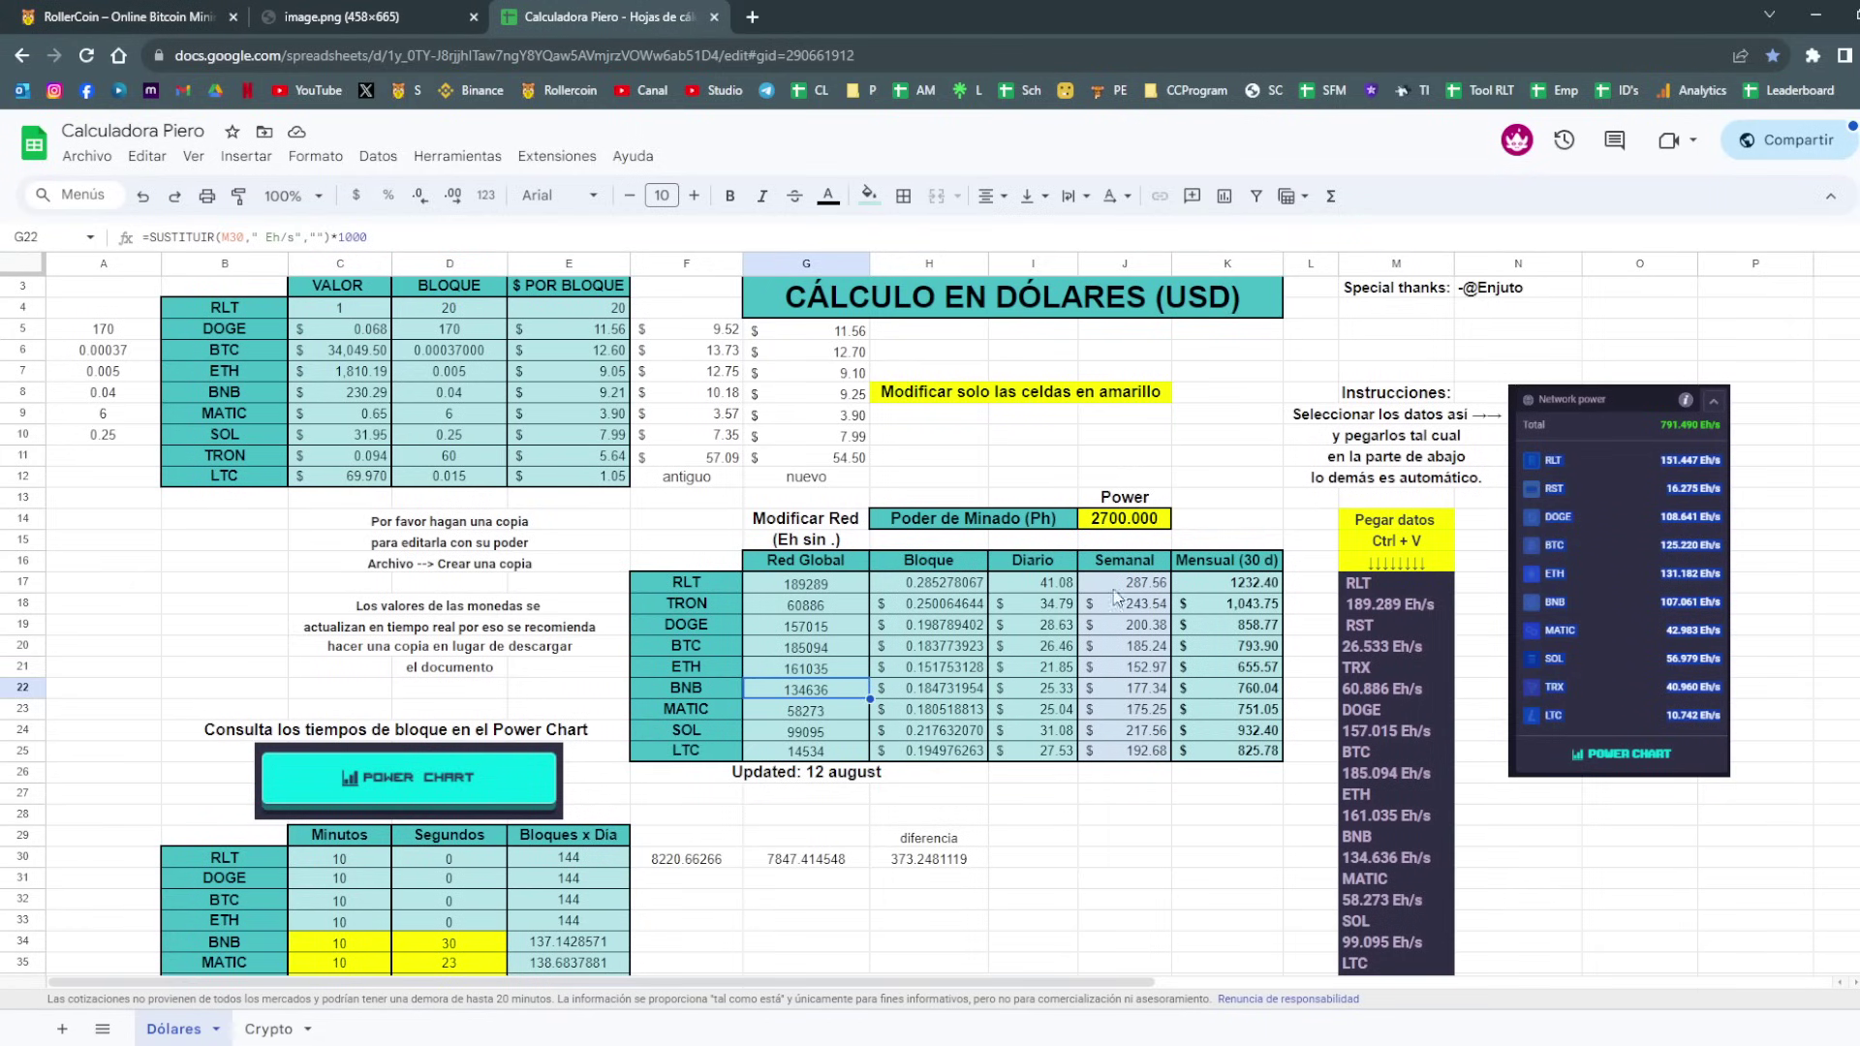
# Review the coins' monthly earnings in column K and the weekly earnings of RLT and TRON in column J.
pyautogui.click(1183, 775)
pyautogui.press('Up')
pyautogui.press('Up')
pyautogui.press('Up')
pyautogui.press('Up')
pyautogui.press('Up')
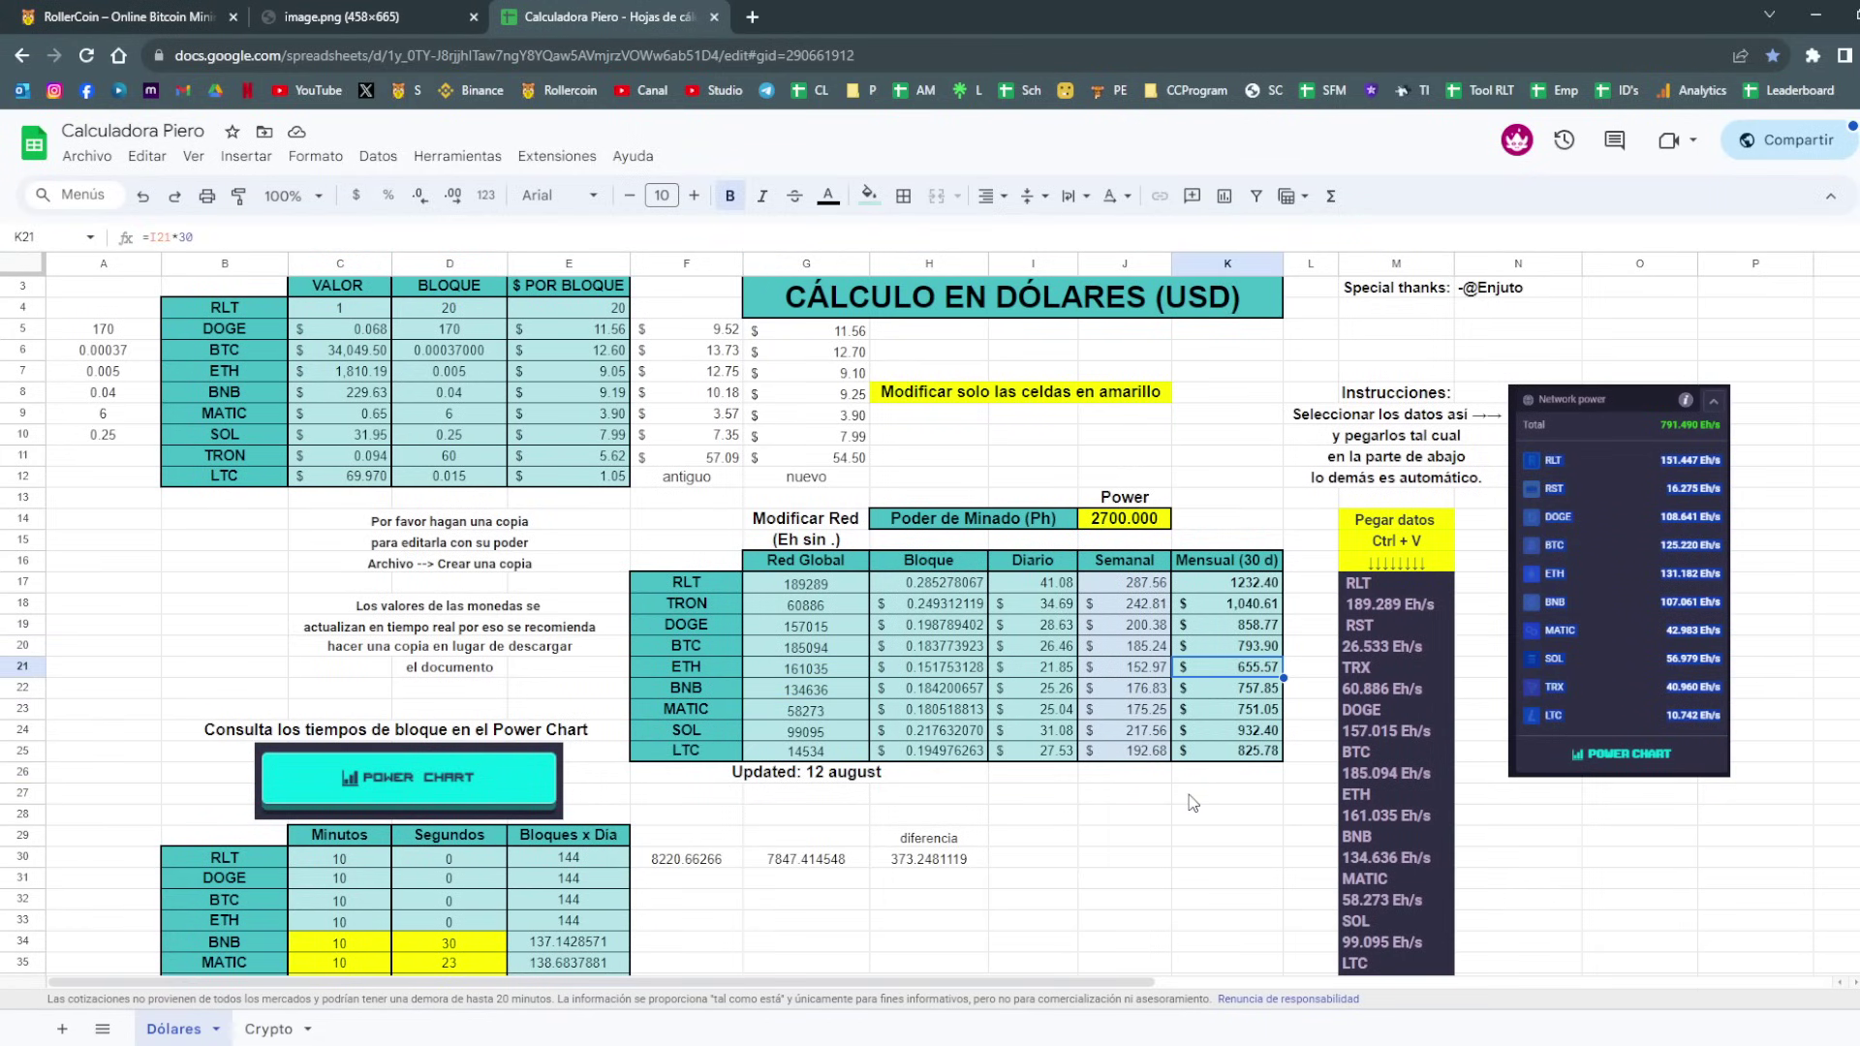
pyautogui.press('Up')
pyautogui.press('Up')
pyautogui.press('Left')
pyautogui.press('Up')
pyautogui.press('Up')
pyautogui.press('Up')
pyautogui.press('Up')
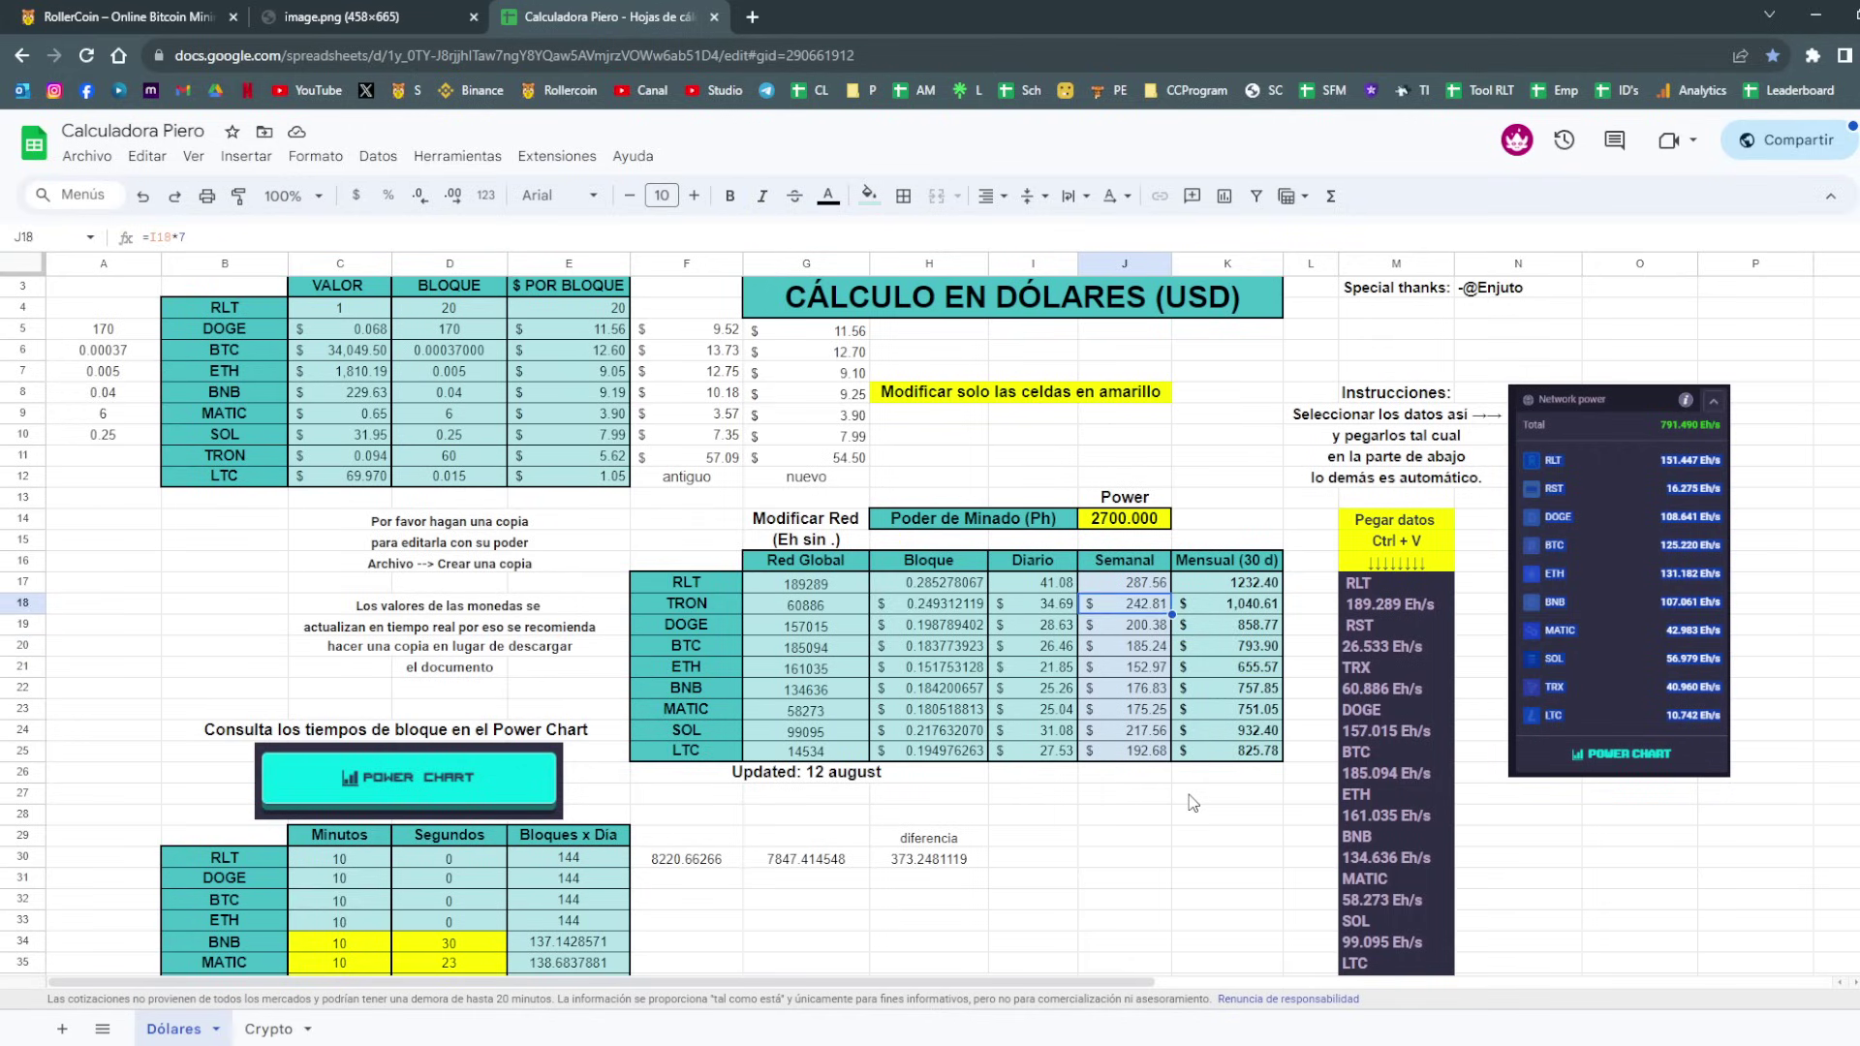
pyautogui.press('Up')
pyautogui.press('Down')
pyautogui.press('Down')
pyautogui.press('Down')
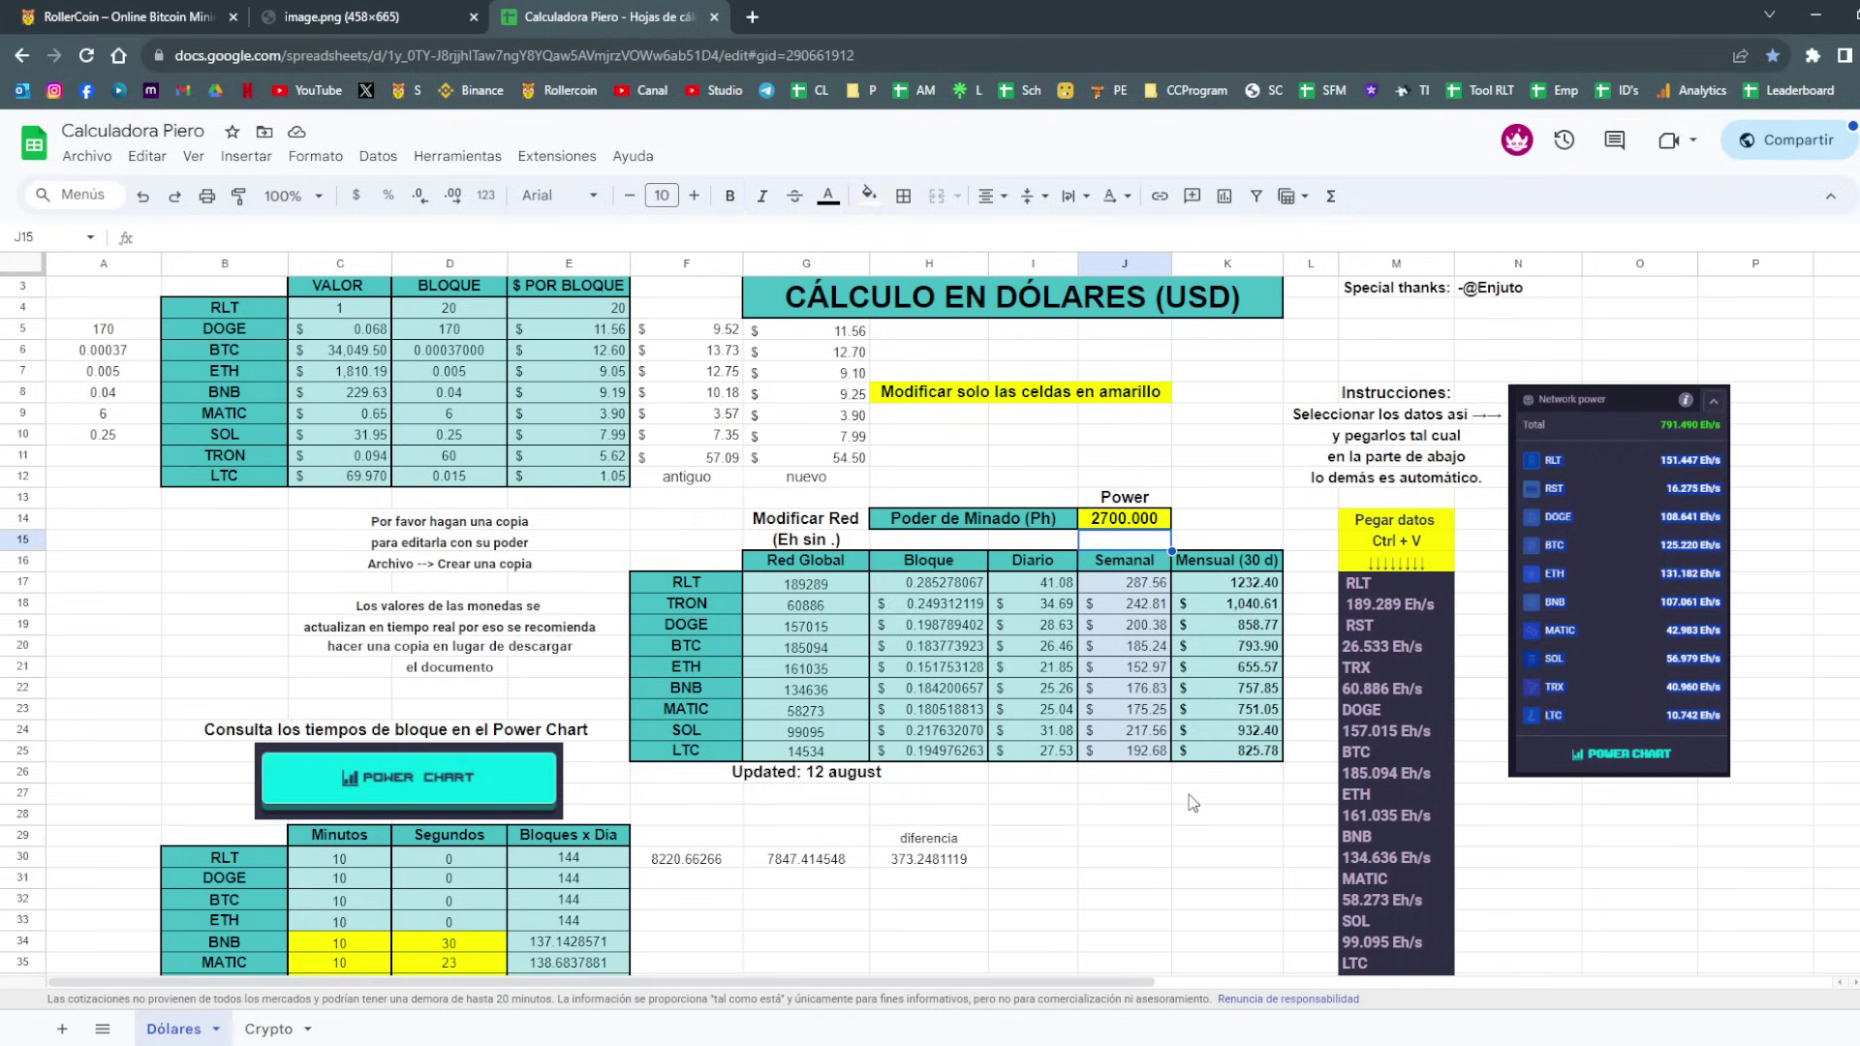
# Check RLT's daily earnings in I17 and the network power values from RLT down to BNB in column G.
pyautogui.press('Left')
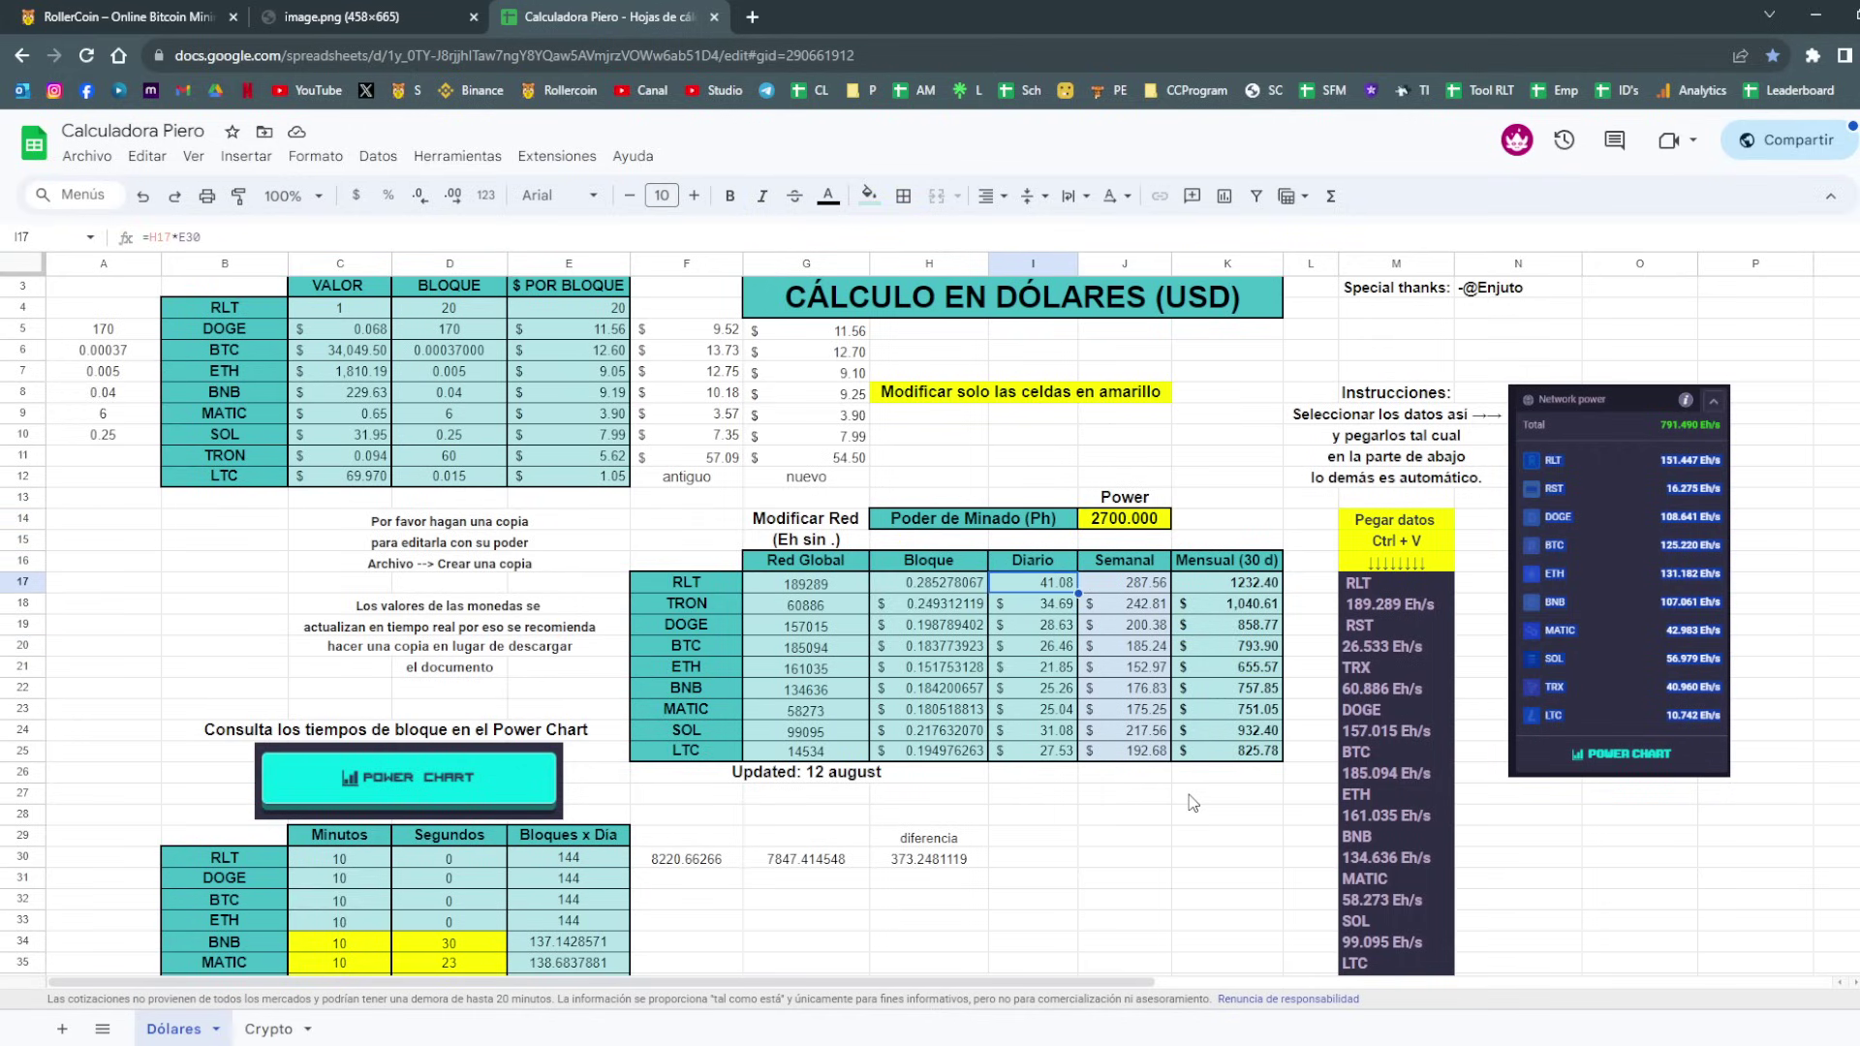
pyautogui.press('Left')
pyautogui.press('Left')
pyautogui.press('Down')
pyautogui.press('Down')
pyautogui.press('Down')
pyautogui.press('Down')
pyautogui.press('Down')
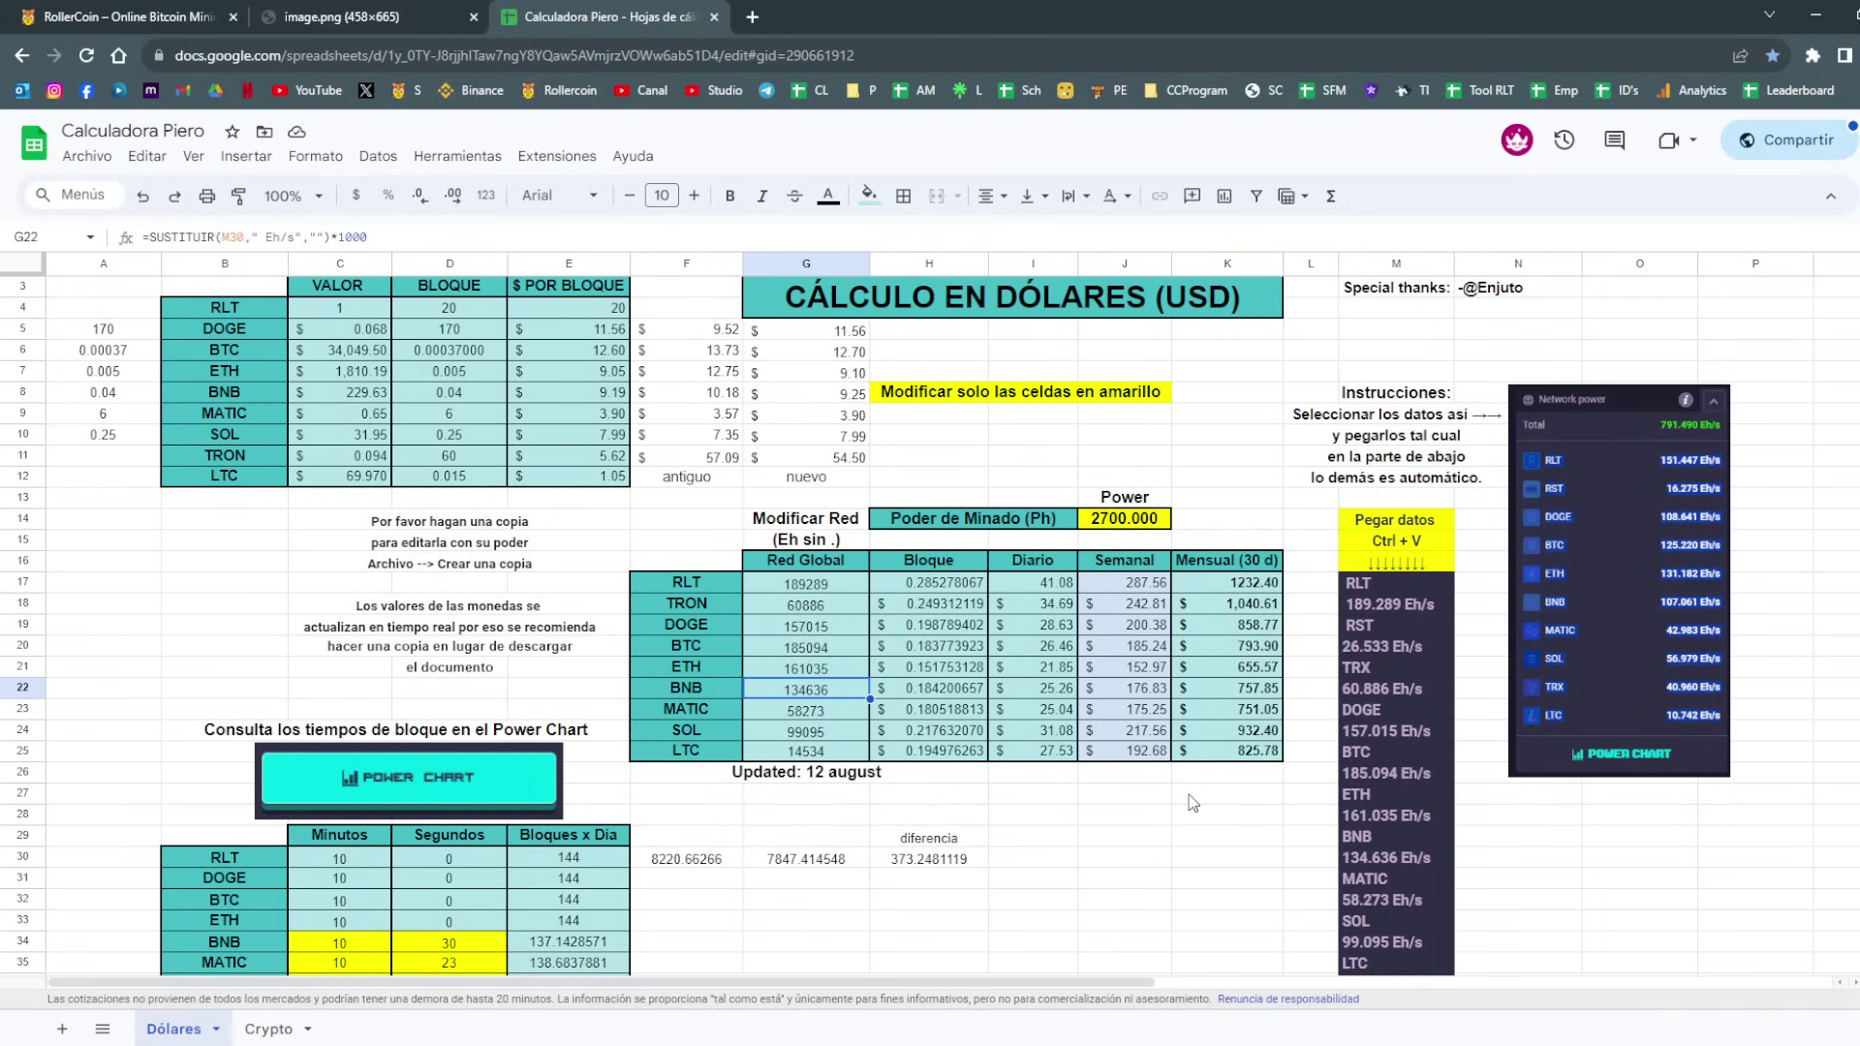
# Examine BTC's price in C6, its block reward in D6, and its current and old dollar-per-block values in E6 and F6.
pyautogui.click(452, 376)
pyautogui.click(387, 350)
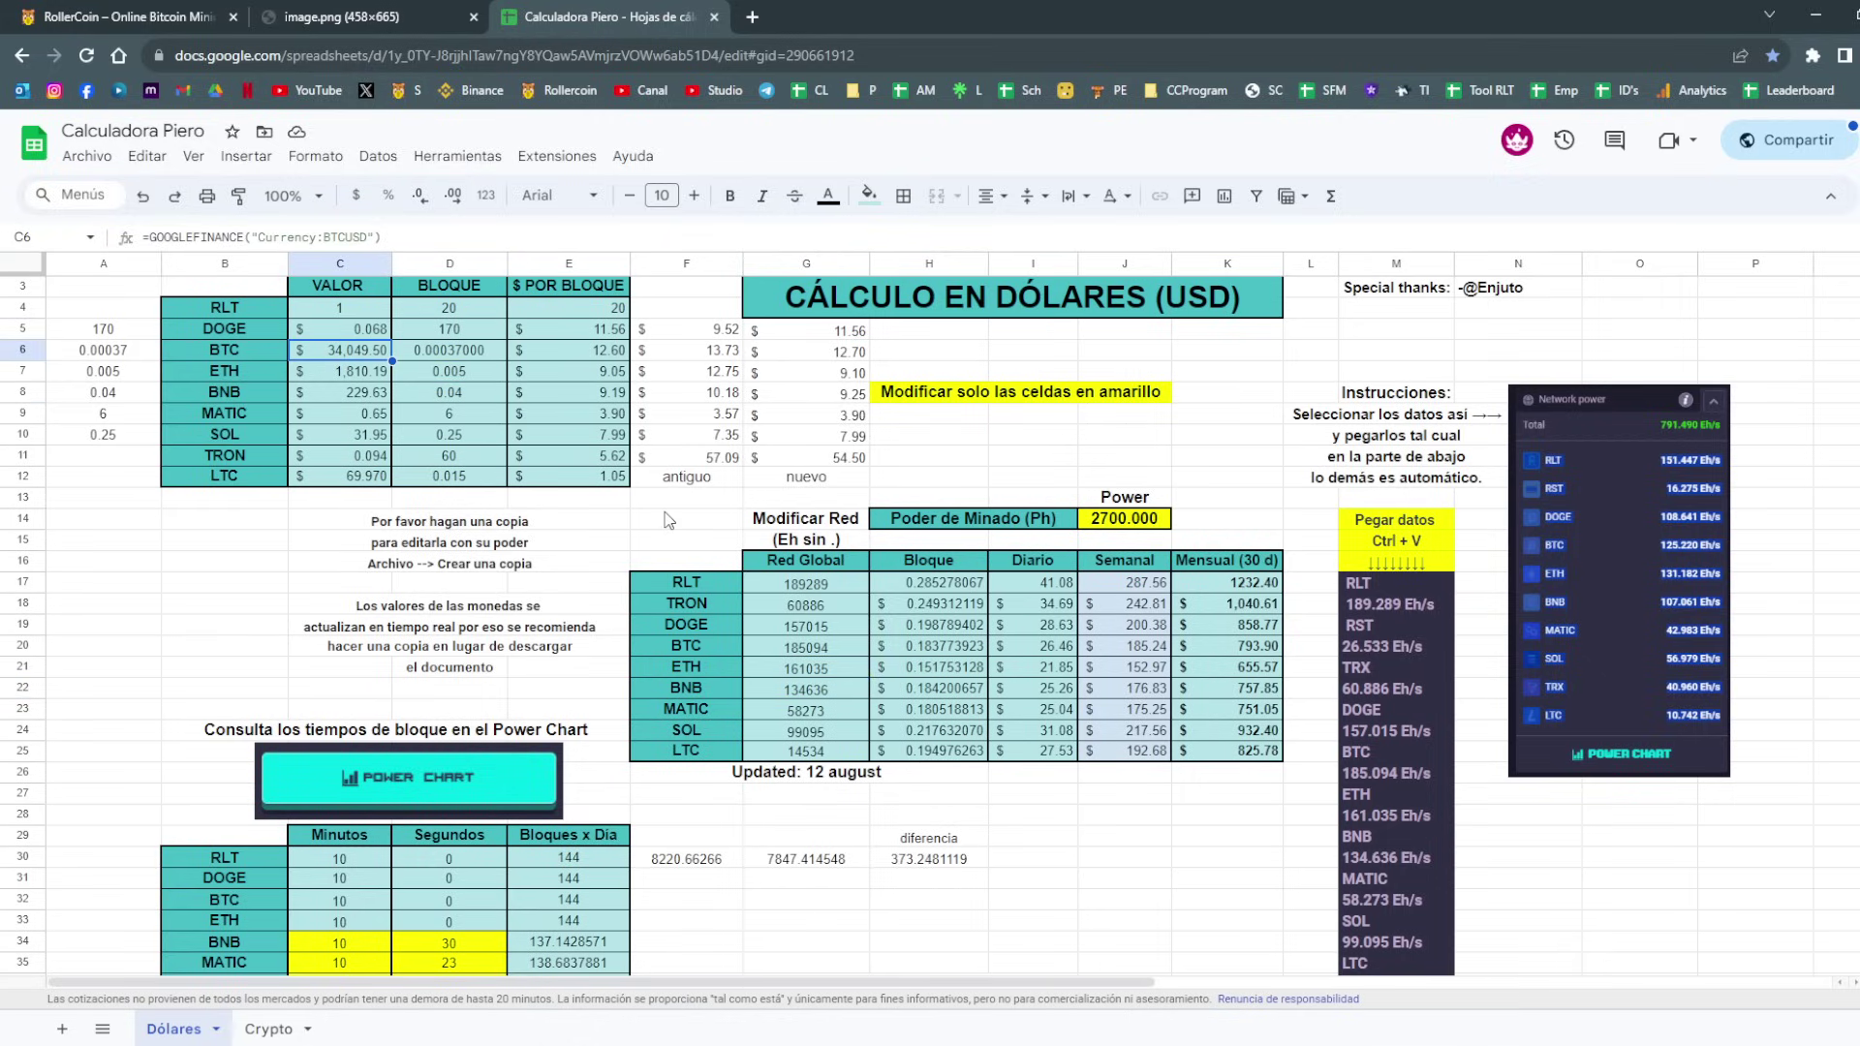
pyautogui.press('Right')
pyautogui.press('Right')
pyautogui.press('Right')
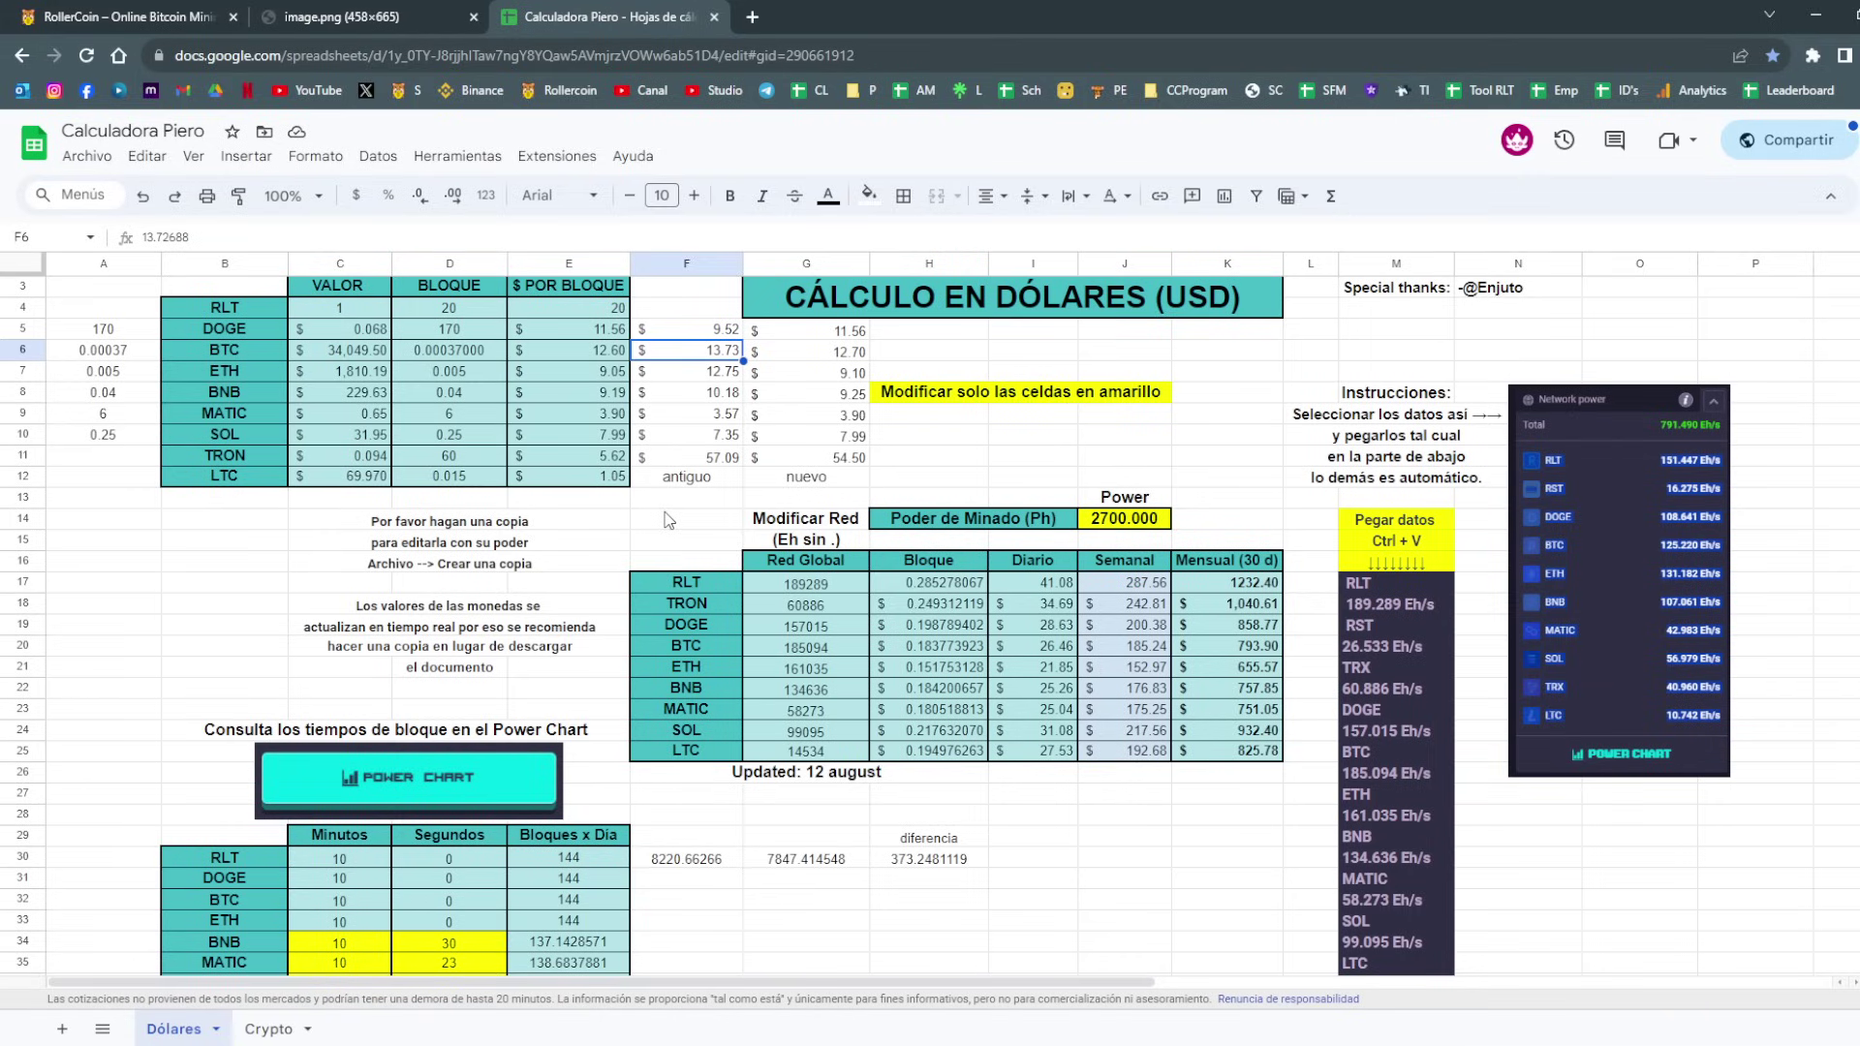
pyautogui.press('Left')
pyautogui.press('Left')
pyautogui.press('Left')
pyautogui.press('Left')
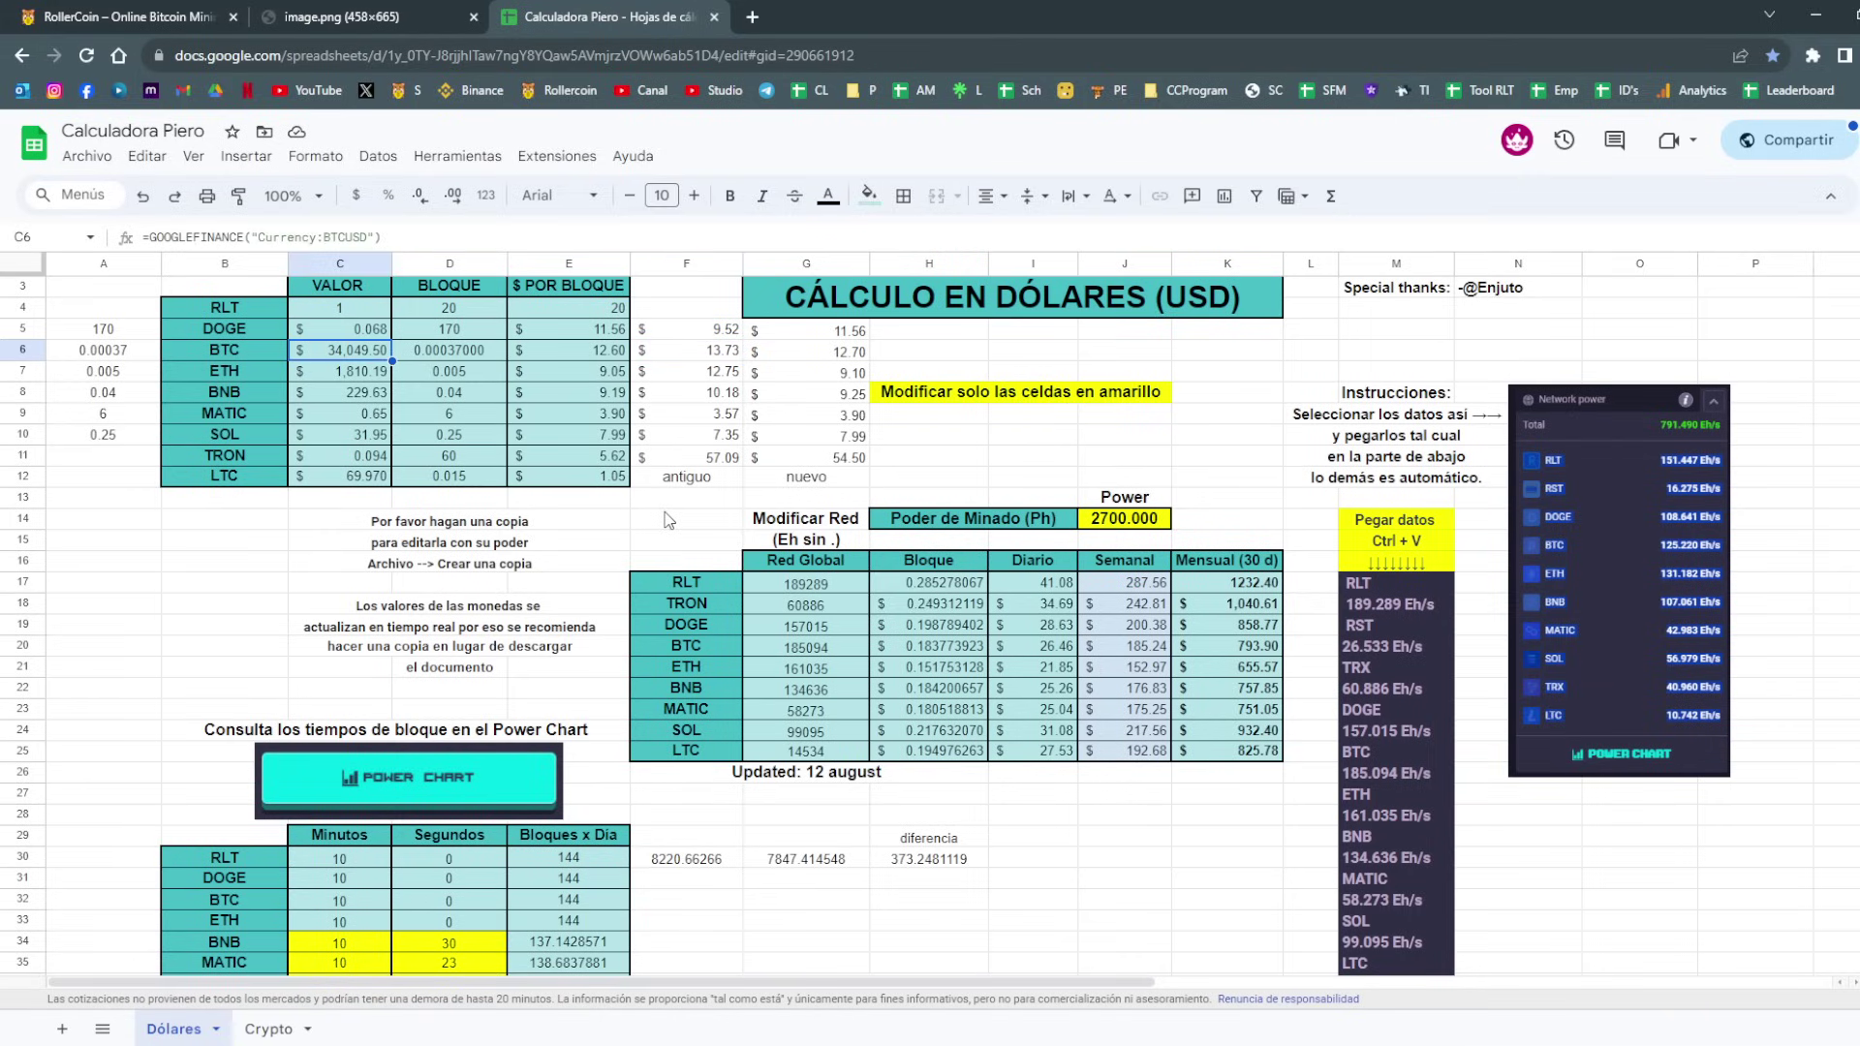
# Switch to the RollerCoin game and set the displayed wallet currency to ETH.
pyautogui.click(58, 17)
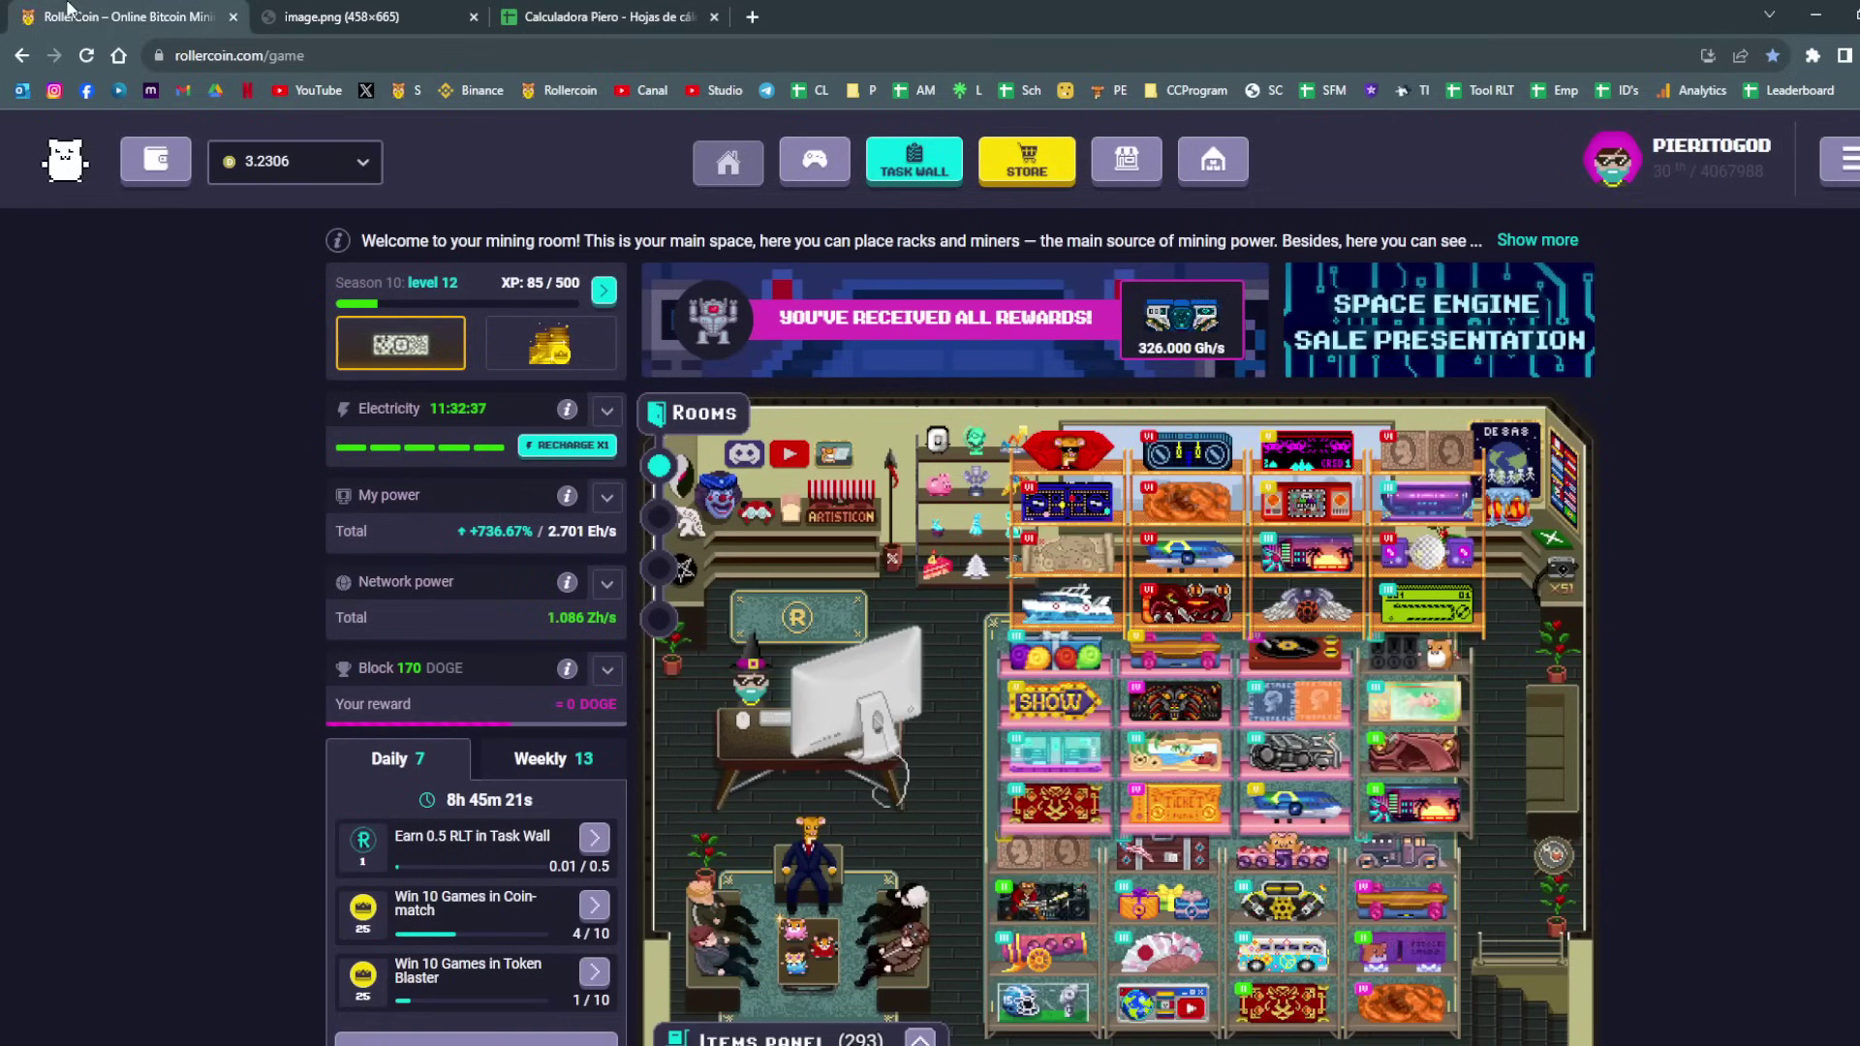
pyautogui.click(341, 160)
pyautogui.click(281, 392)
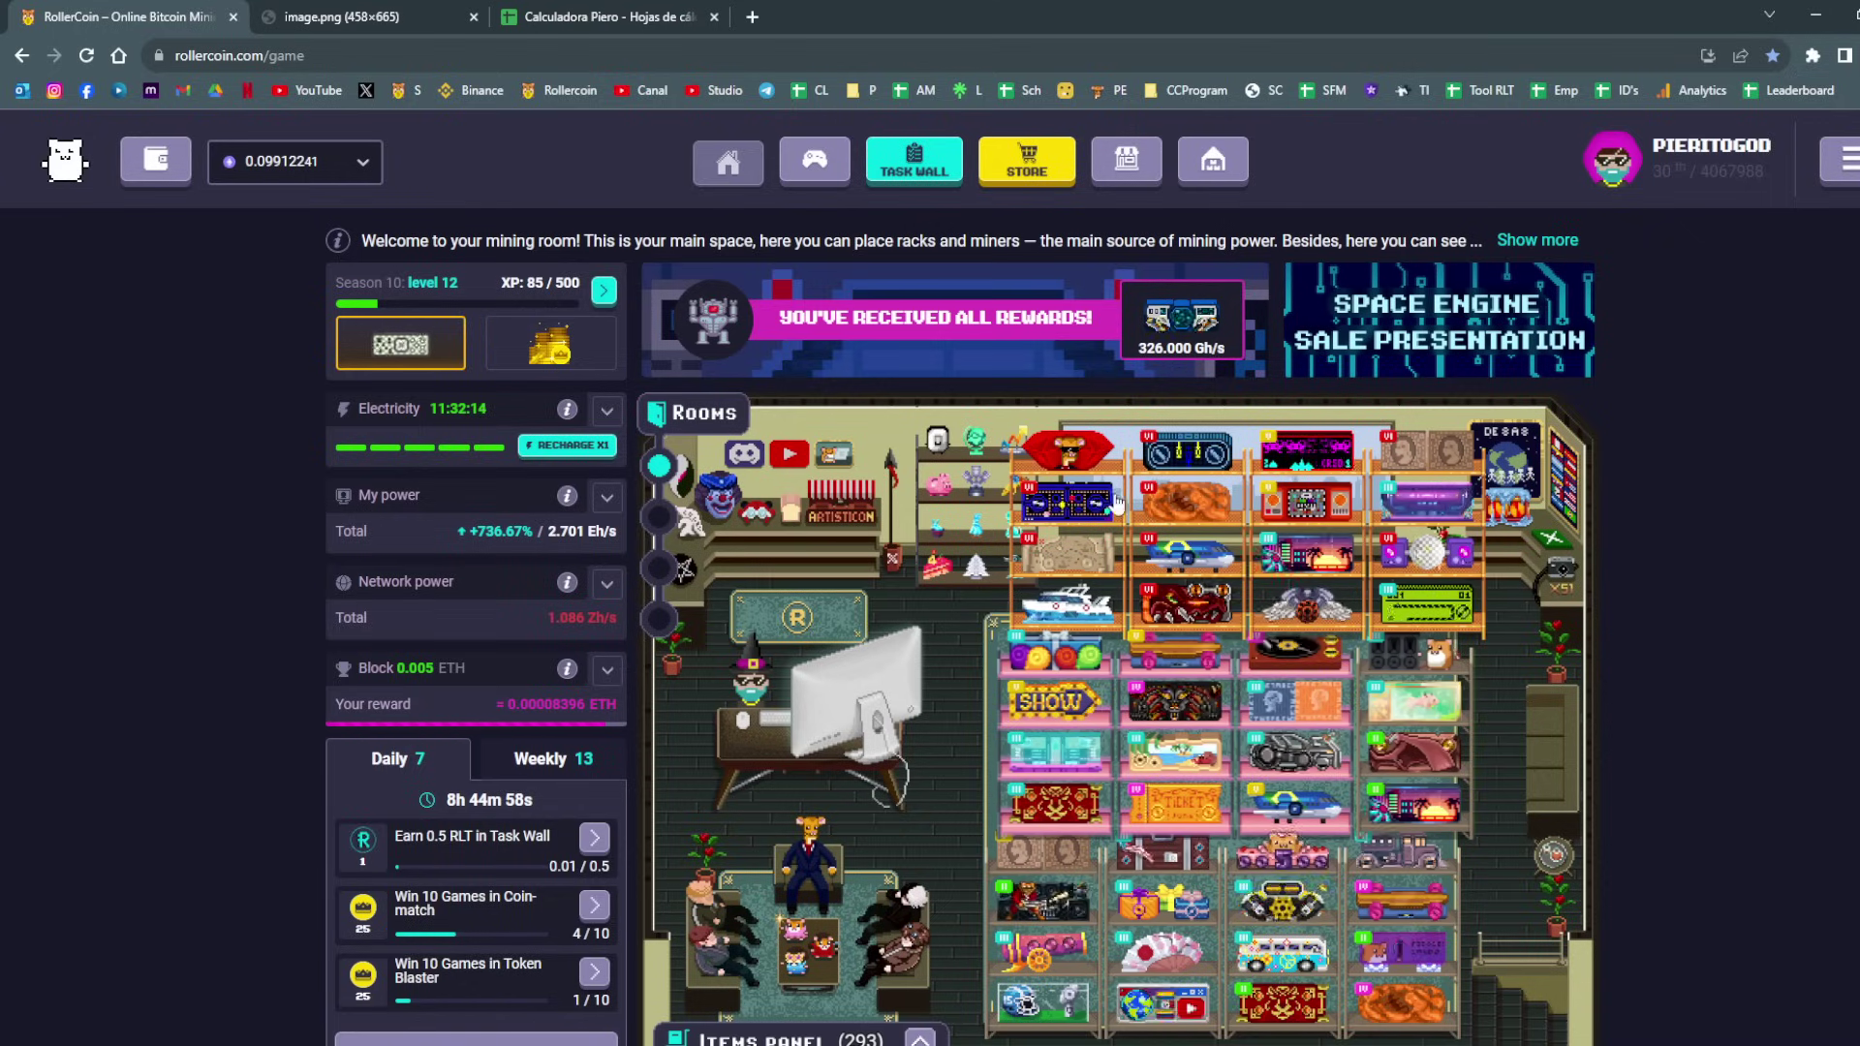
# Return to the calculator spreadsheet and check the difference in H30 and the monthly earnings of BTC through SOL in column K.
pyautogui.click(1128, 451)
pyautogui.click(940, 620)
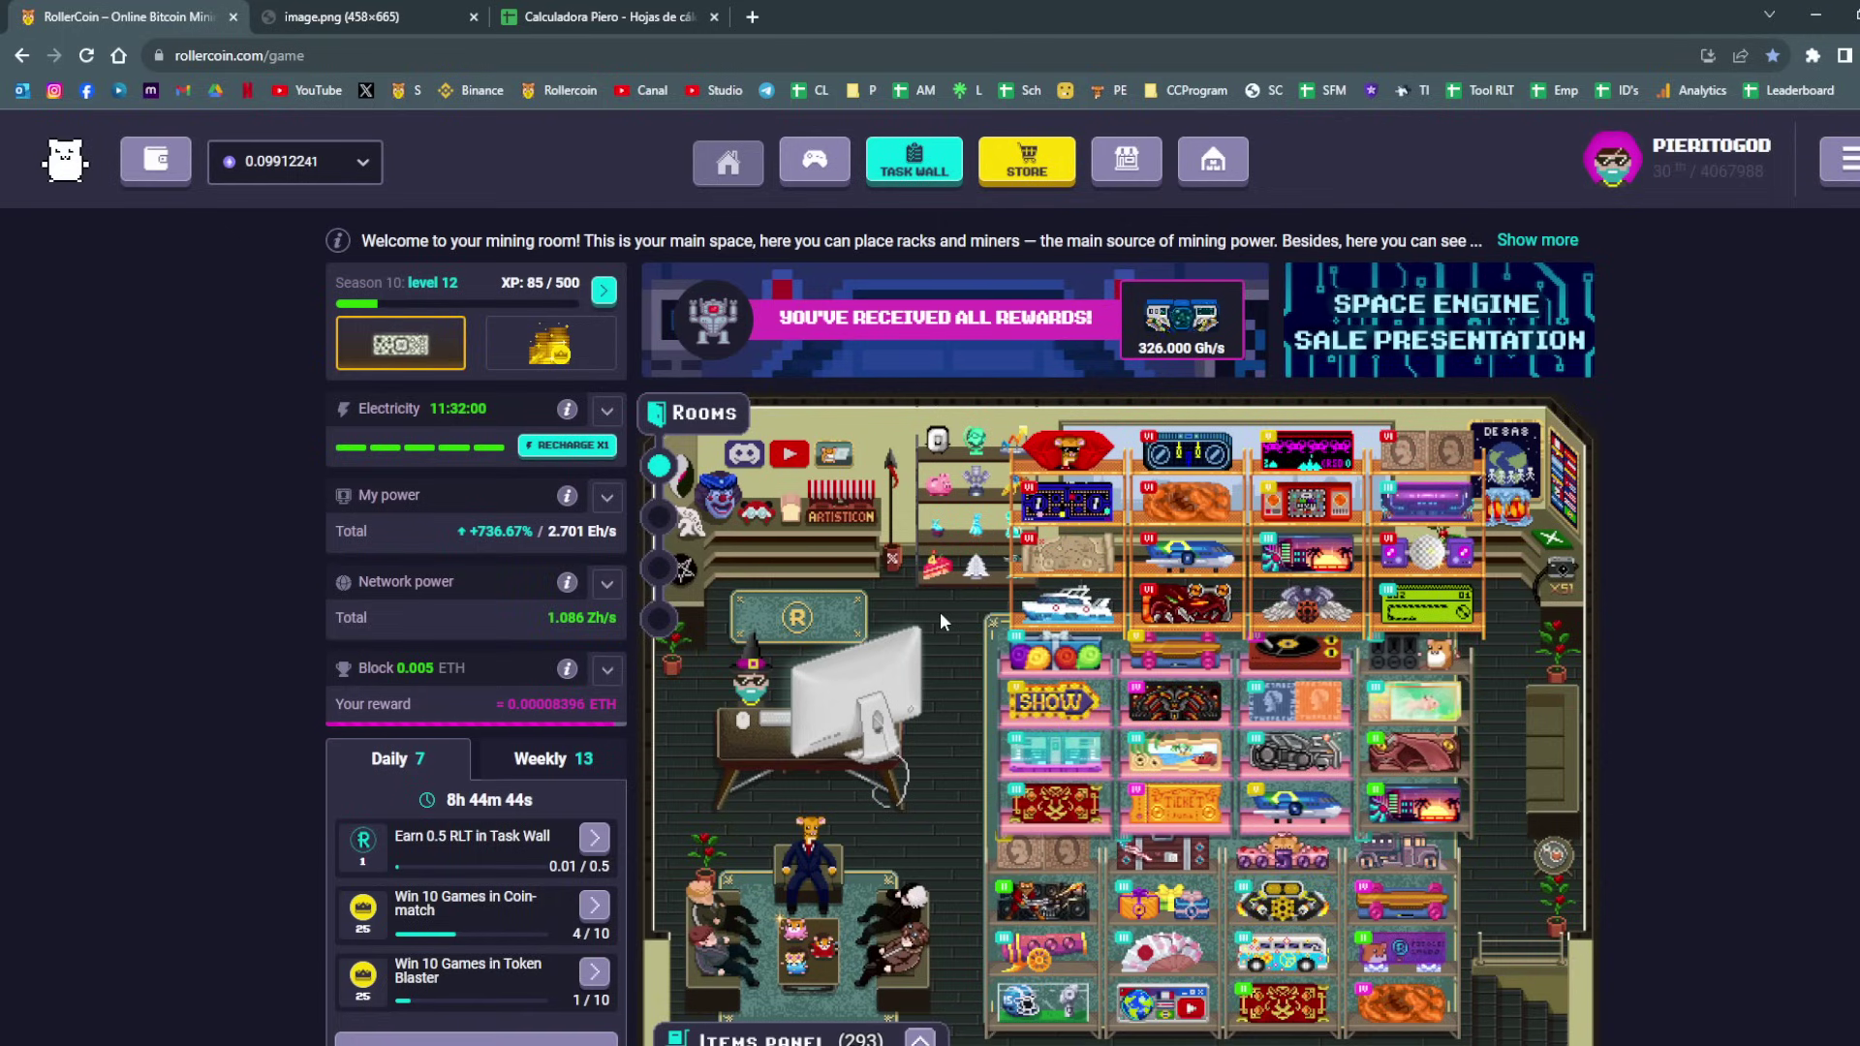
pyautogui.click(605, 16)
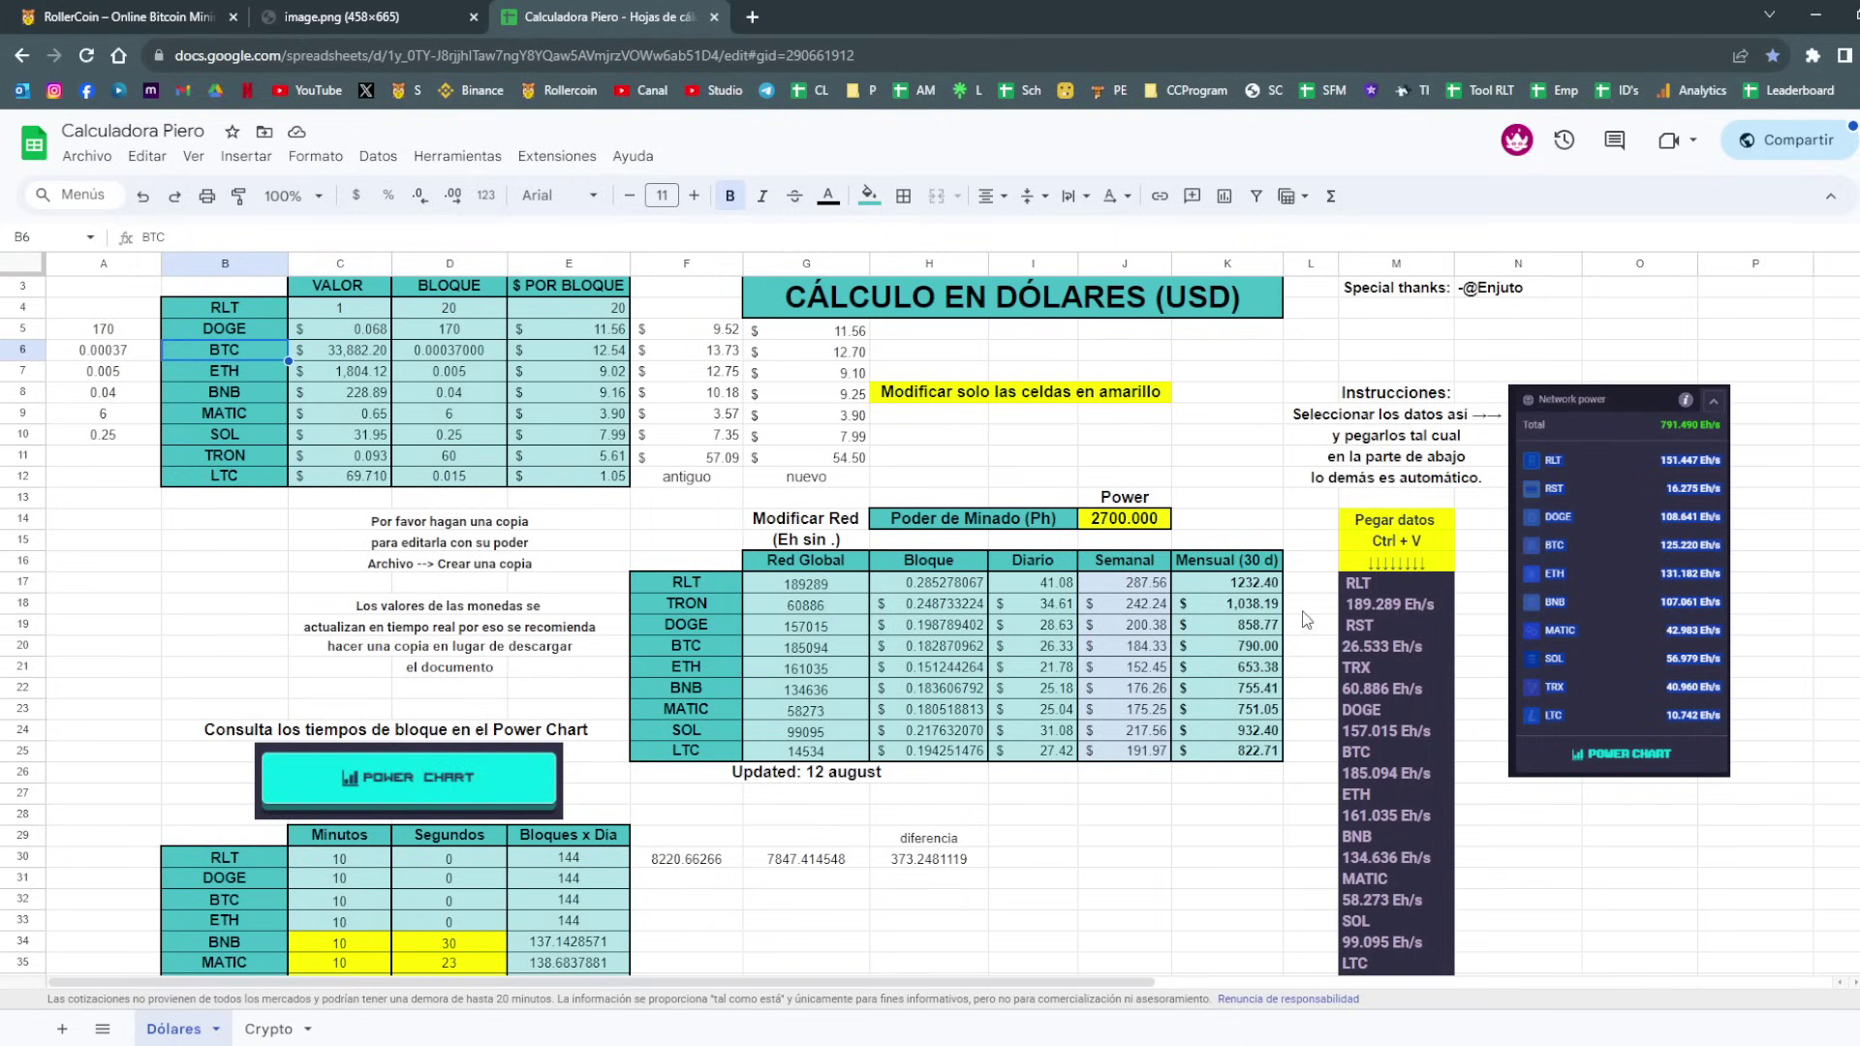
pyautogui.click(1032, 814)
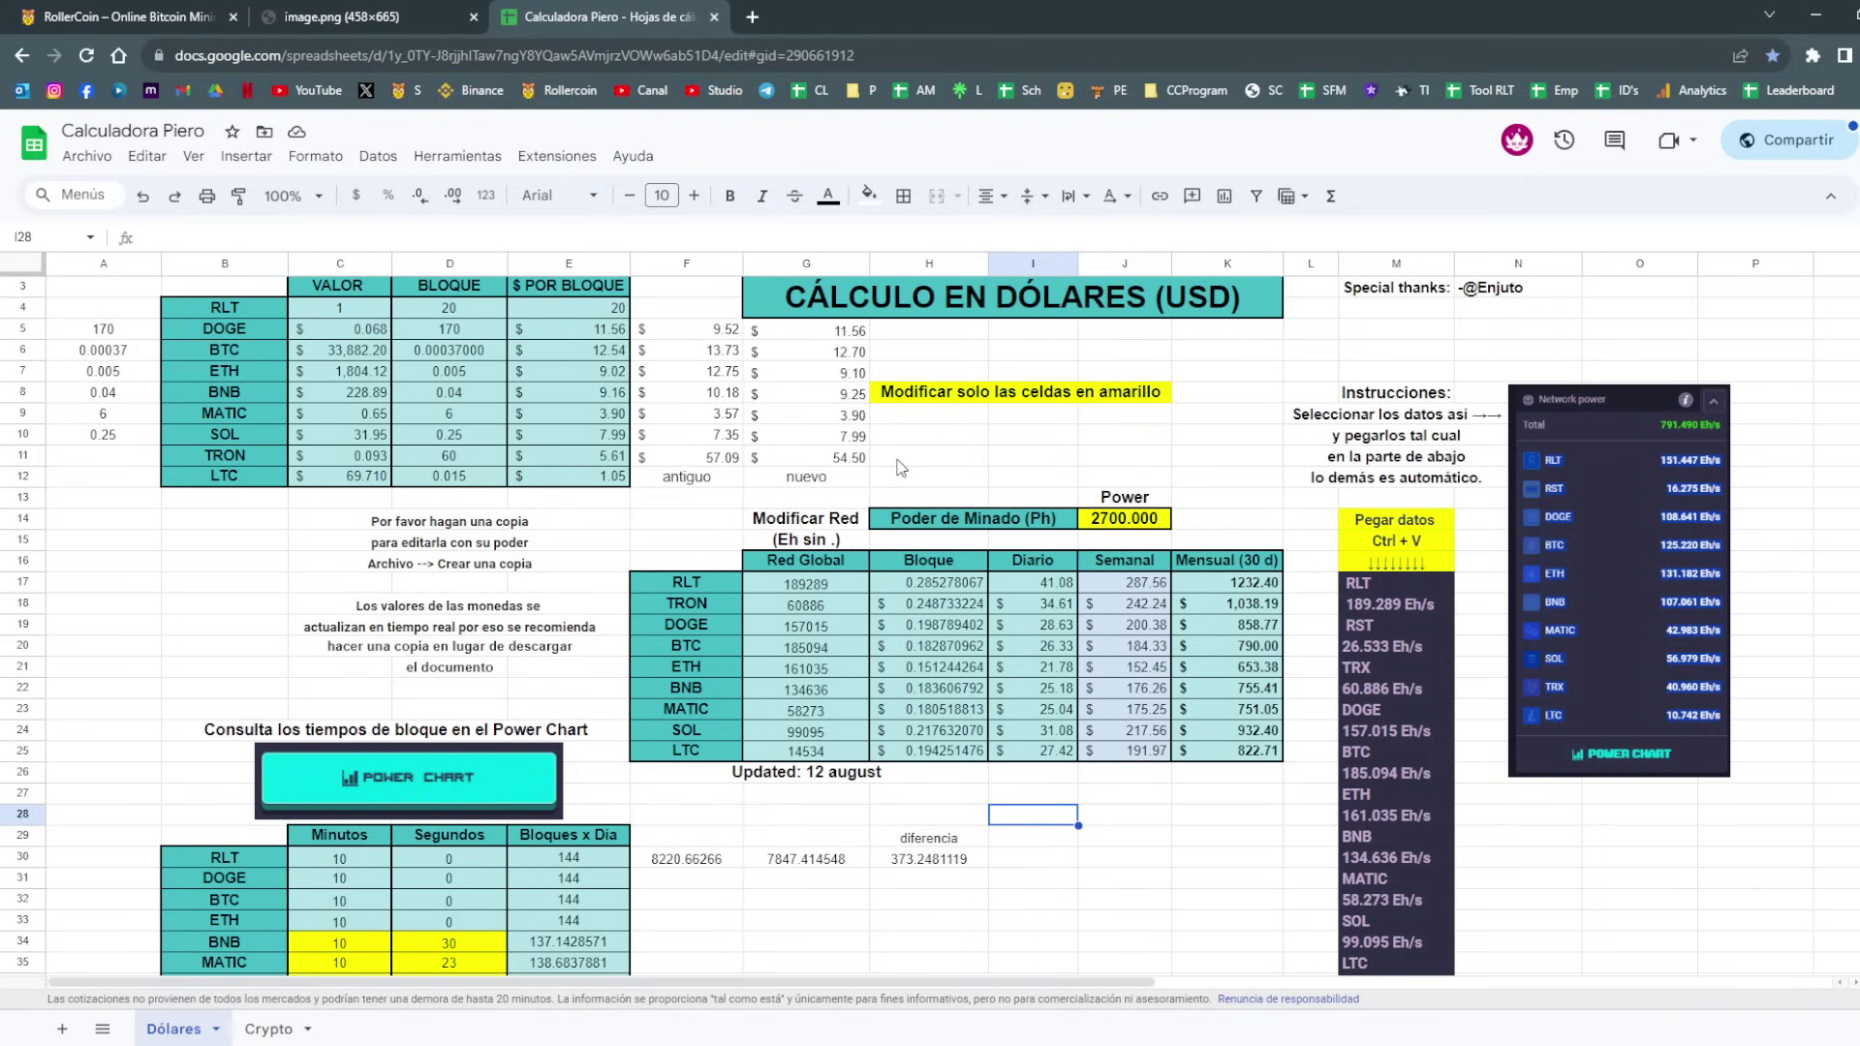
pyautogui.click(1049, 872)
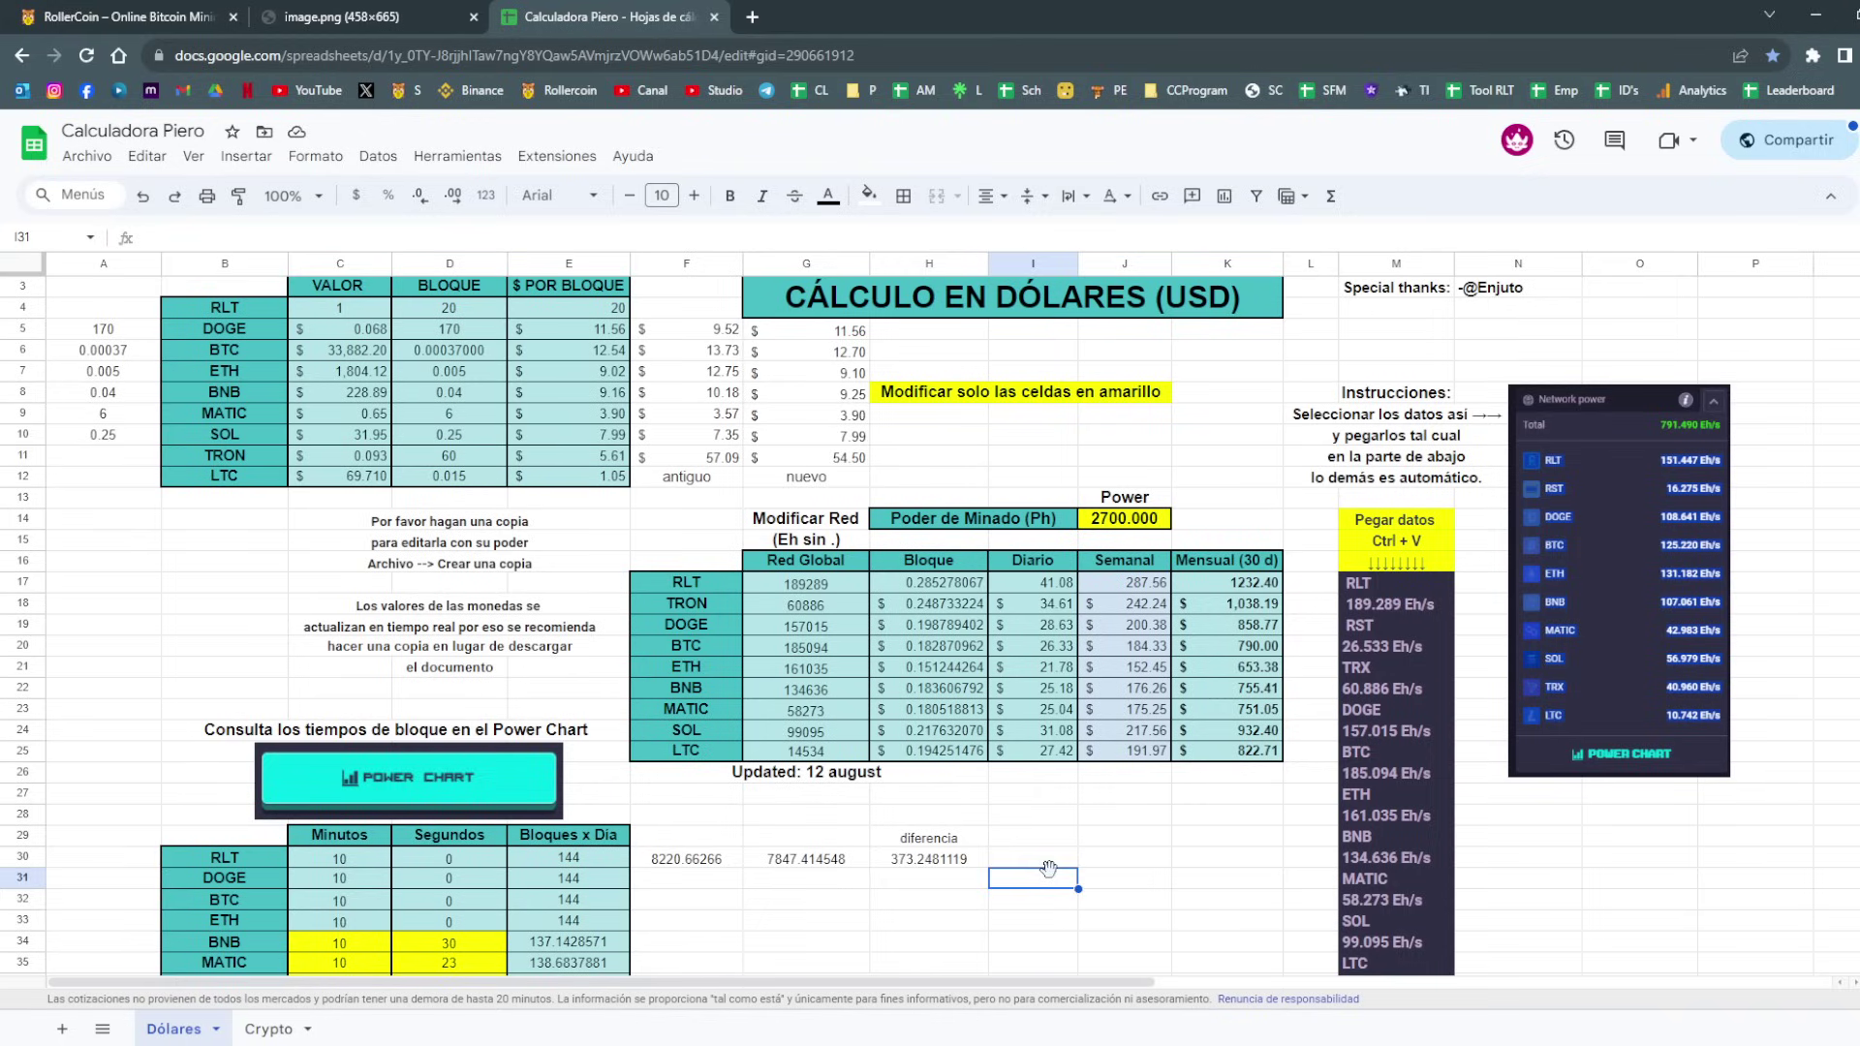
pyautogui.press('Left')
pyautogui.press('Up')
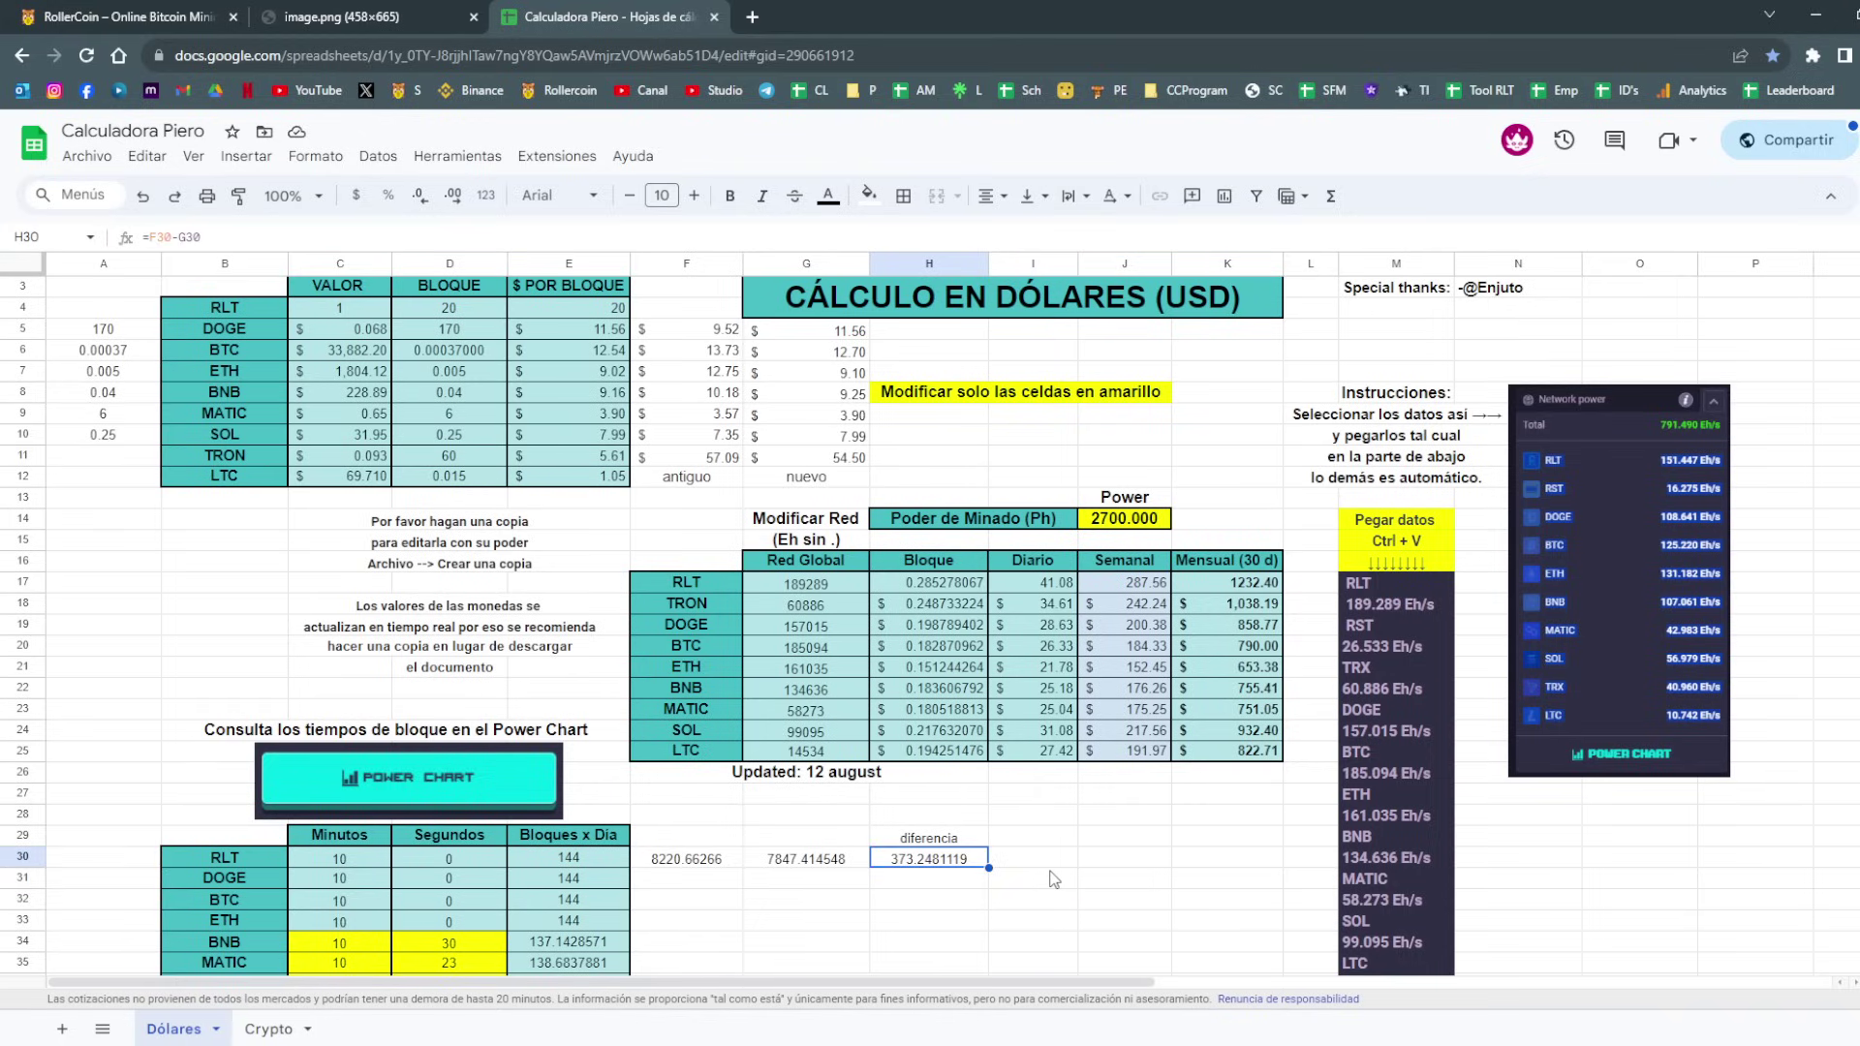
pyautogui.press('Up')
pyautogui.press('Up')
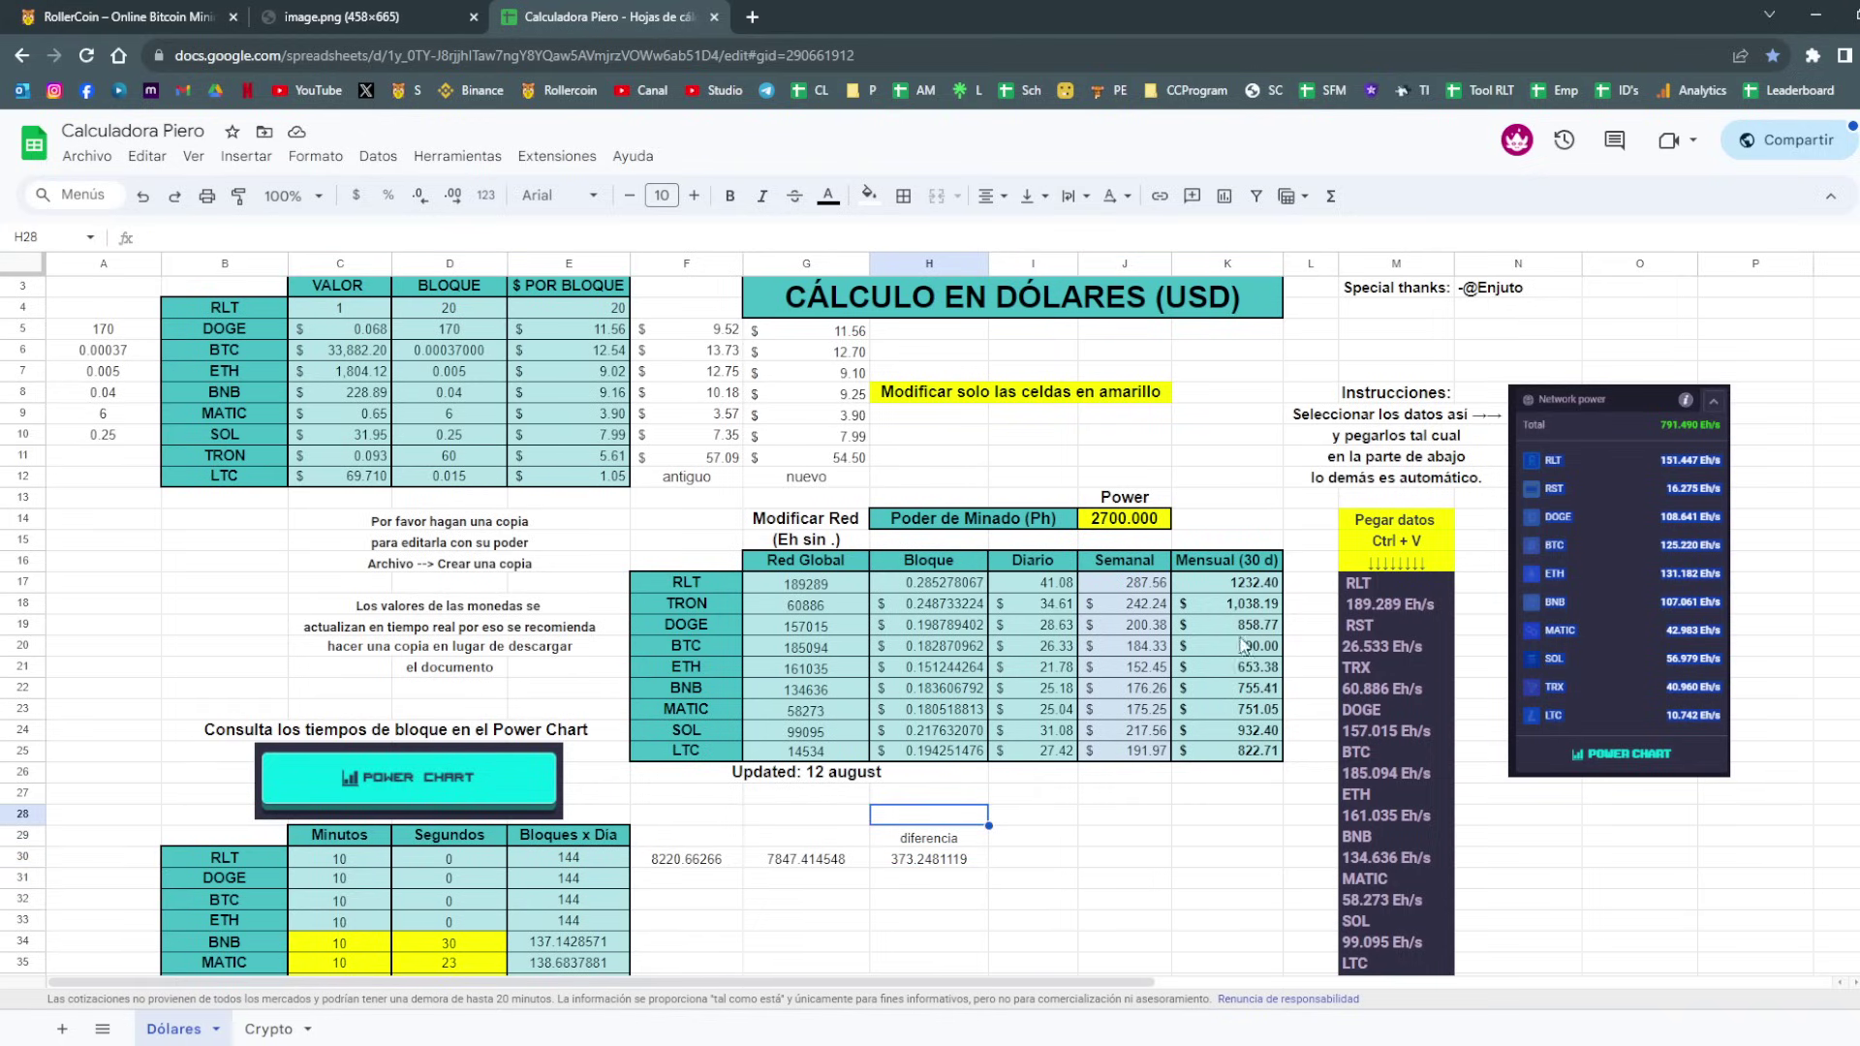
pyautogui.moveTo(1243, 646); pyautogui.dragTo(1257, 690)
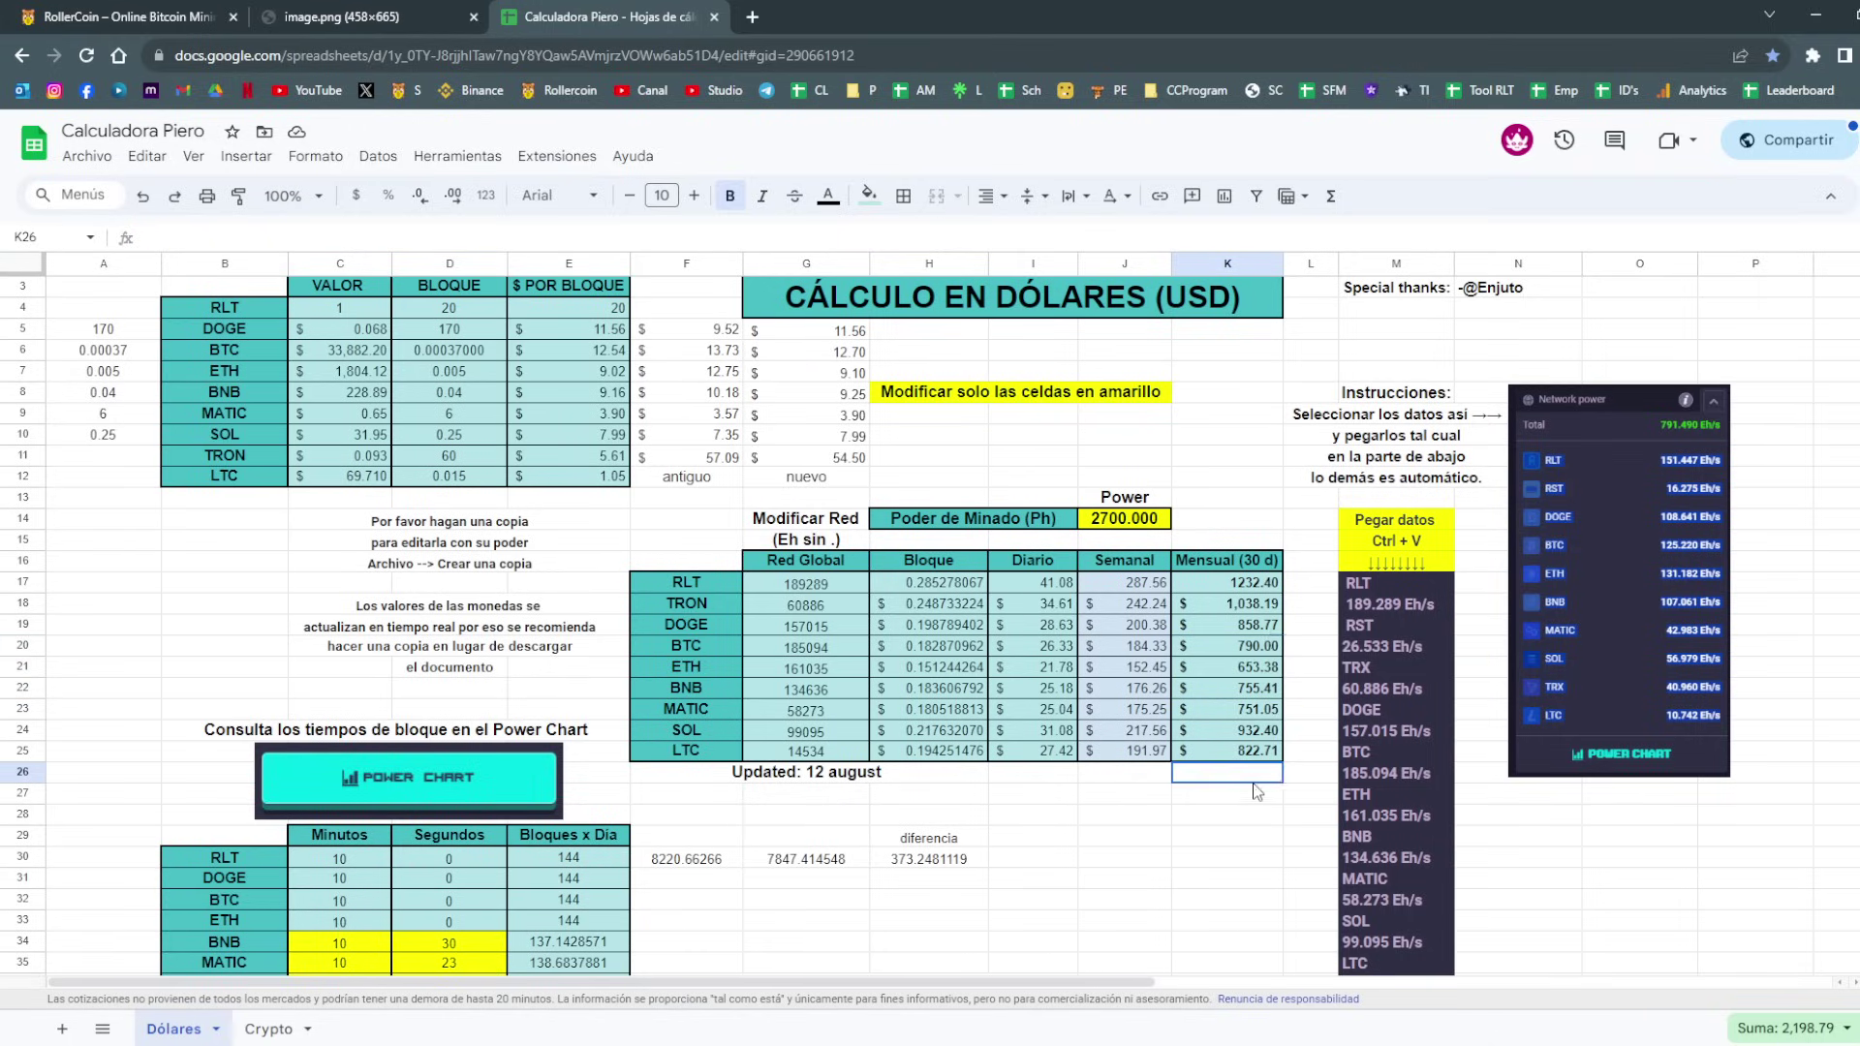
pyautogui.moveTo(1255, 644); pyautogui.dragTo(1259, 731)
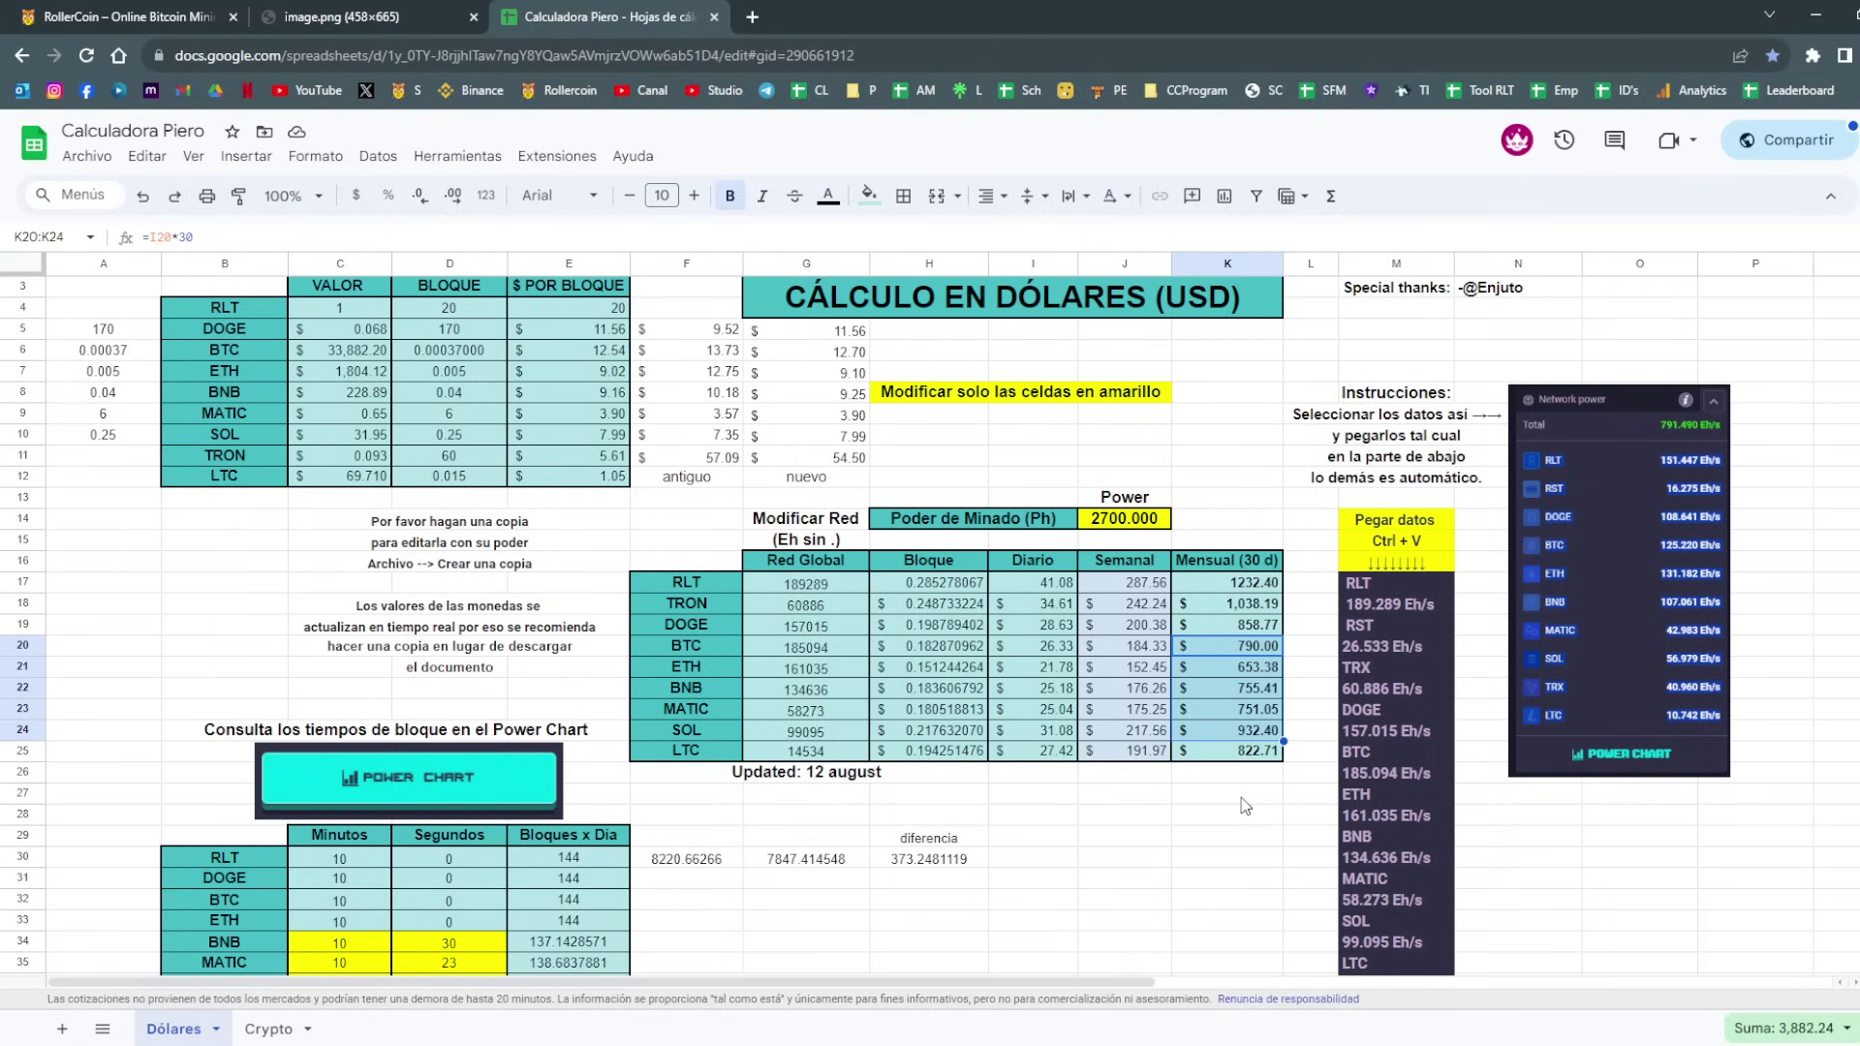
# Set the mining power in J14 to 30000 Ph.
pyautogui.click(1141, 525)
pyautogui.write('30000')
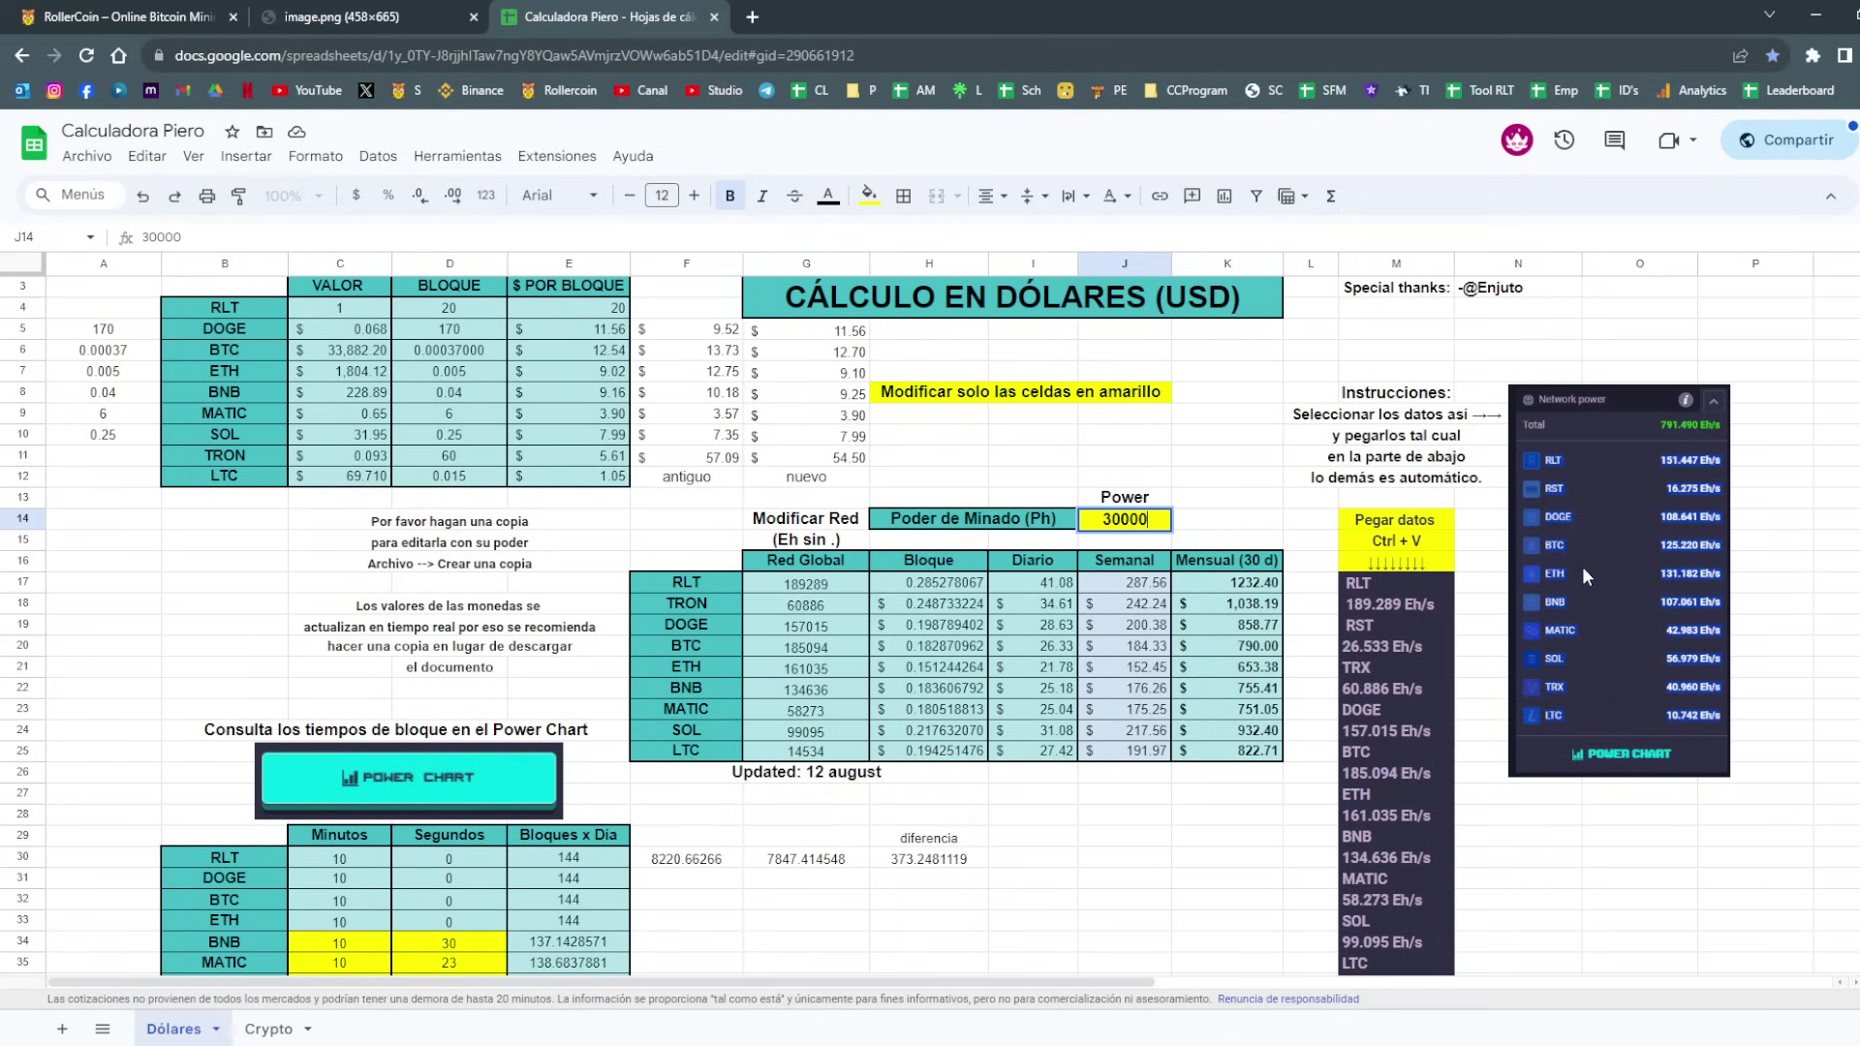
pyautogui.press('Return')
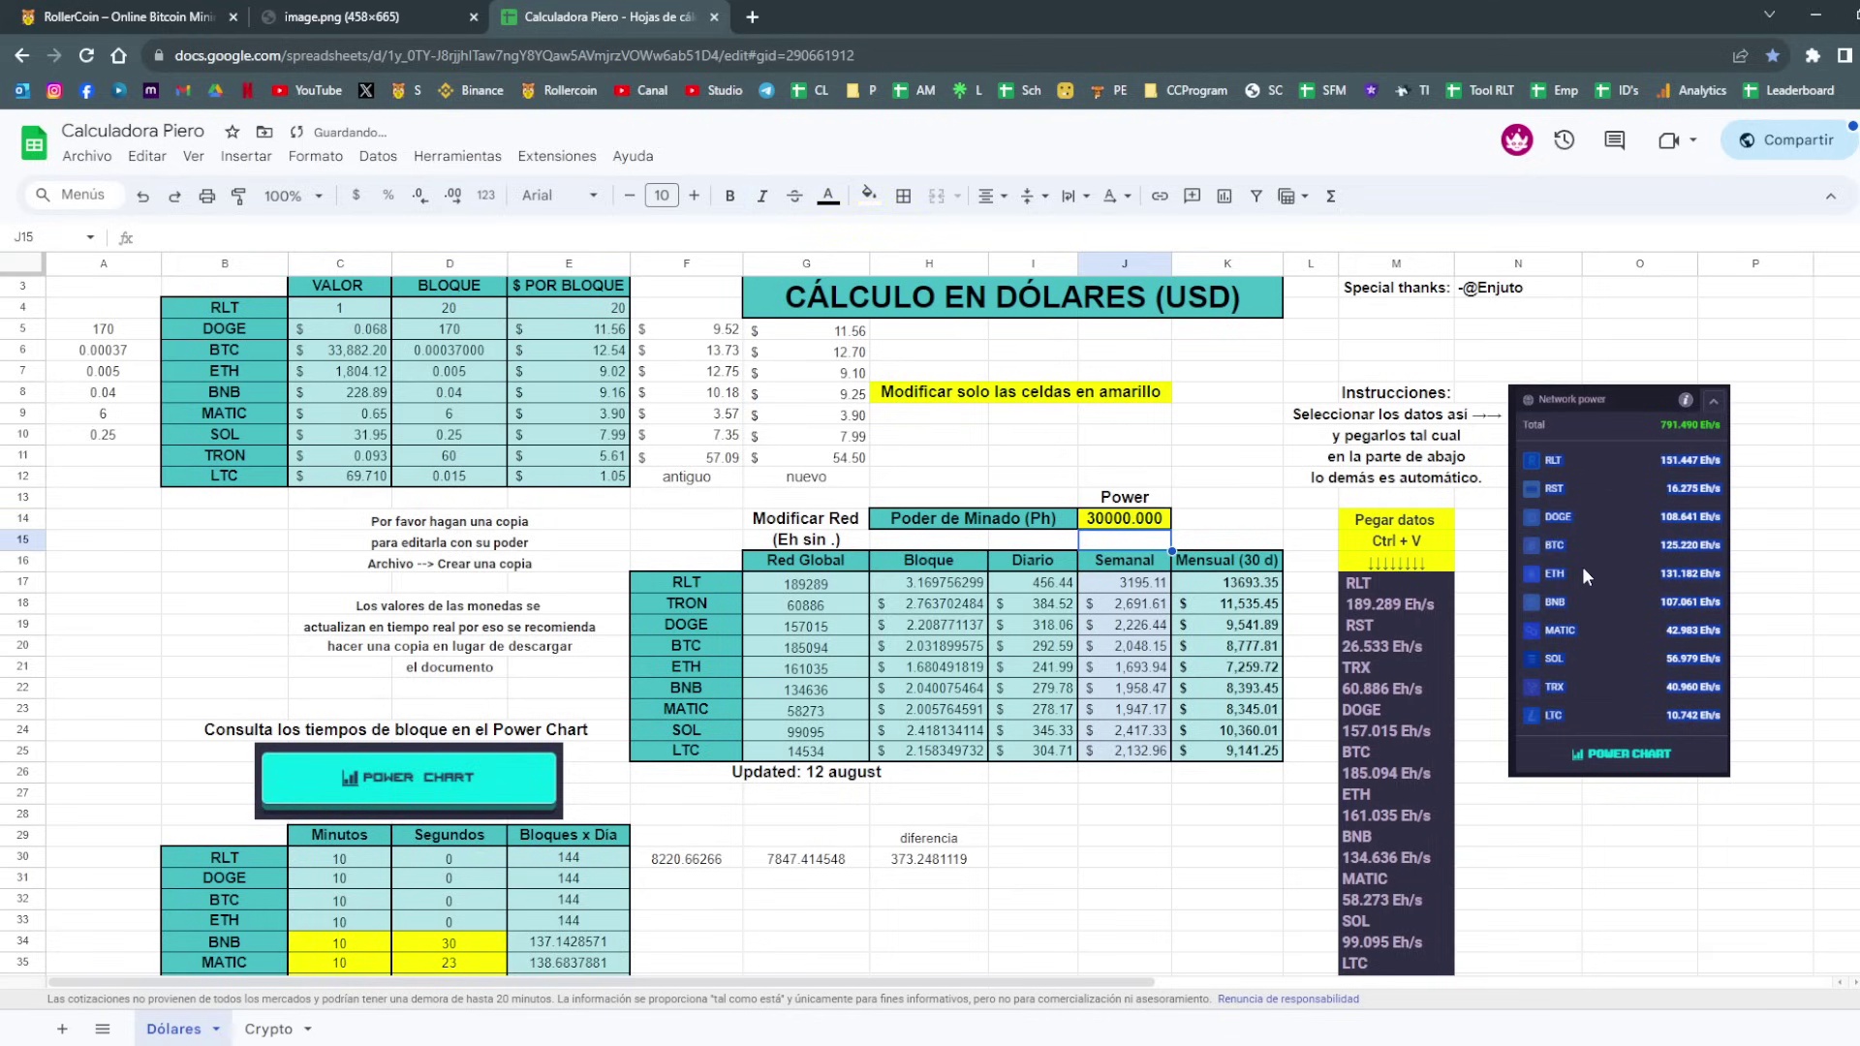
# Set BTC's block reward in D6 to 0.0004.
pyautogui.click(486, 355)
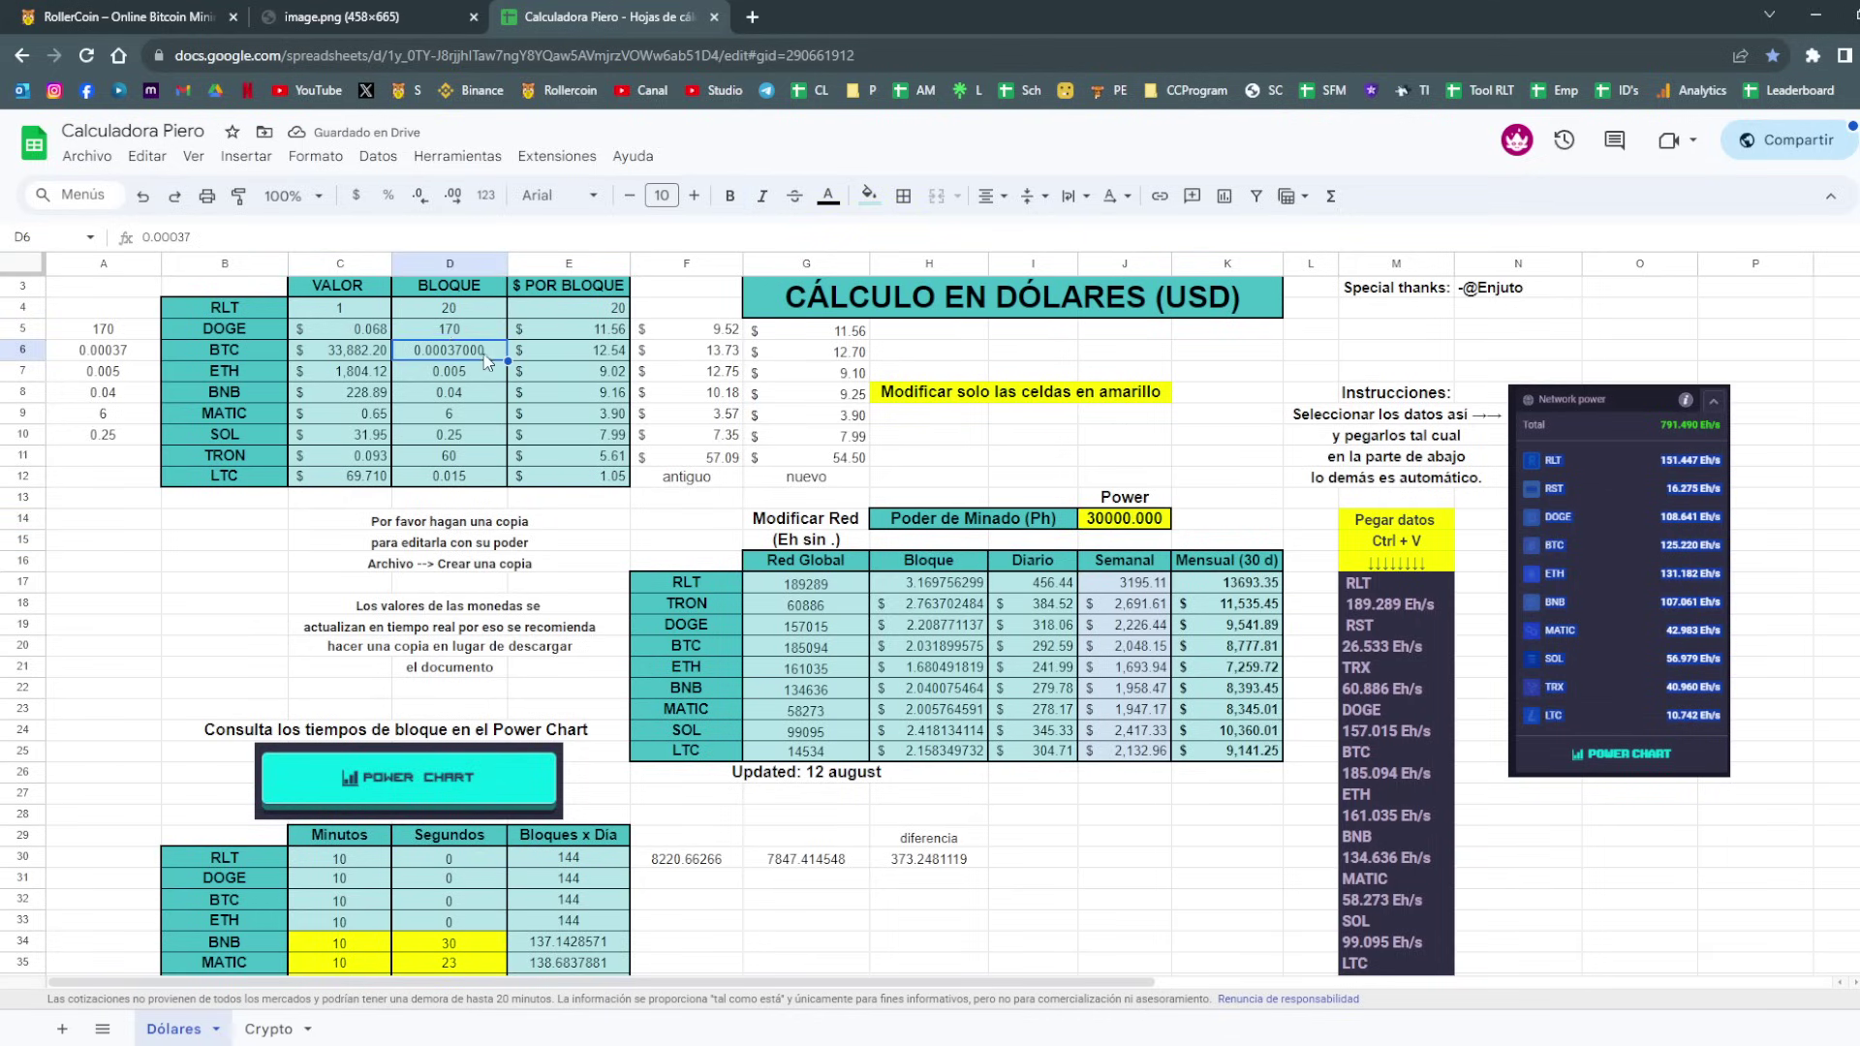
pyautogui.click(242, 240)
pyautogui.press('BackSpace')
pyautogui.press('BackSpace')
pyautogui.write('4')
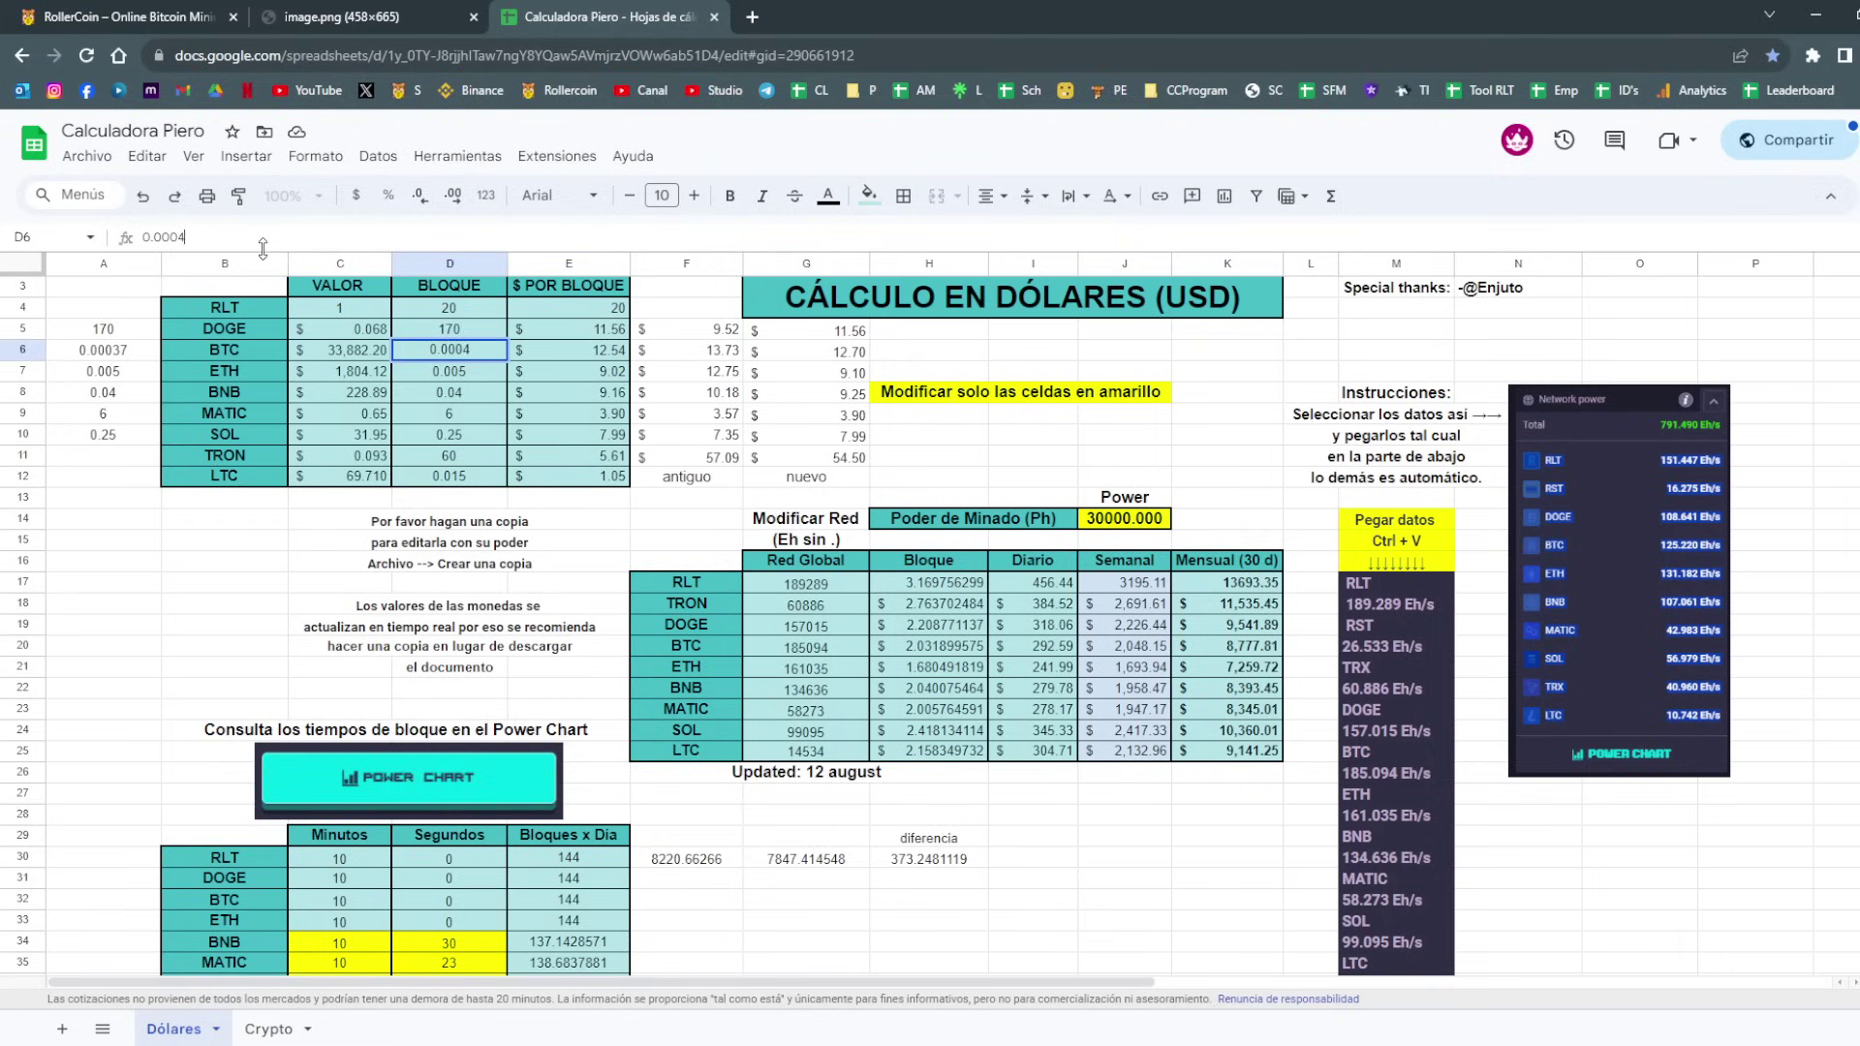
pyautogui.press('Return')
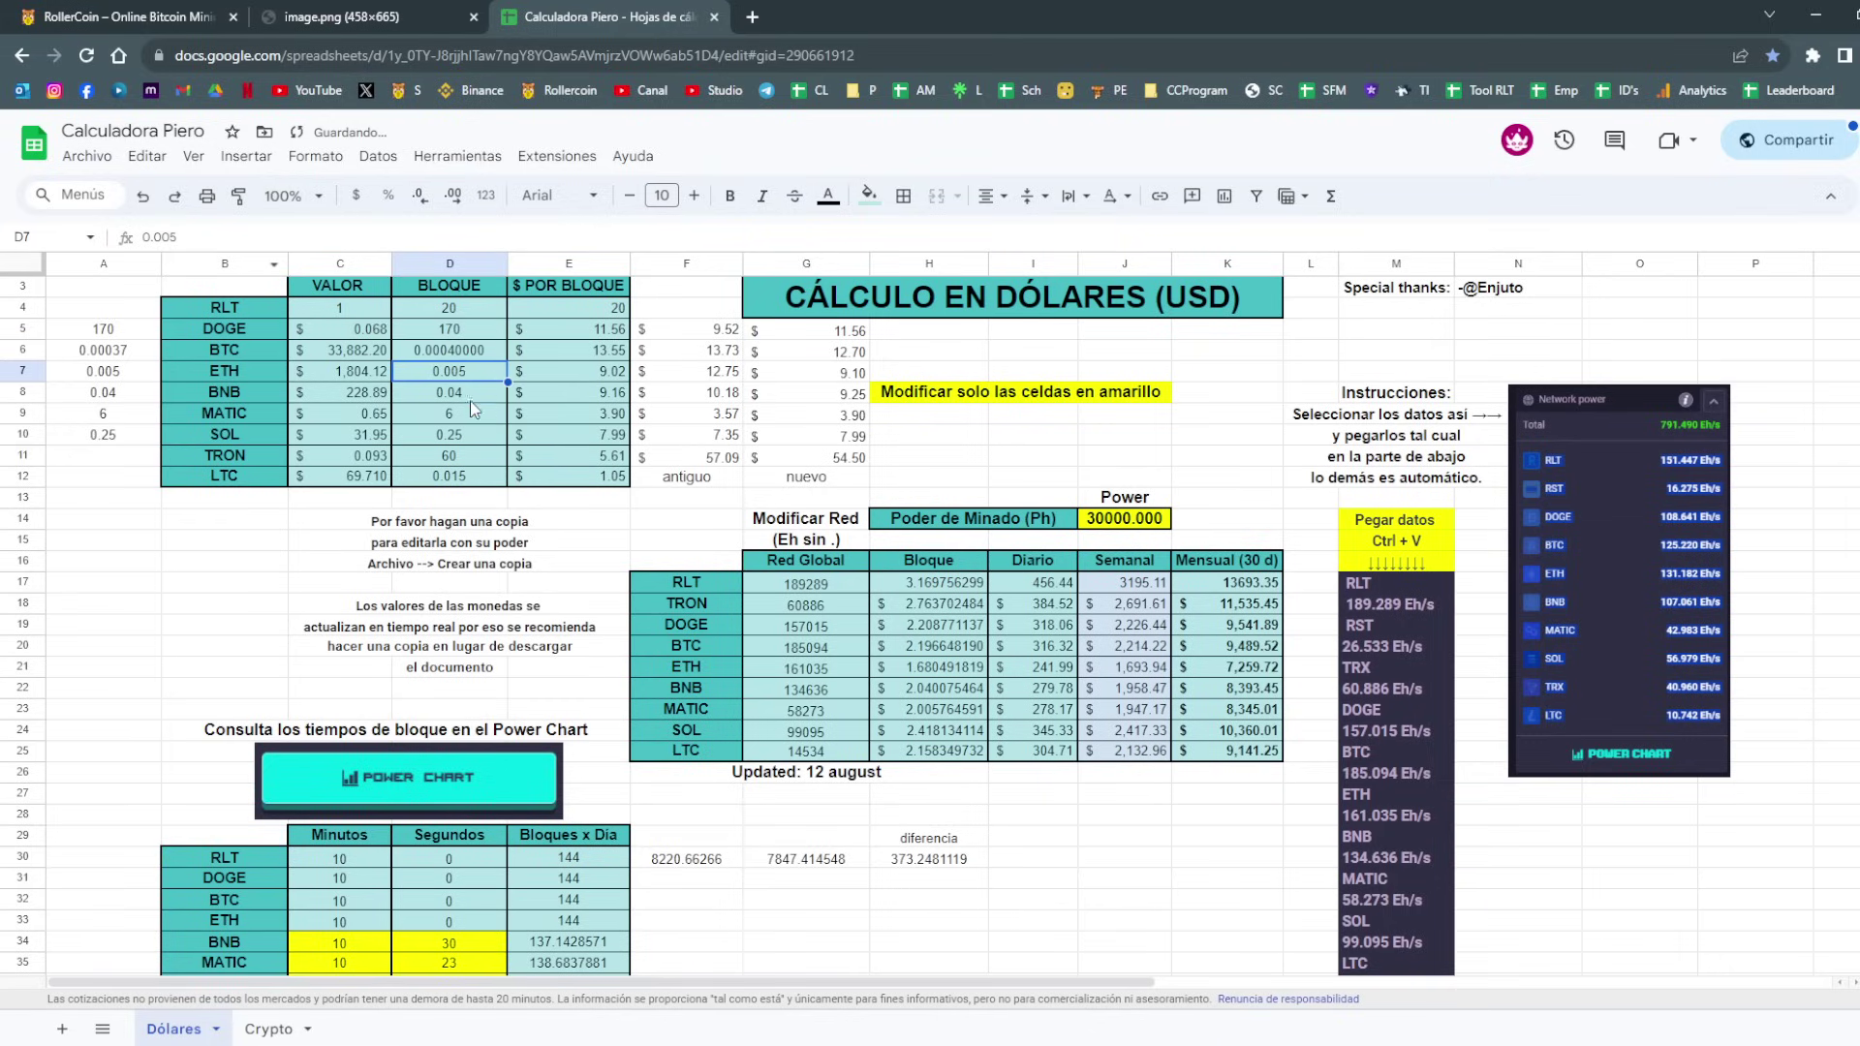
# Set ETH's block reward in D7 to 0.007.
pyautogui.click(291, 234)
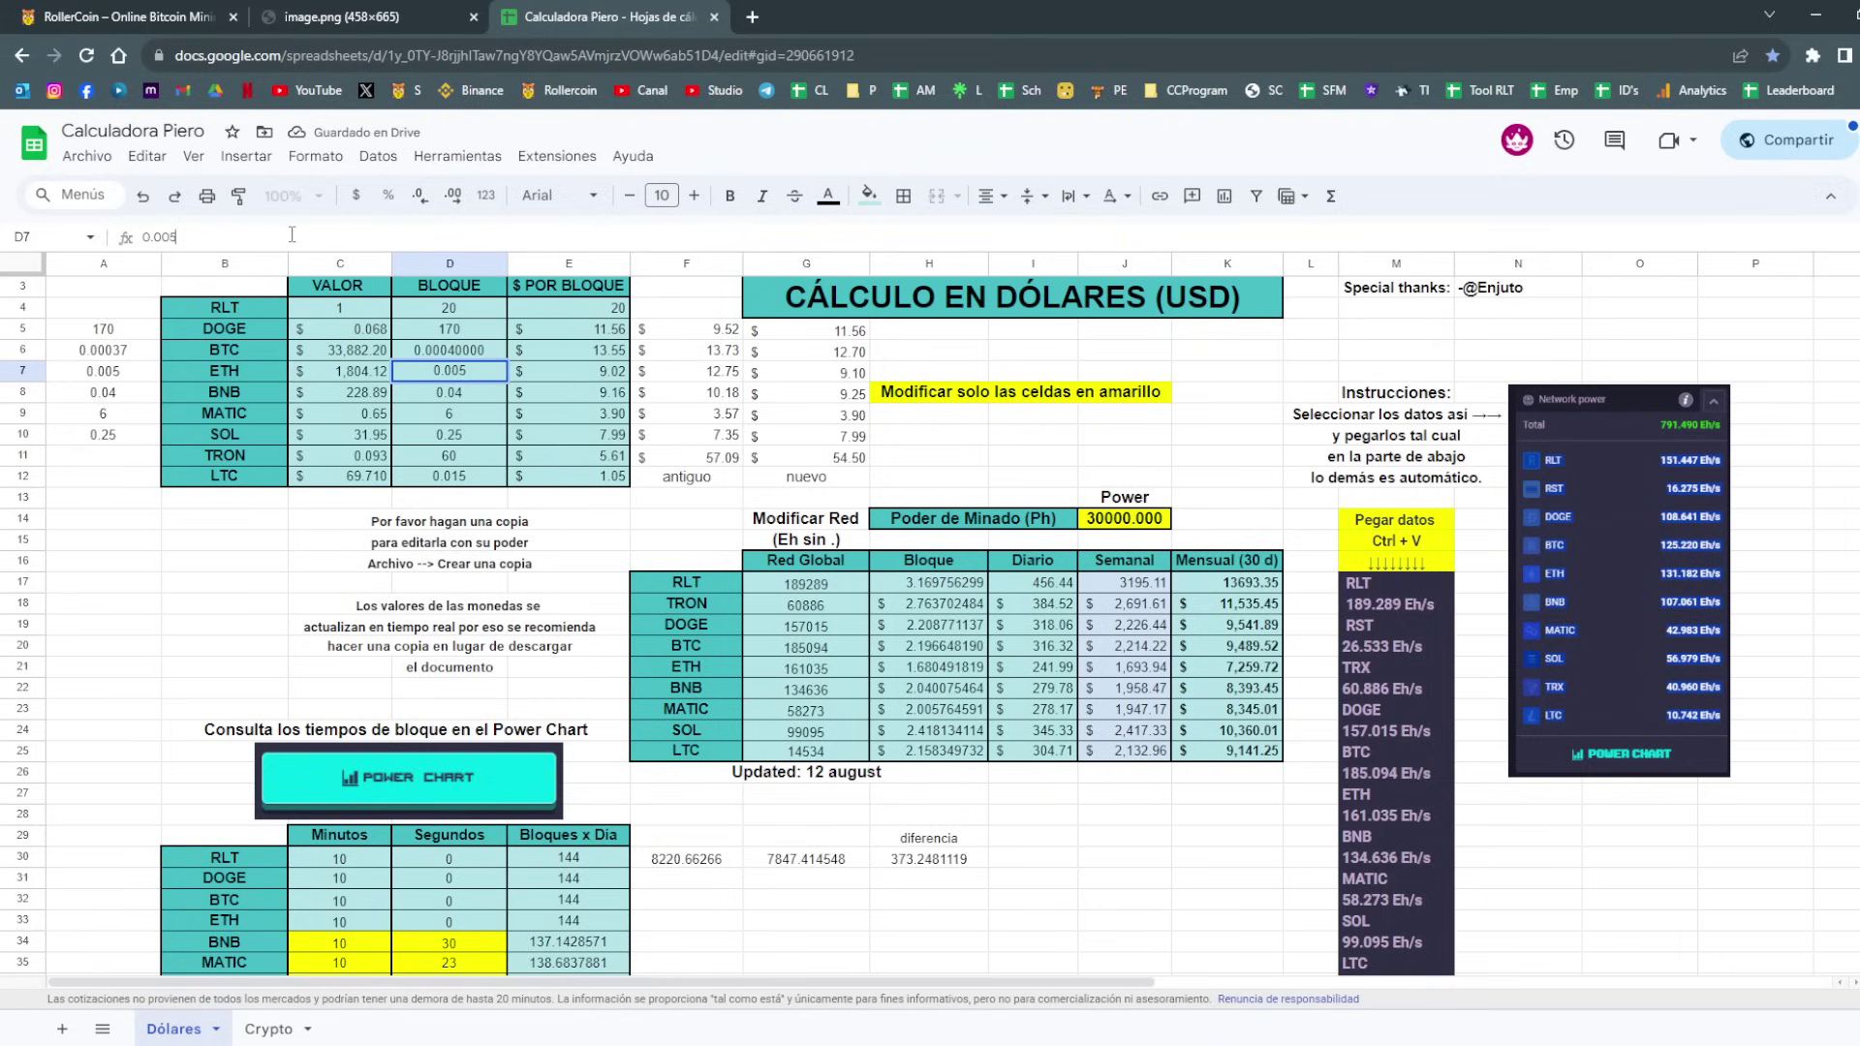
pyautogui.press('BackSpace')
pyautogui.write('7')
pyautogui.press('Return')
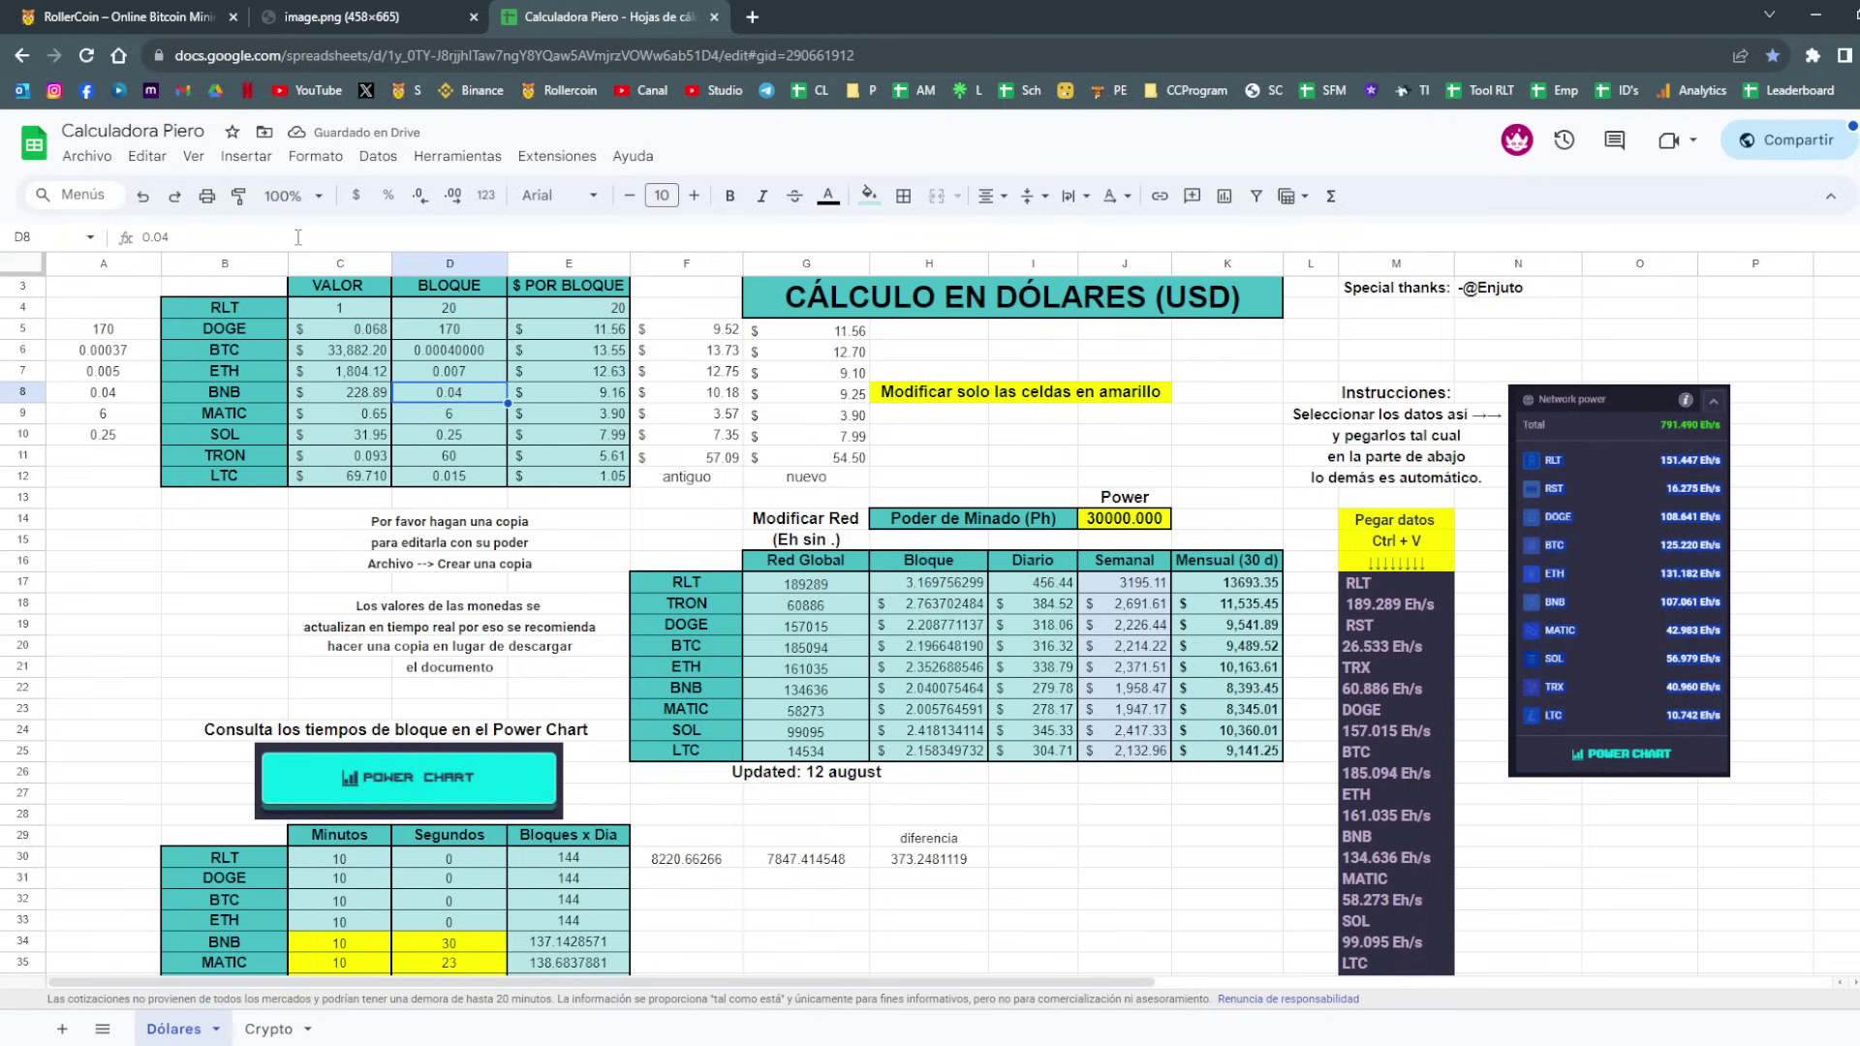
# Undo the ETH and BTC block reward changes in D7 and D6.
pyautogui.hotkey('ctrl', 'z')
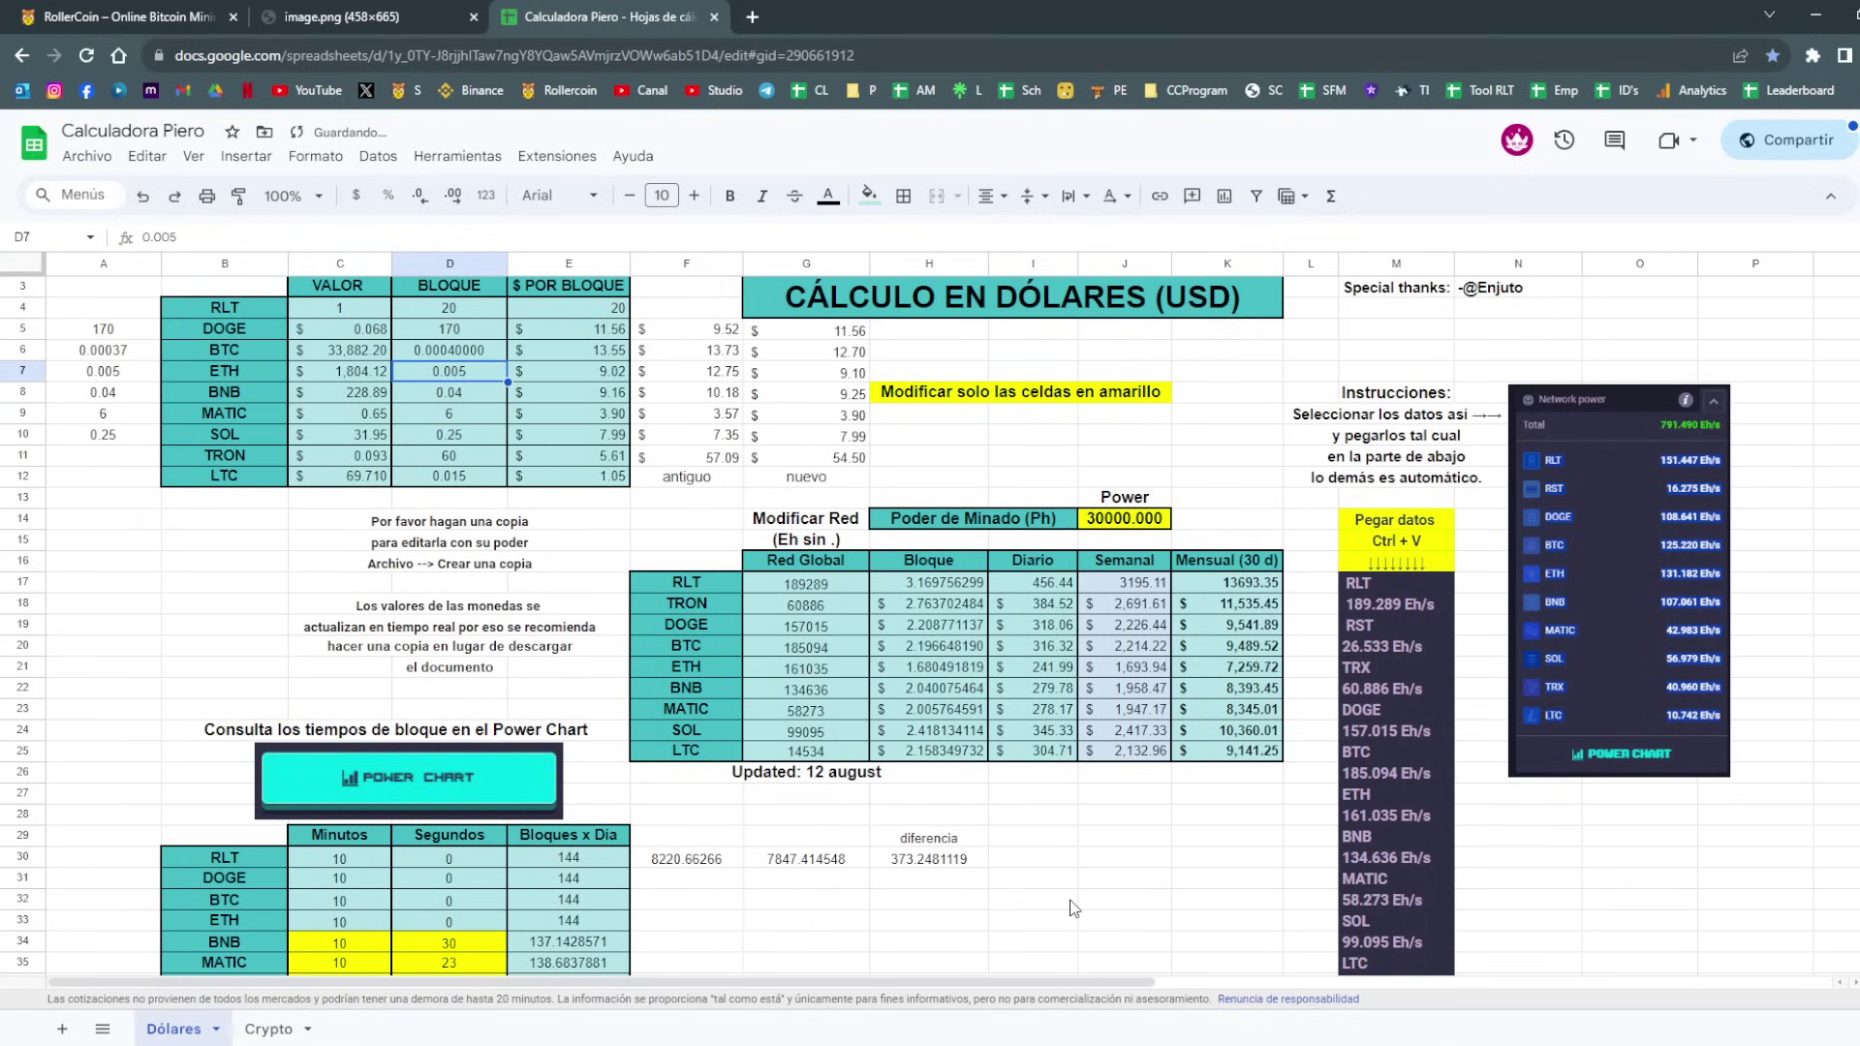
pyautogui.hotkey('ctrl', 'z')
pyautogui.click(1109, 902)
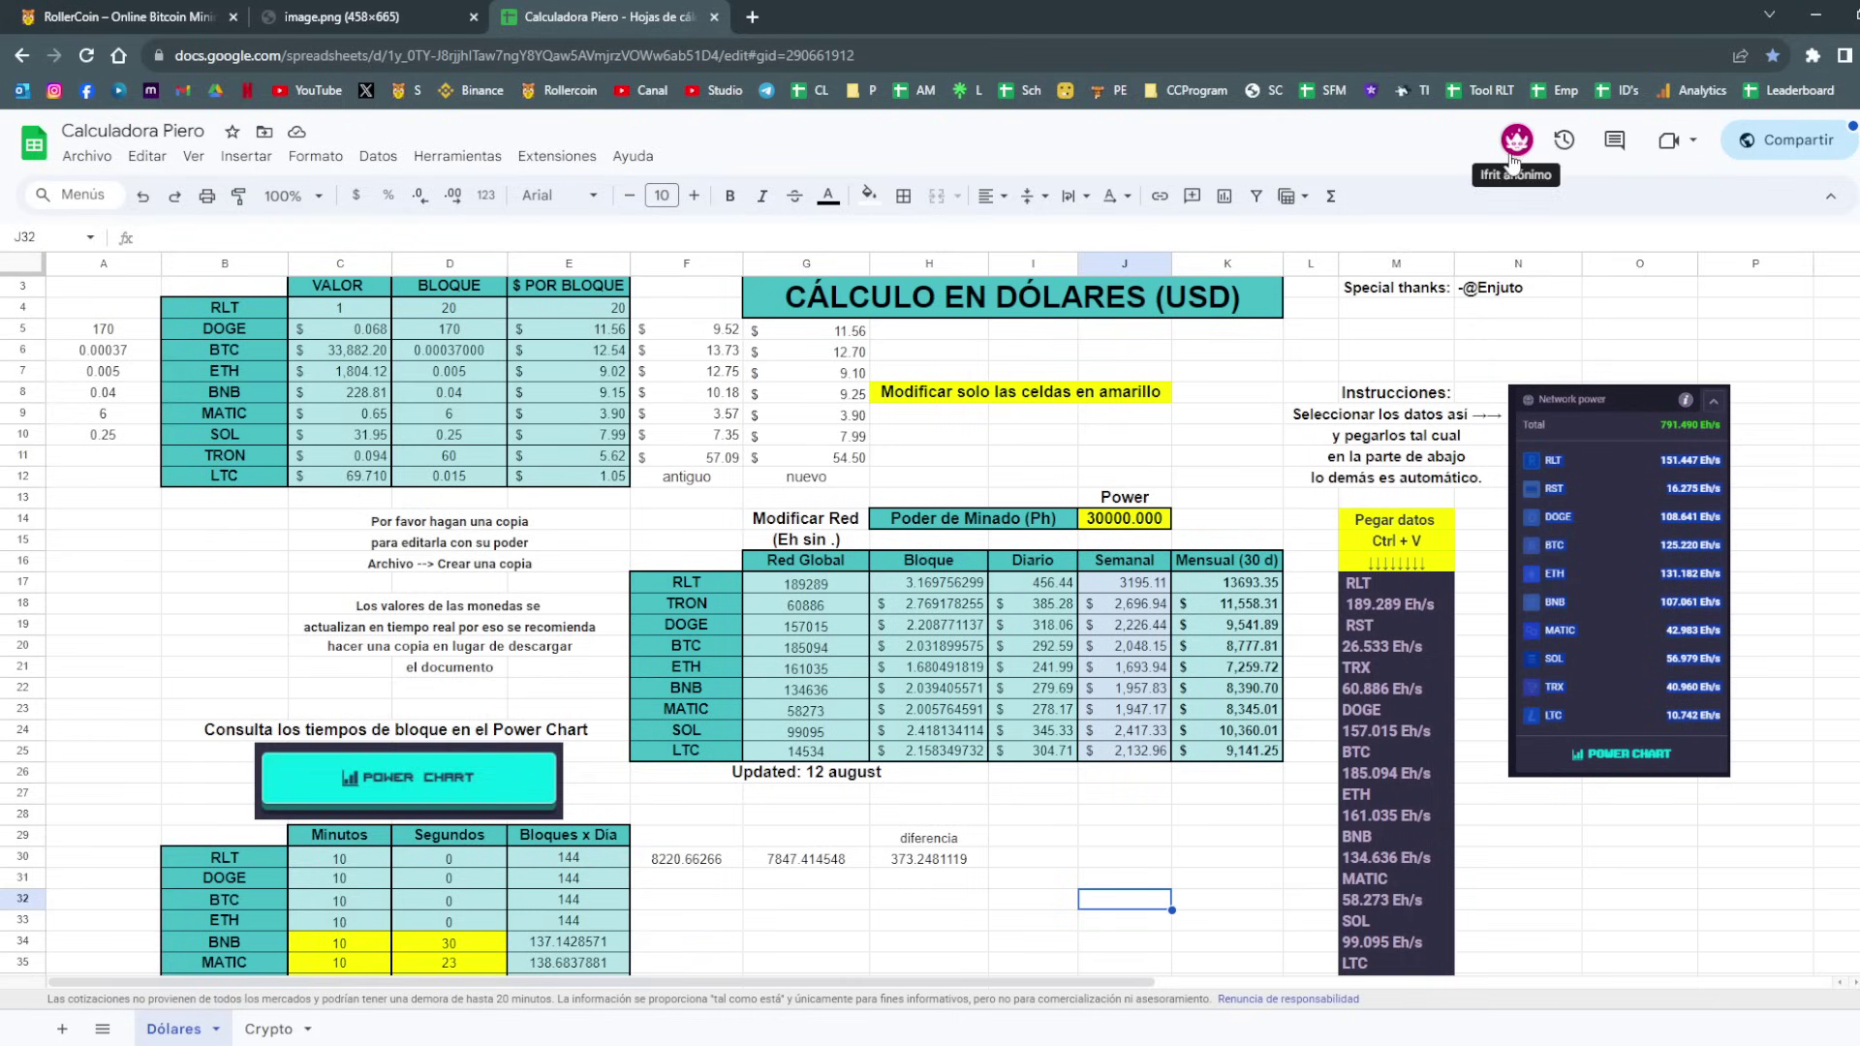
# Check the coins' monthly earnings in column K from DOGE down to SOL, and TRON's new dollar-per-block value in G11.
pyautogui.moveTo(1226, 625); pyautogui.dragTo(1243, 678)
pyautogui.click(1237, 733)
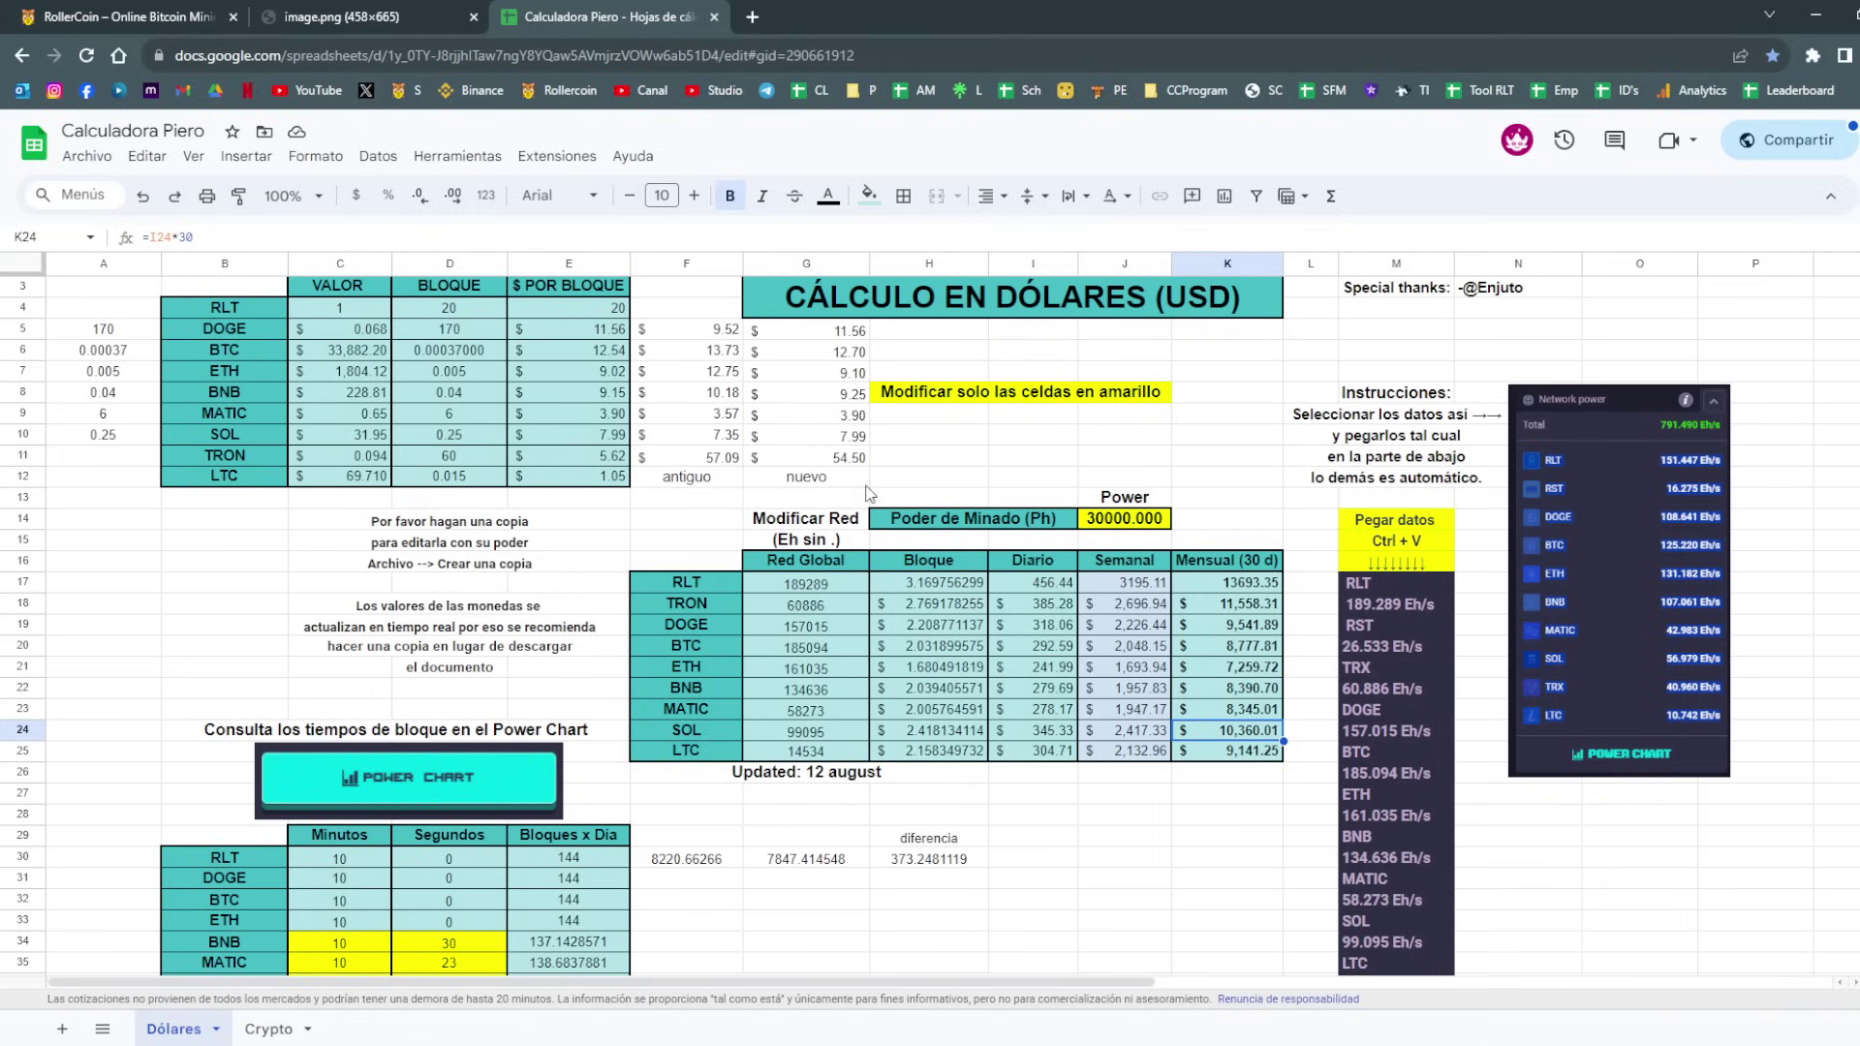
pyautogui.click(841, 459)
pyautogui.click(1261, 815)
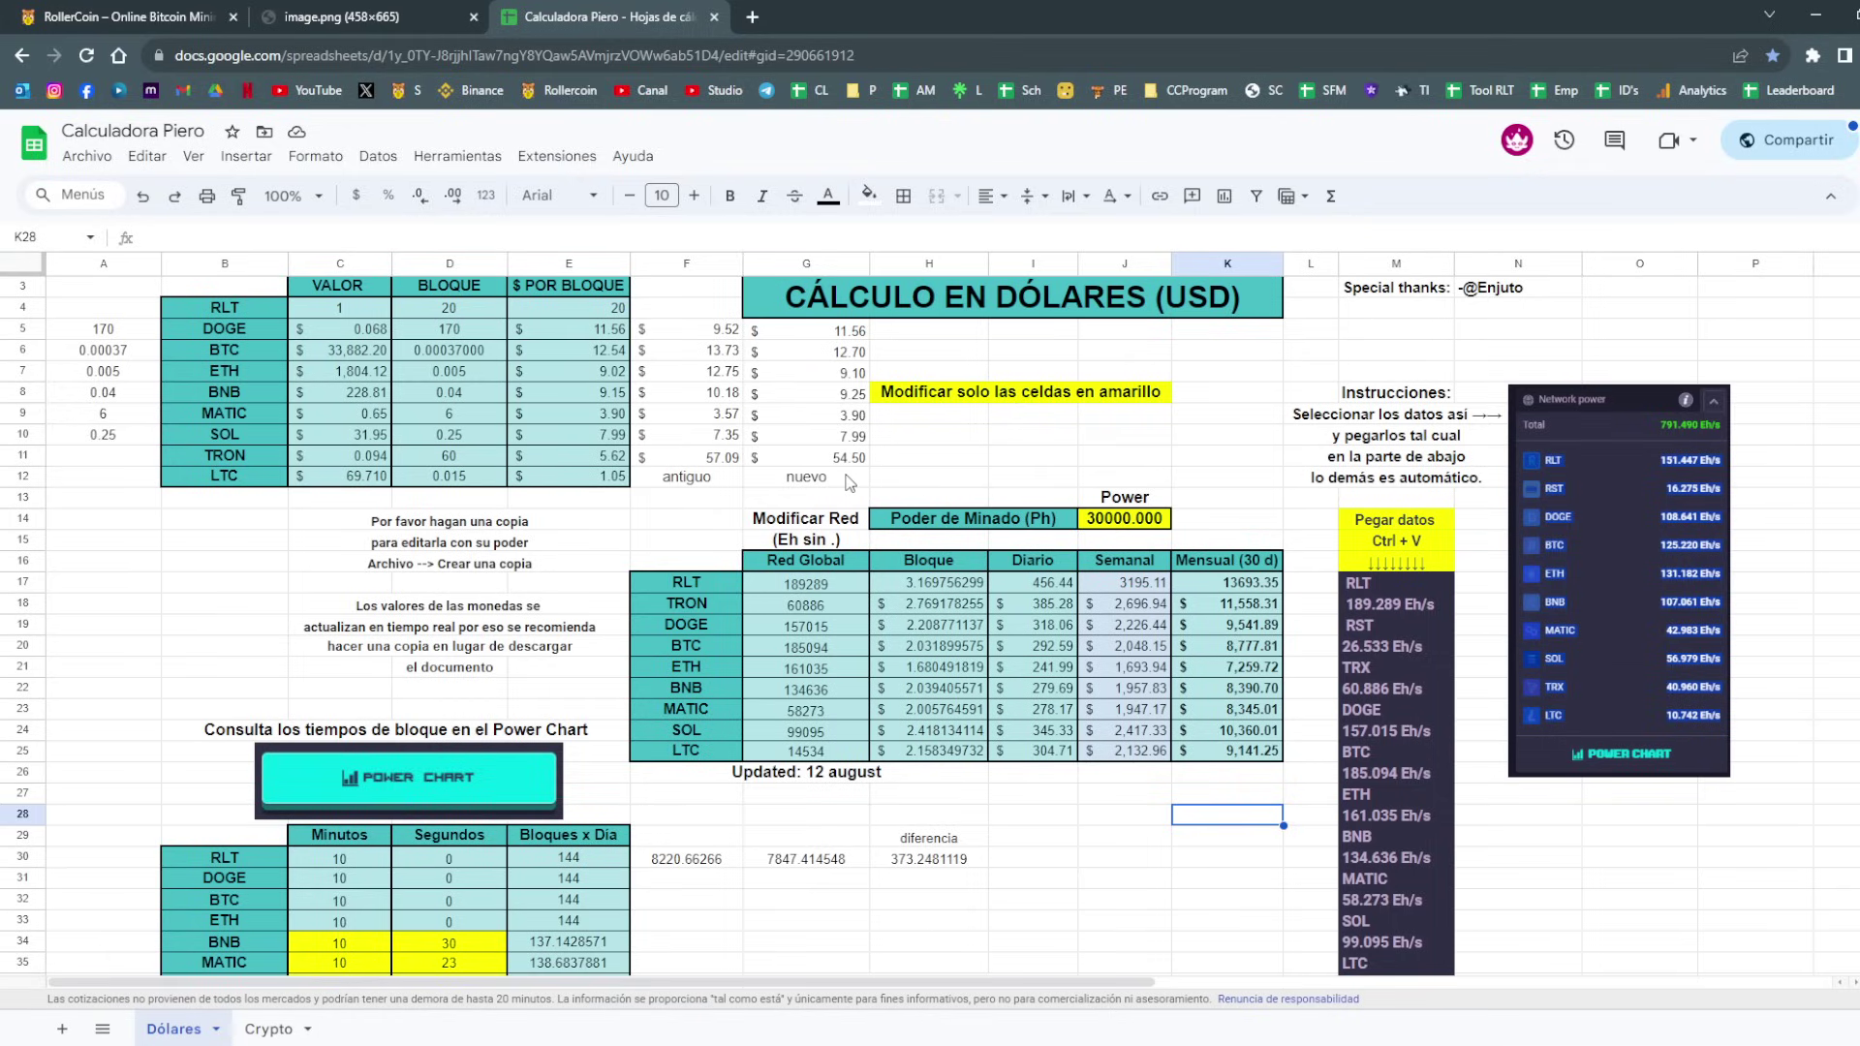
# Undo the mining power change in J14.
pyautogui.hotkey('ctrl', 'z')
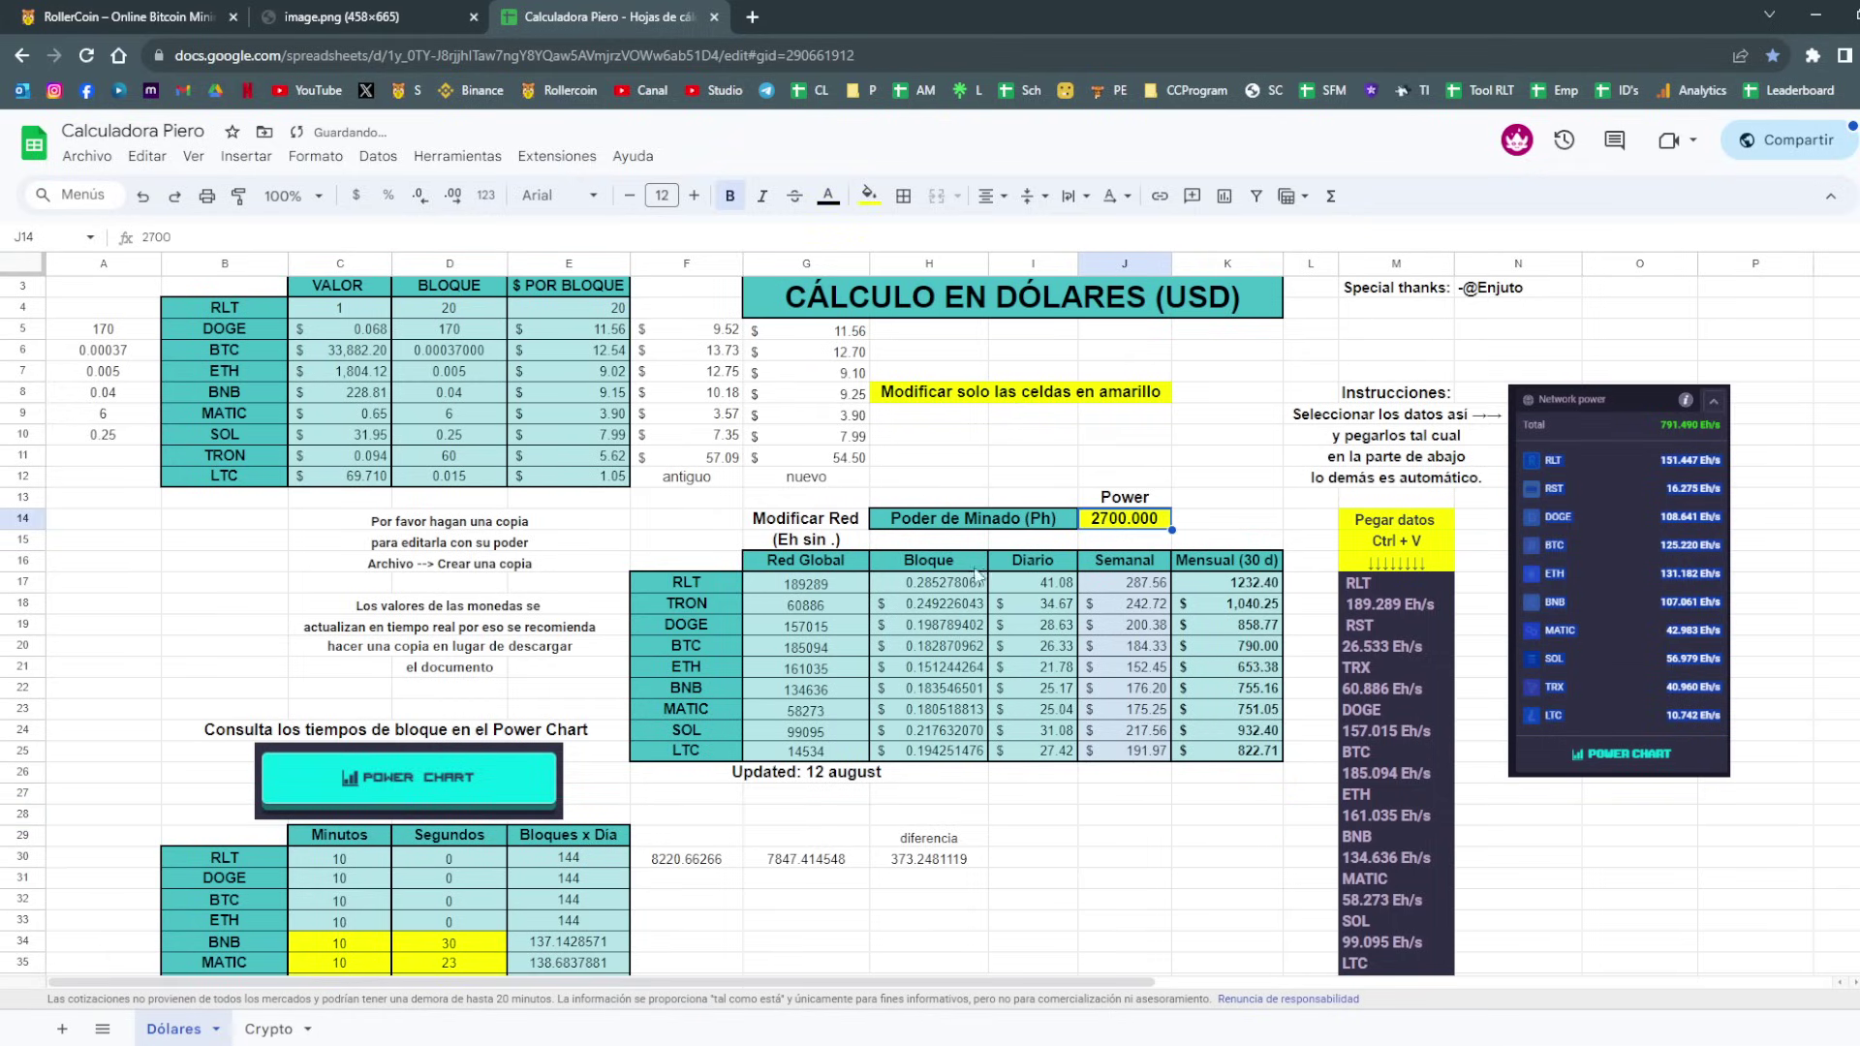
pyautogui.click(1122, 860)
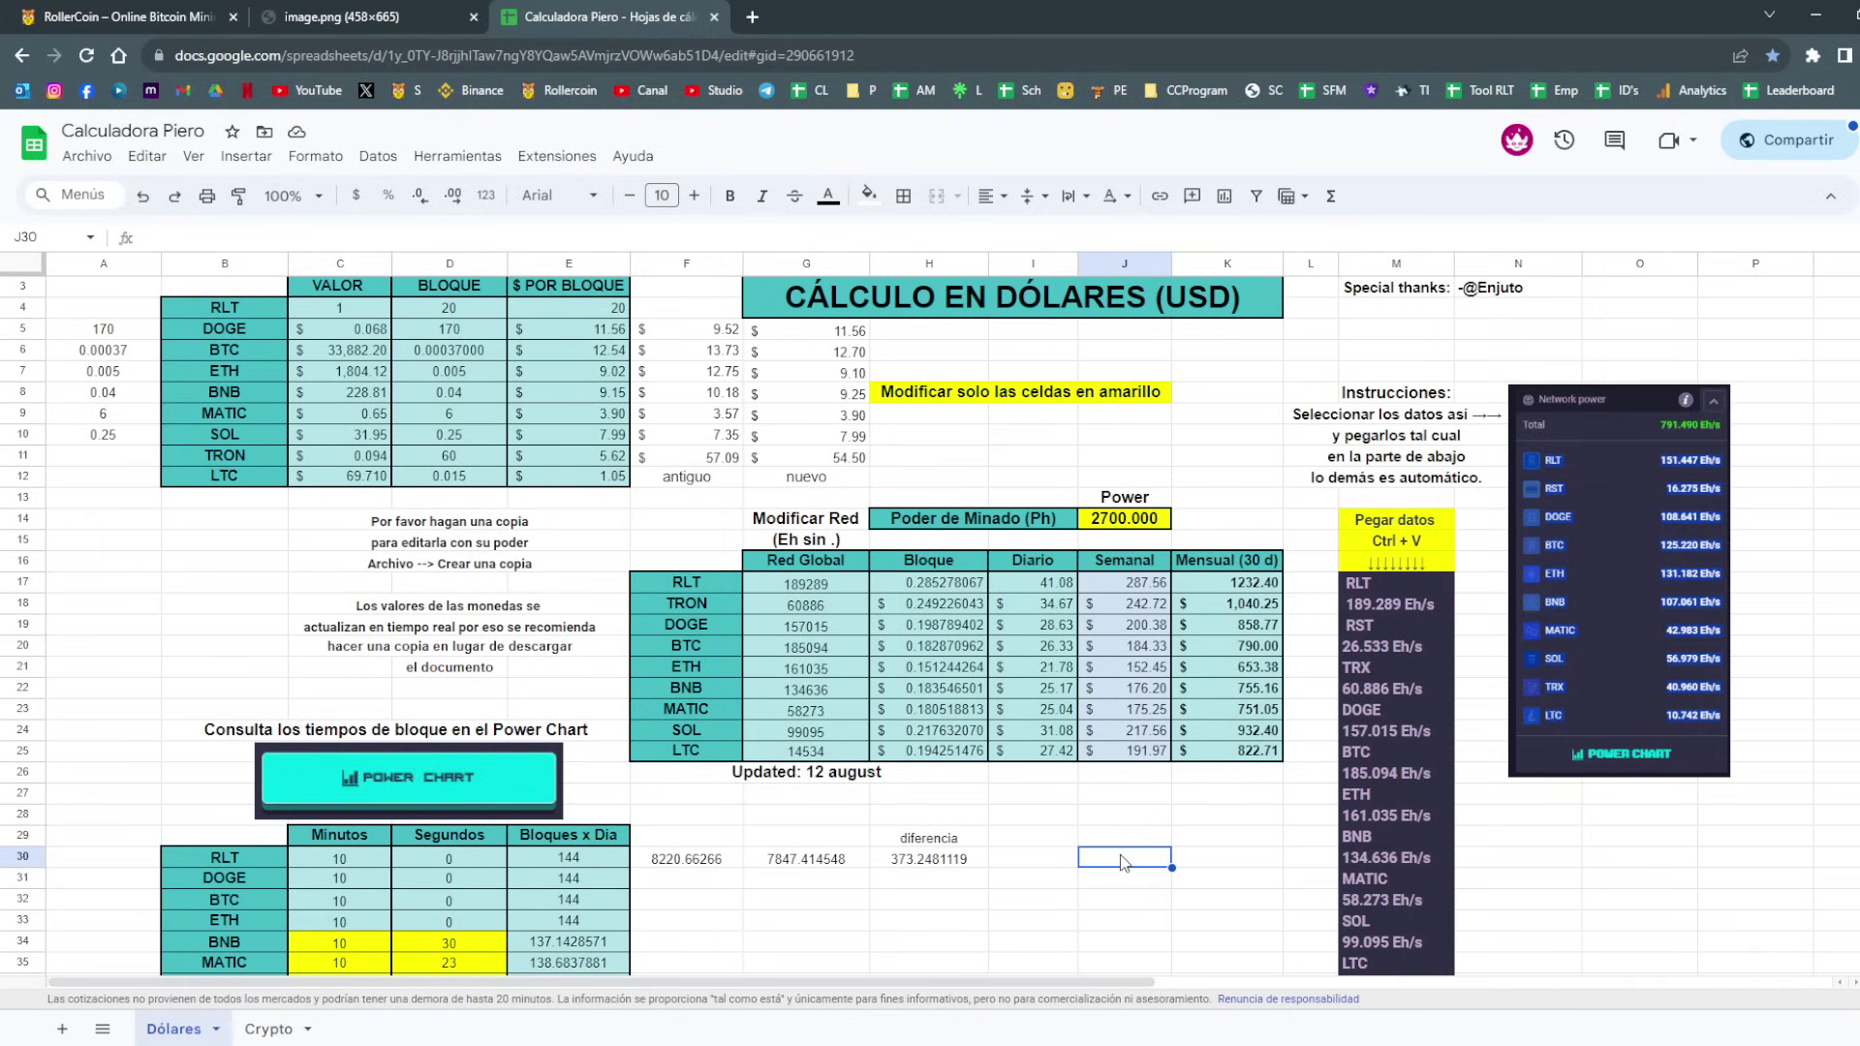
pyautogui.press('Up')
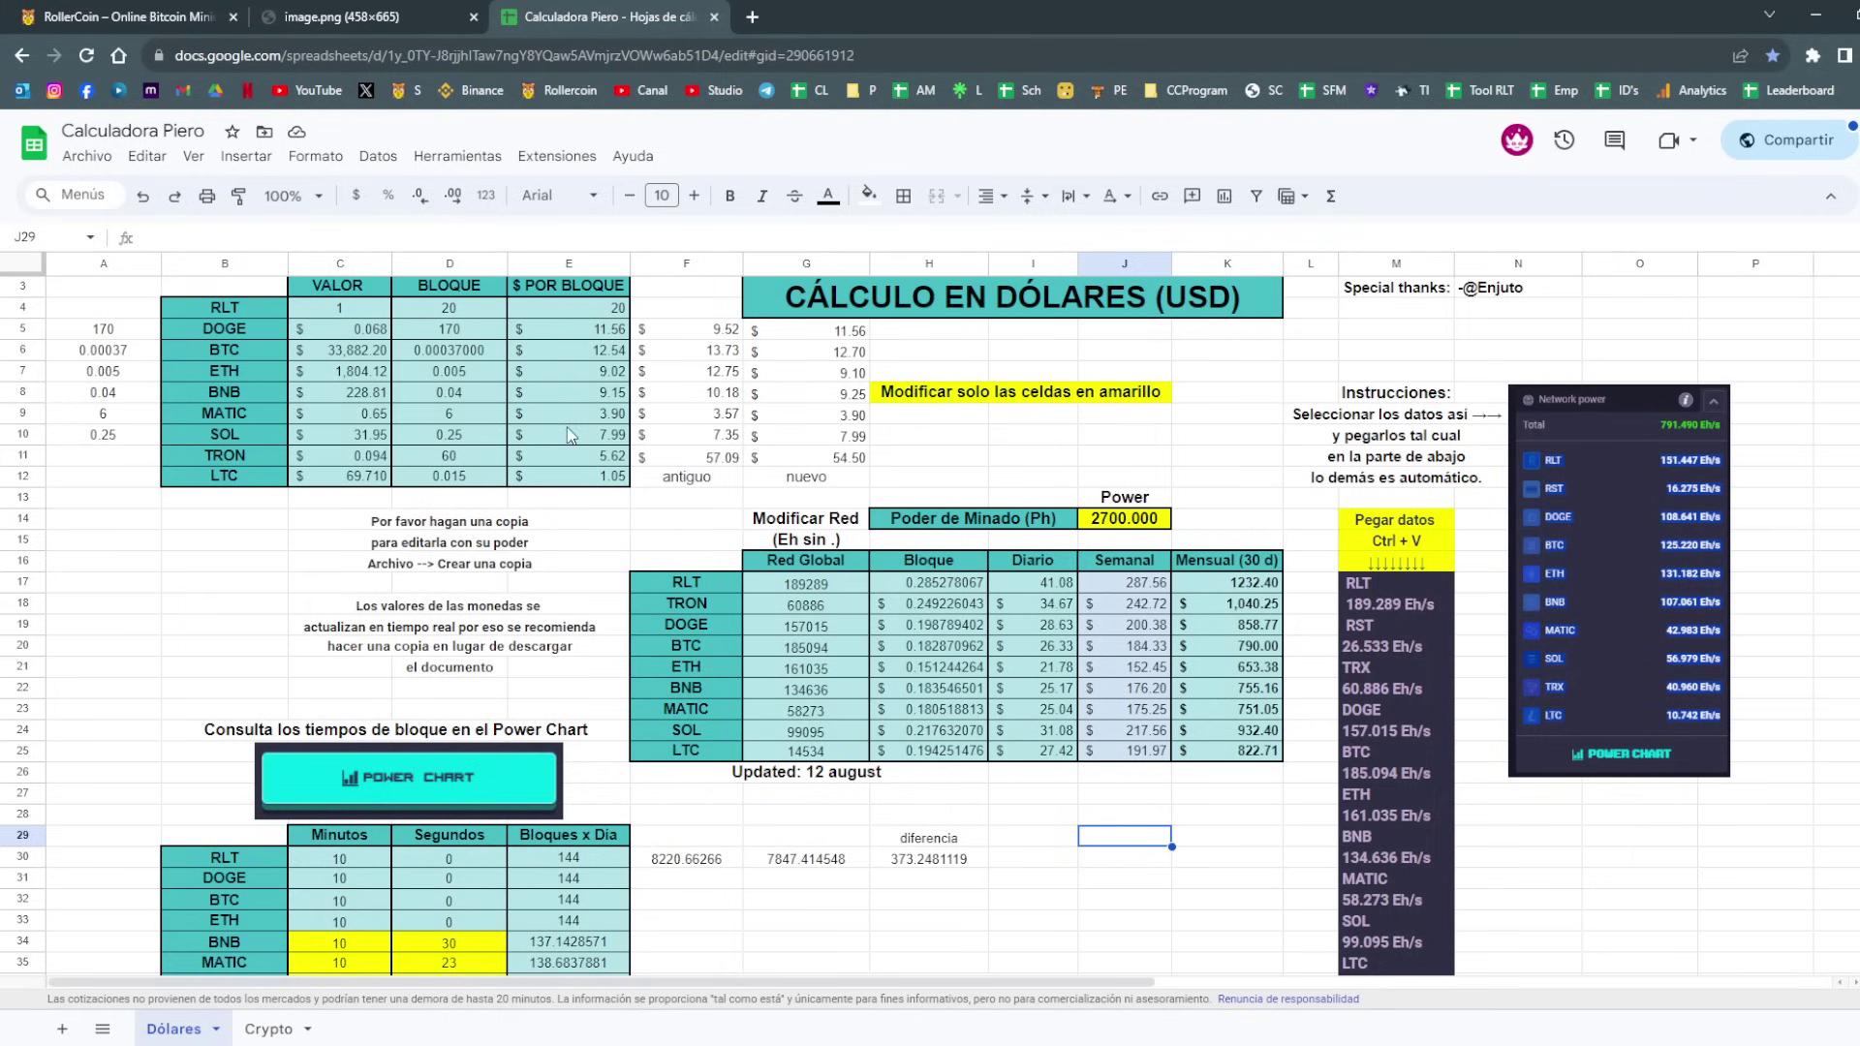
# Switch to the RollerCoin game and look over the third room's miners and the stored miners in the items panel.
pyautogui.click(193, 17)
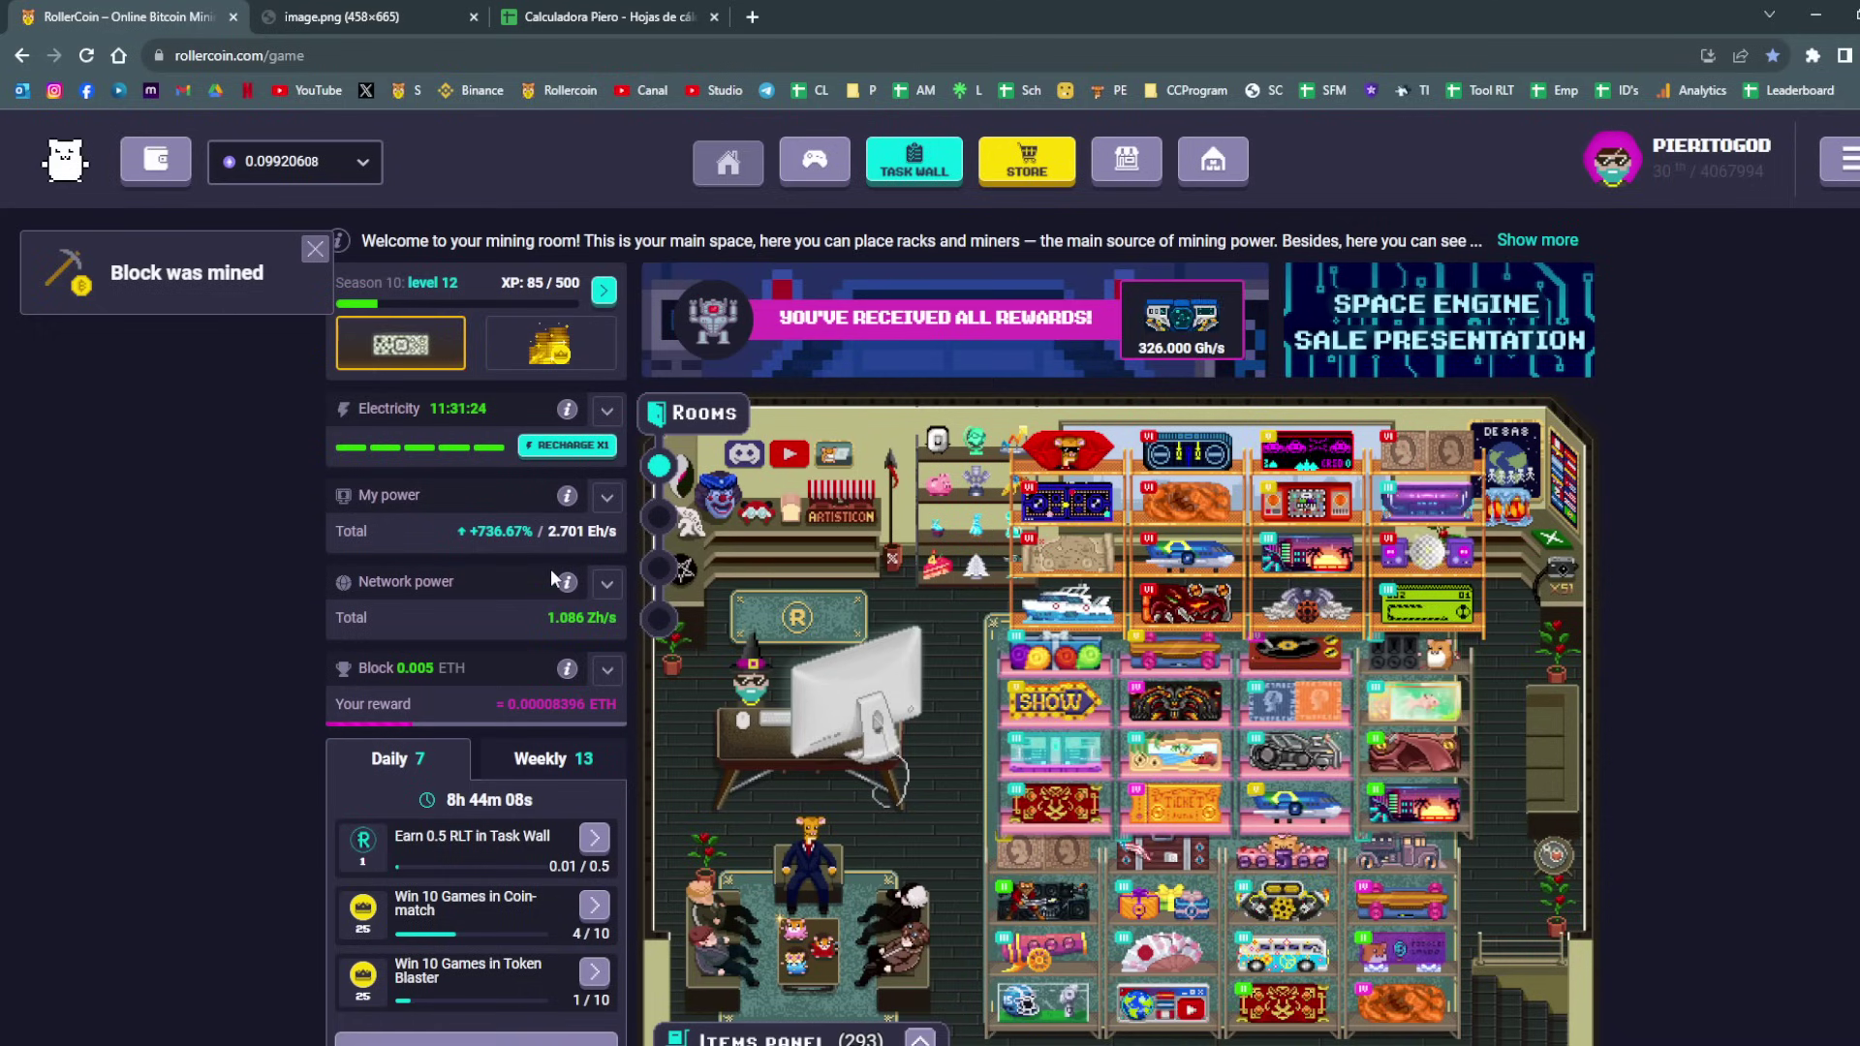
pyautogui.scroll(-1, 1211, 560)
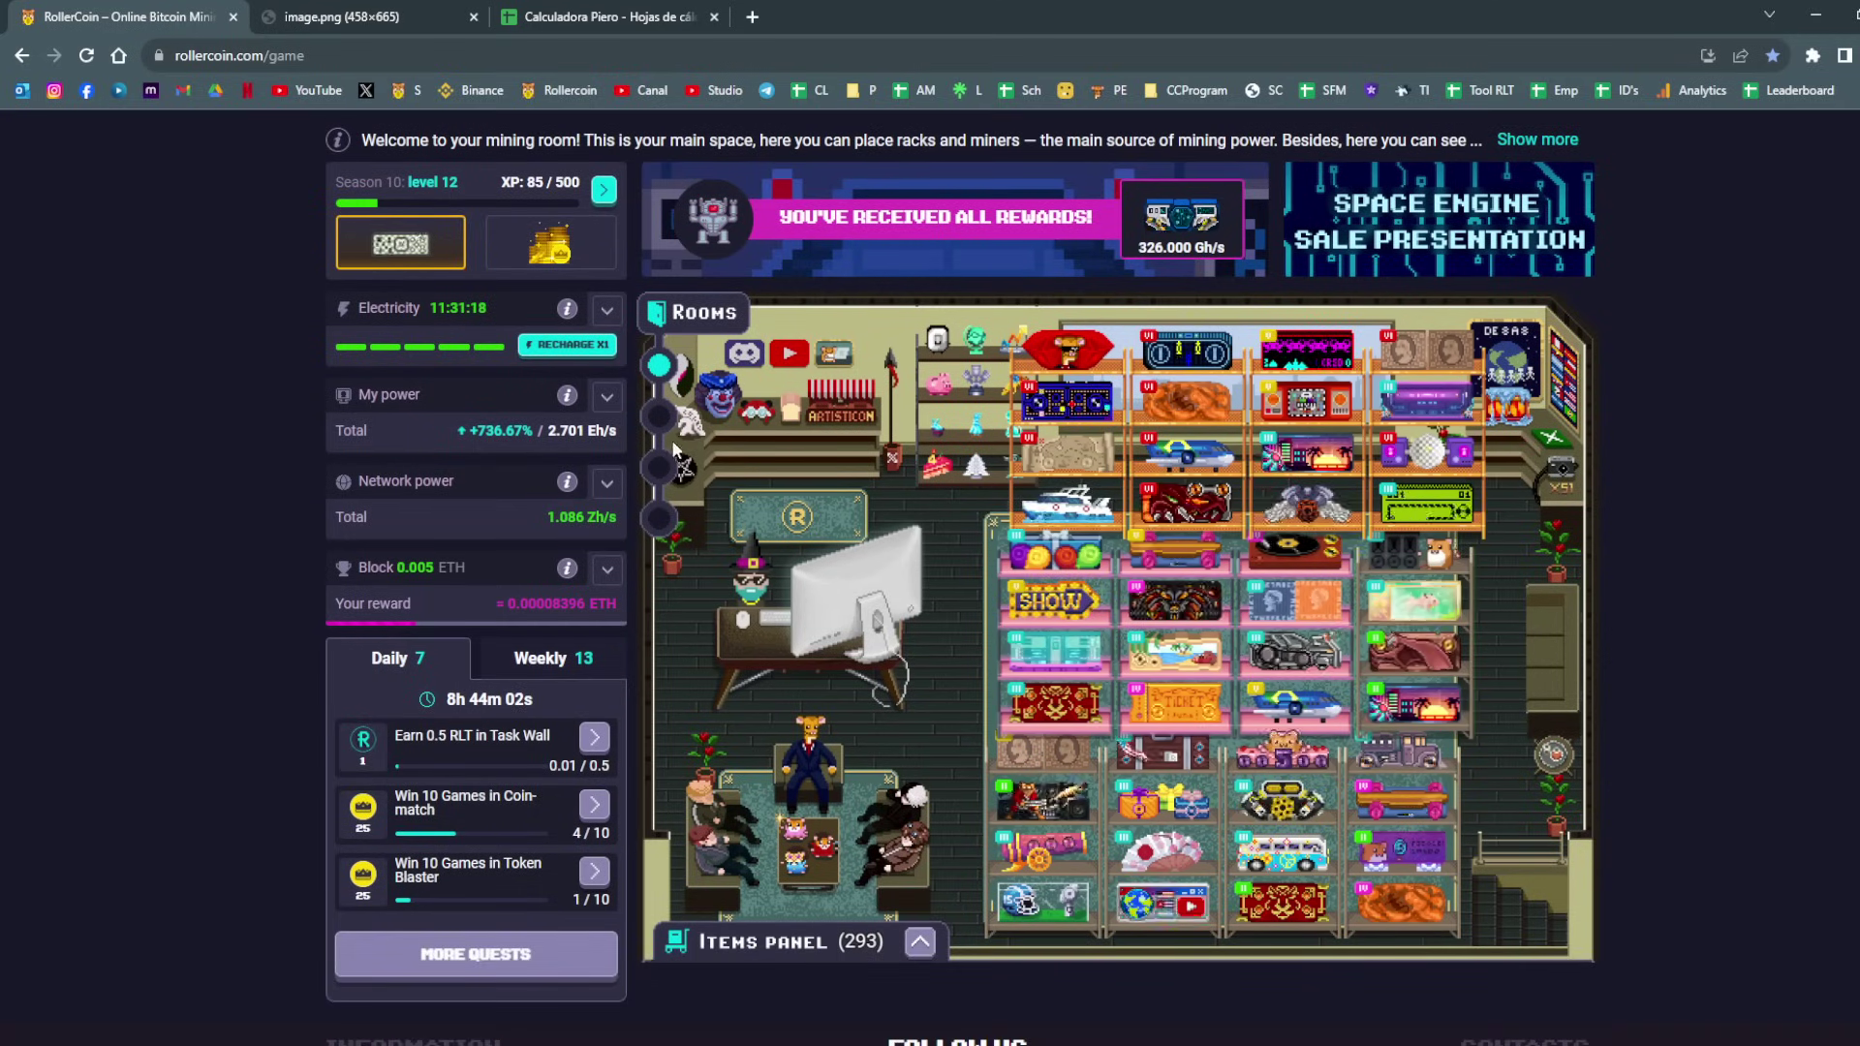
pyautogui.click(659, 469)
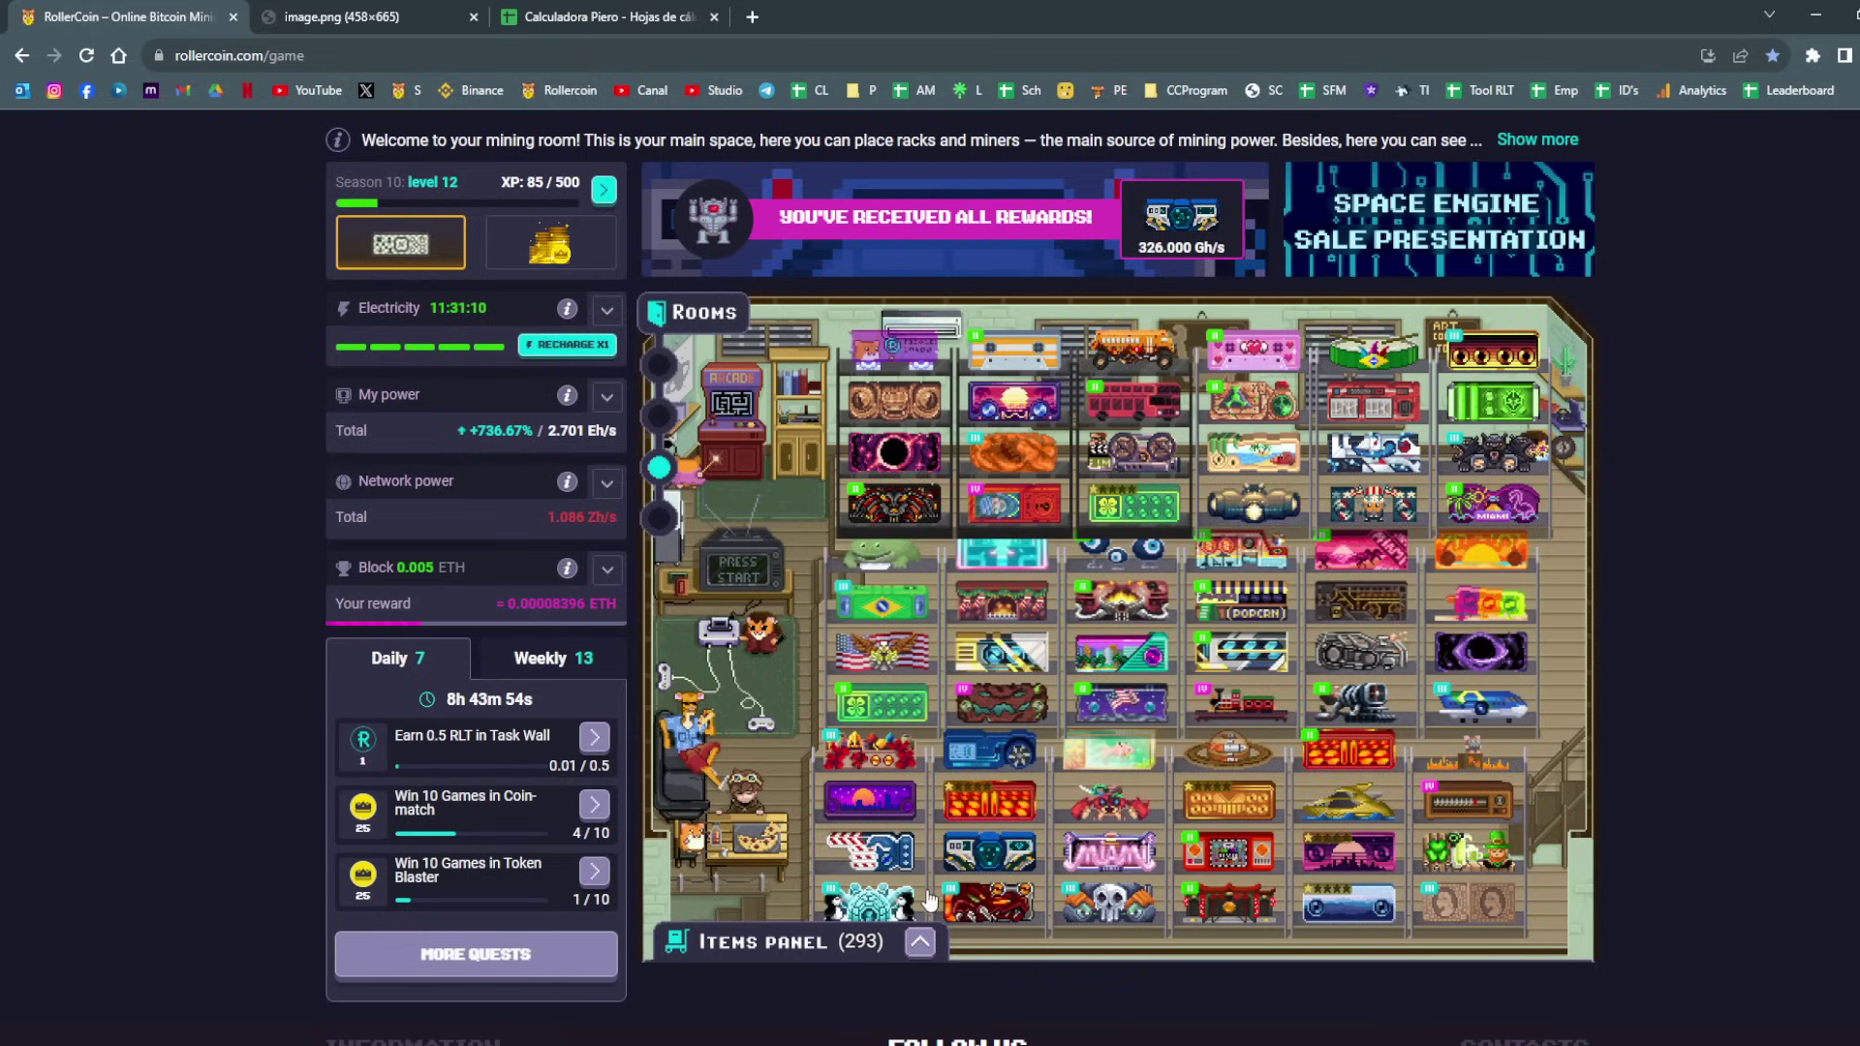
pyautogui.click(920, 942)
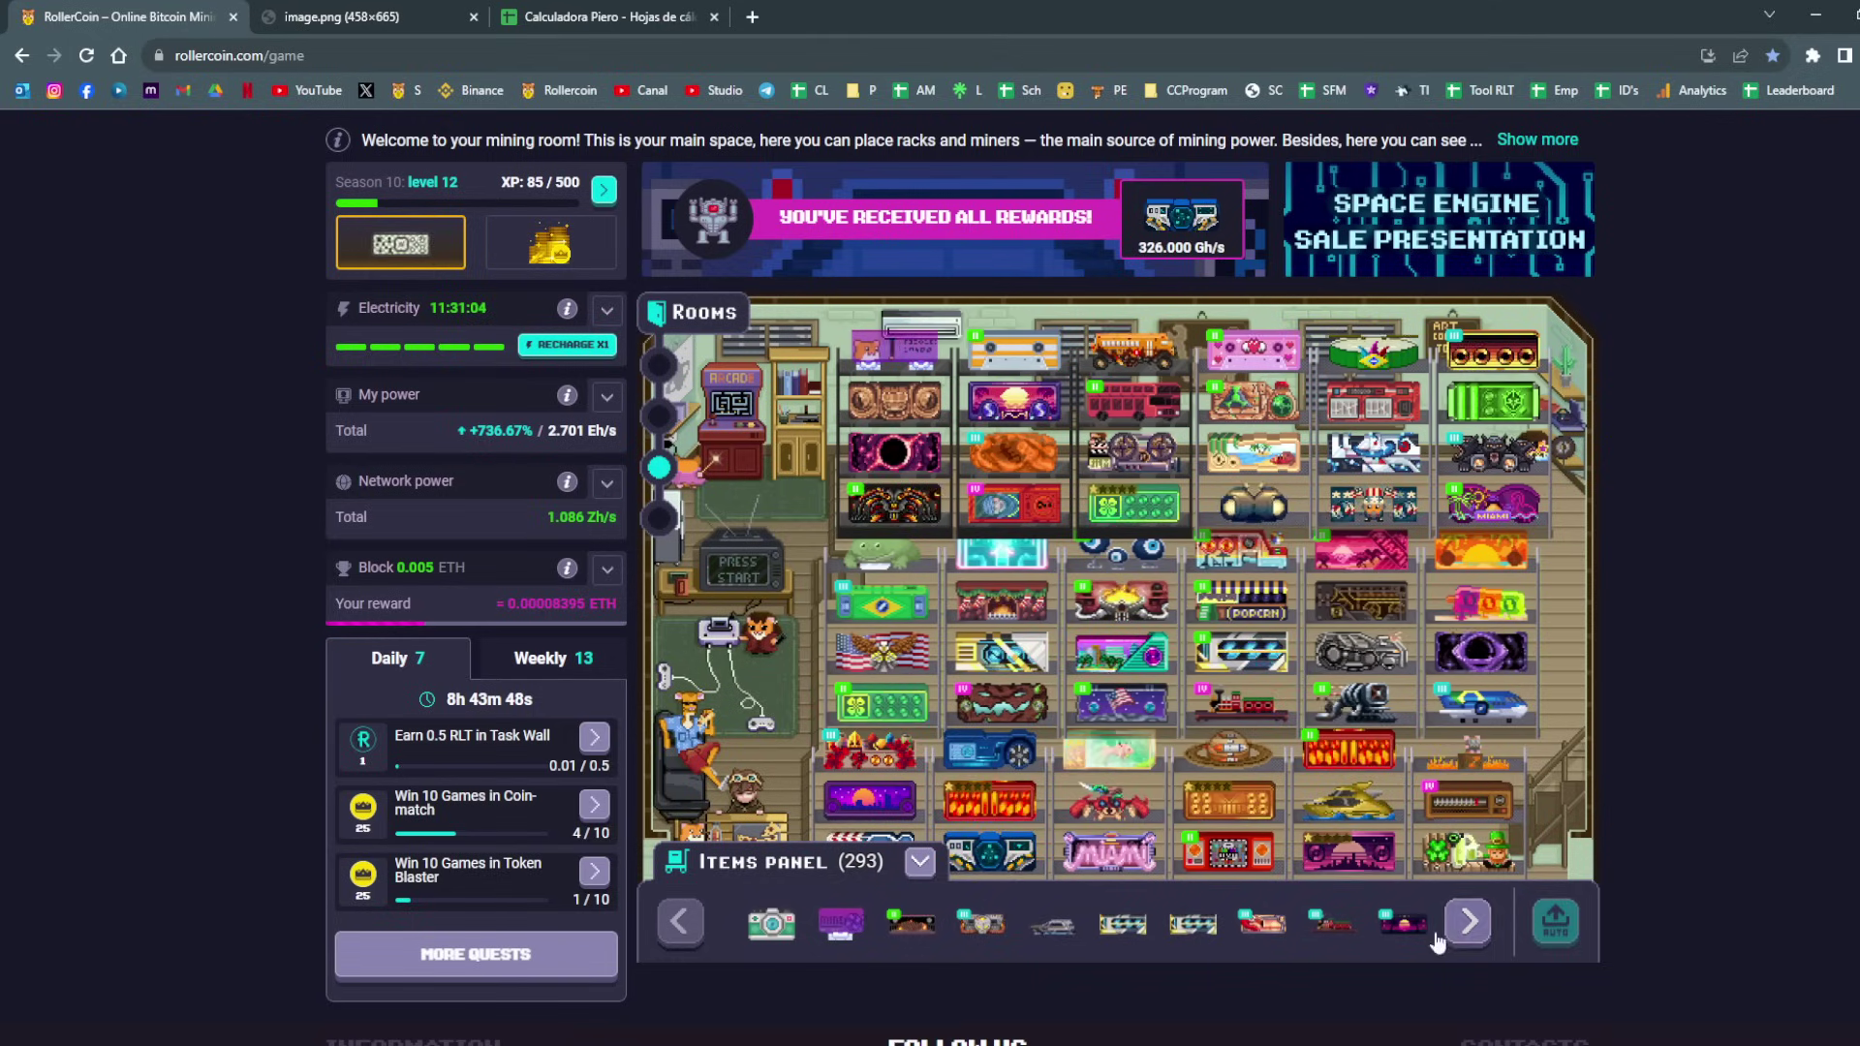
pyautogui.click(920, 861)
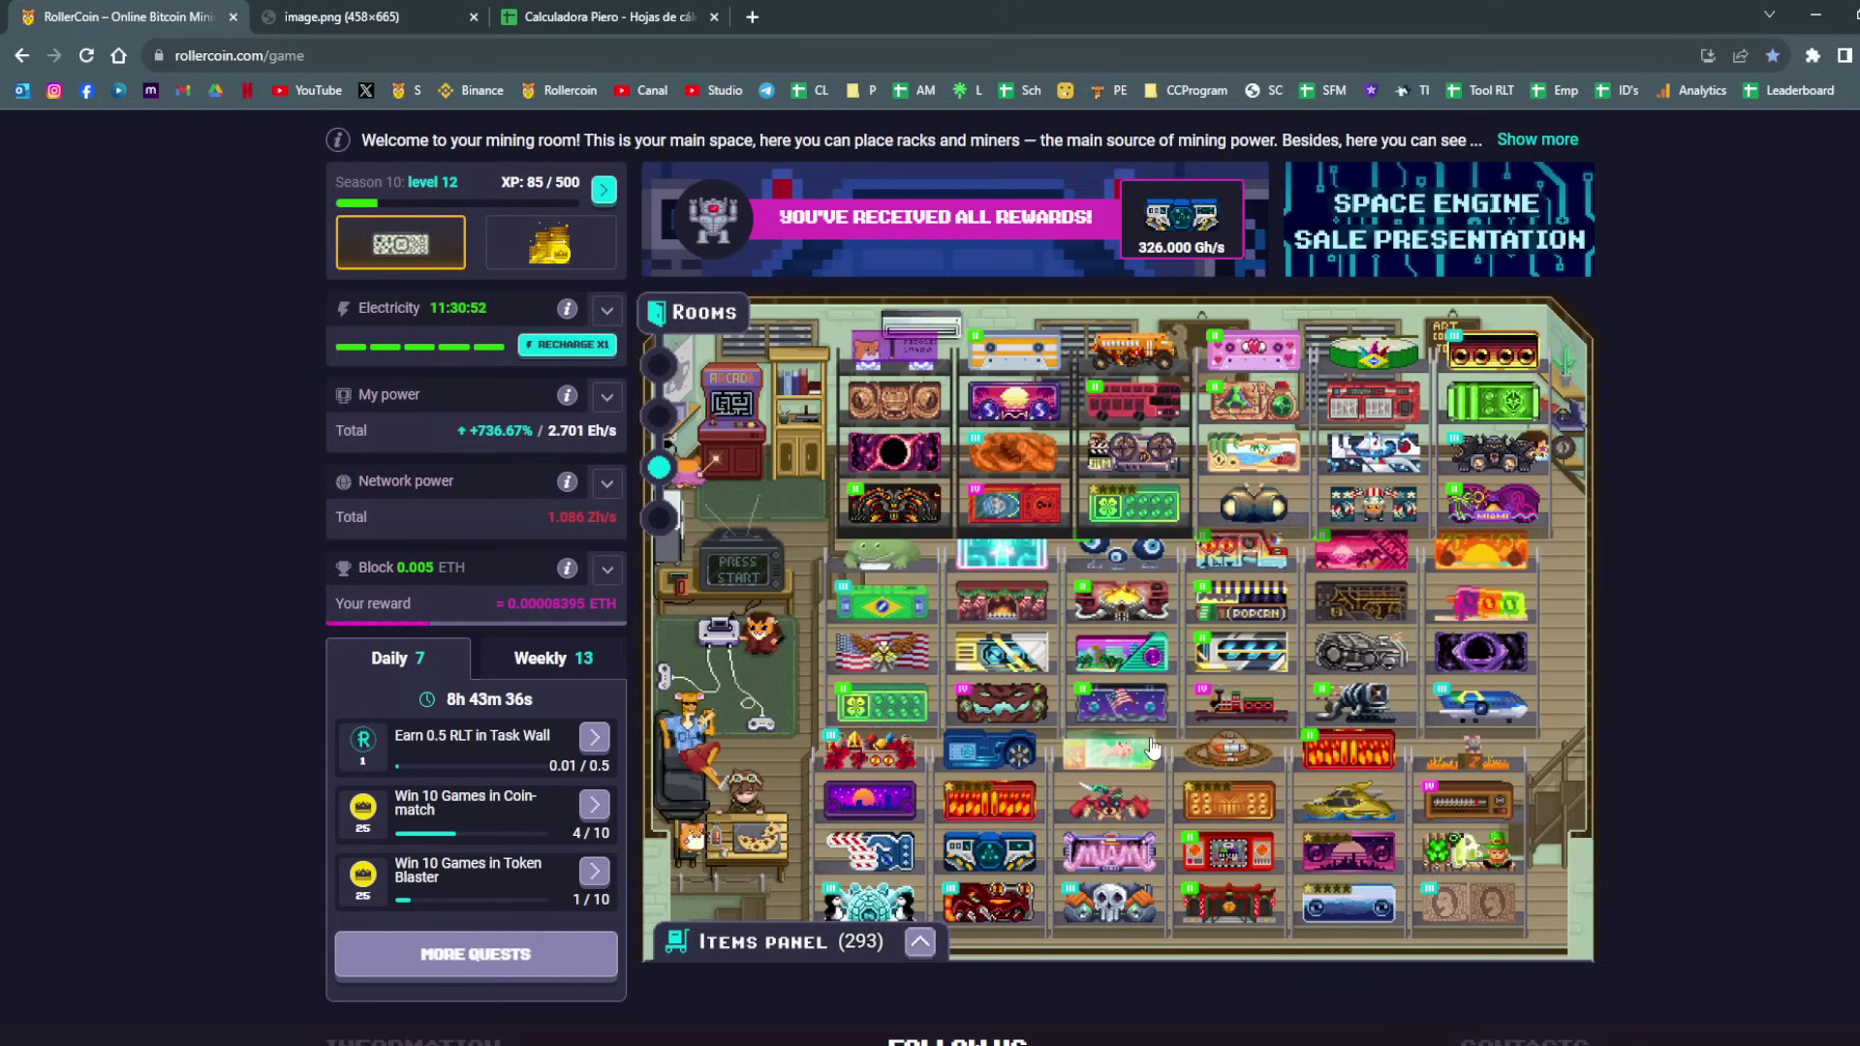
pyautogui.click(920, 941)
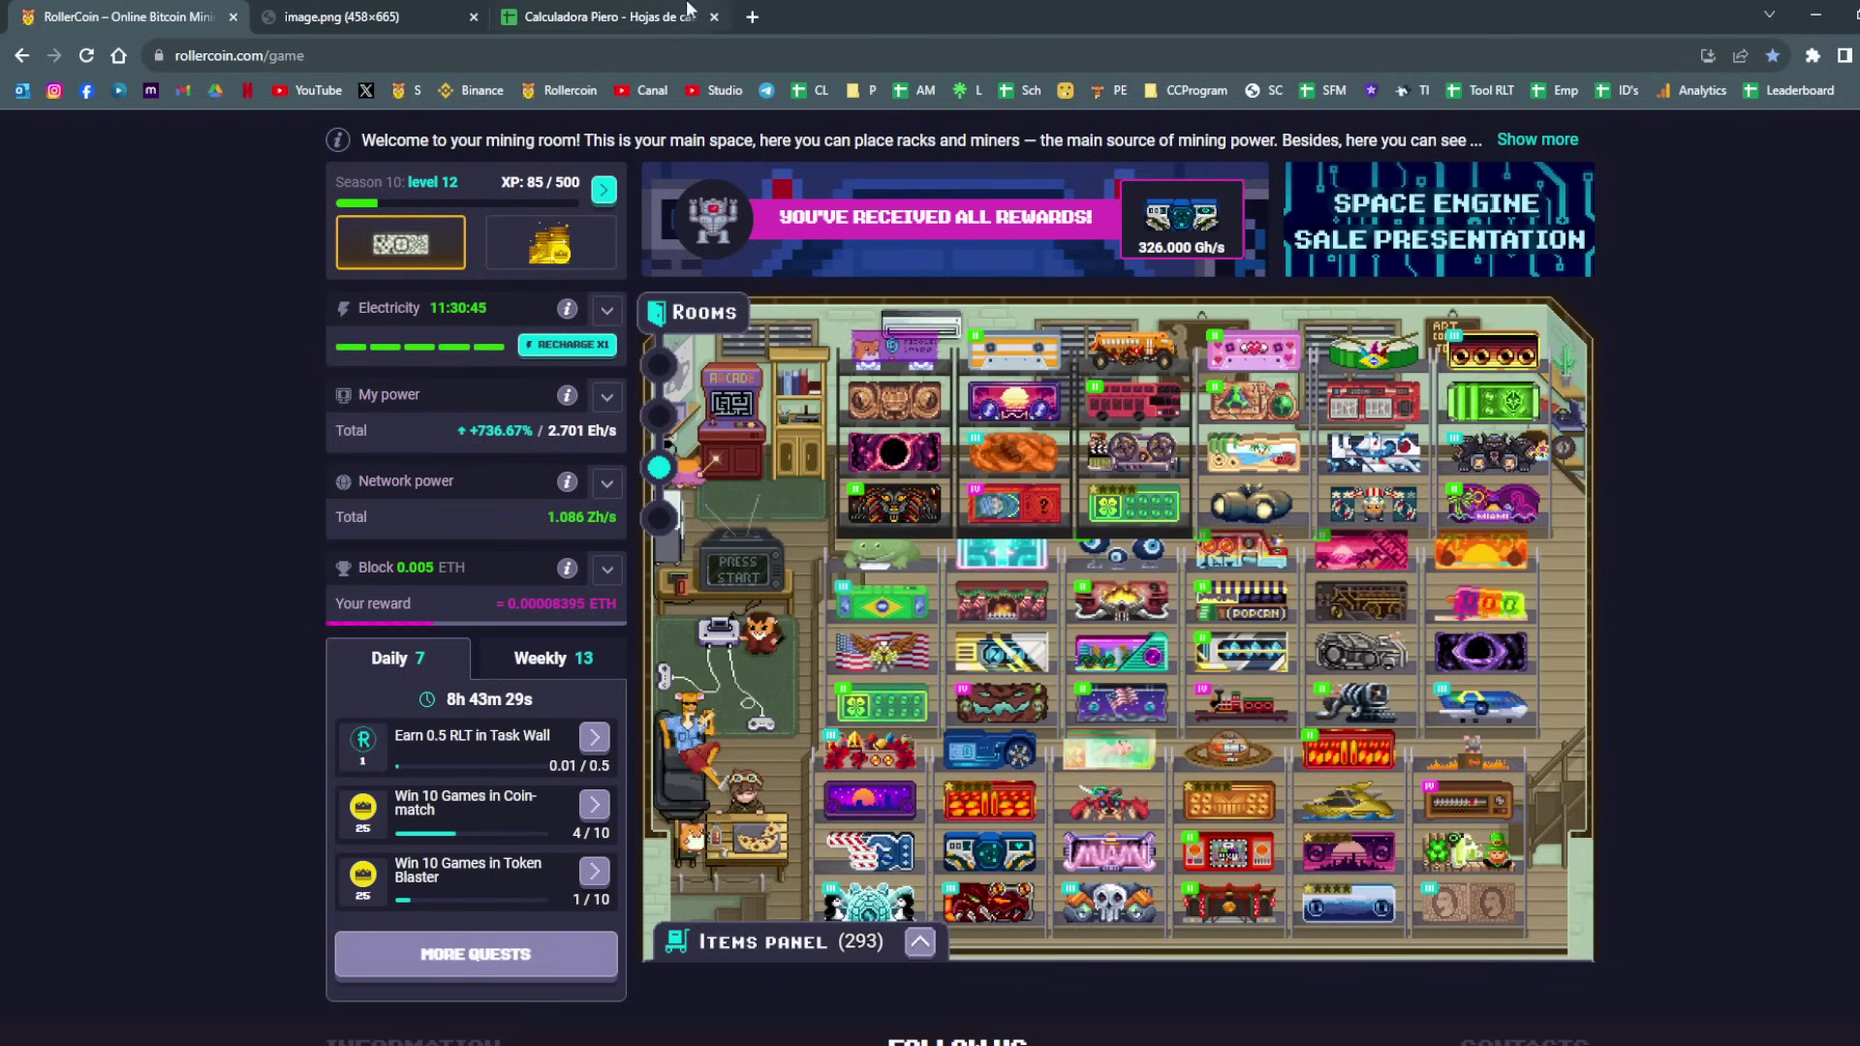
# Return to the calculator spreadsheet, and open the bookmarked Sky-Fi Metal progression event page in a new tab.
pyautogui.click(688, 11)
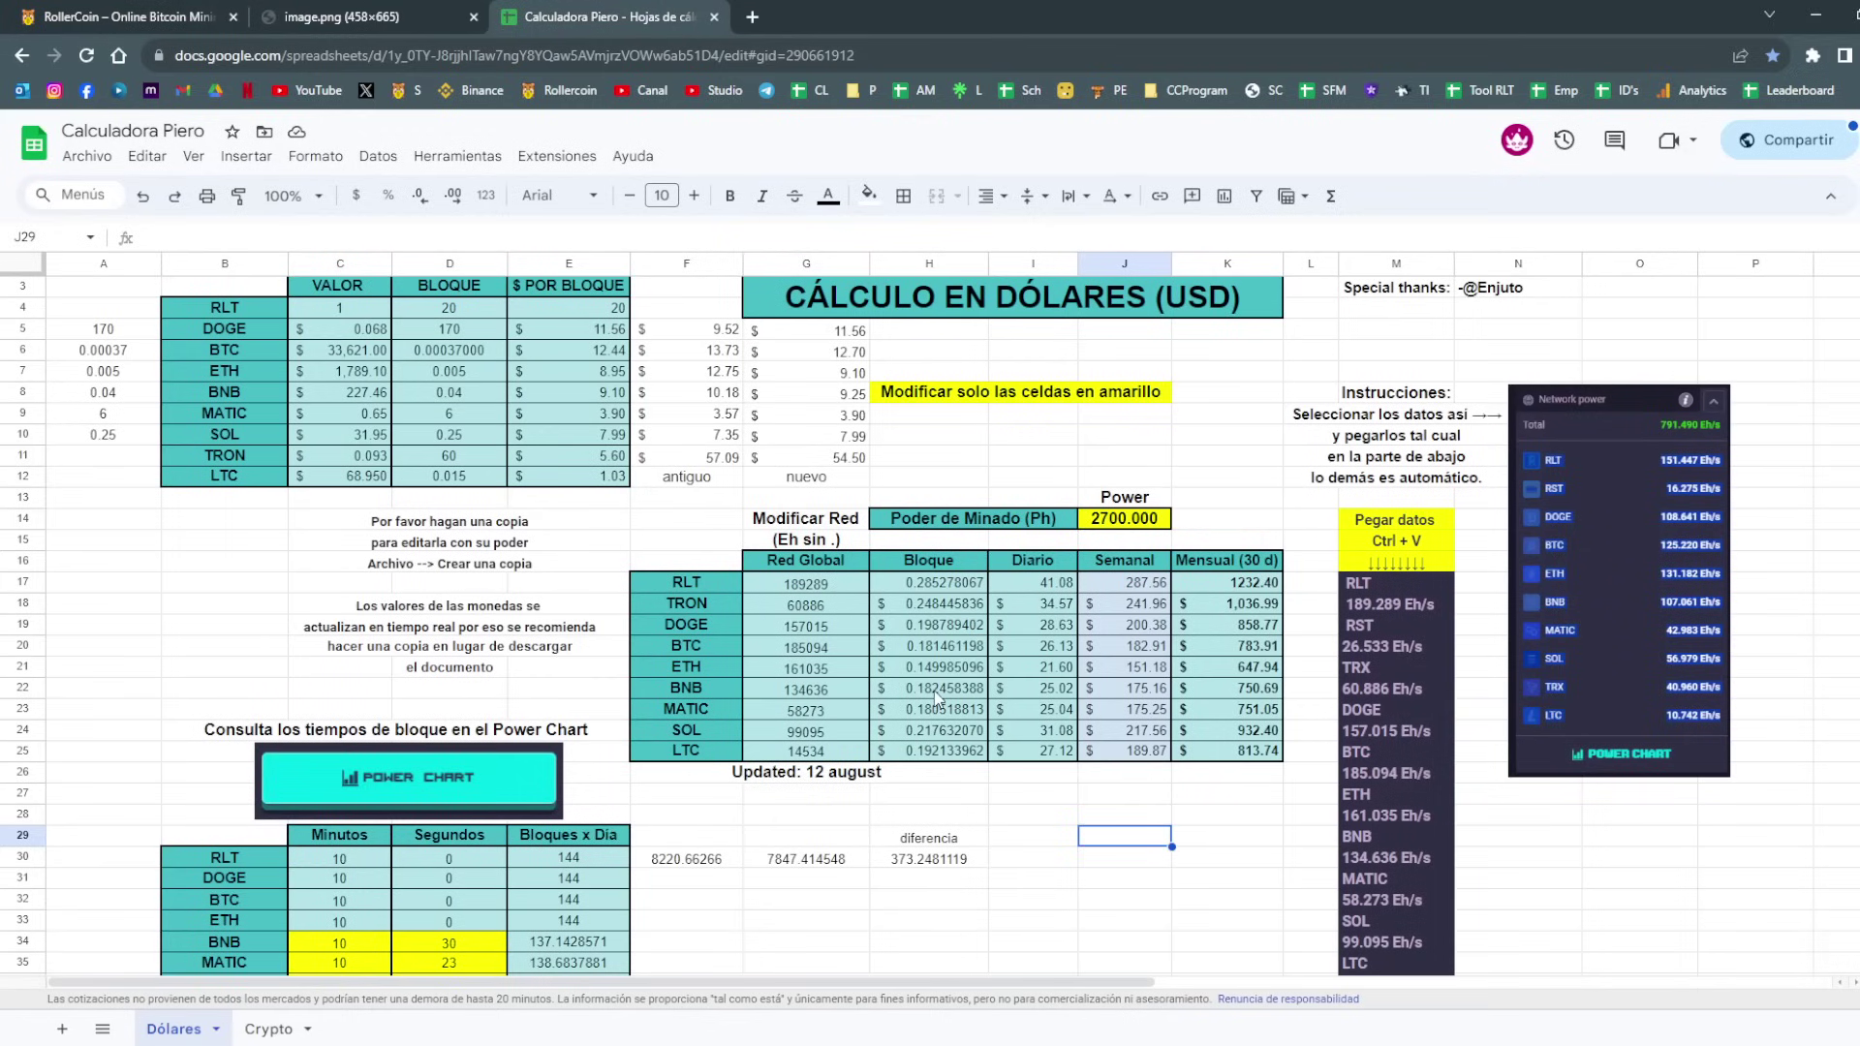
pyautogui.scroll(2, 1046, 629)
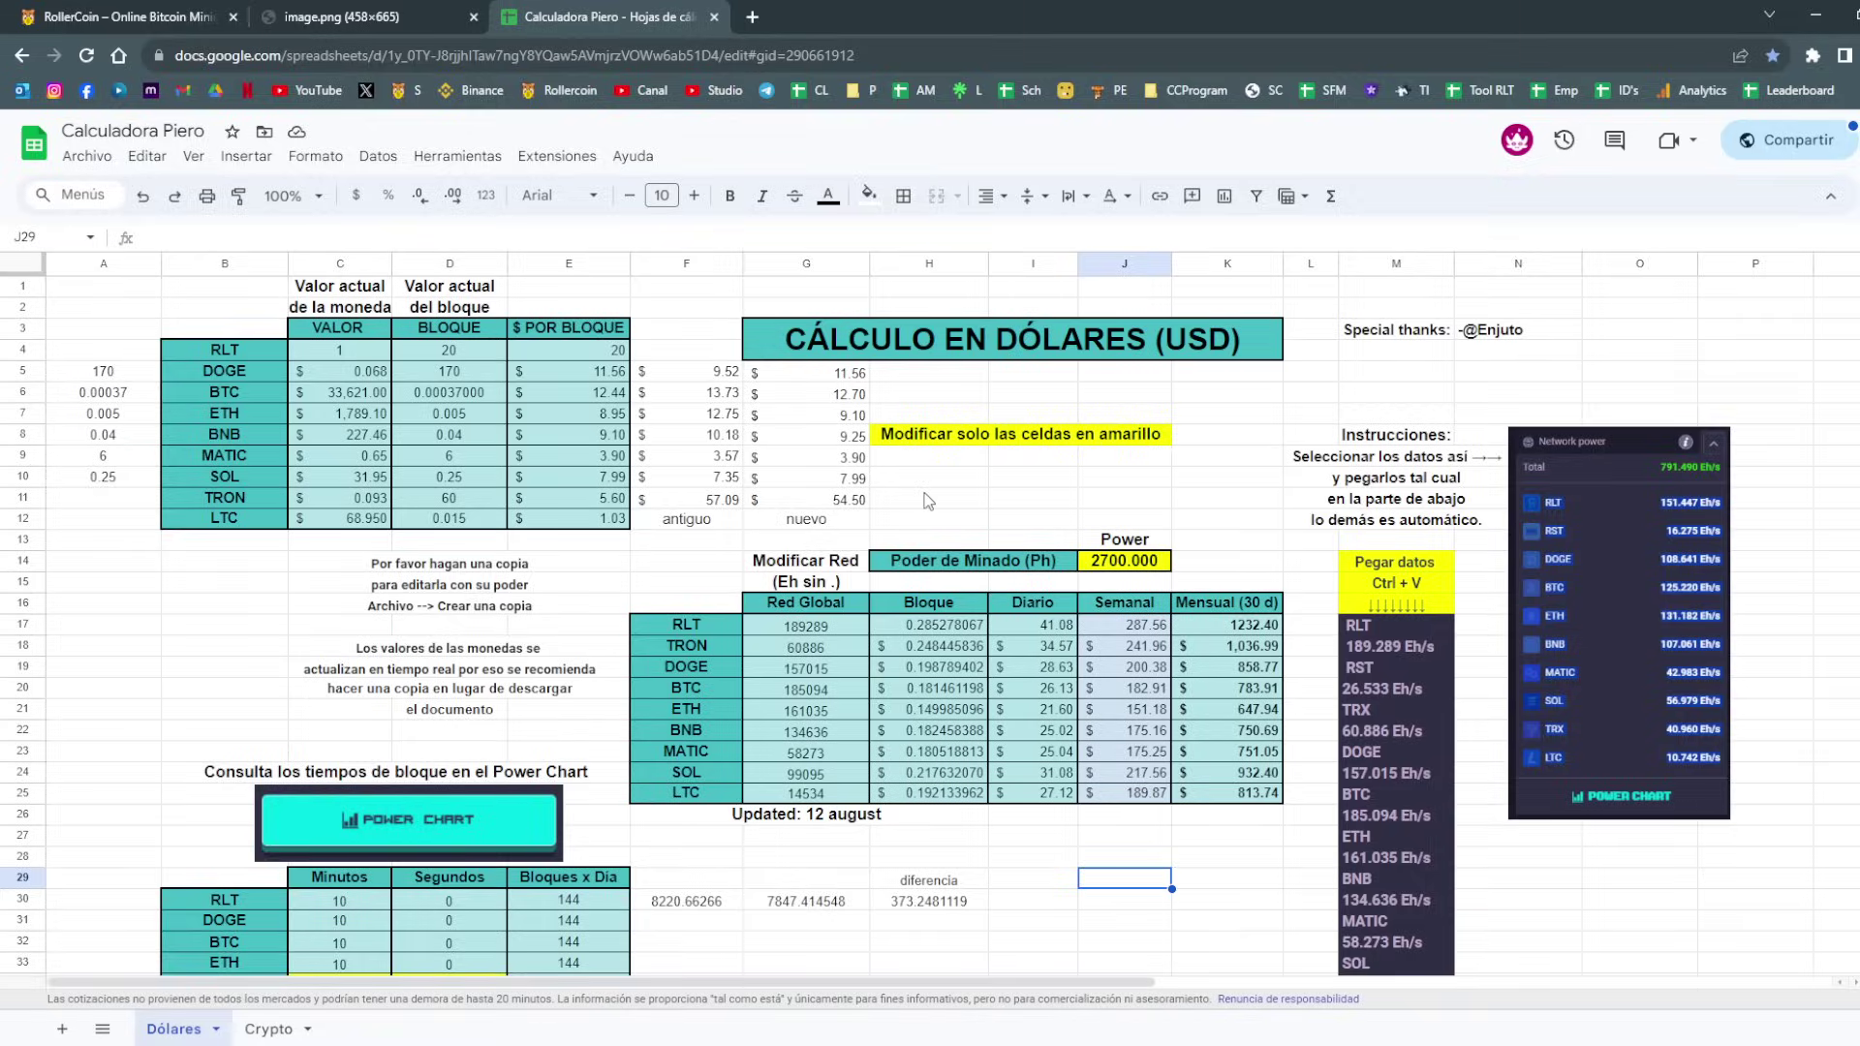
pyautogui.click(751, 17)
pyautogui.click(1098, 92)
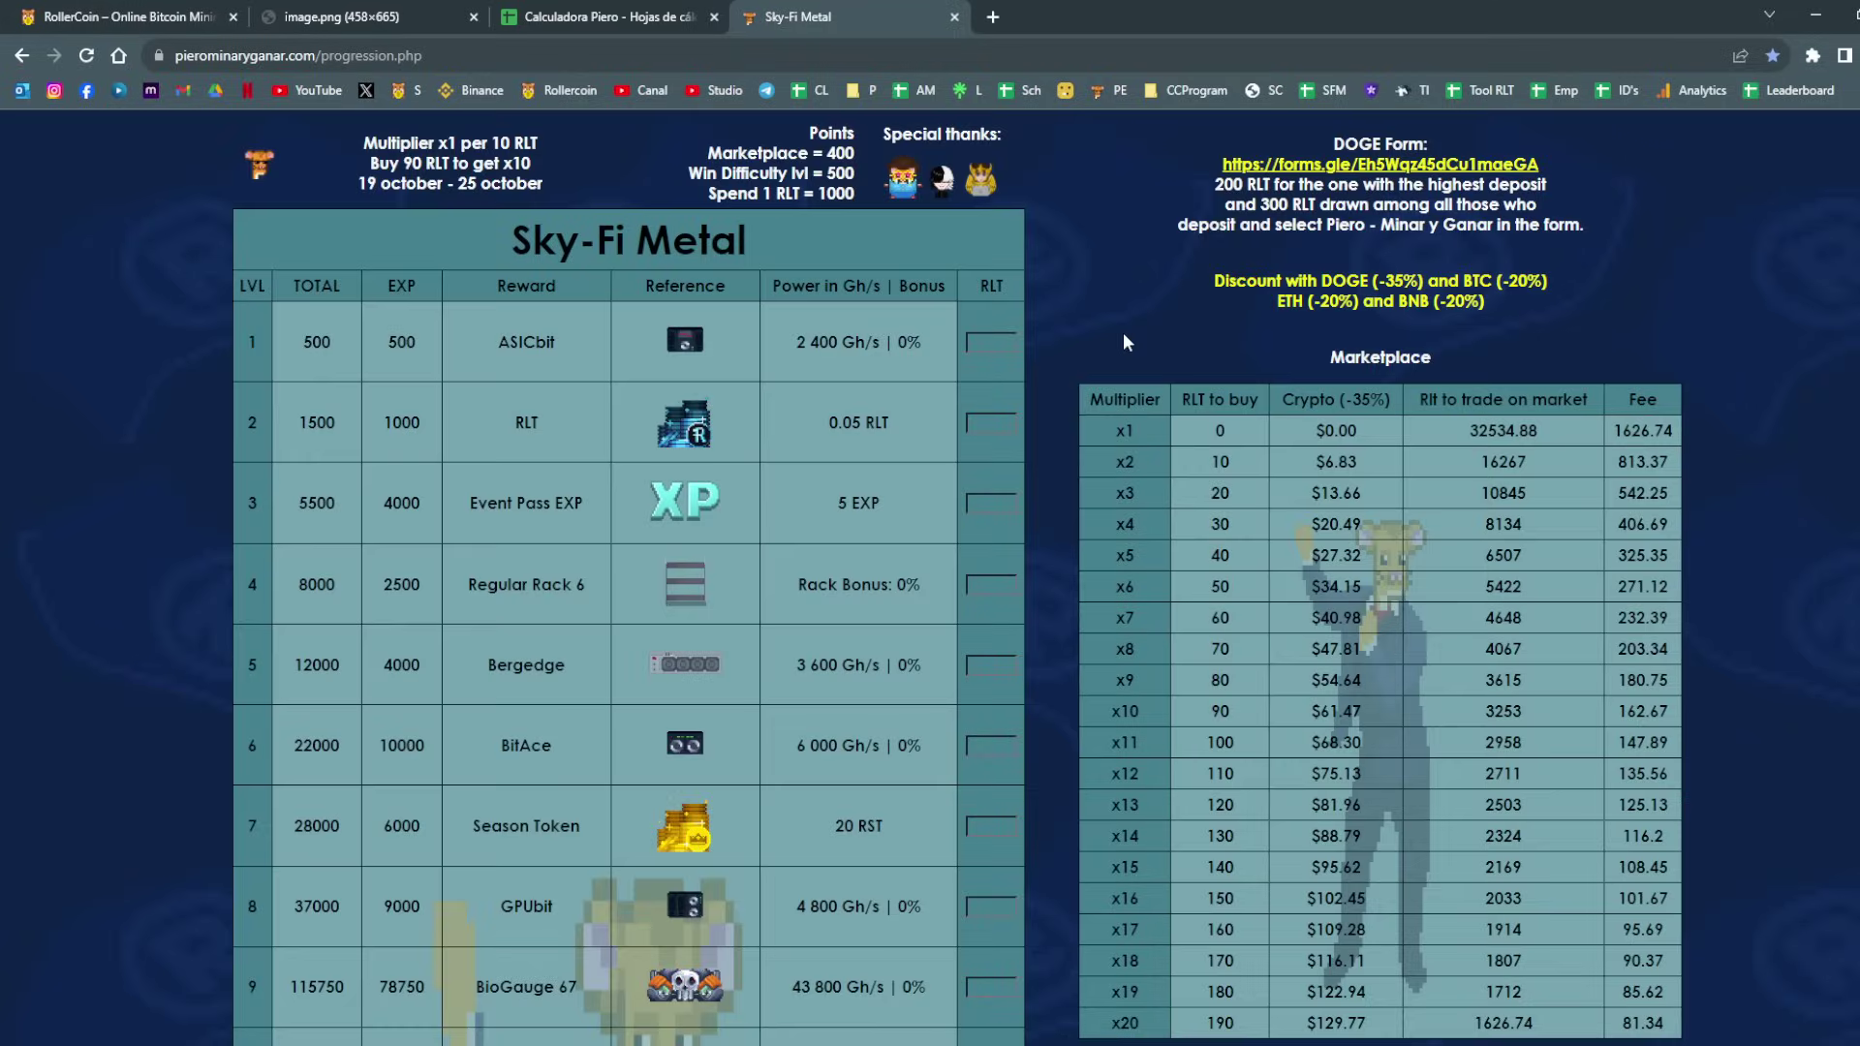
# Go to the home page of pierominaryganar.com and open its All Miner page.
pyautogui.click(455, 52)
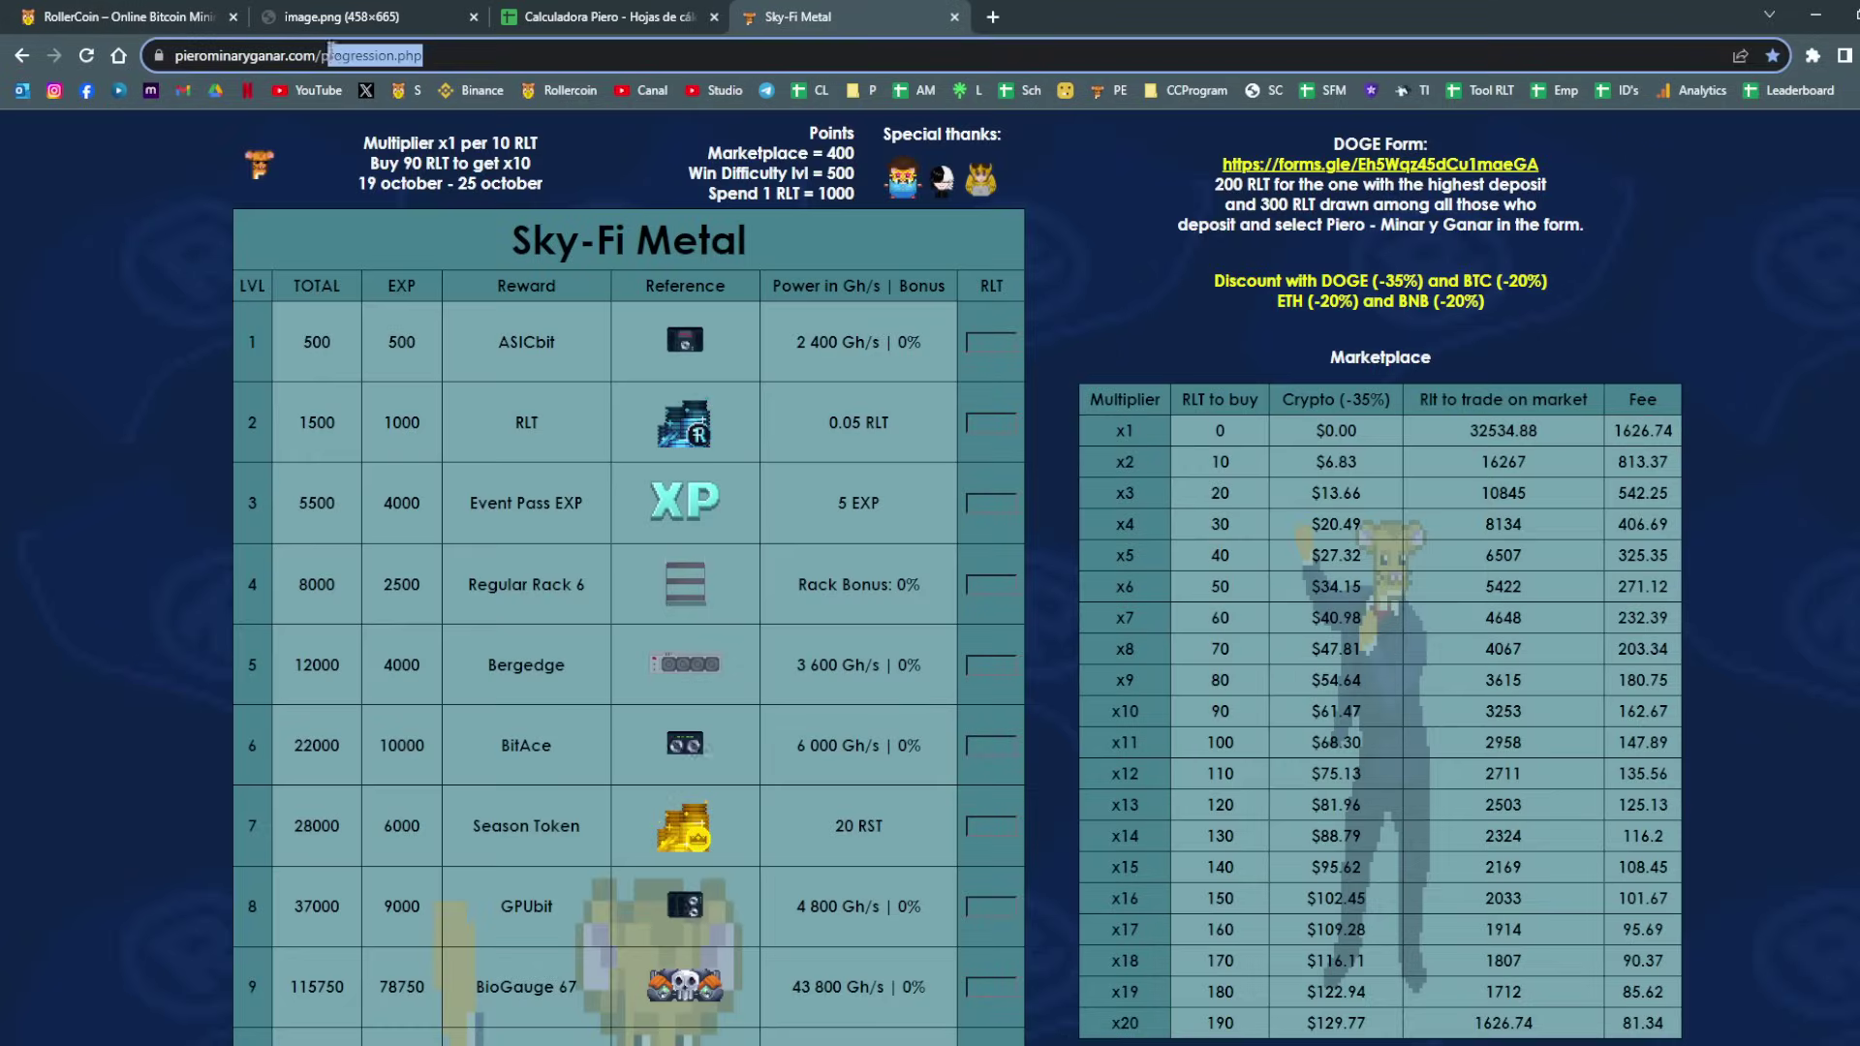
pyautogui.press('BackSpace')
pyautogui.press('BackSpace')
pyautogui.press('BackSpace')
pyautogui.press('BackSpace')
pyautogui.press('BackSpace')
pyautogui.press('BackSpace')
pyautogui.press('BackSpace')
pyautogui.press('BackSpace')
pyautogui.press('BackSpace')
pyautogui.press('BackSpace')
pyautogui.press('BackSpace')
pyautogui.press('BackSpace')
pyautogui.press('BackSpace')
pyautogui.press('BackSpace')
pyautogui.press('BackSpace')
pyautogui.press('Return')
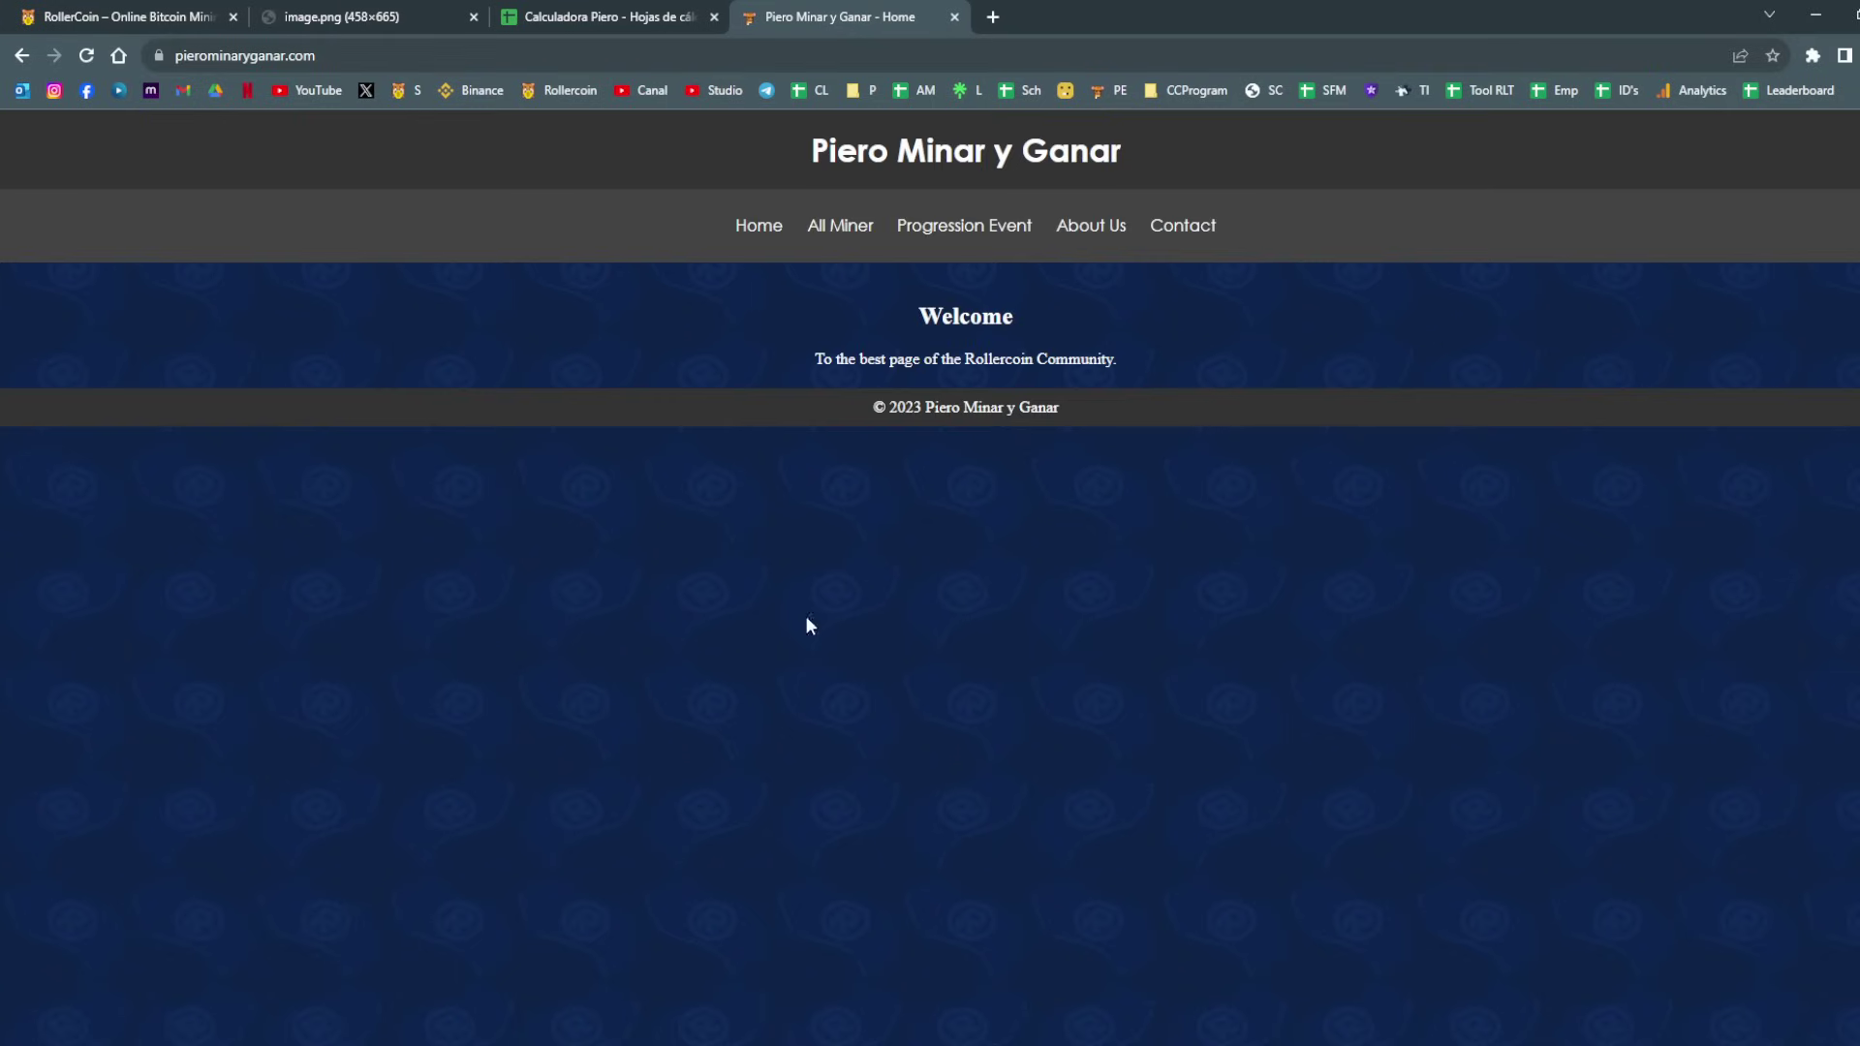
pyautogui.click(861, 233)
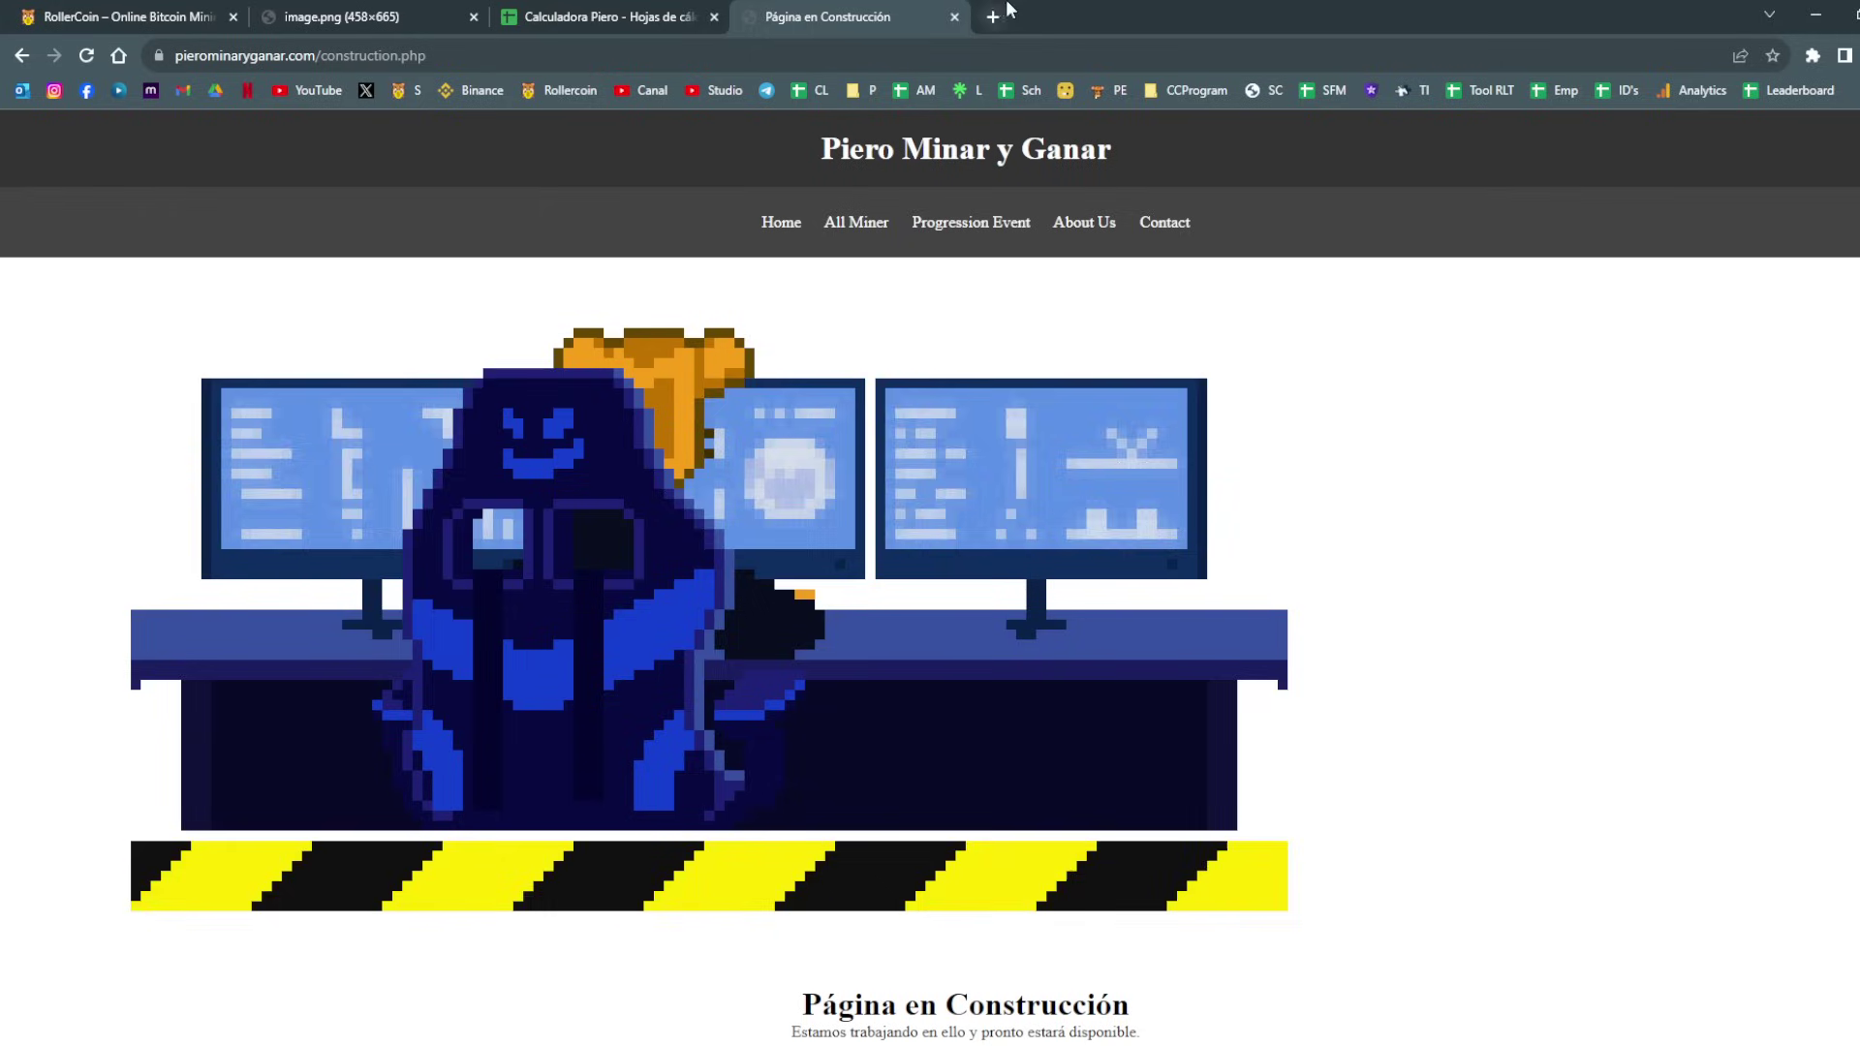
# Close the Piero Minar y Ganar site and switch back to the RollerCoin game.
pyautogui.click(955, 17)
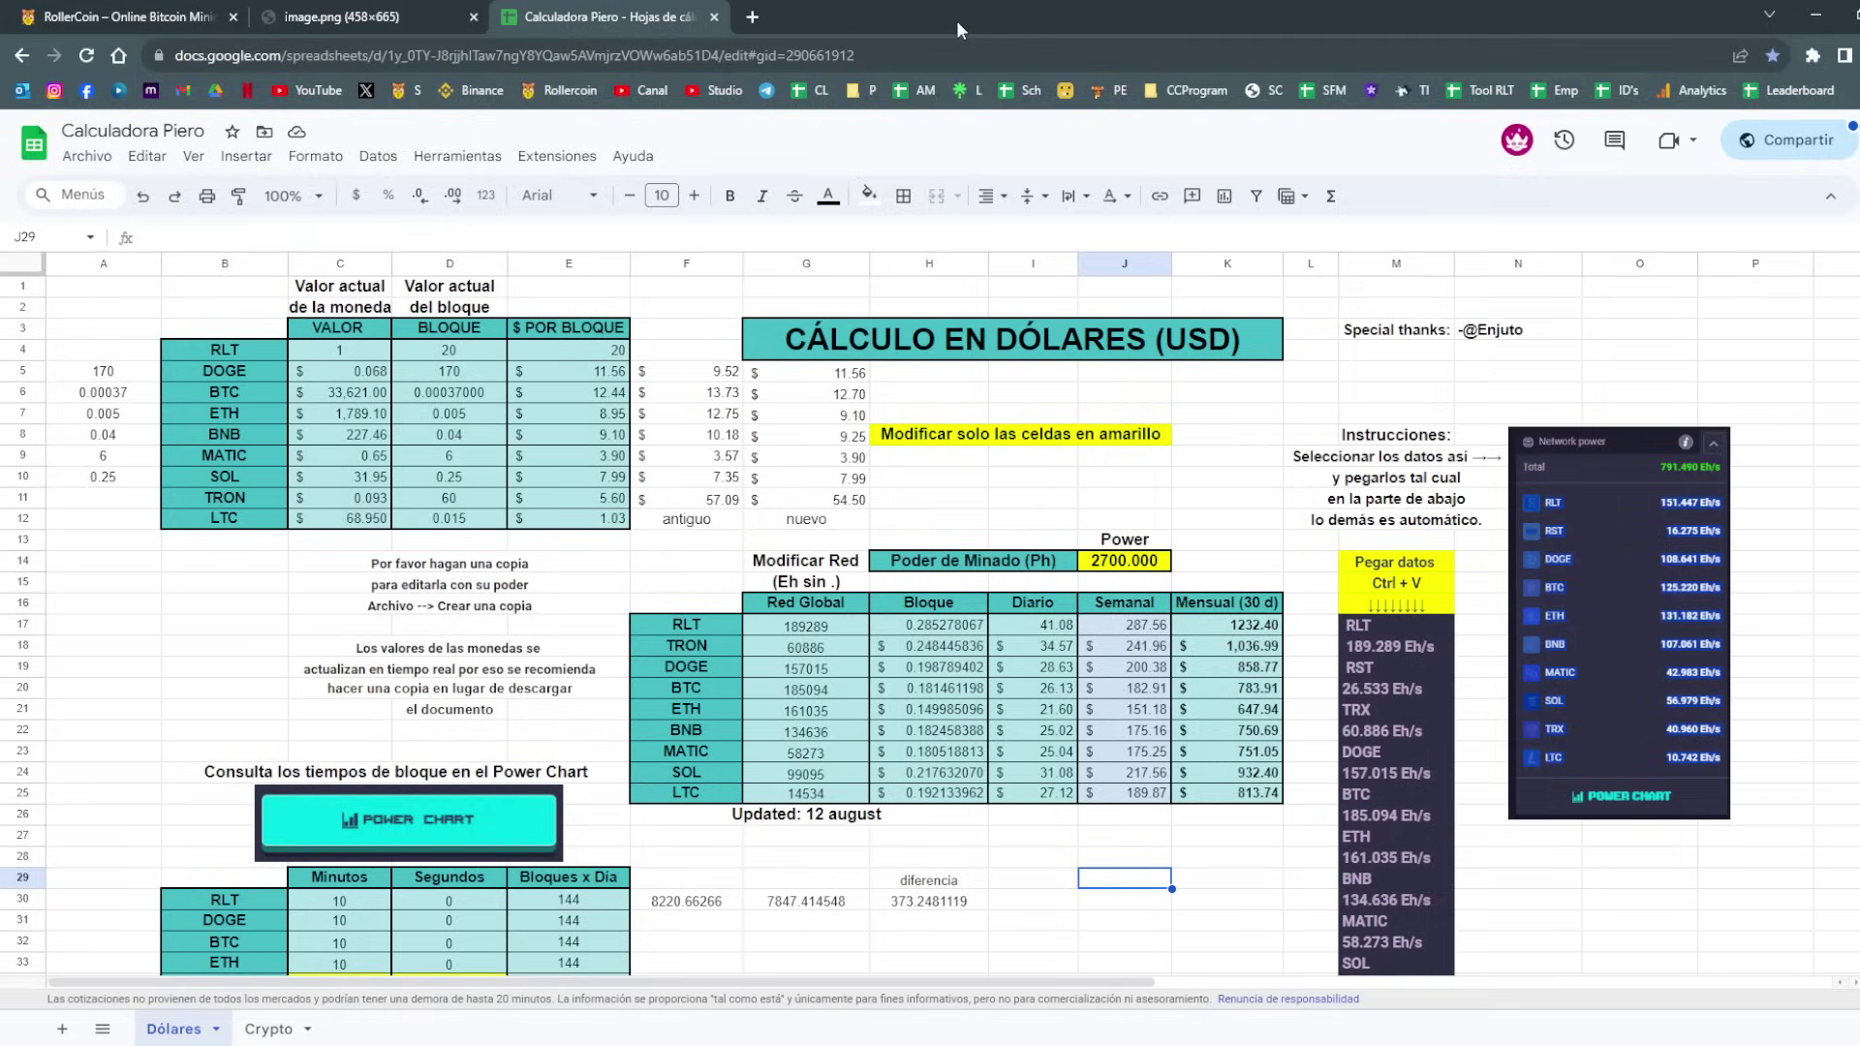
pyautogui.click(361, 10)
pyautogui.click(184, 15)
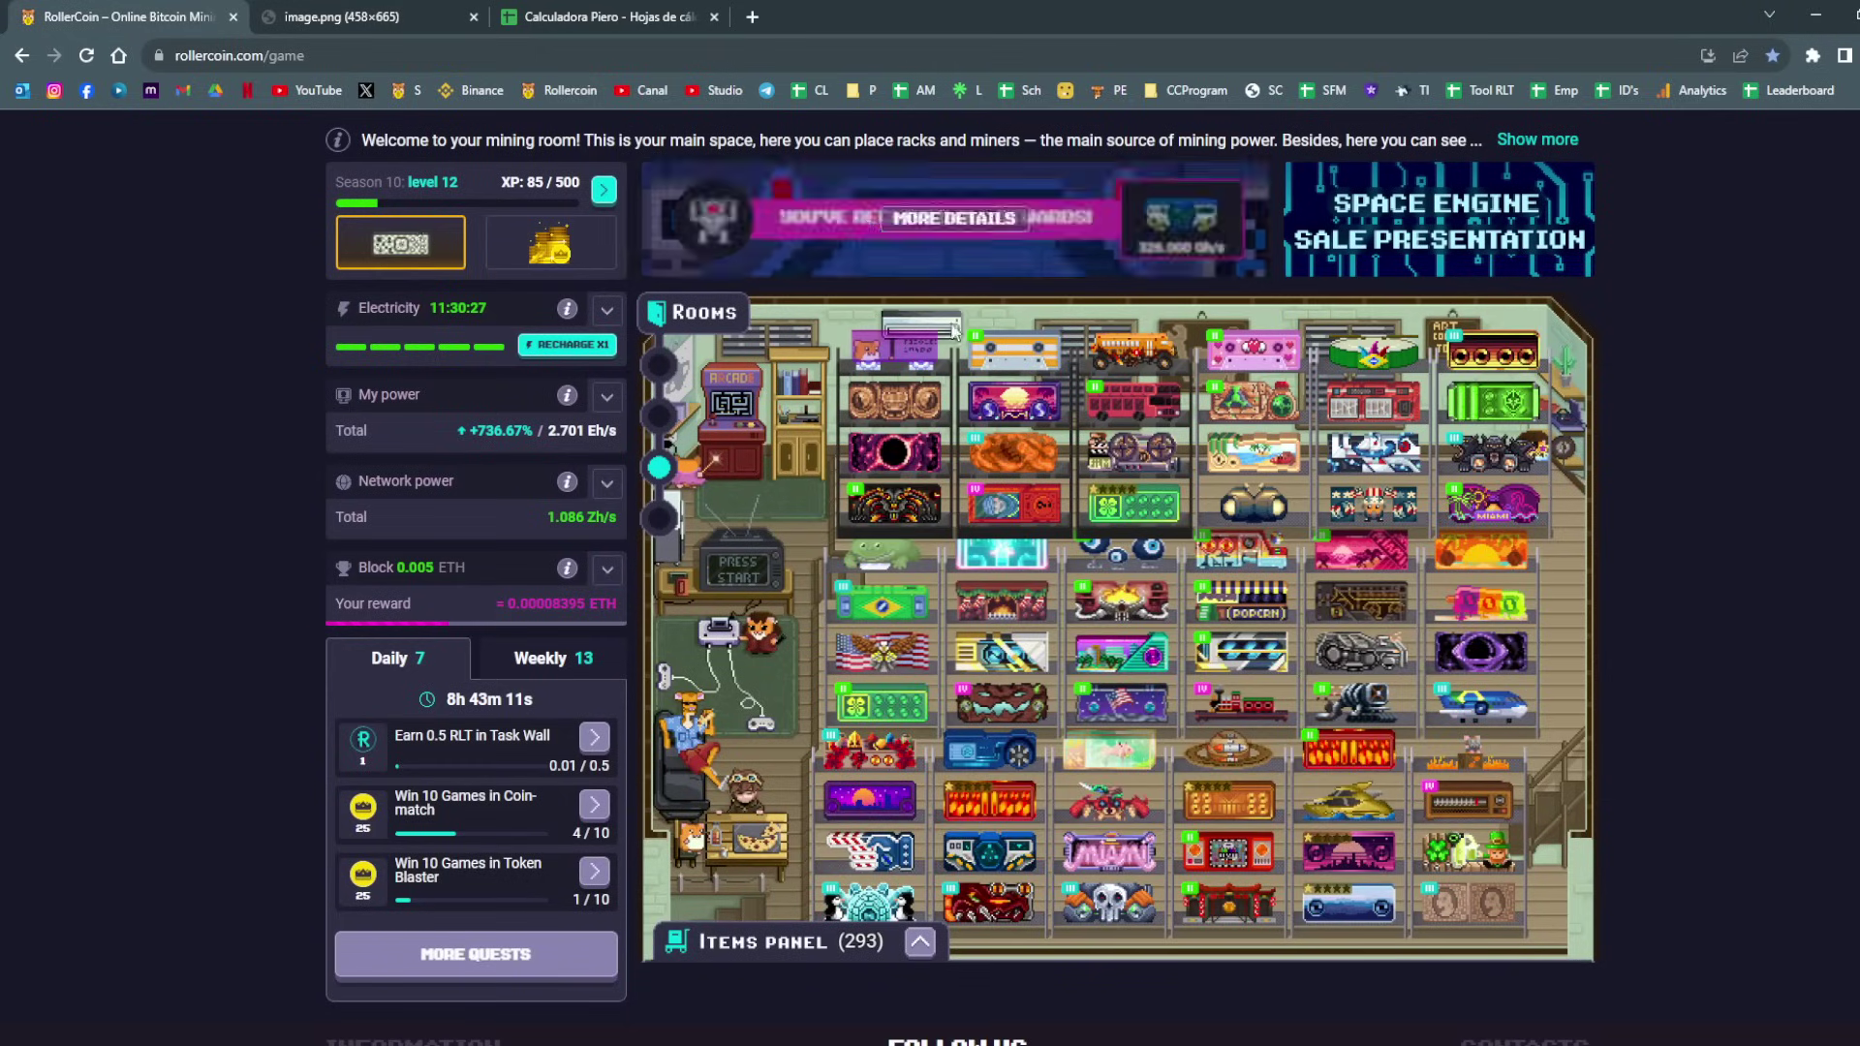